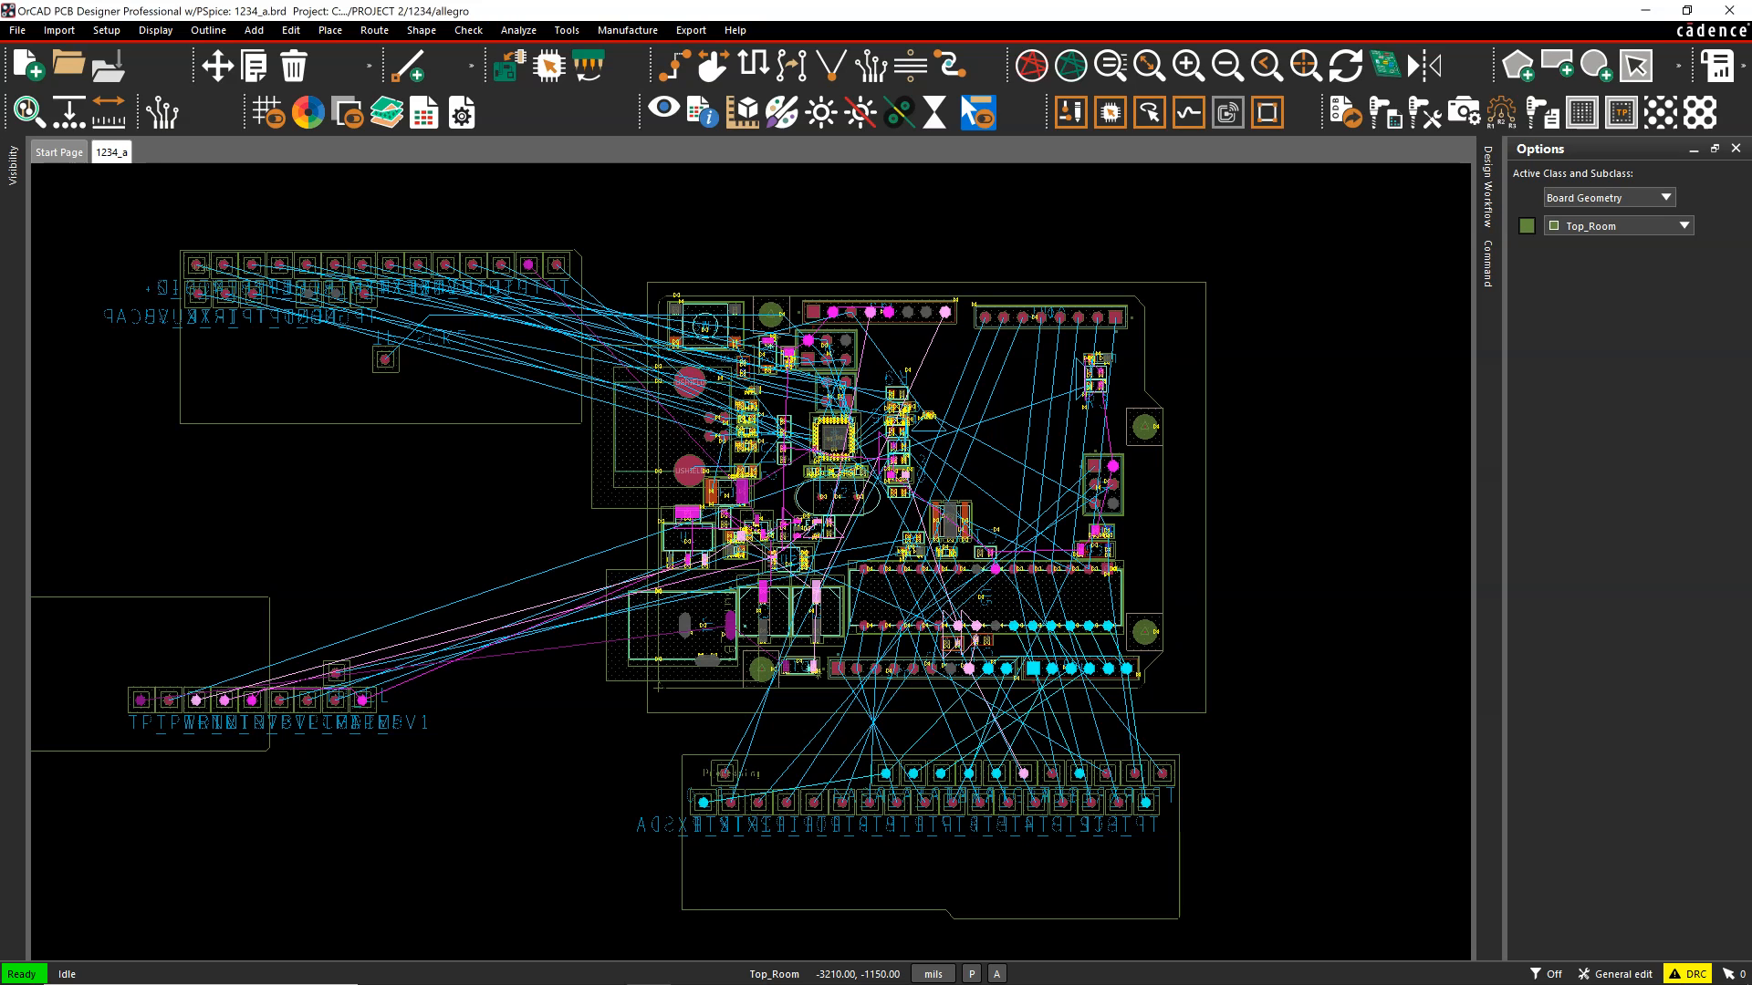
Open the DFA Constraint Set's PkgToPkg Spacing worksheet in Constraint Manager and enlarge the window and its table area
click(117, 30)
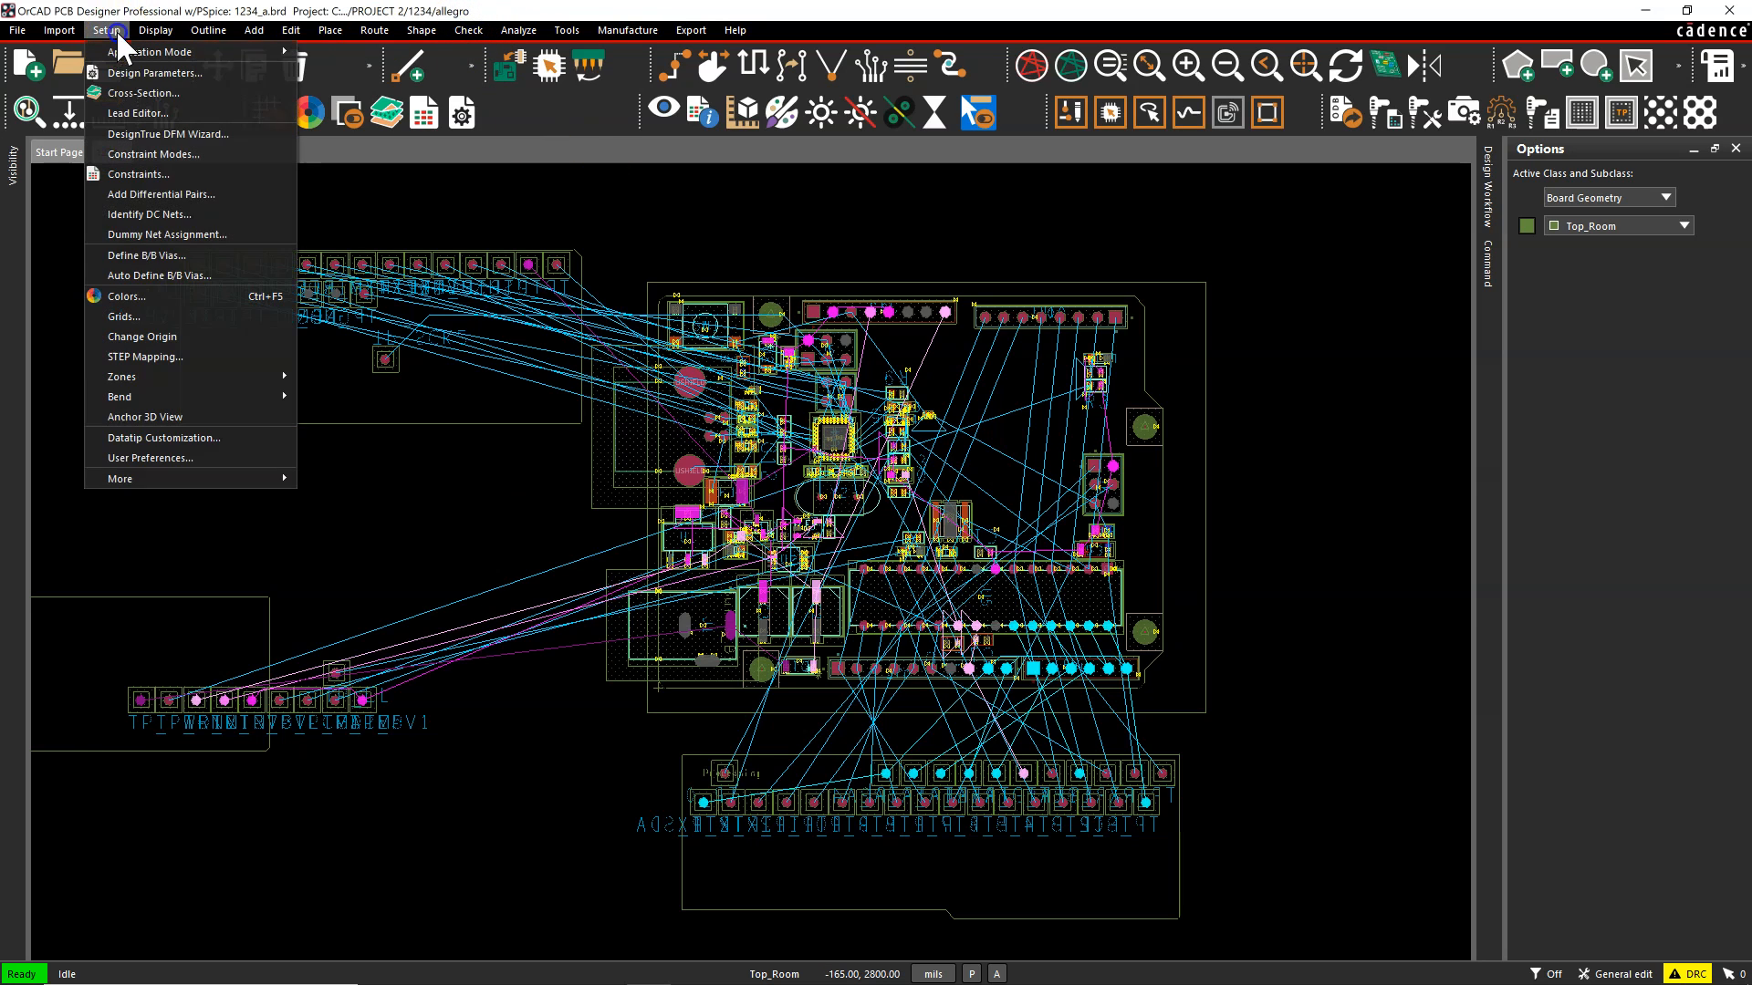
click(151, 175)
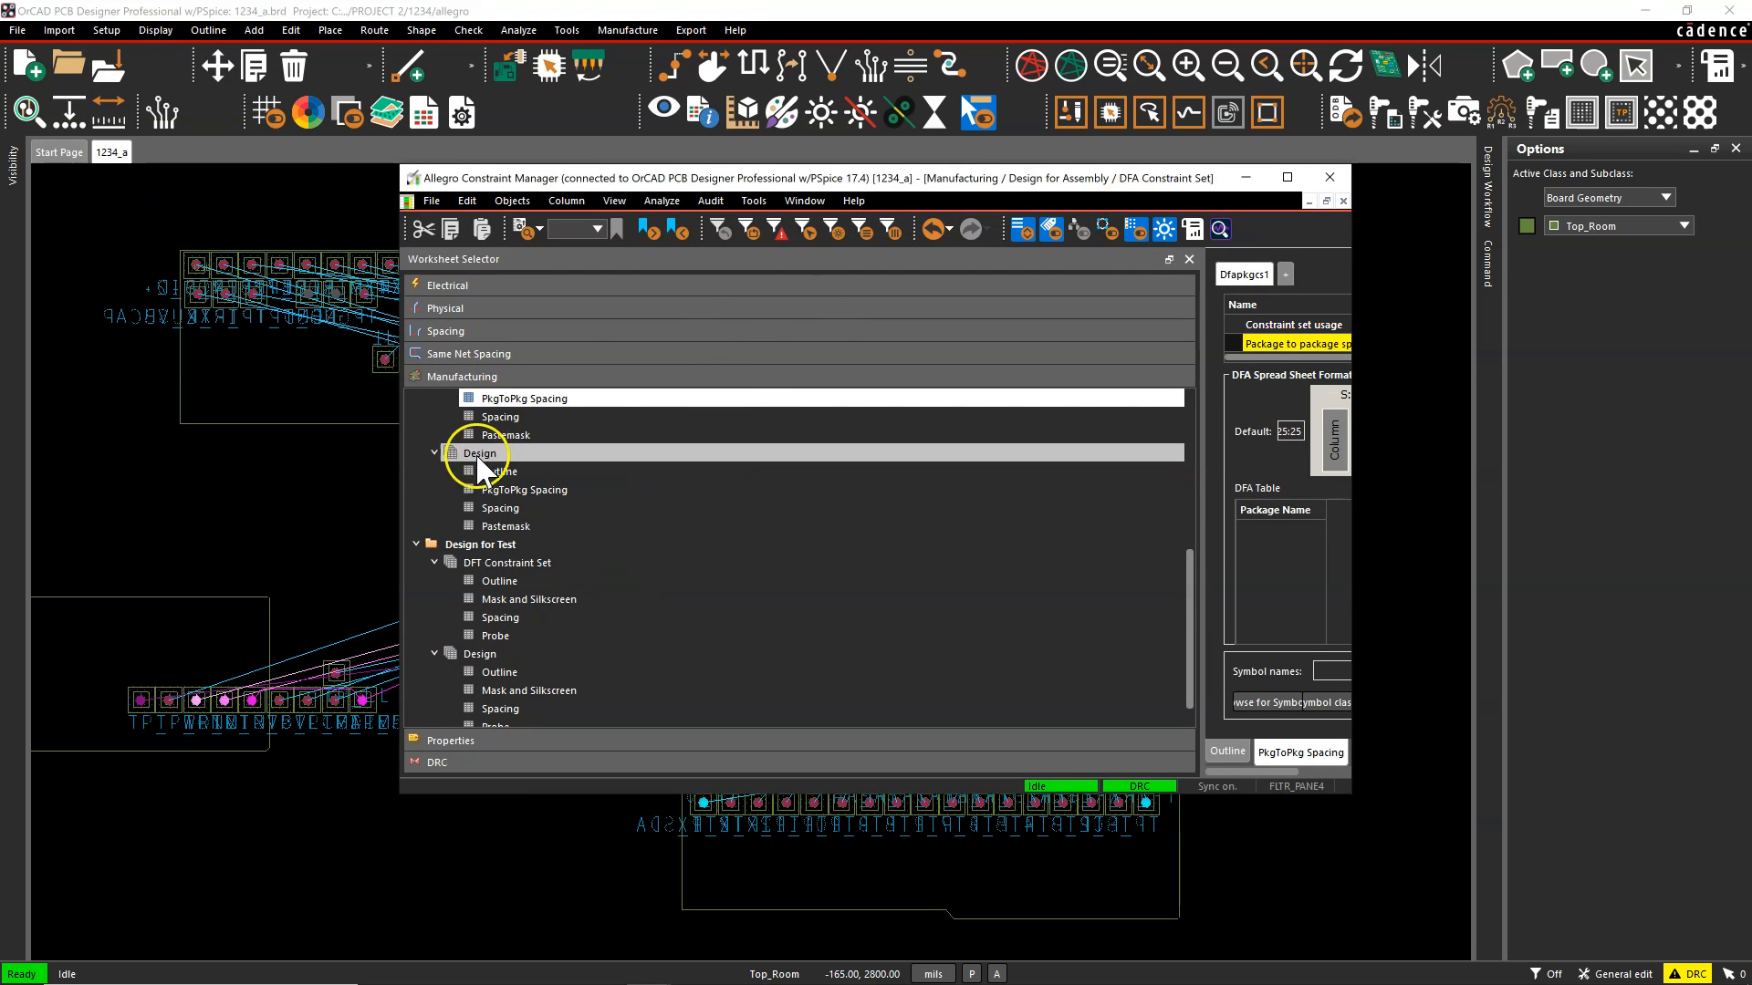
scroll(498, 456, up, 2)
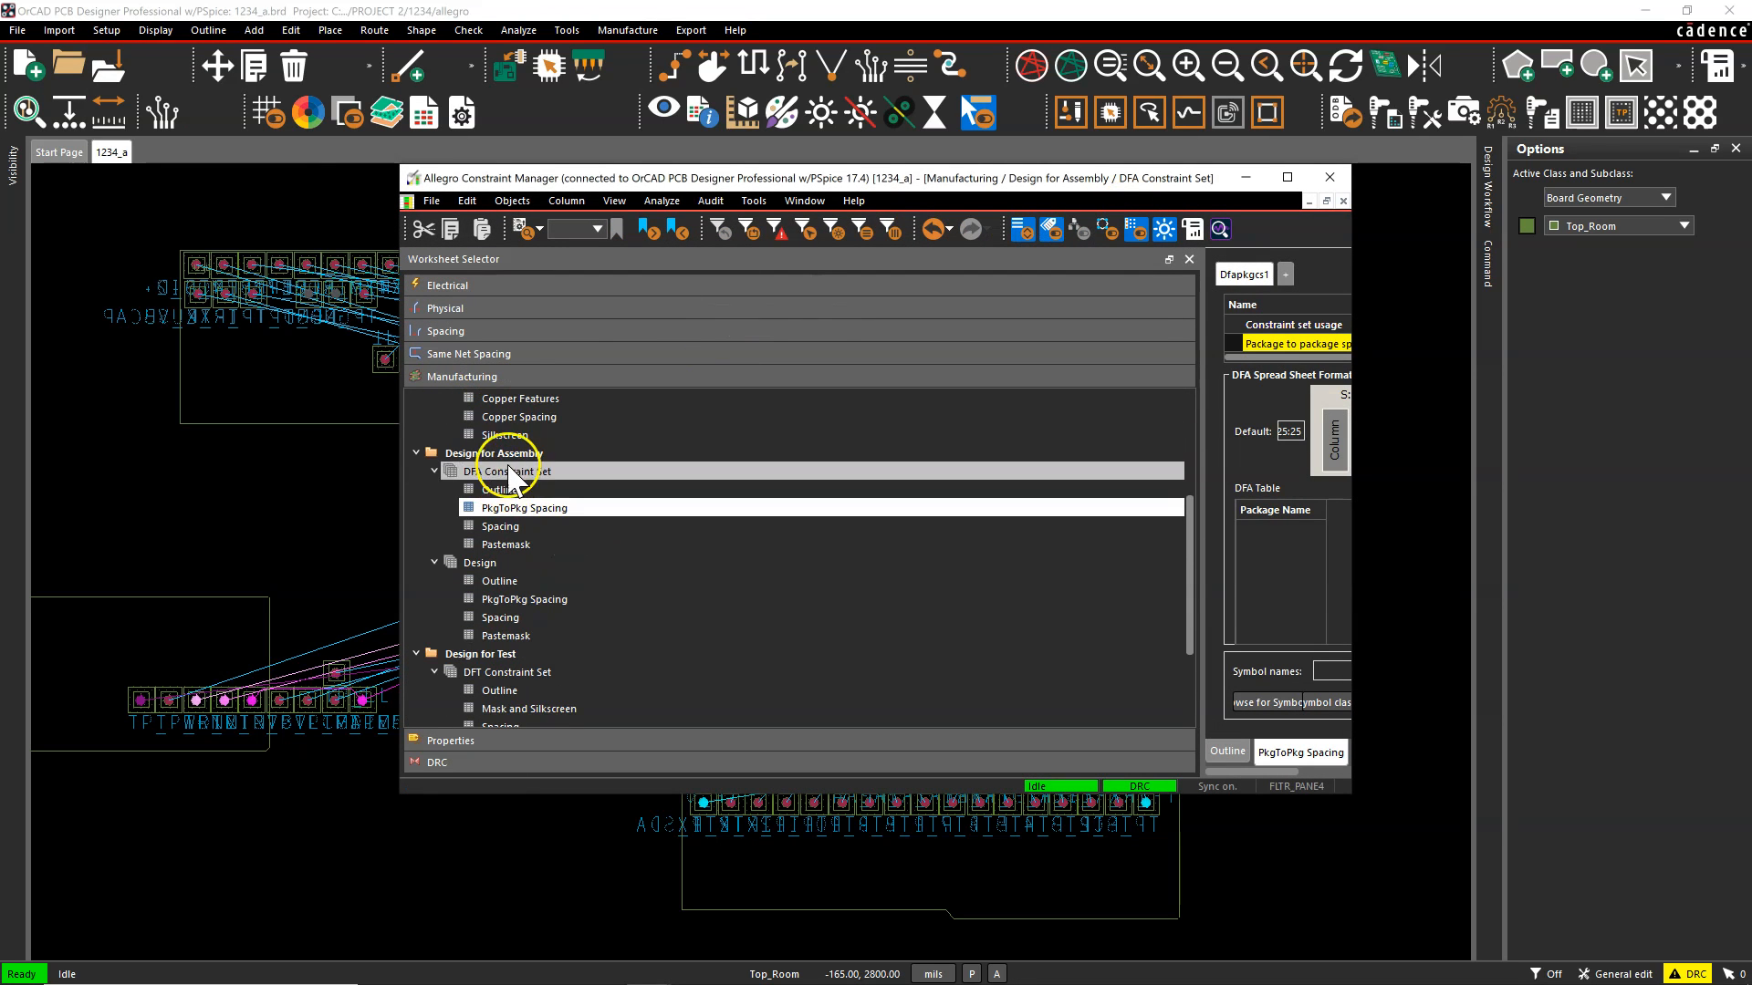
click(563, 508)
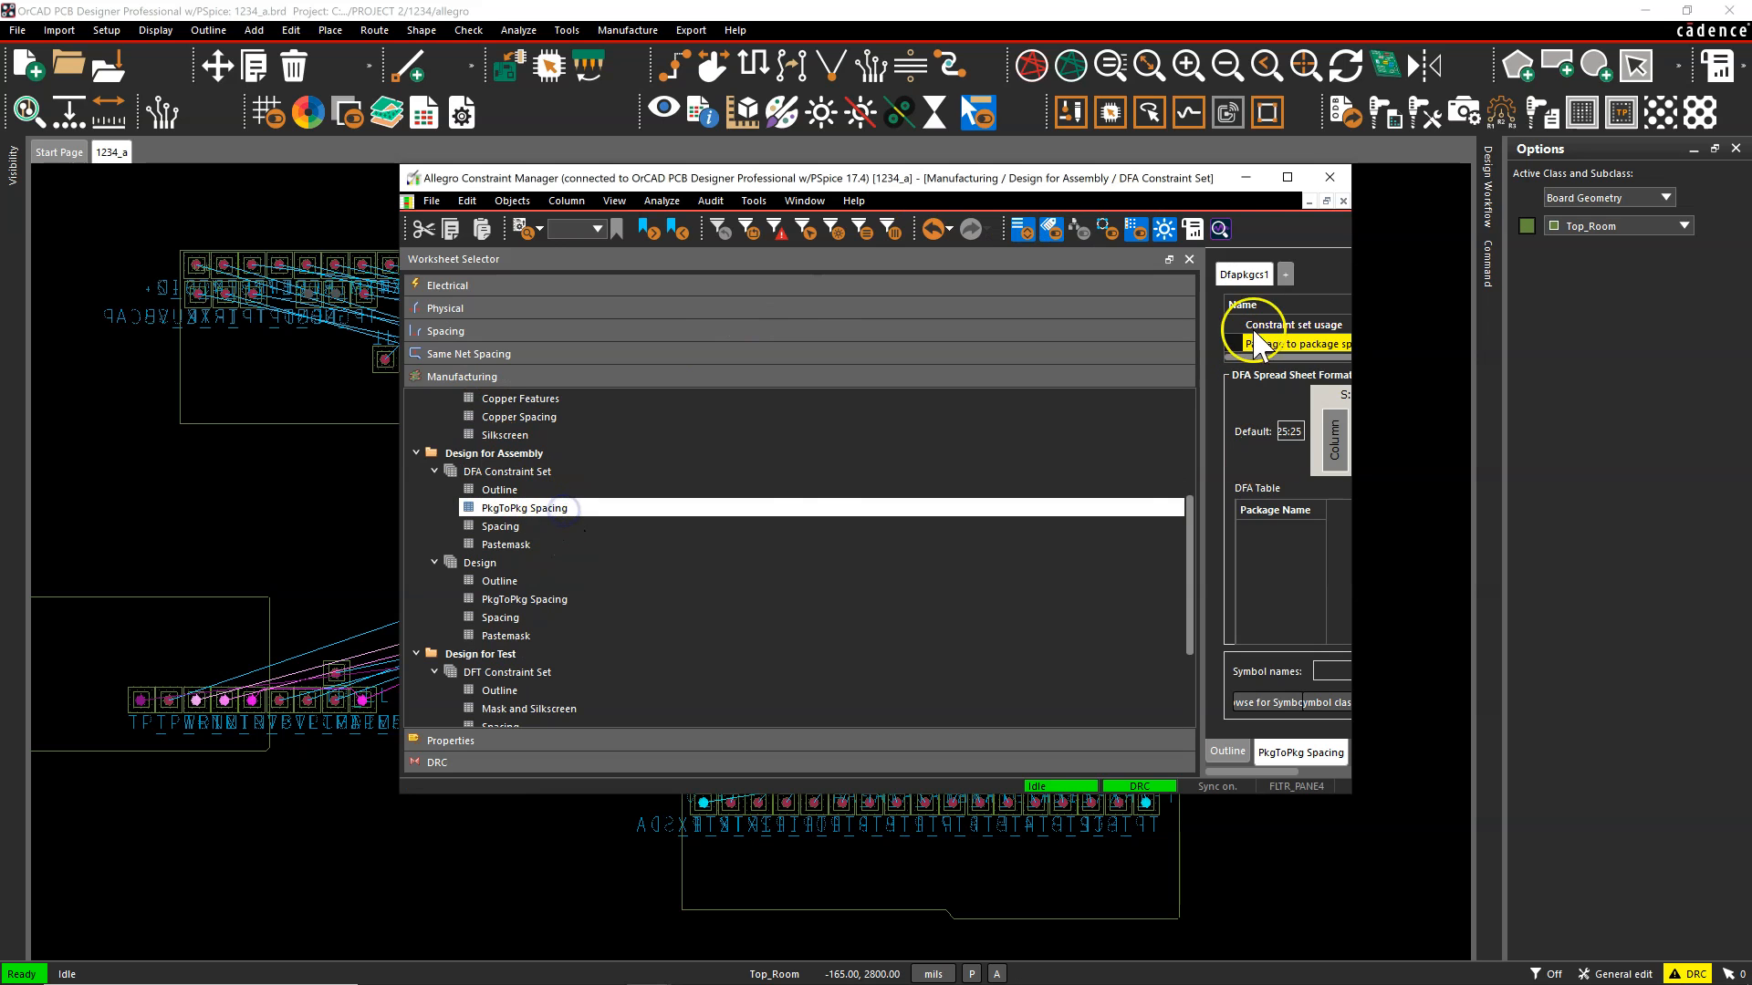
click(1287, 177)
drag(802, 367, 273, 362)
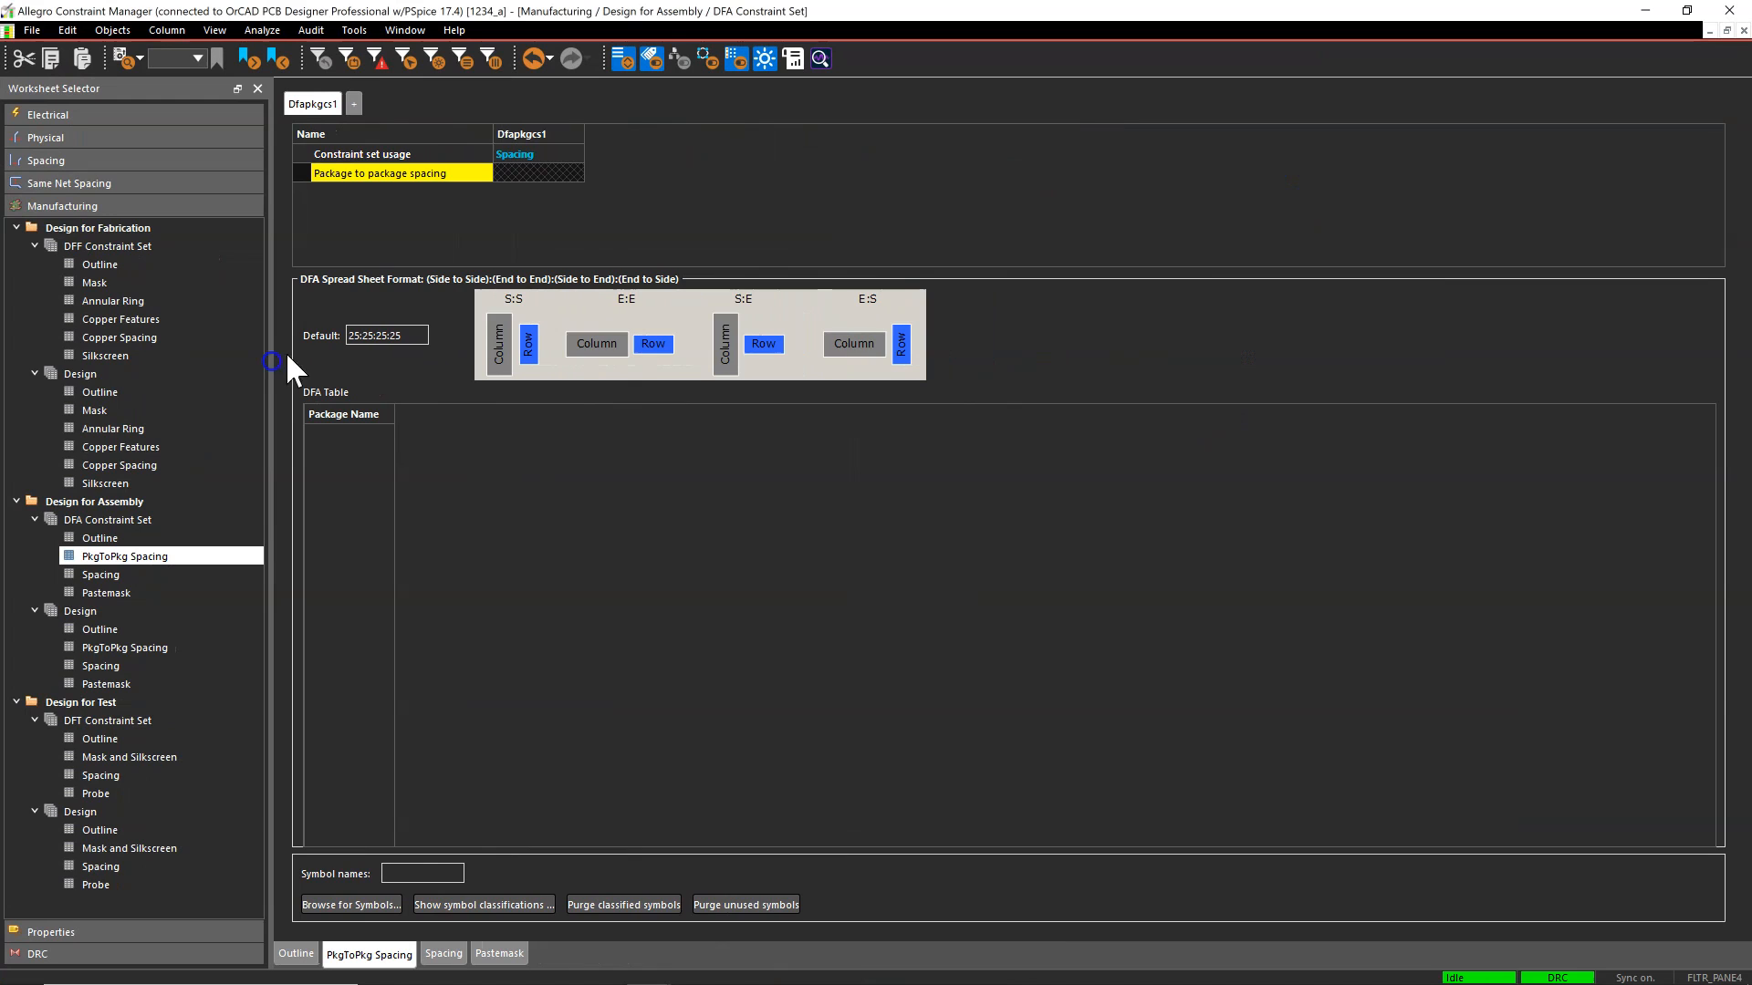
click(598, 536)
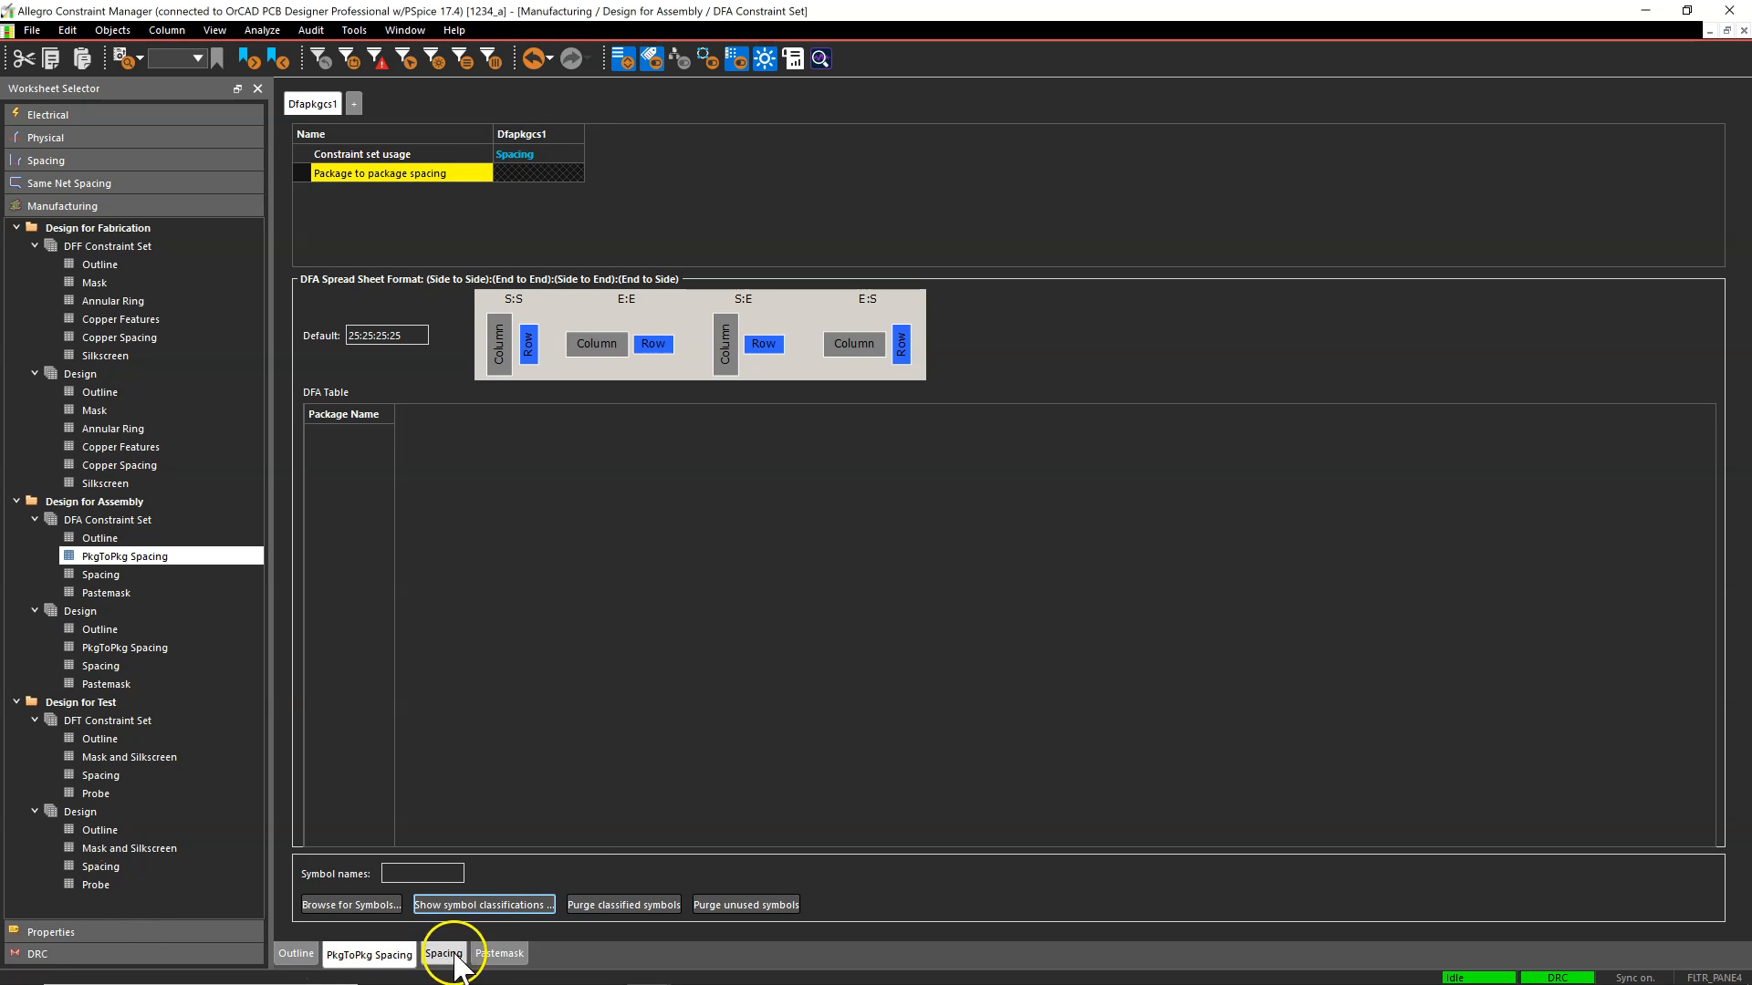
Create a DFA package class named DISCRETE_THD from the DFA Symbol Browser
click(516, 900)
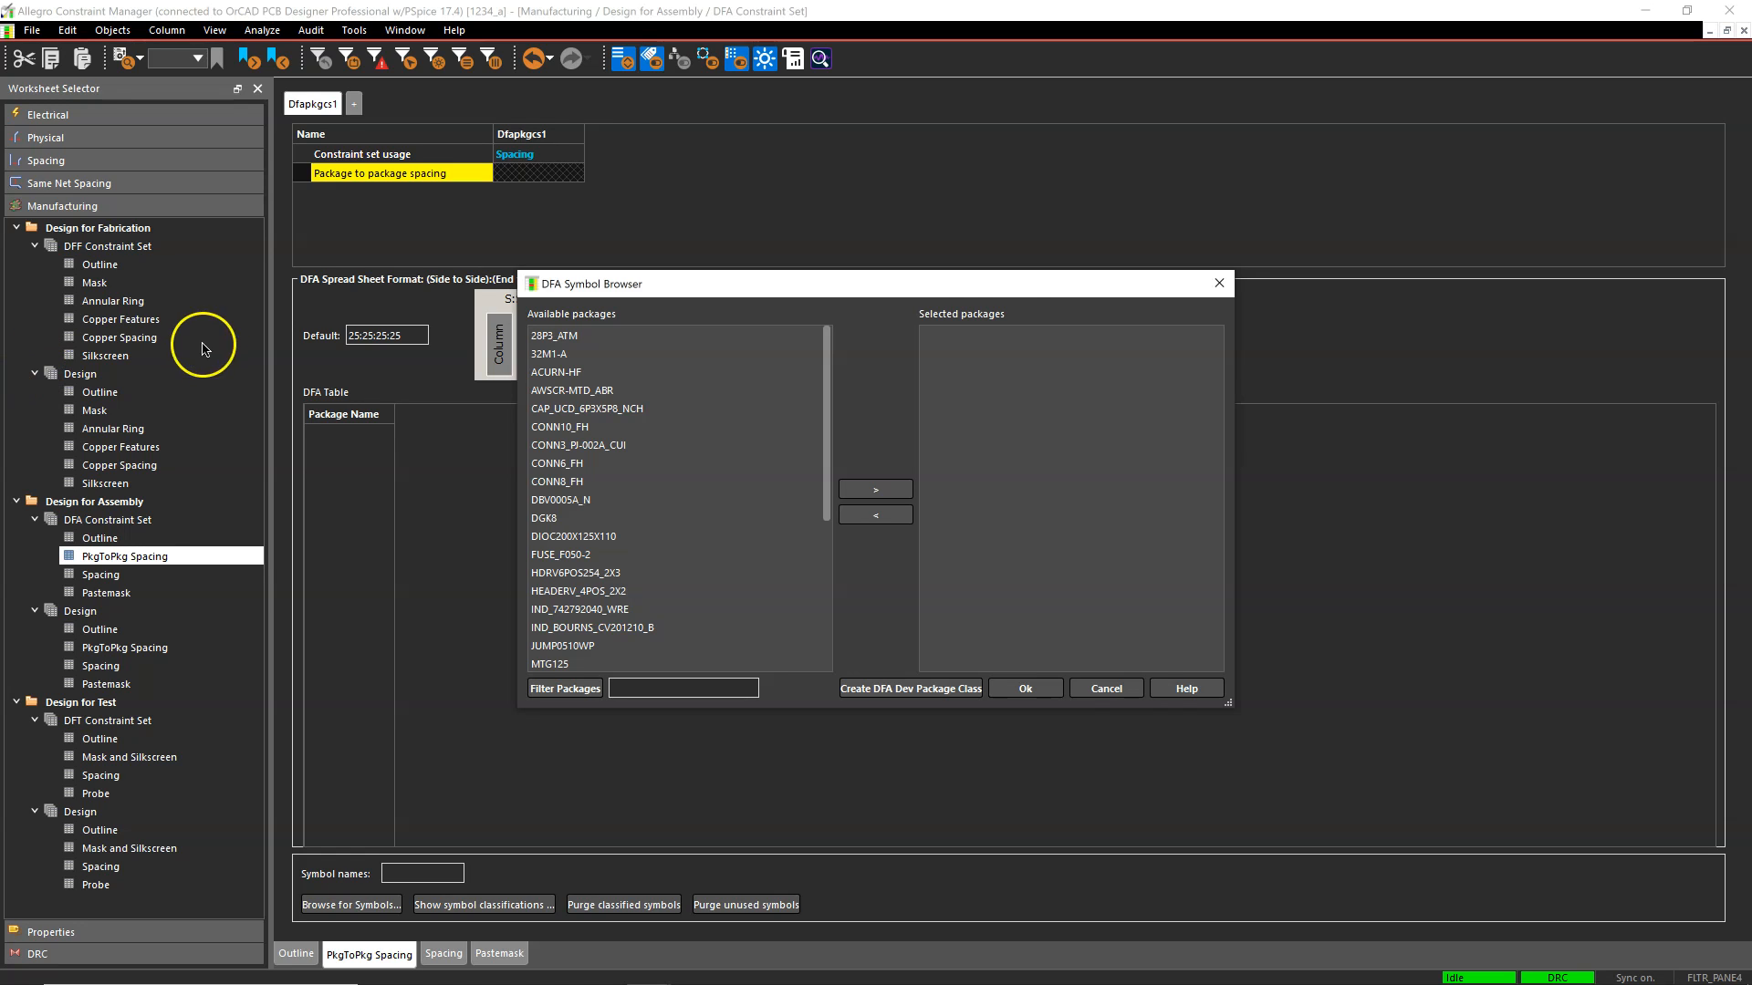
drag(932, 289, 922, 273)
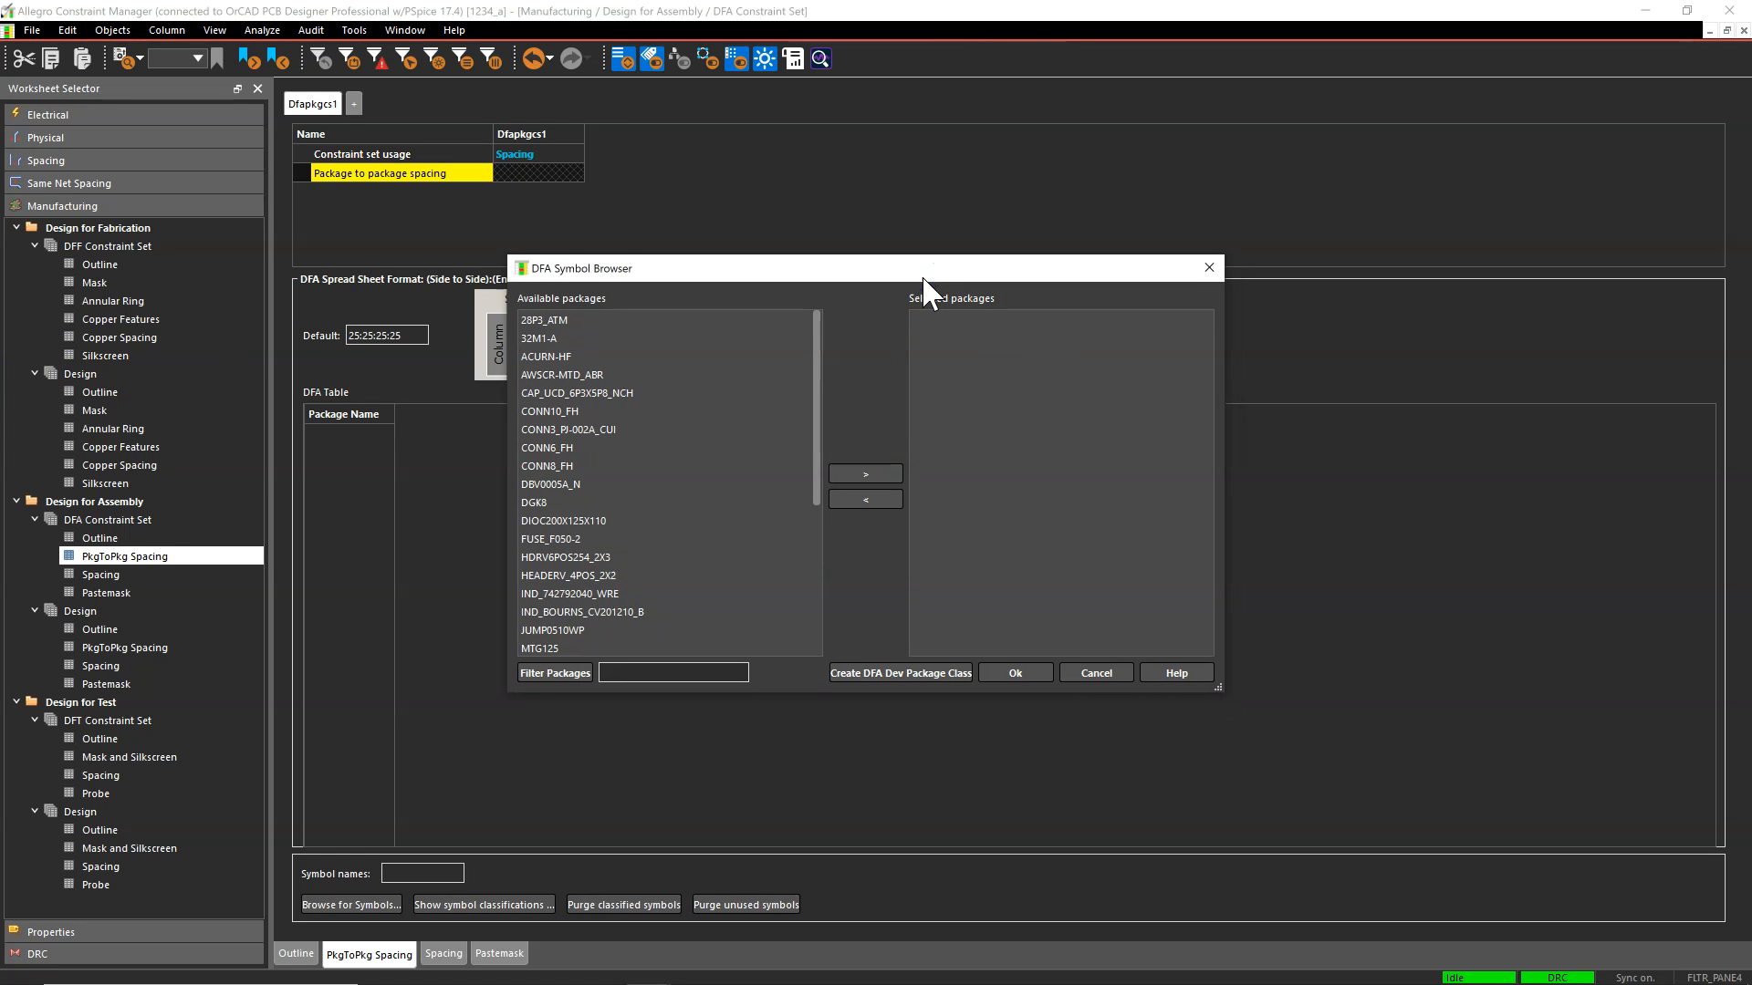
click(882, 673)
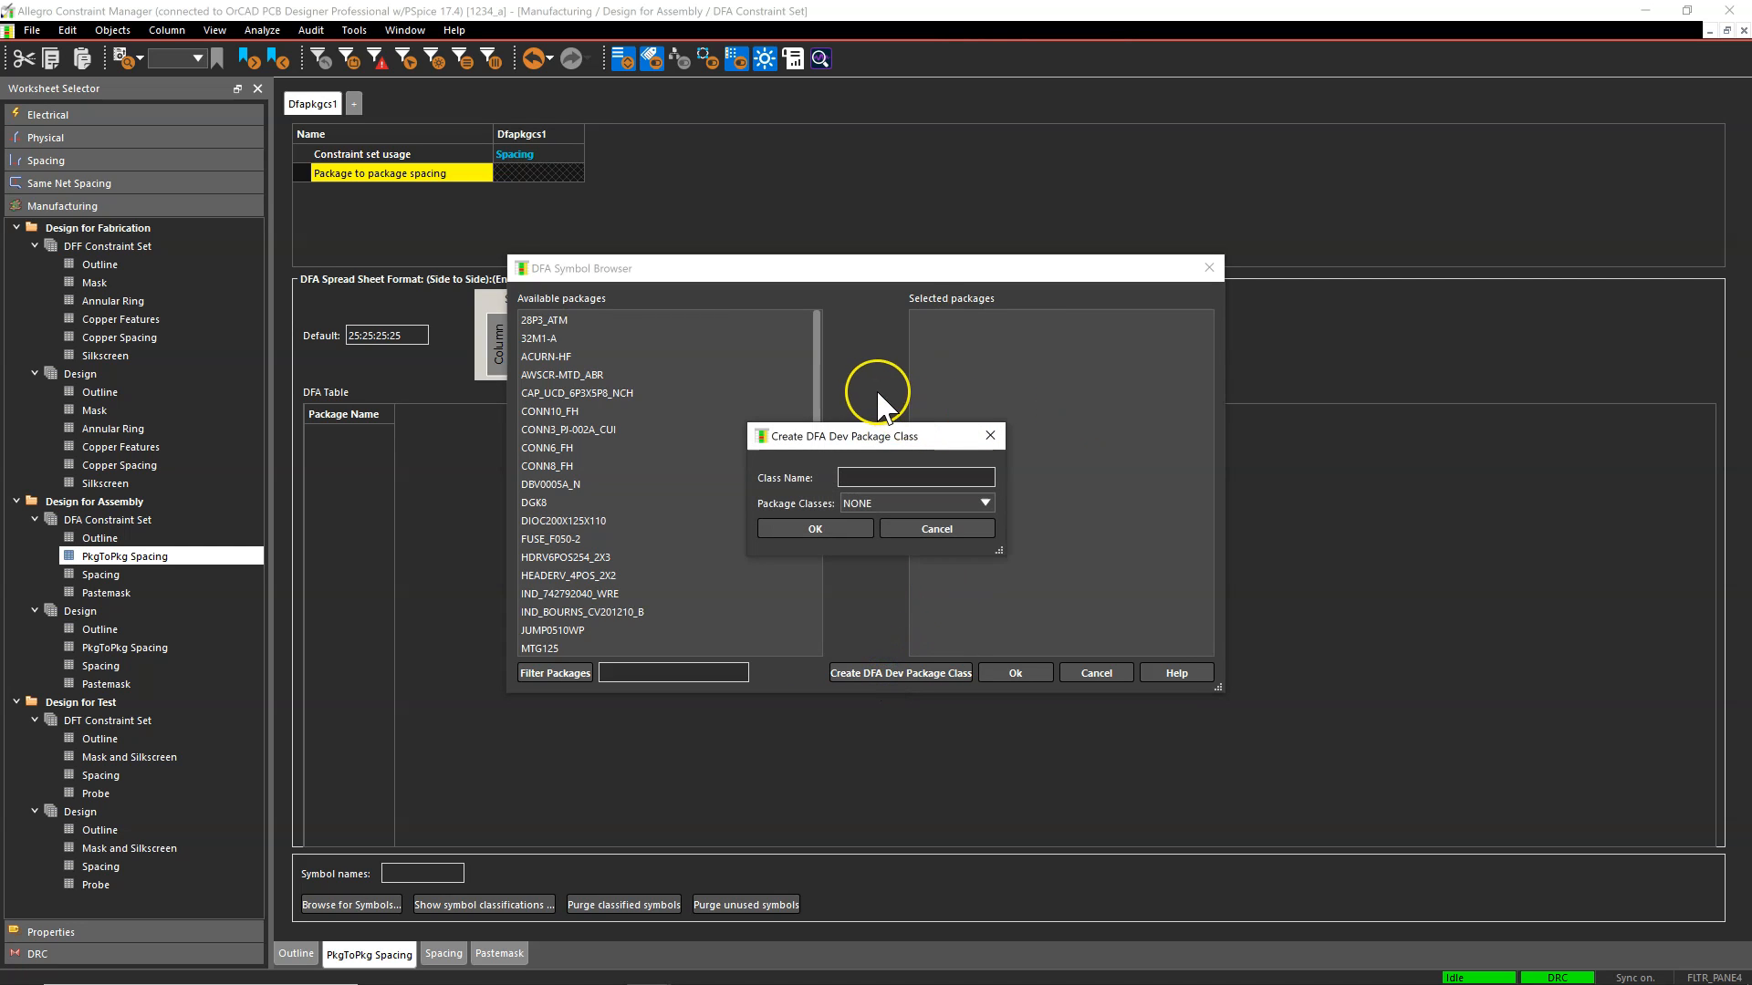
text(di)
key(BackSpace)
text(DISCRETE_THD)
key(Return)
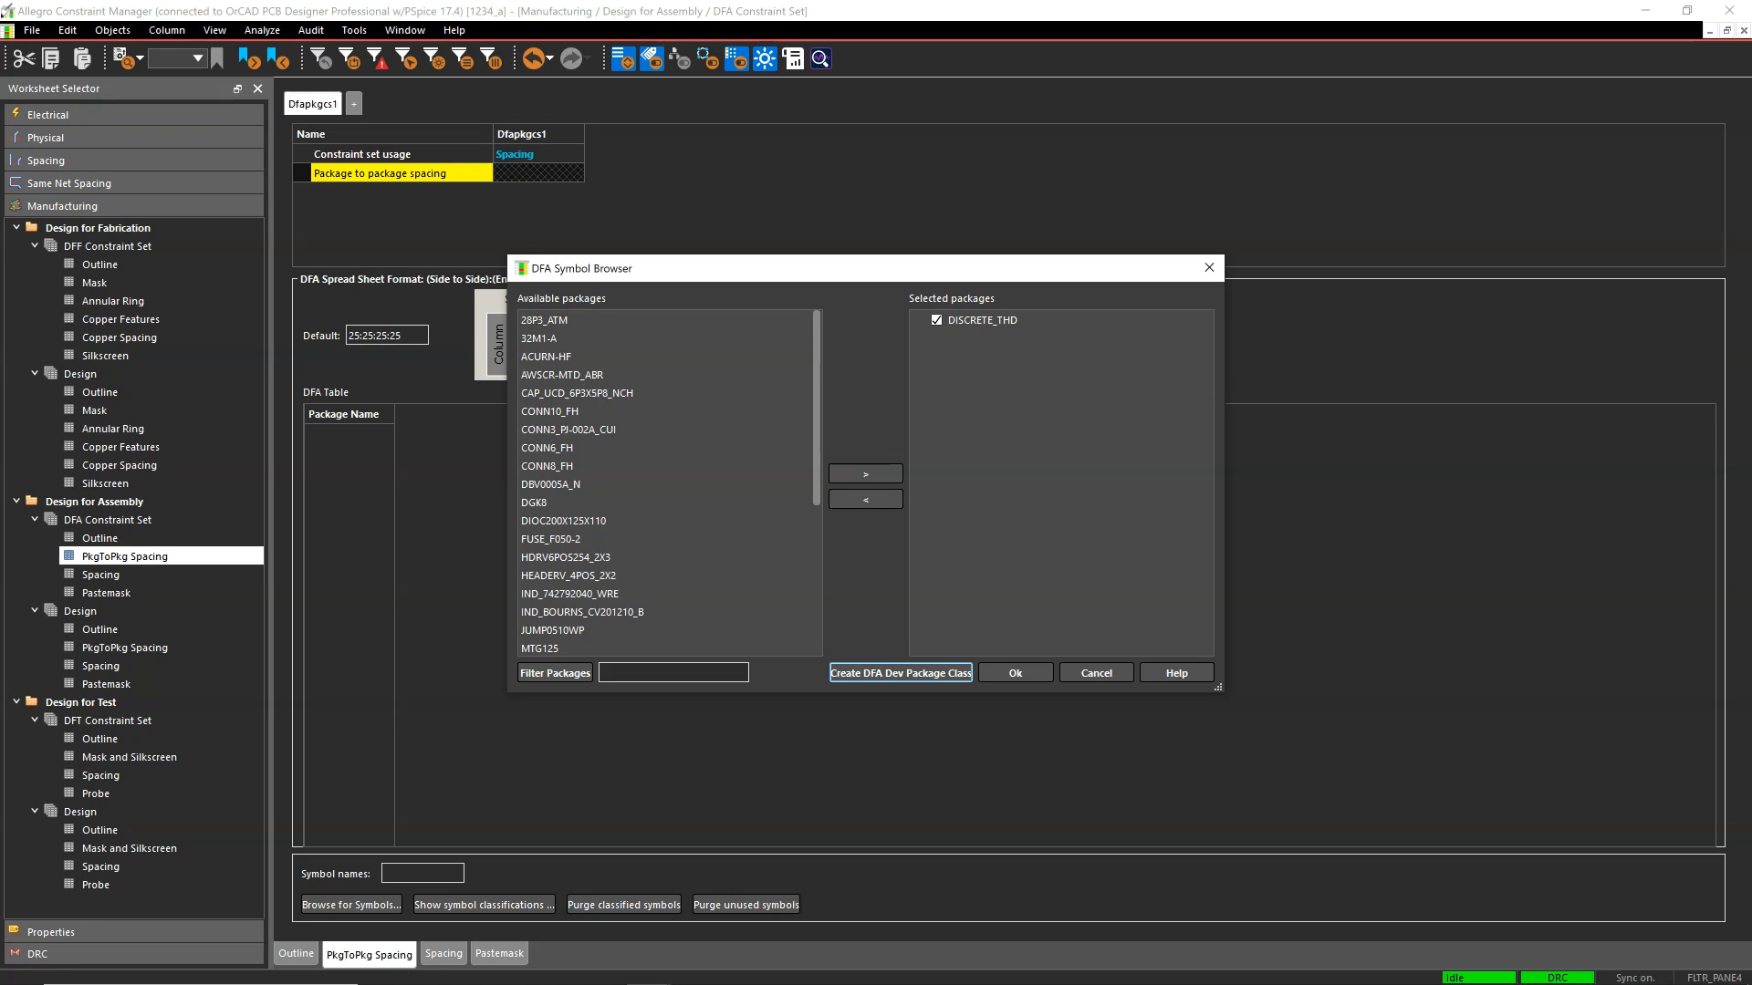
Create a DFA package class named IC_THD with no predefined package class
click(905, 672)
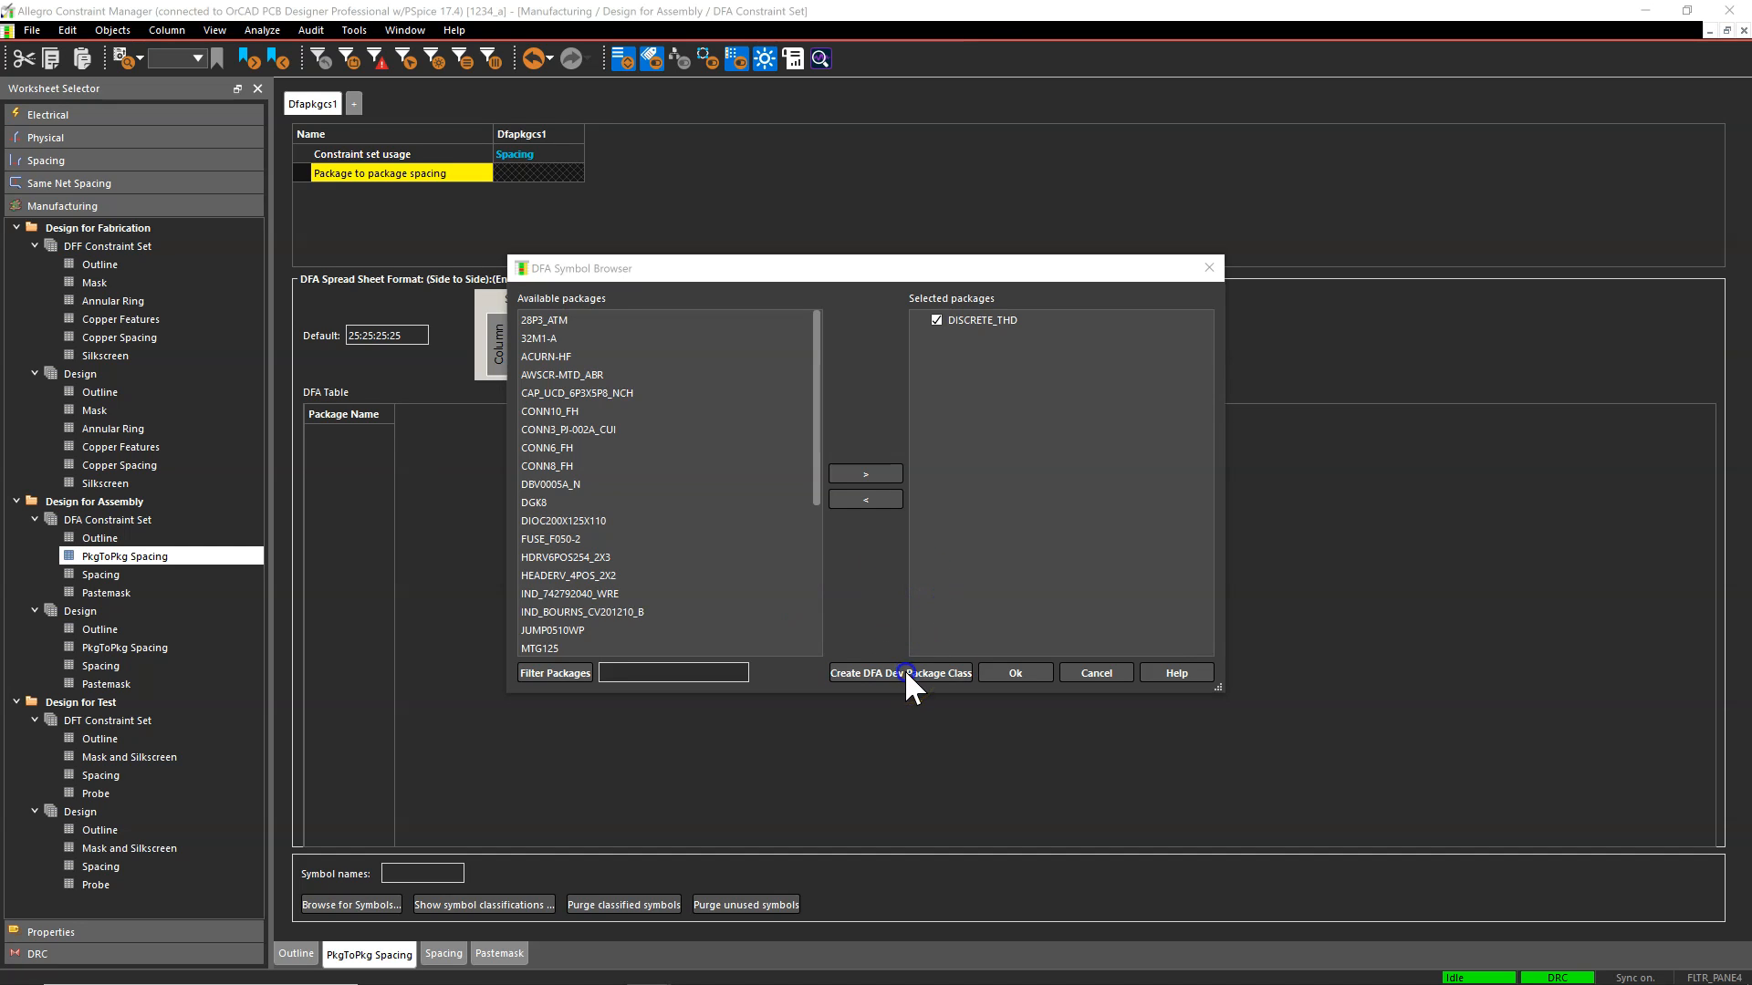
text(INTE)
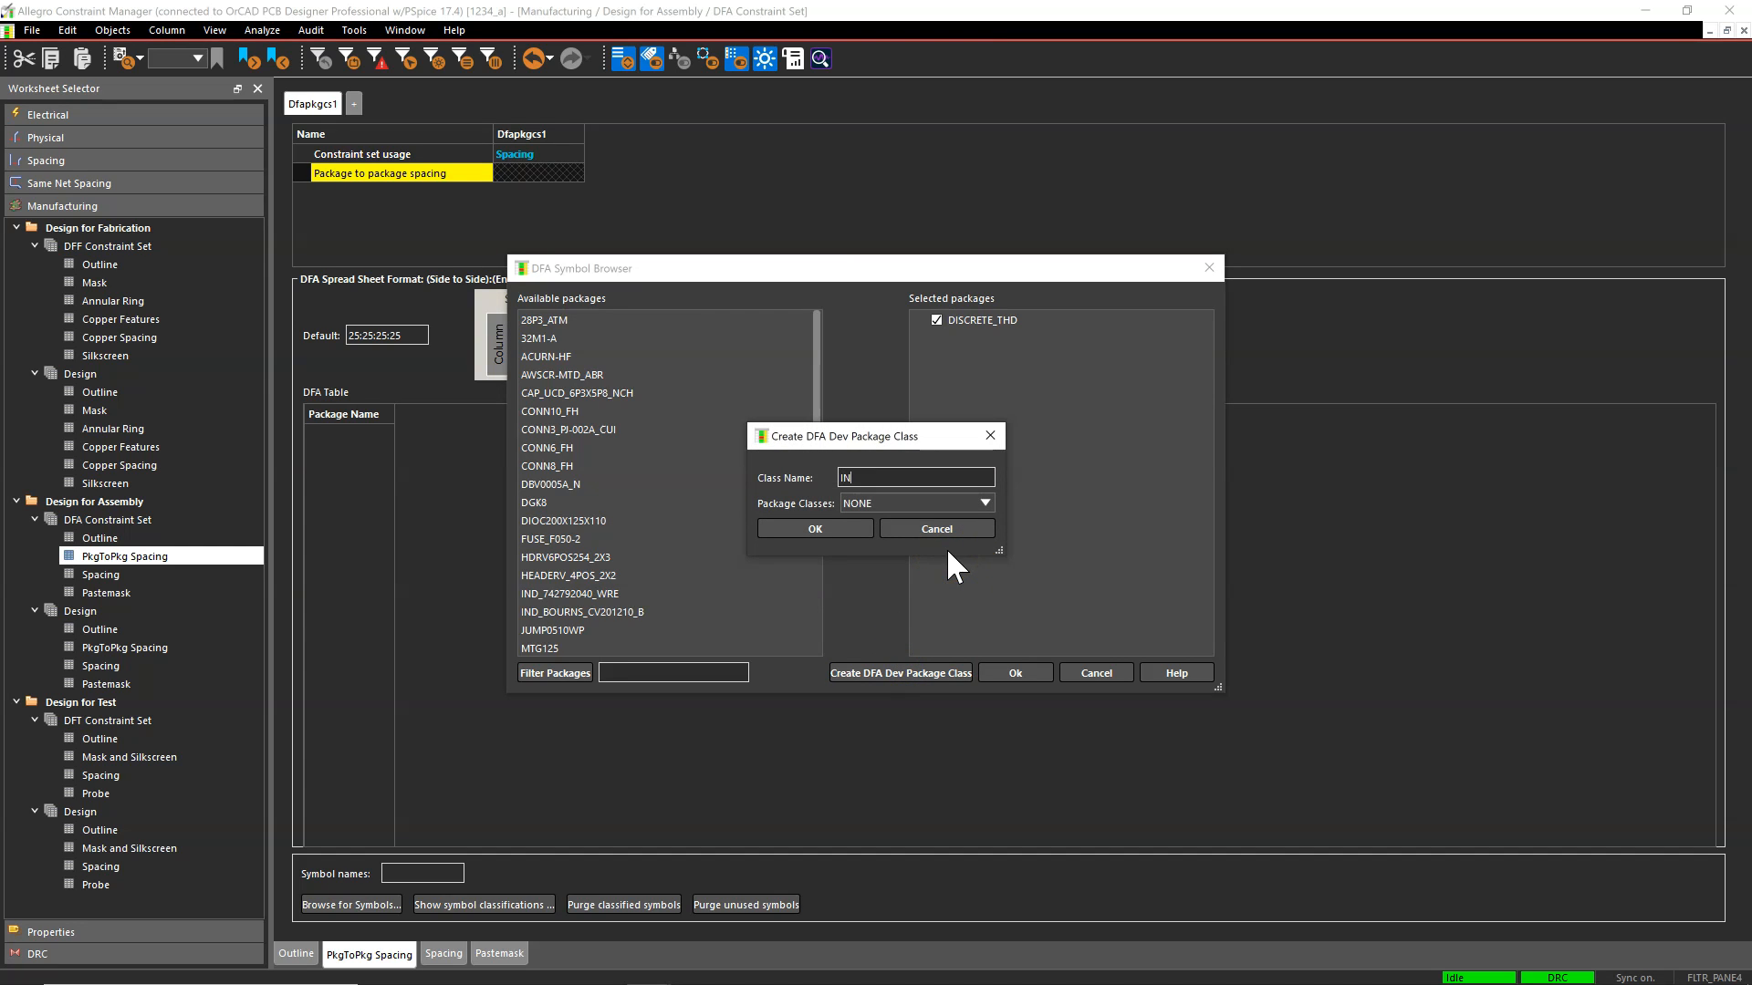
key(BackSpace)
key(BackSpace)
key(BackSpace)
text(C_THD)
click(852, 527)
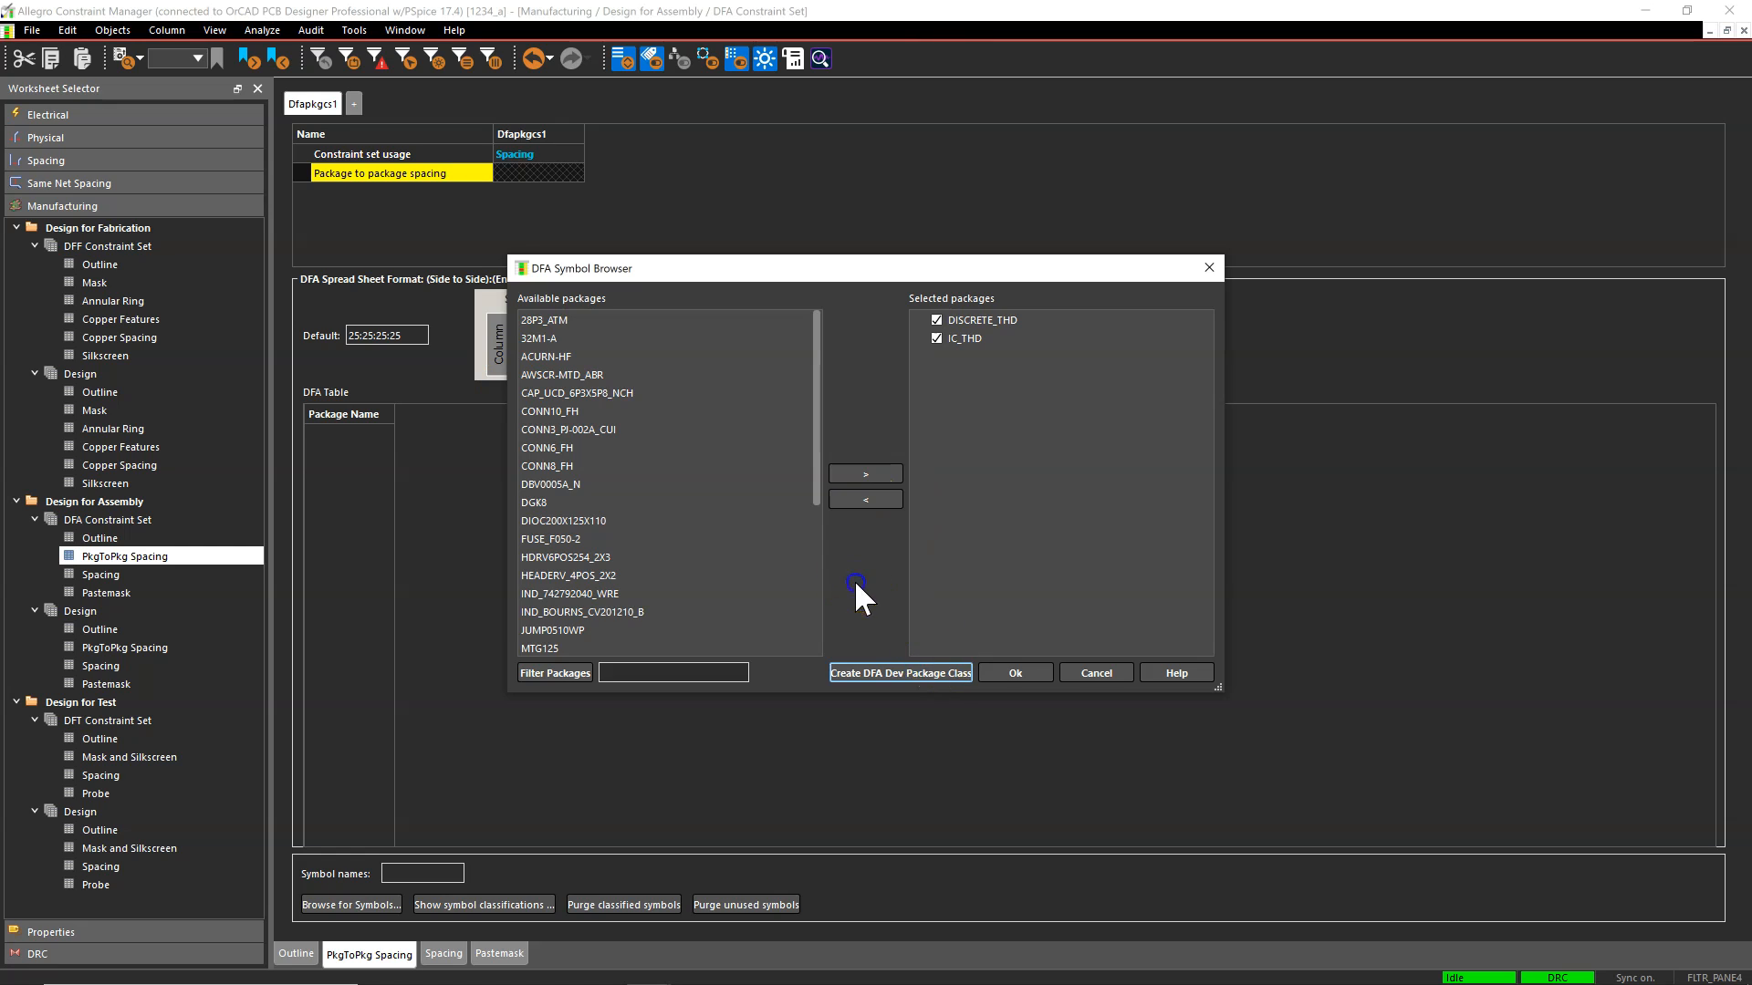
Create a DFA package class named DISCRETE_SMD with no predefined package class
click(900, 672)
text(DISCRETE_D)
key(BackSpace)
text(SMD)
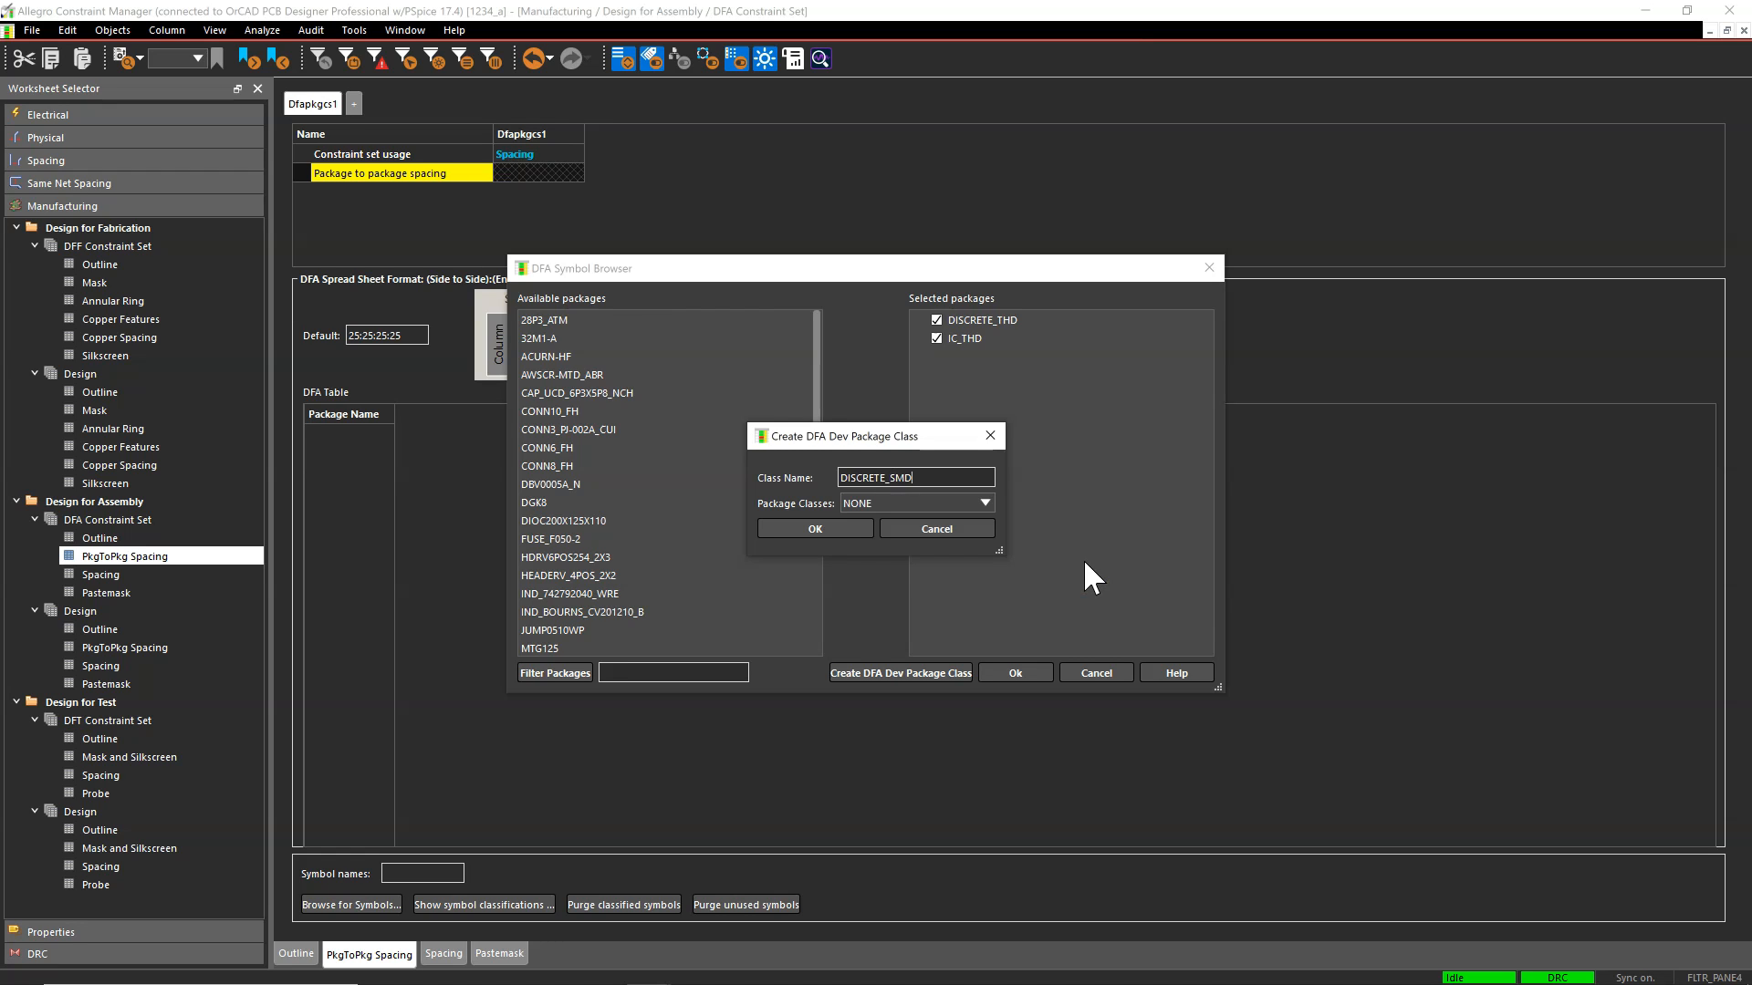
key(Return)
Create a DFA package class named IC_SMD with no predefined package class
click(919, 672)
text(IC_SMD)
key(Return)
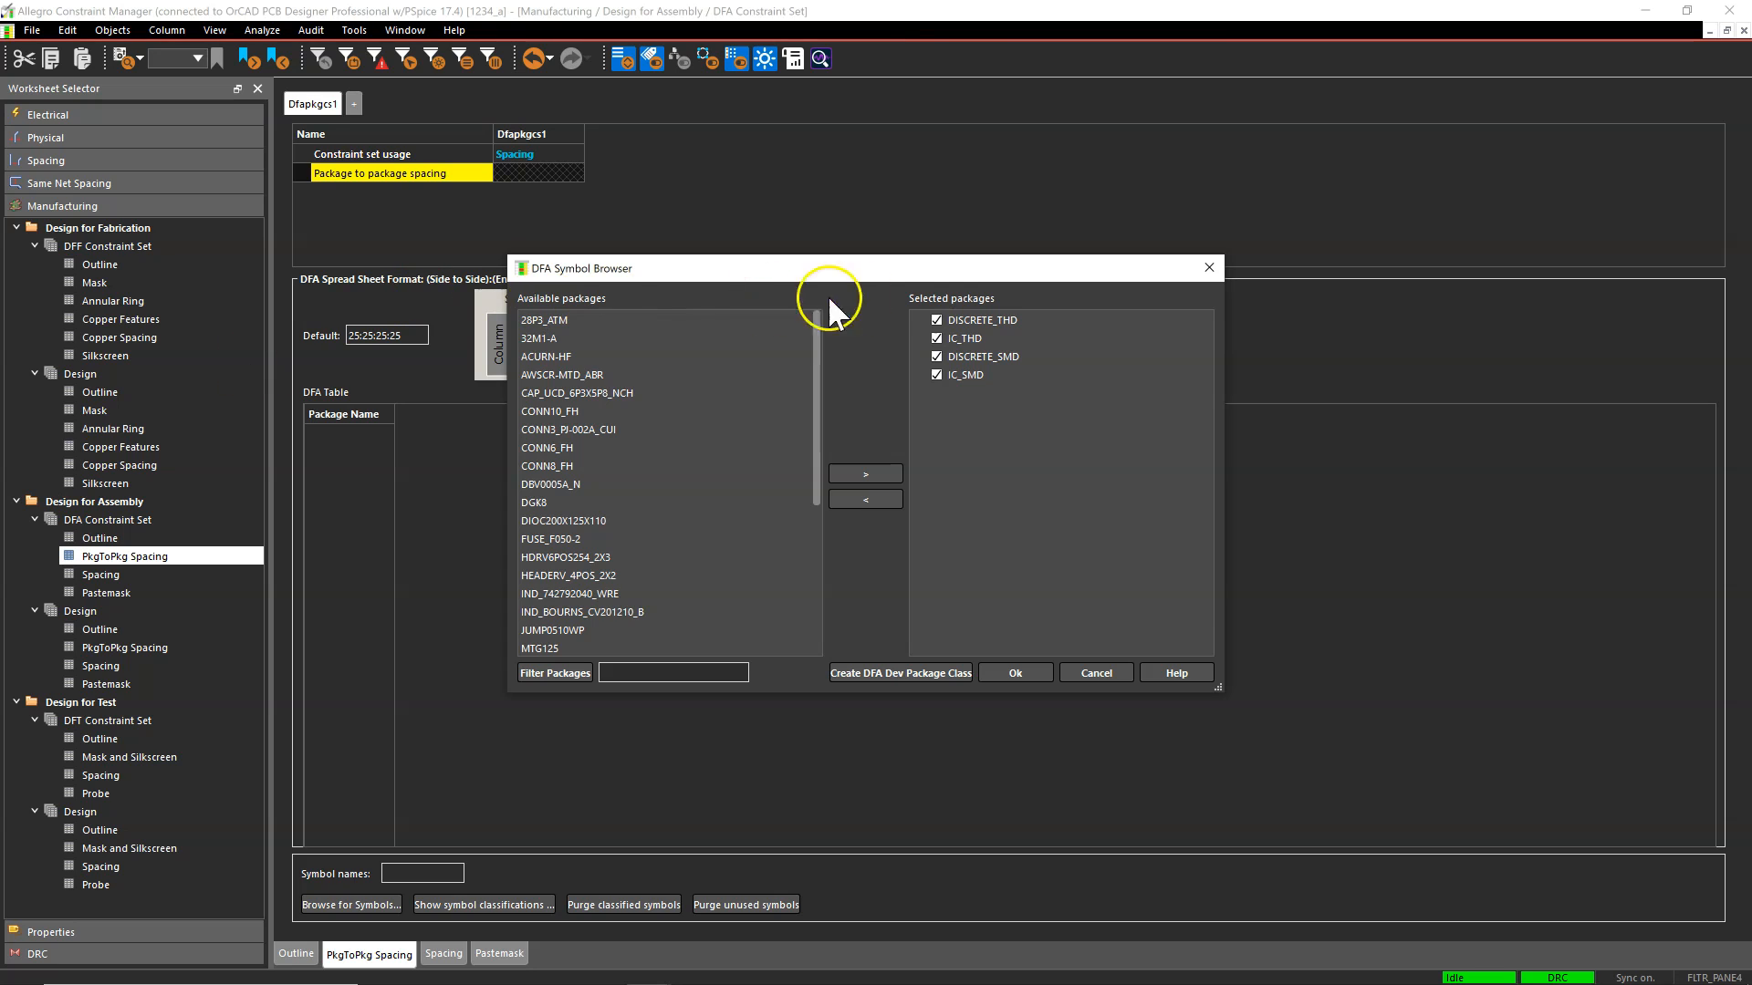
Create a DFA package class named CONNECTORS with the package class type set to Edge Mounted component
click(899, 673)
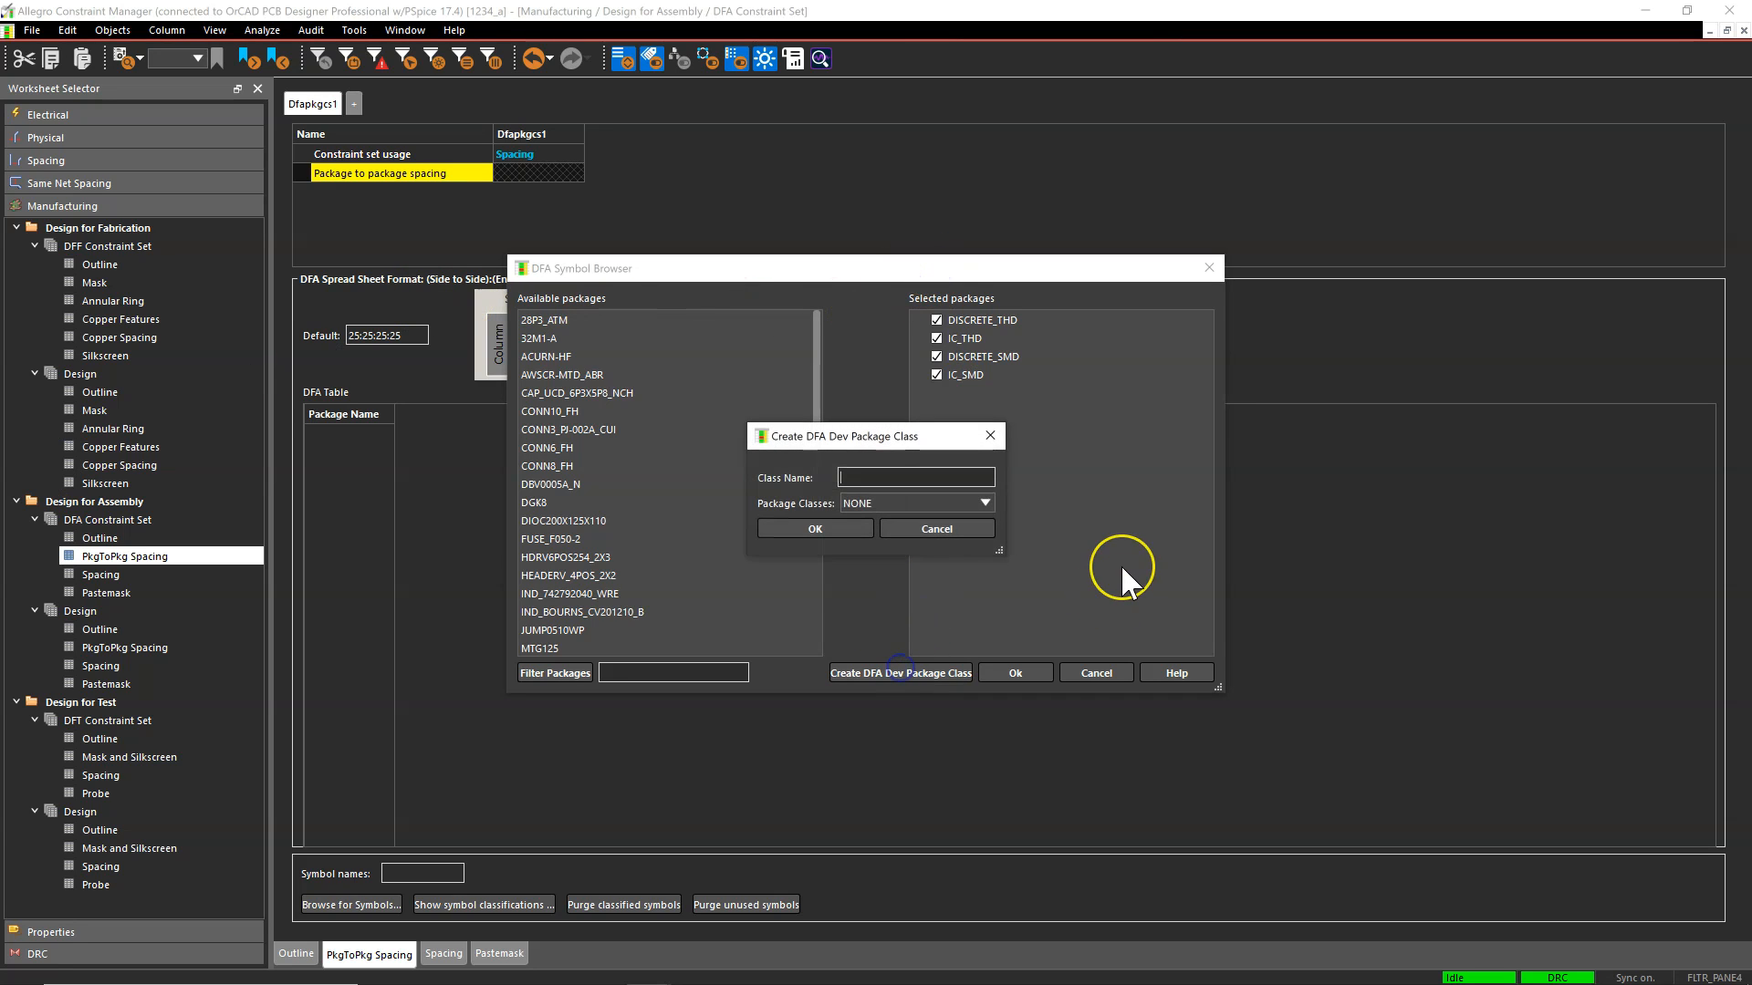
click(990, 527)
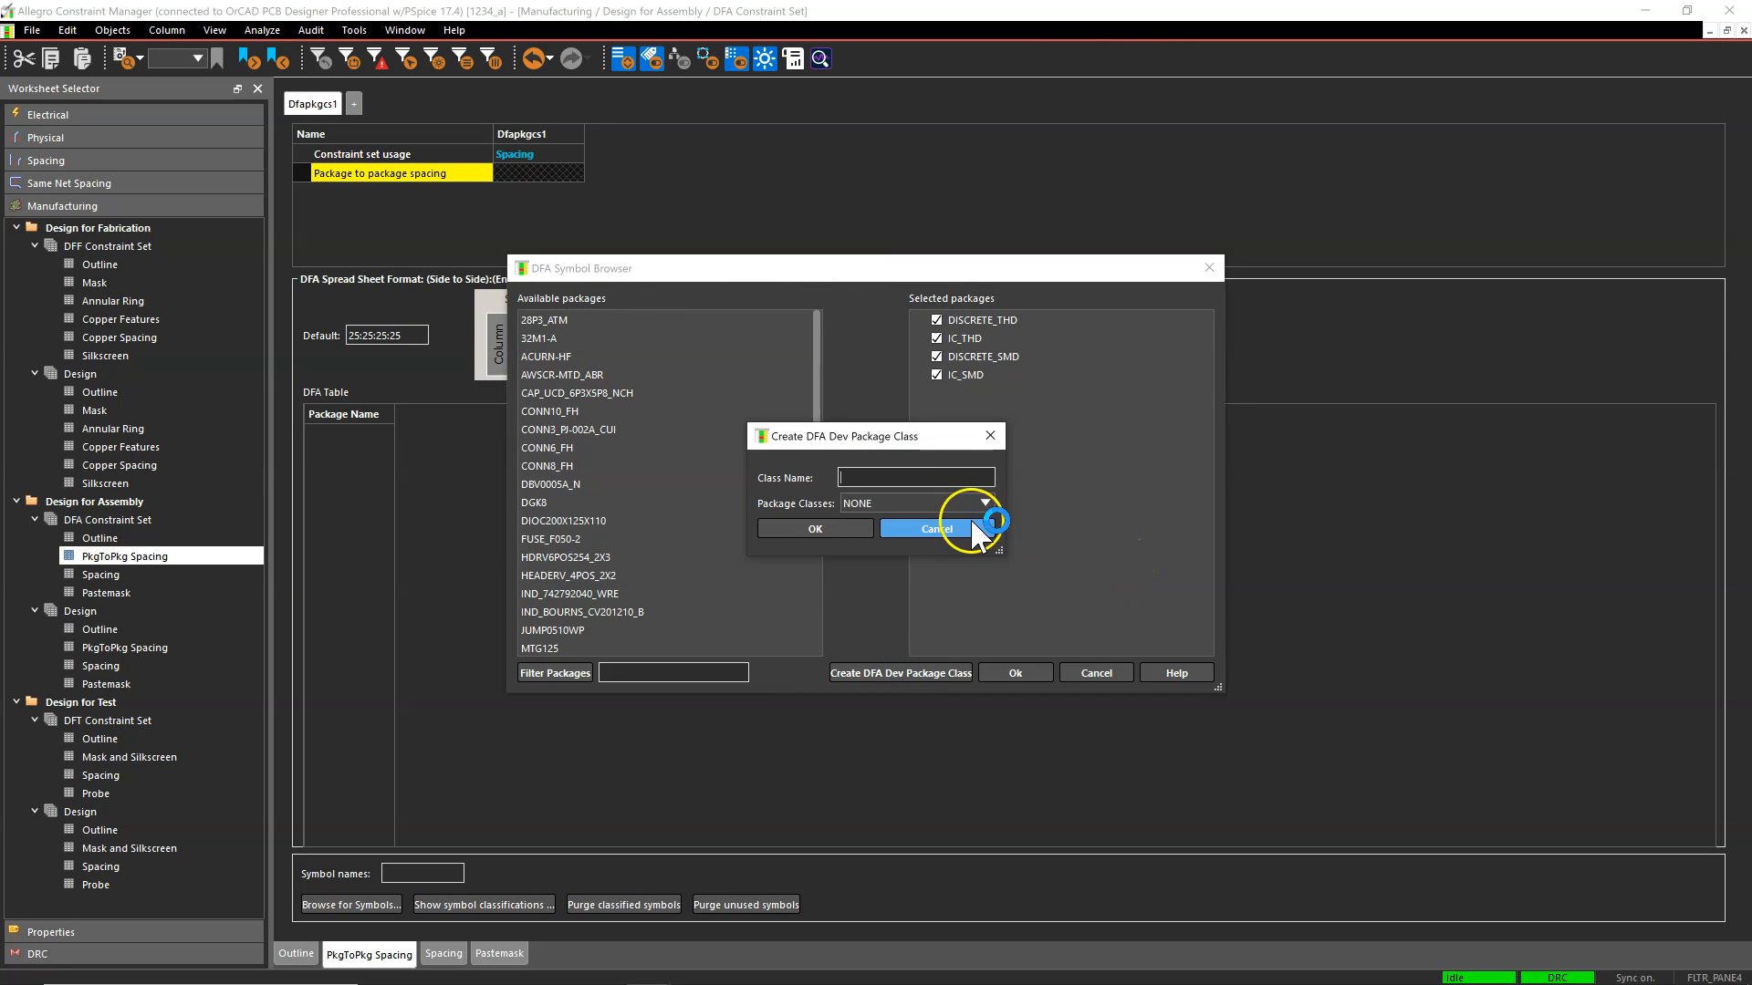
click(974, 501)
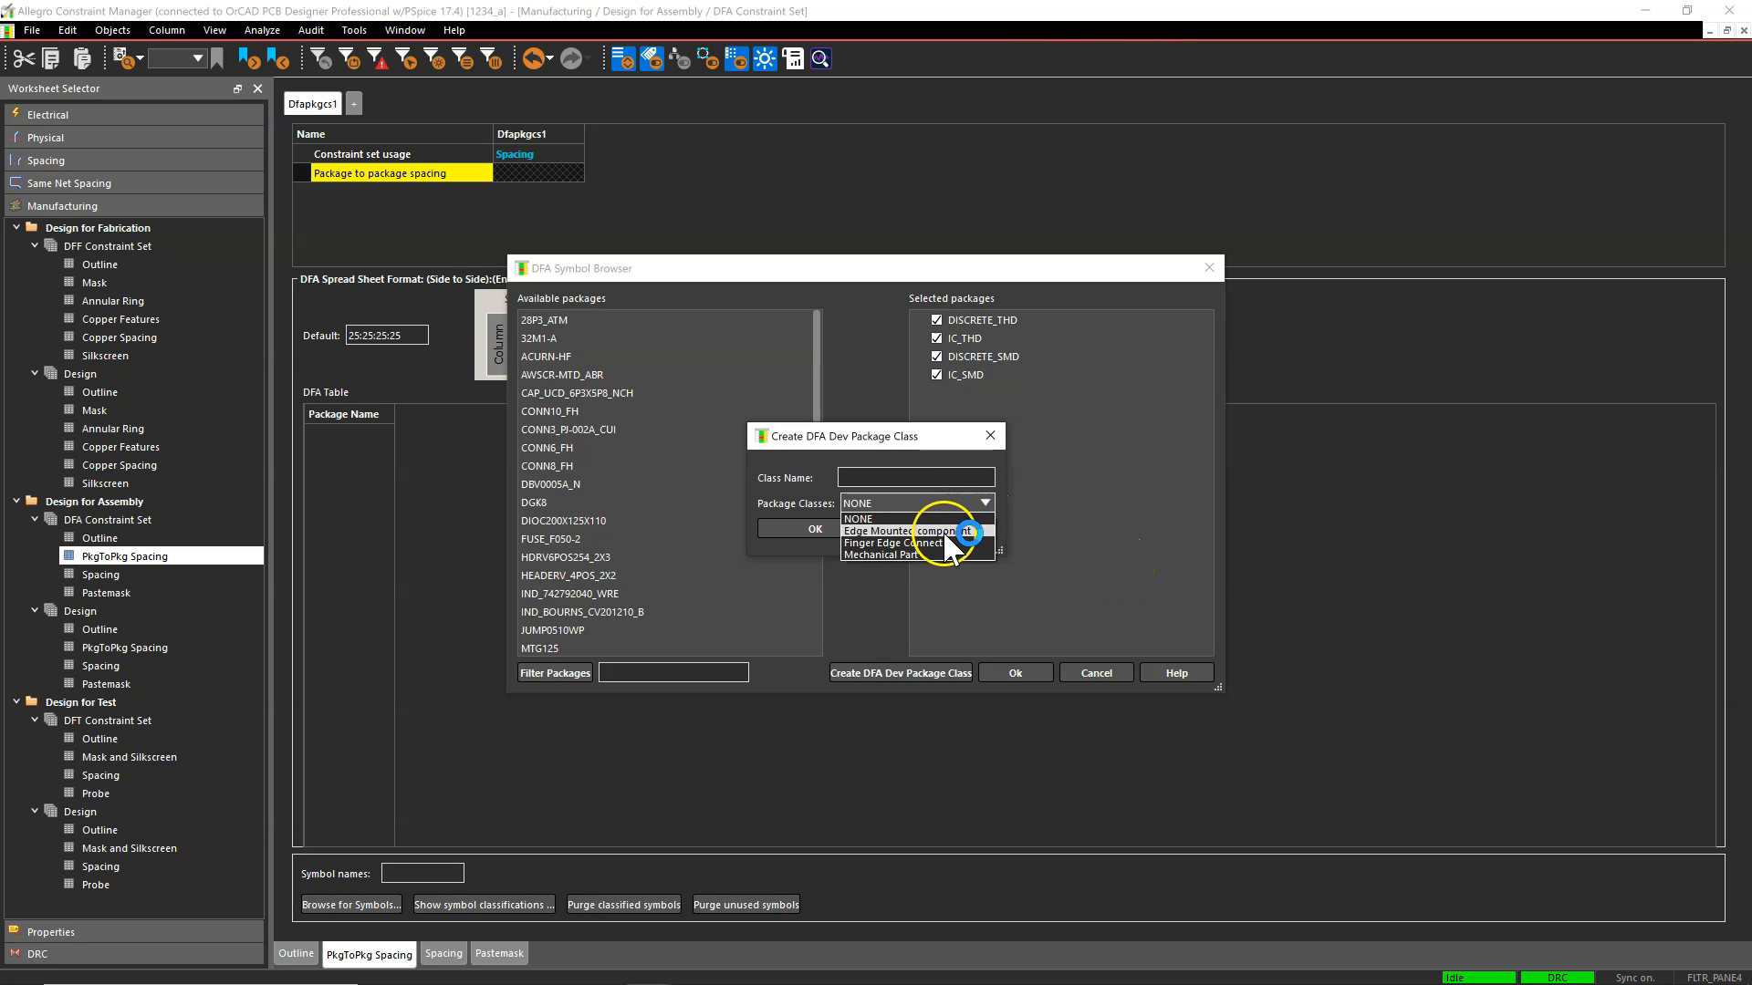
click(944, 532)
click(951, 477)
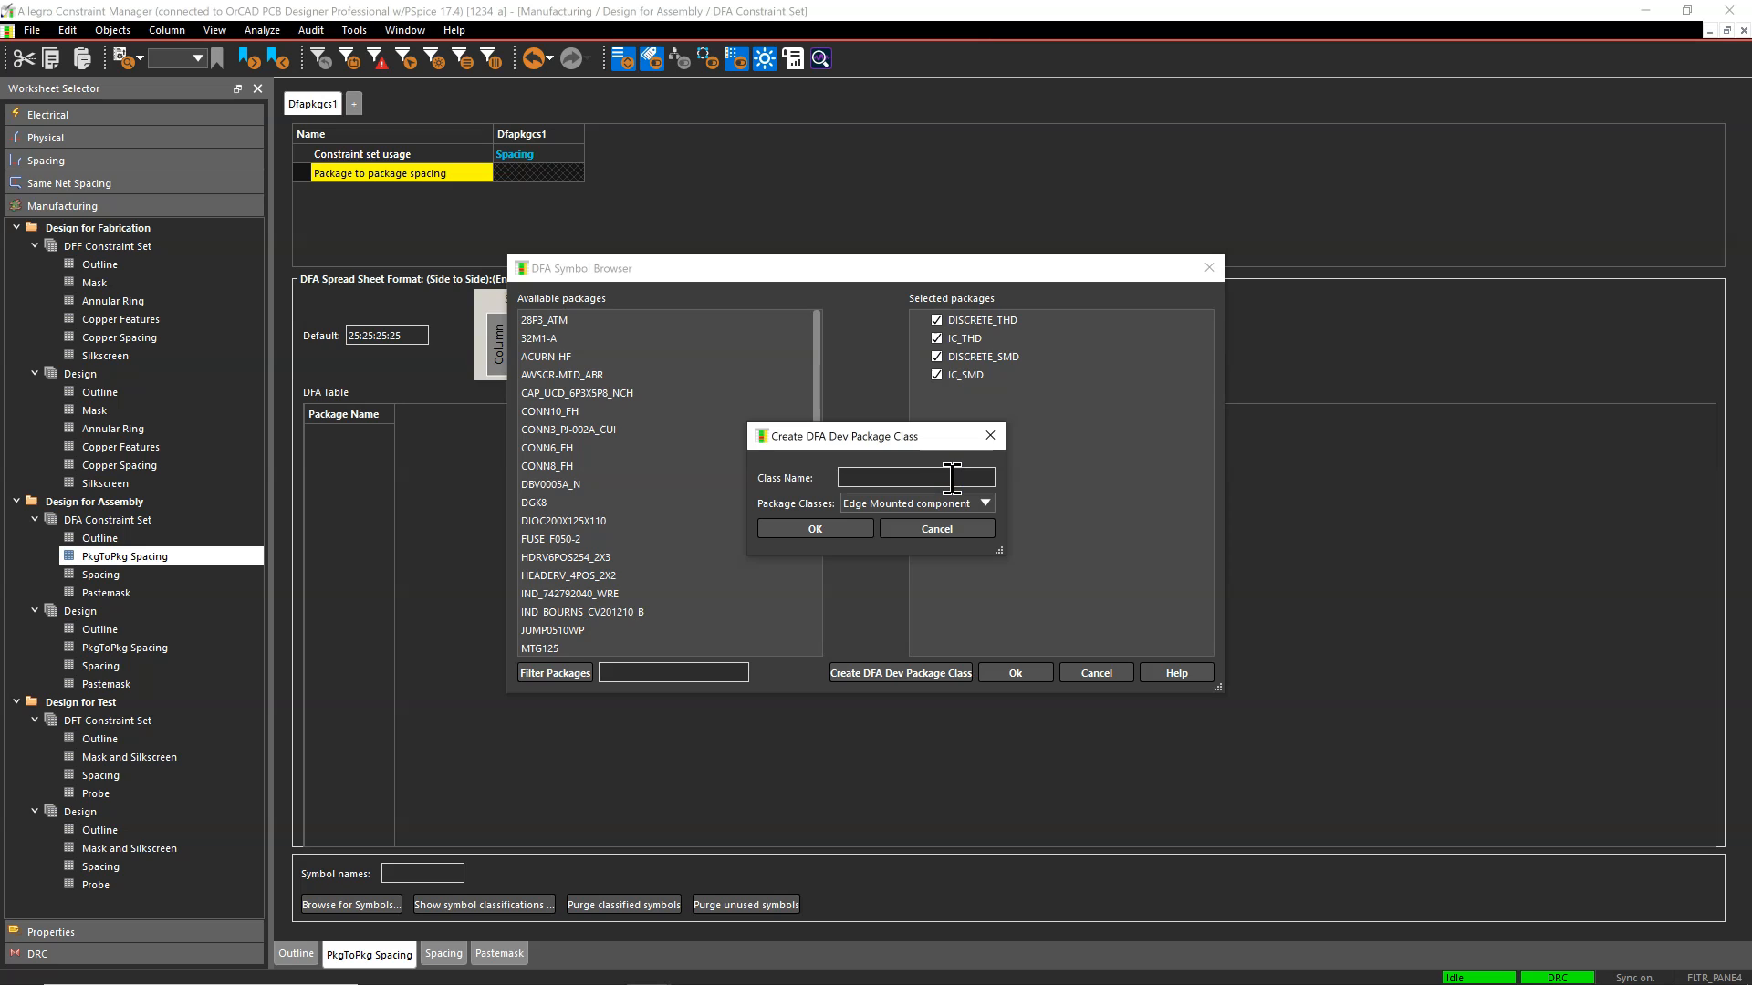
text(CONNECTORS)
key(Return)
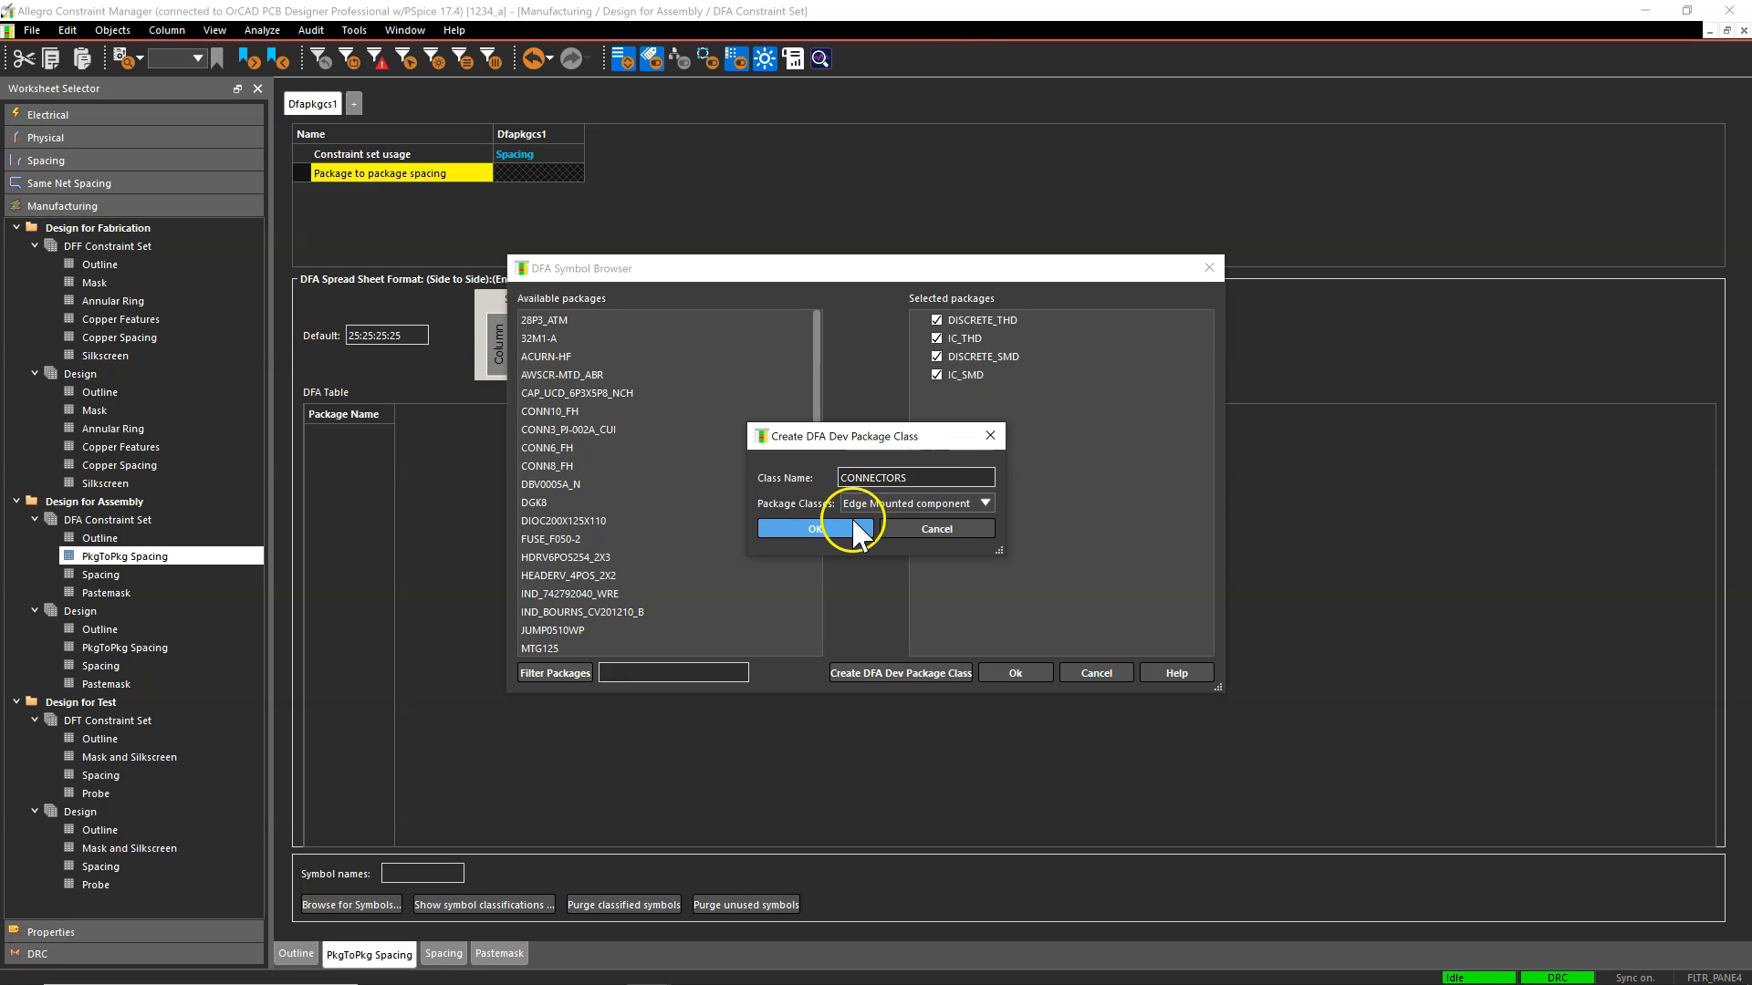
Create a second DFA package class named CONNECTORS with the package class type left at NONE
click(925, 669)
text(CONNECTORS)
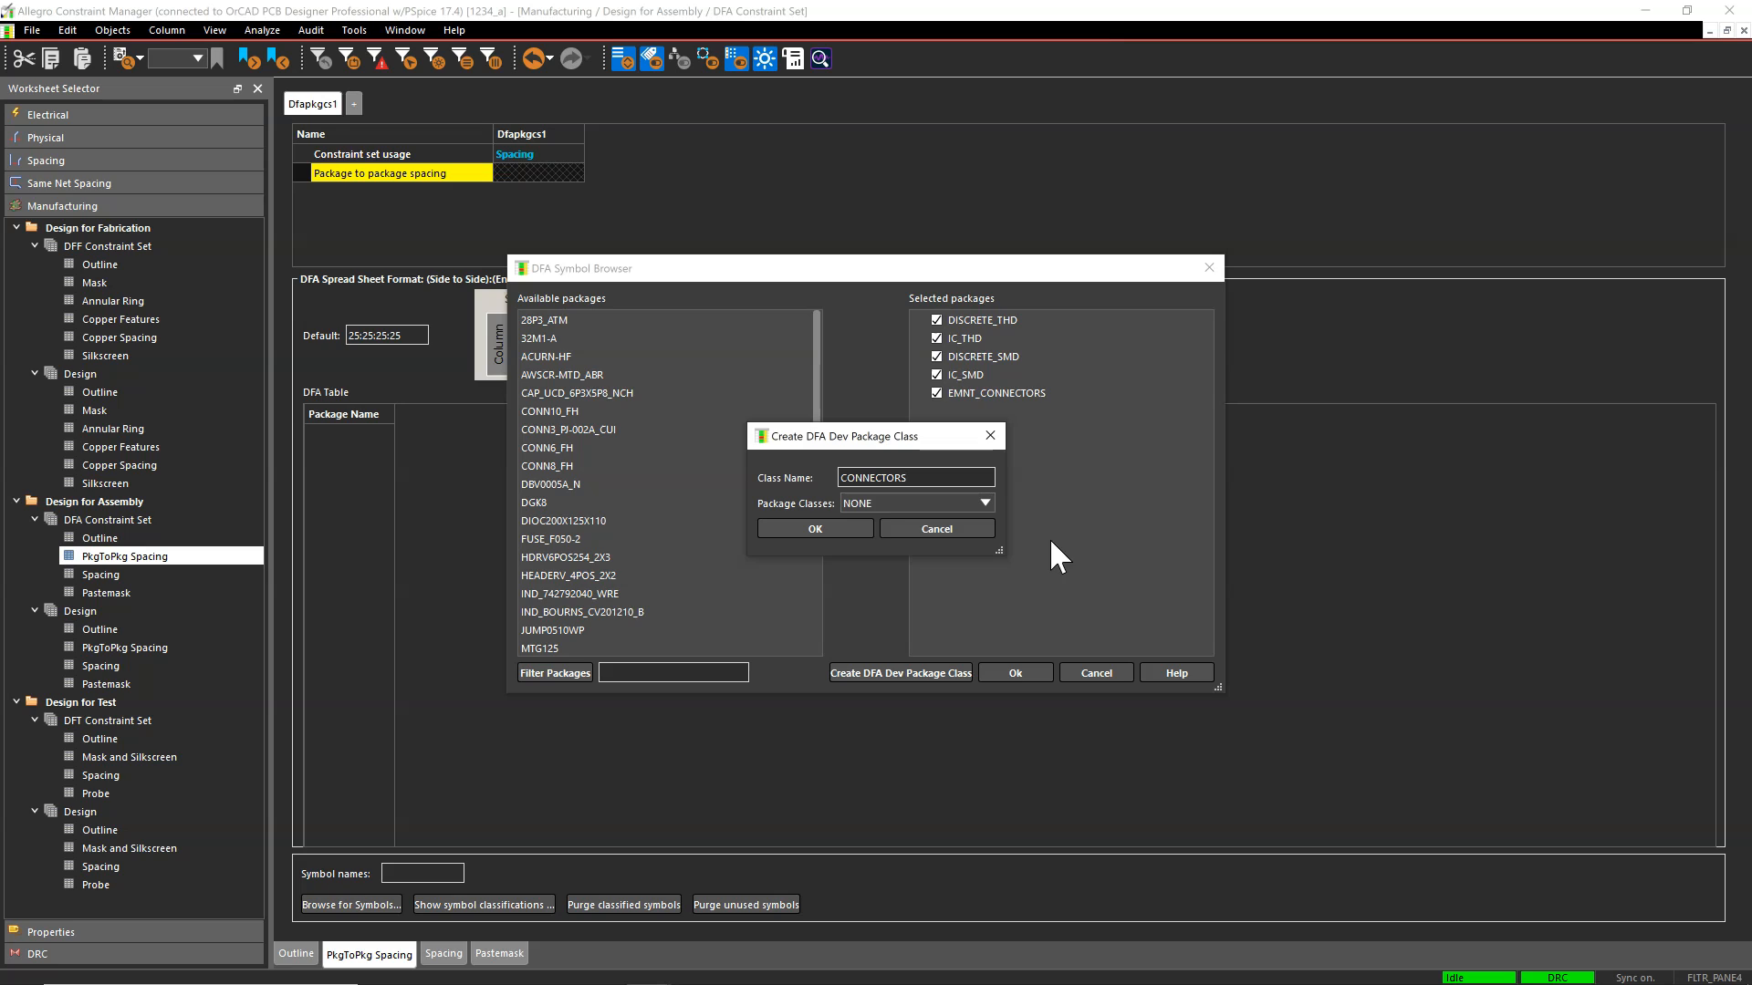
click(826, 520)
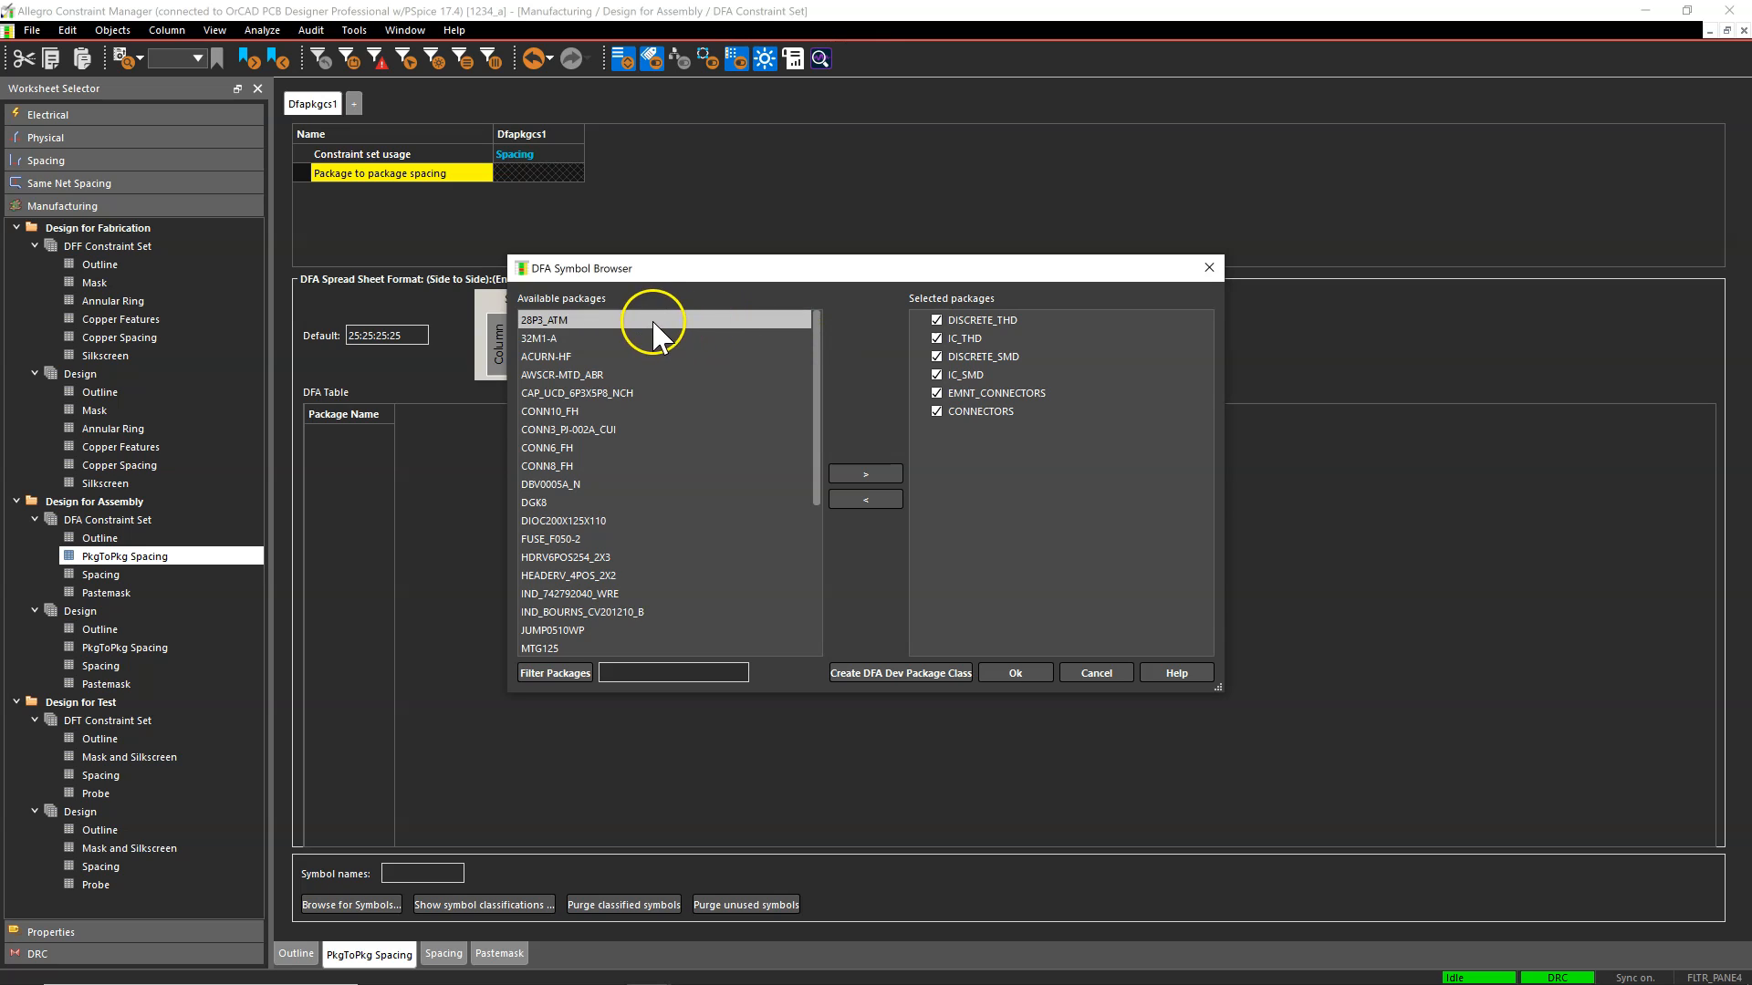
Add ACURN-HF, CAP_UCD_6P3X5P8_NCH, DIOC200X125X110, FUSE_F050-2, IND_742792040_WRE, IND_BOURNS_CV201210_B, RES_R0603_ROM, SMC0603, SMR0603 and VARISTOR0603 to the DISCRETE_SMD class
click(652, 354)
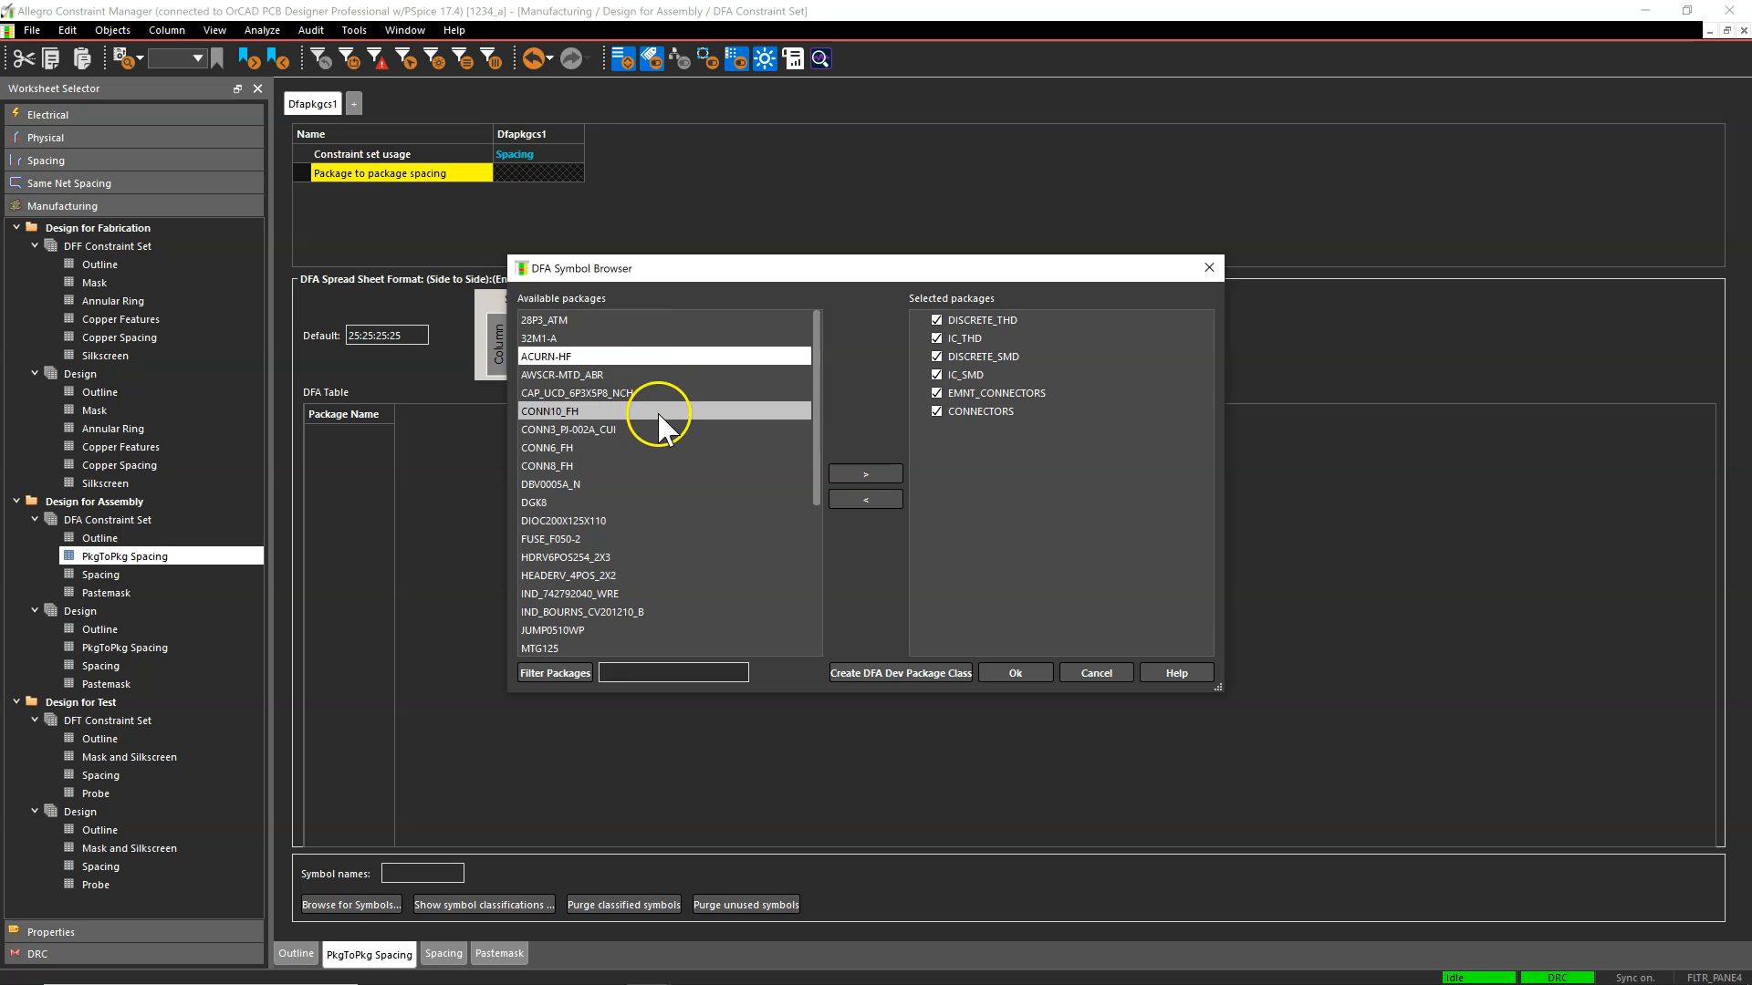
ctrl+click(655, 392)
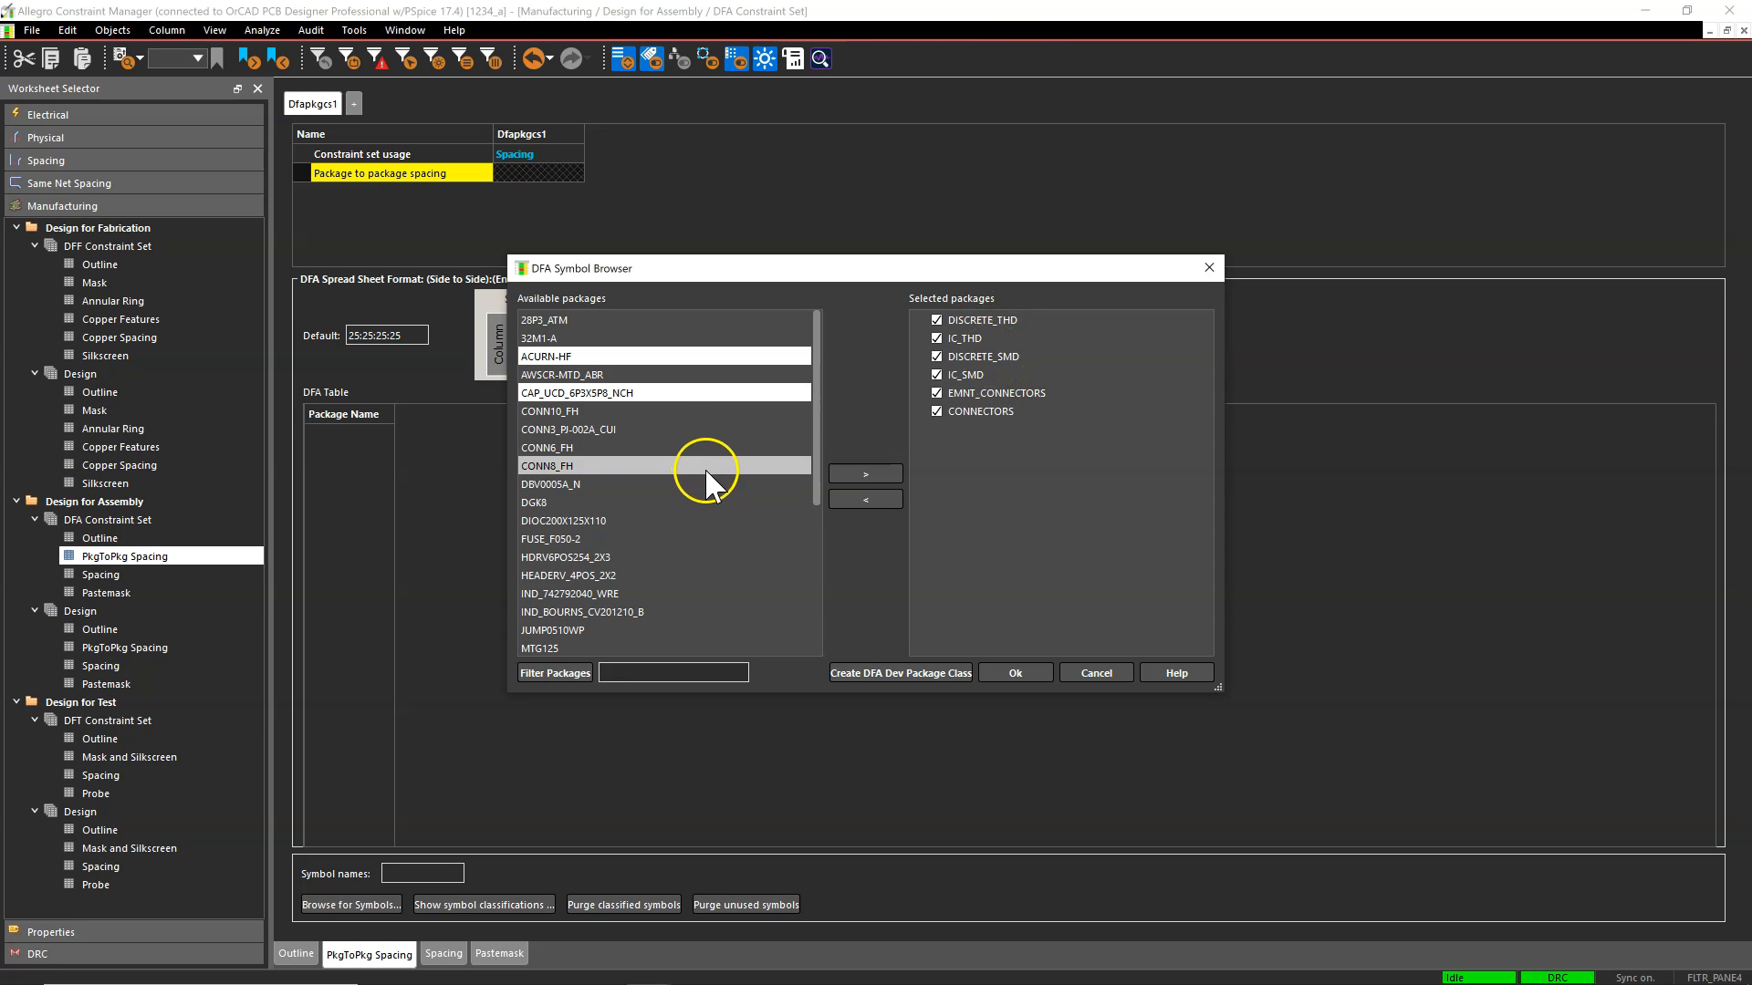
click(636, 520)
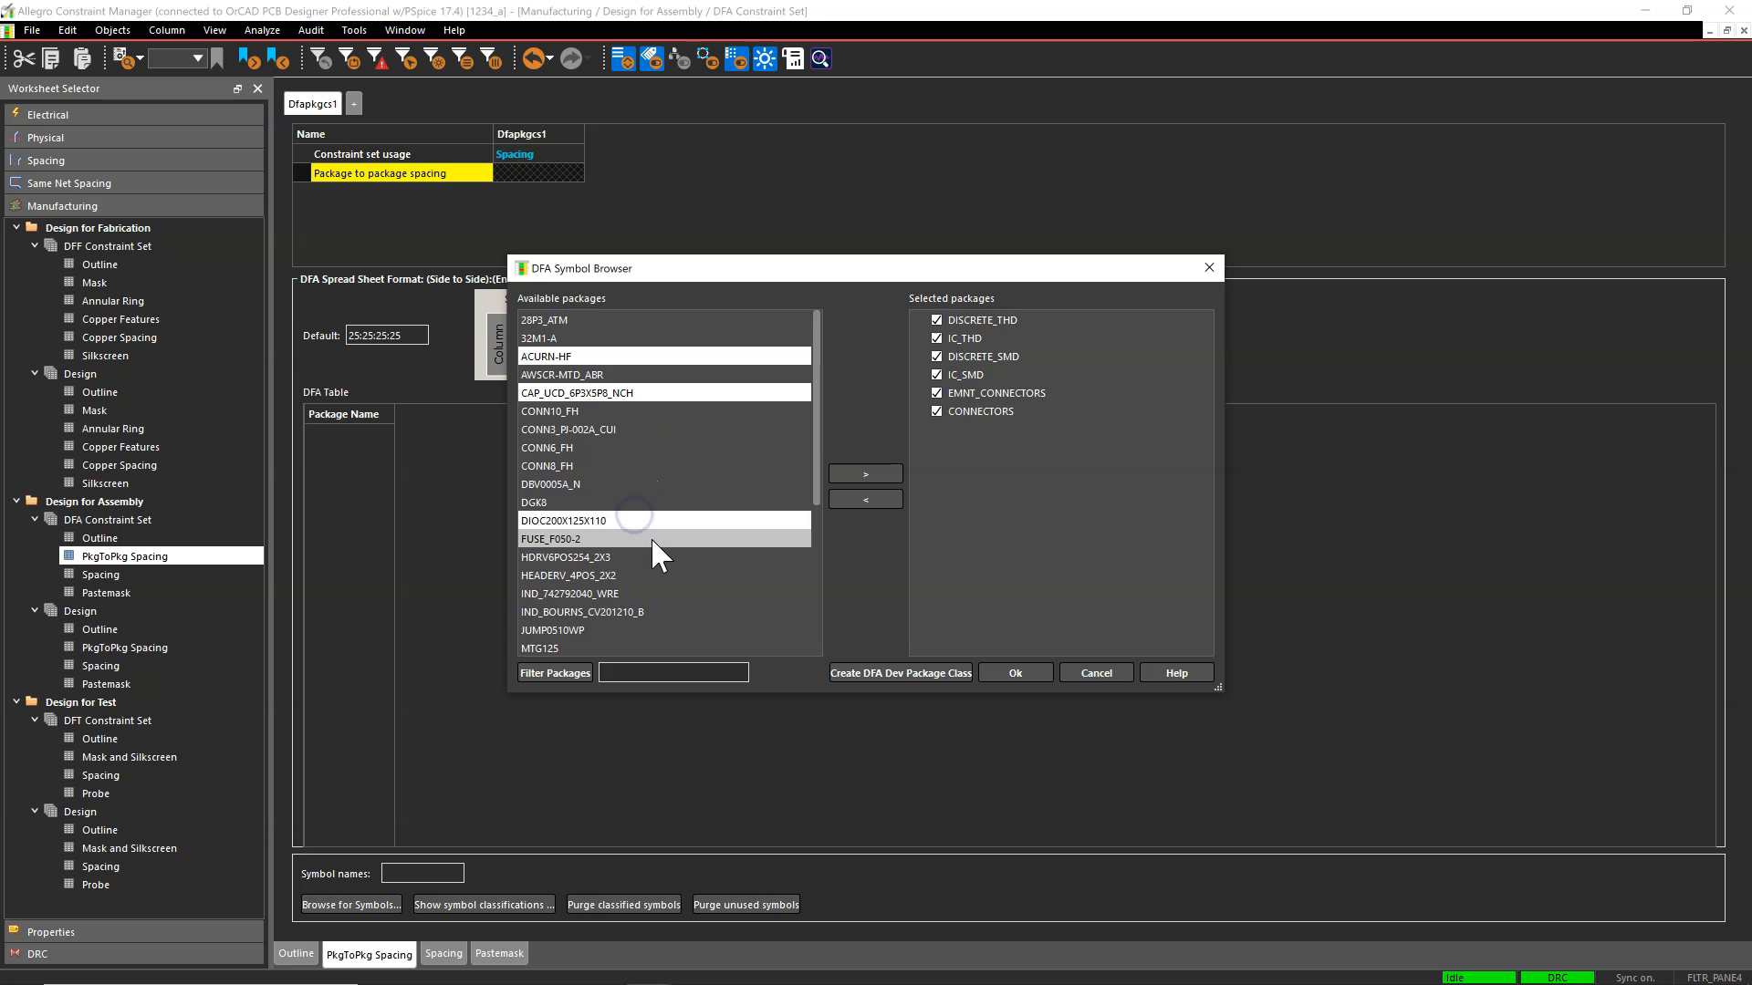
scroll(649, 536, down, 2)
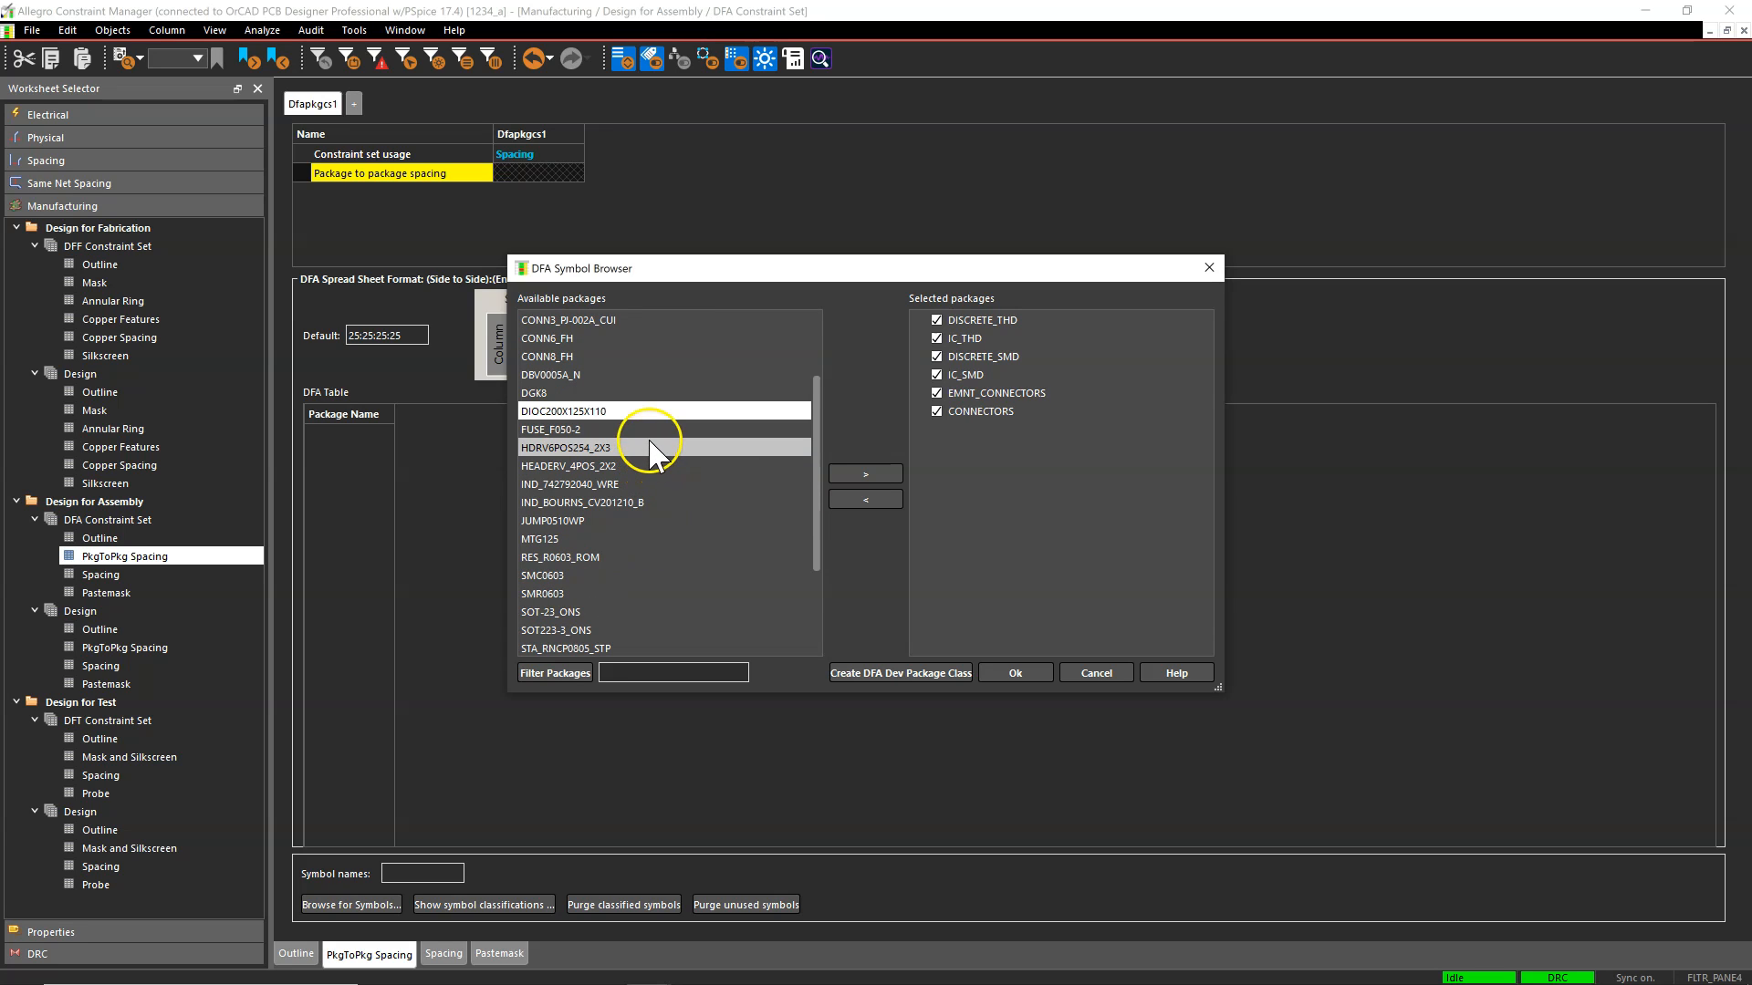
ctrl+click(654, 426)
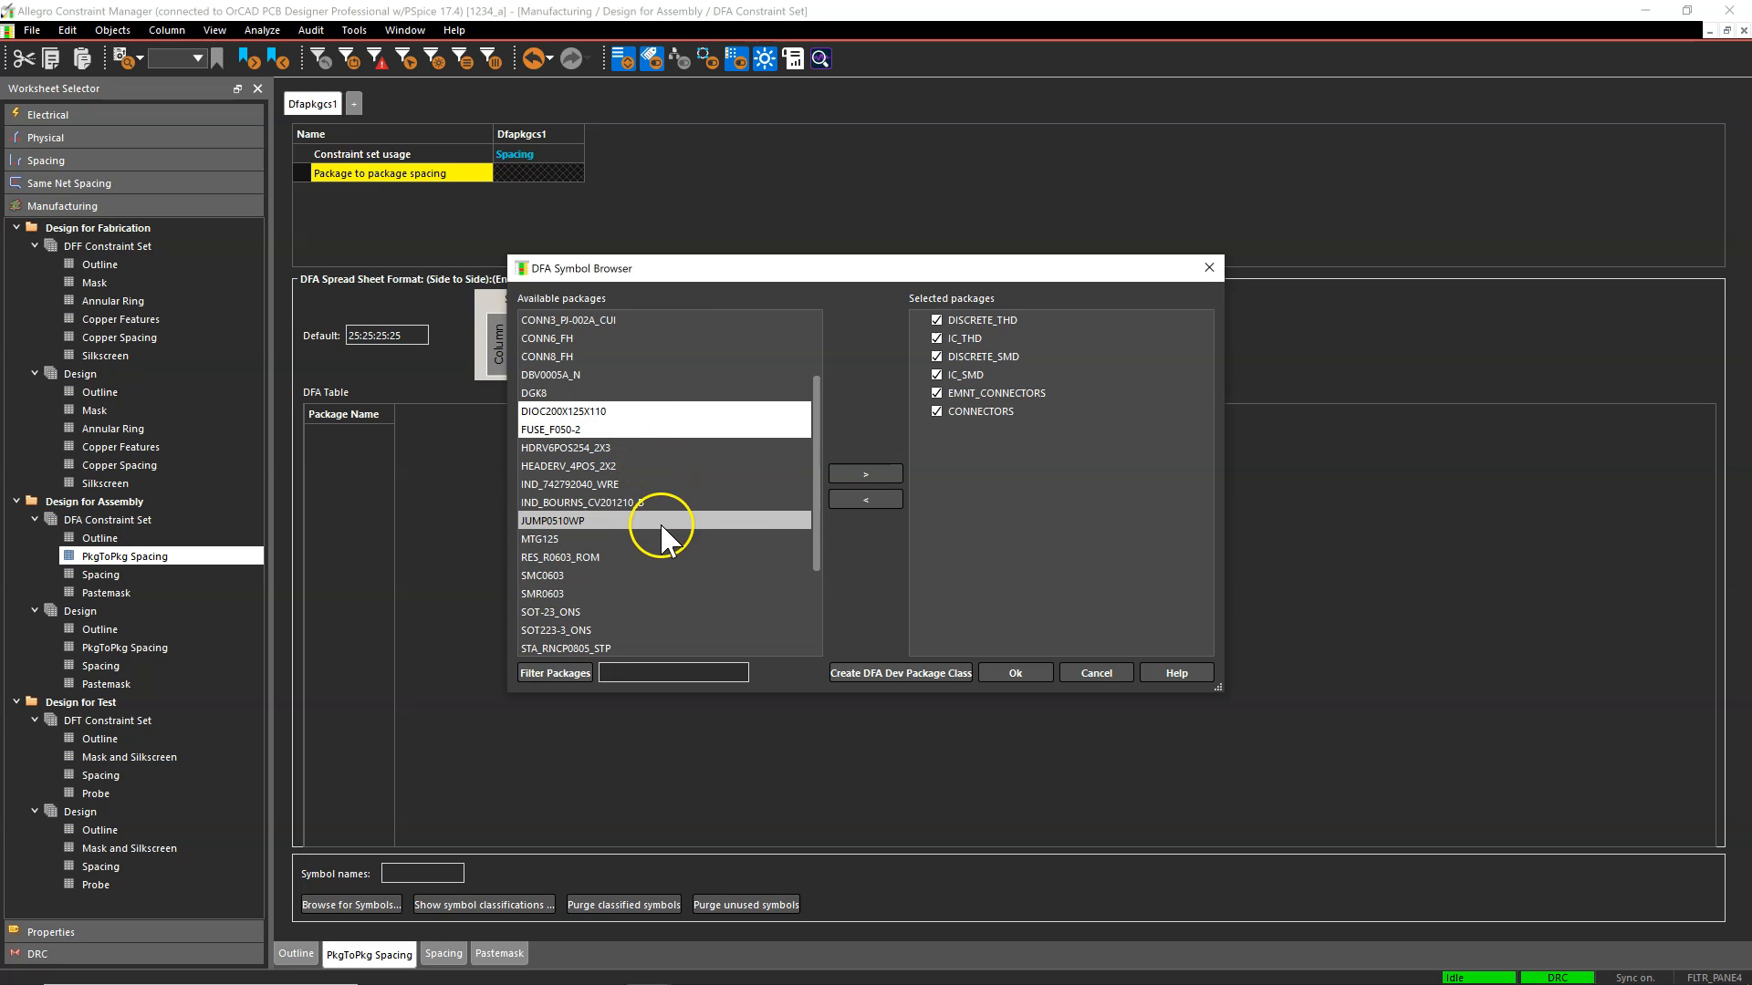
ctrl+click(653, 482)
ctrl+click(654, 501)
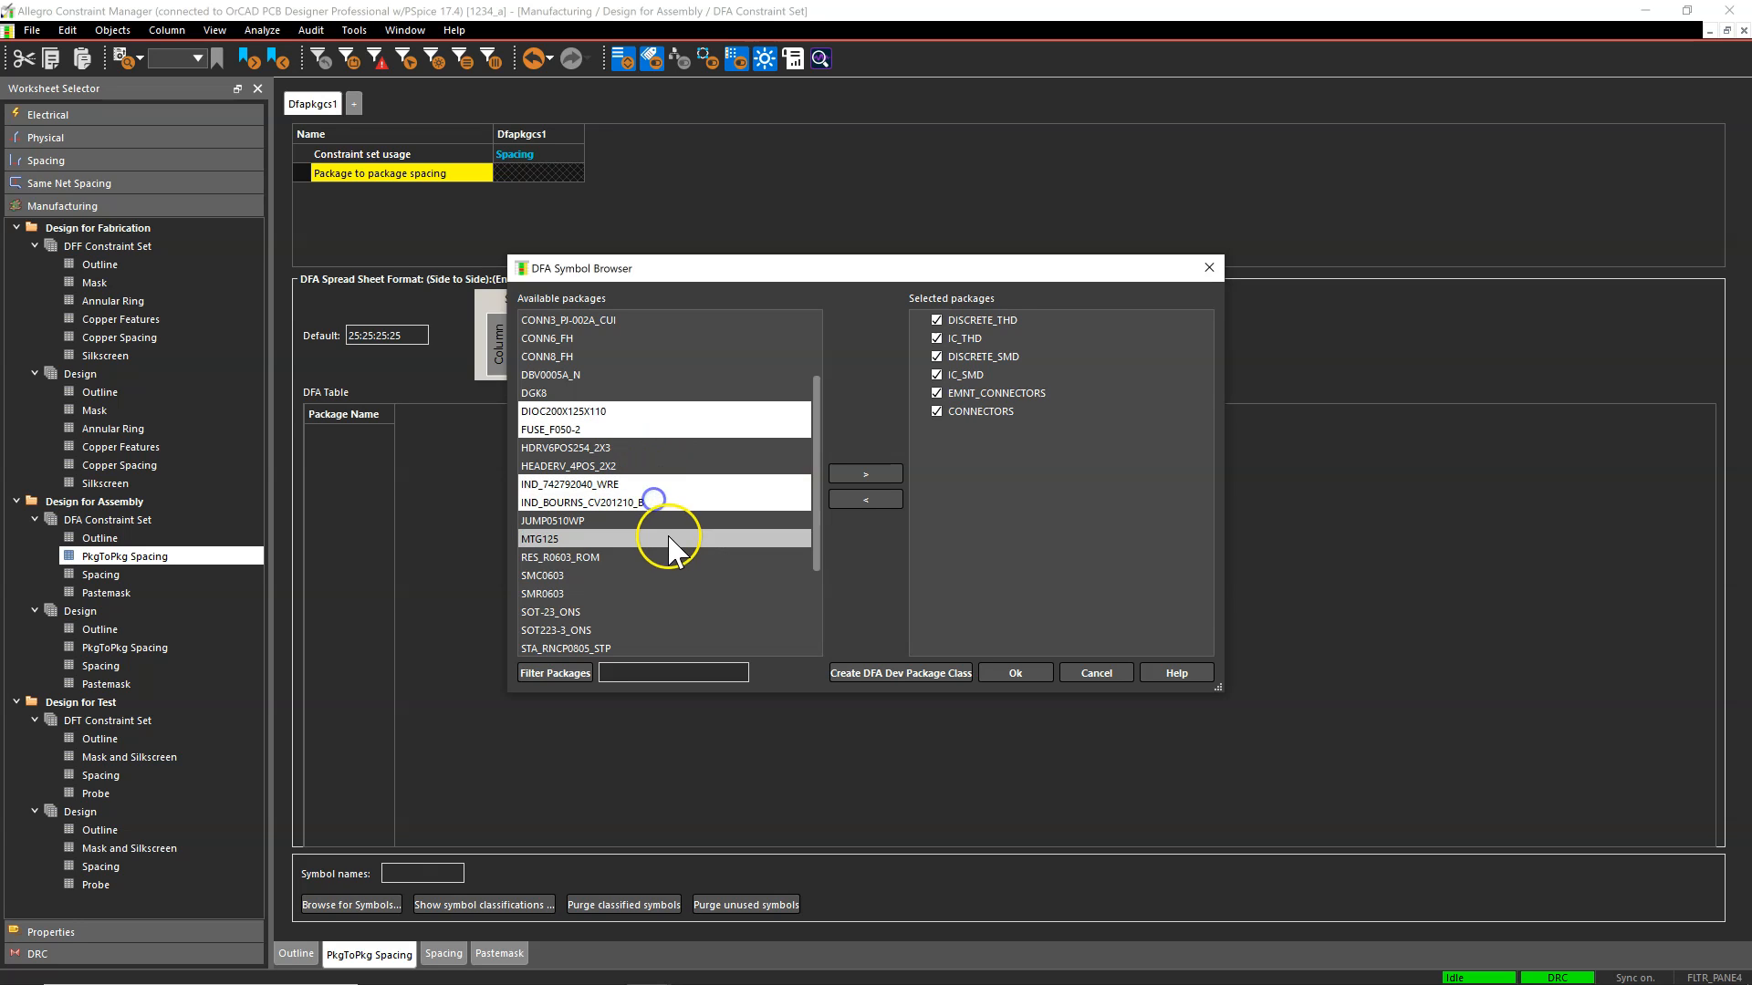
scroll(666, 537, down, 2)
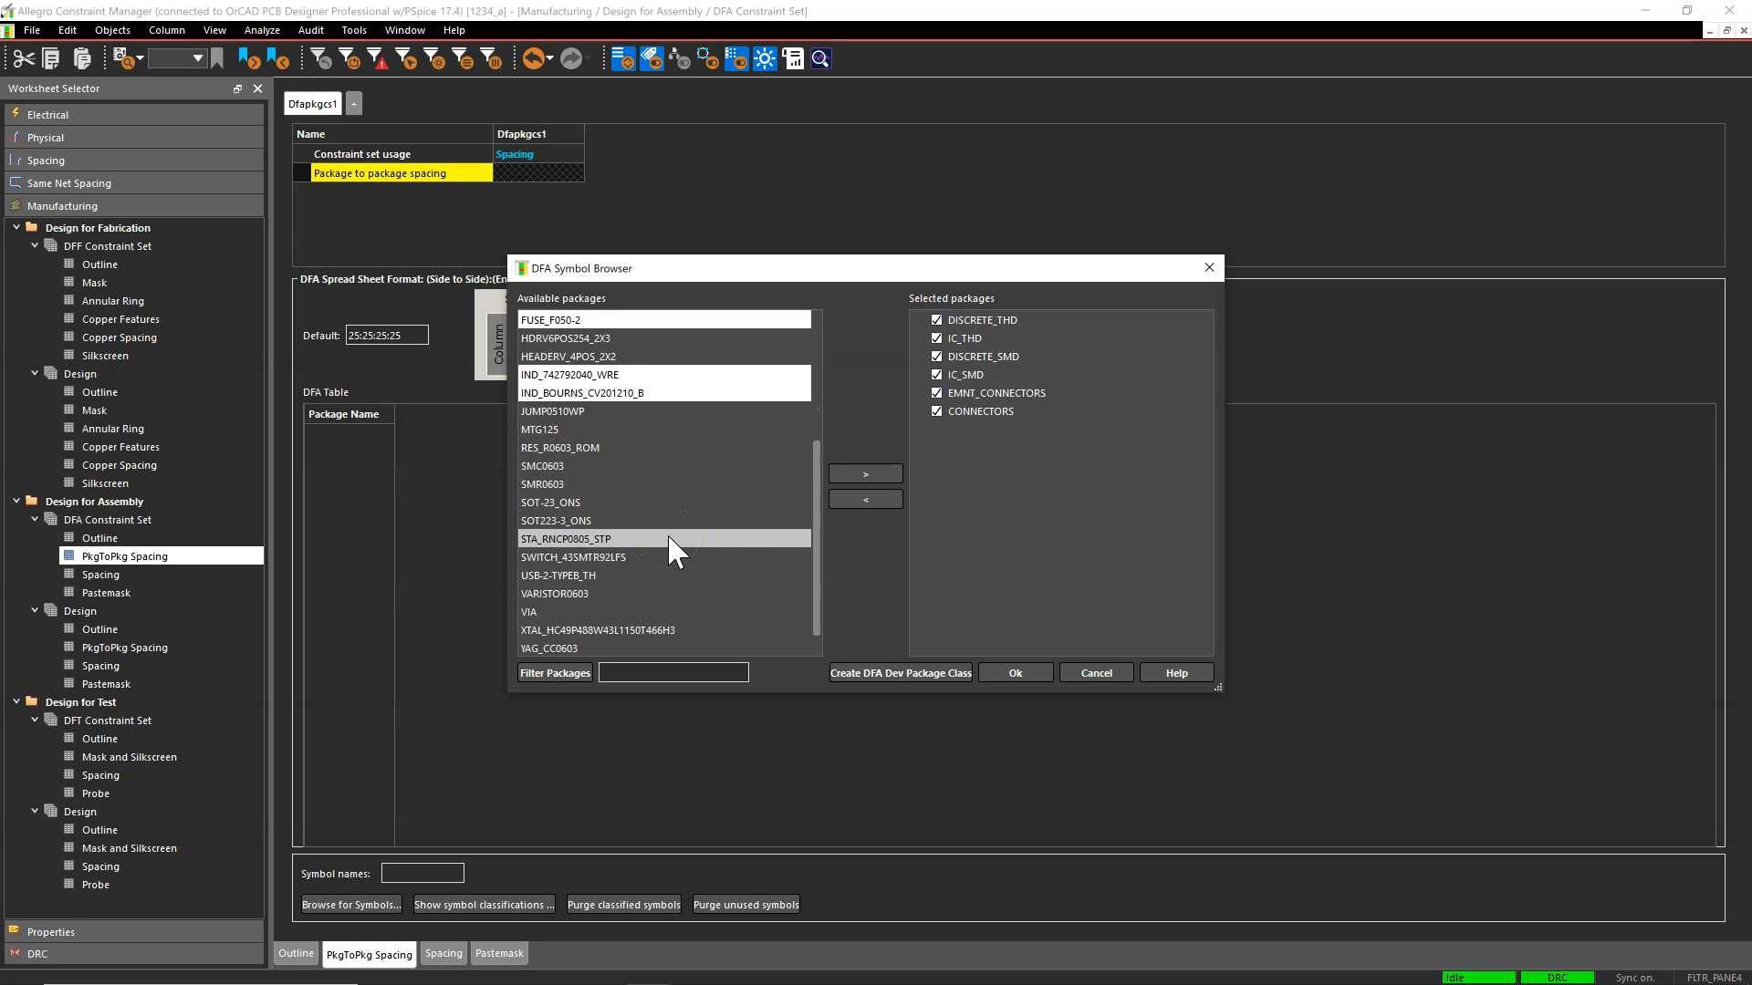
ctrl+click(655, 466)
ctrl+click(653, 481)
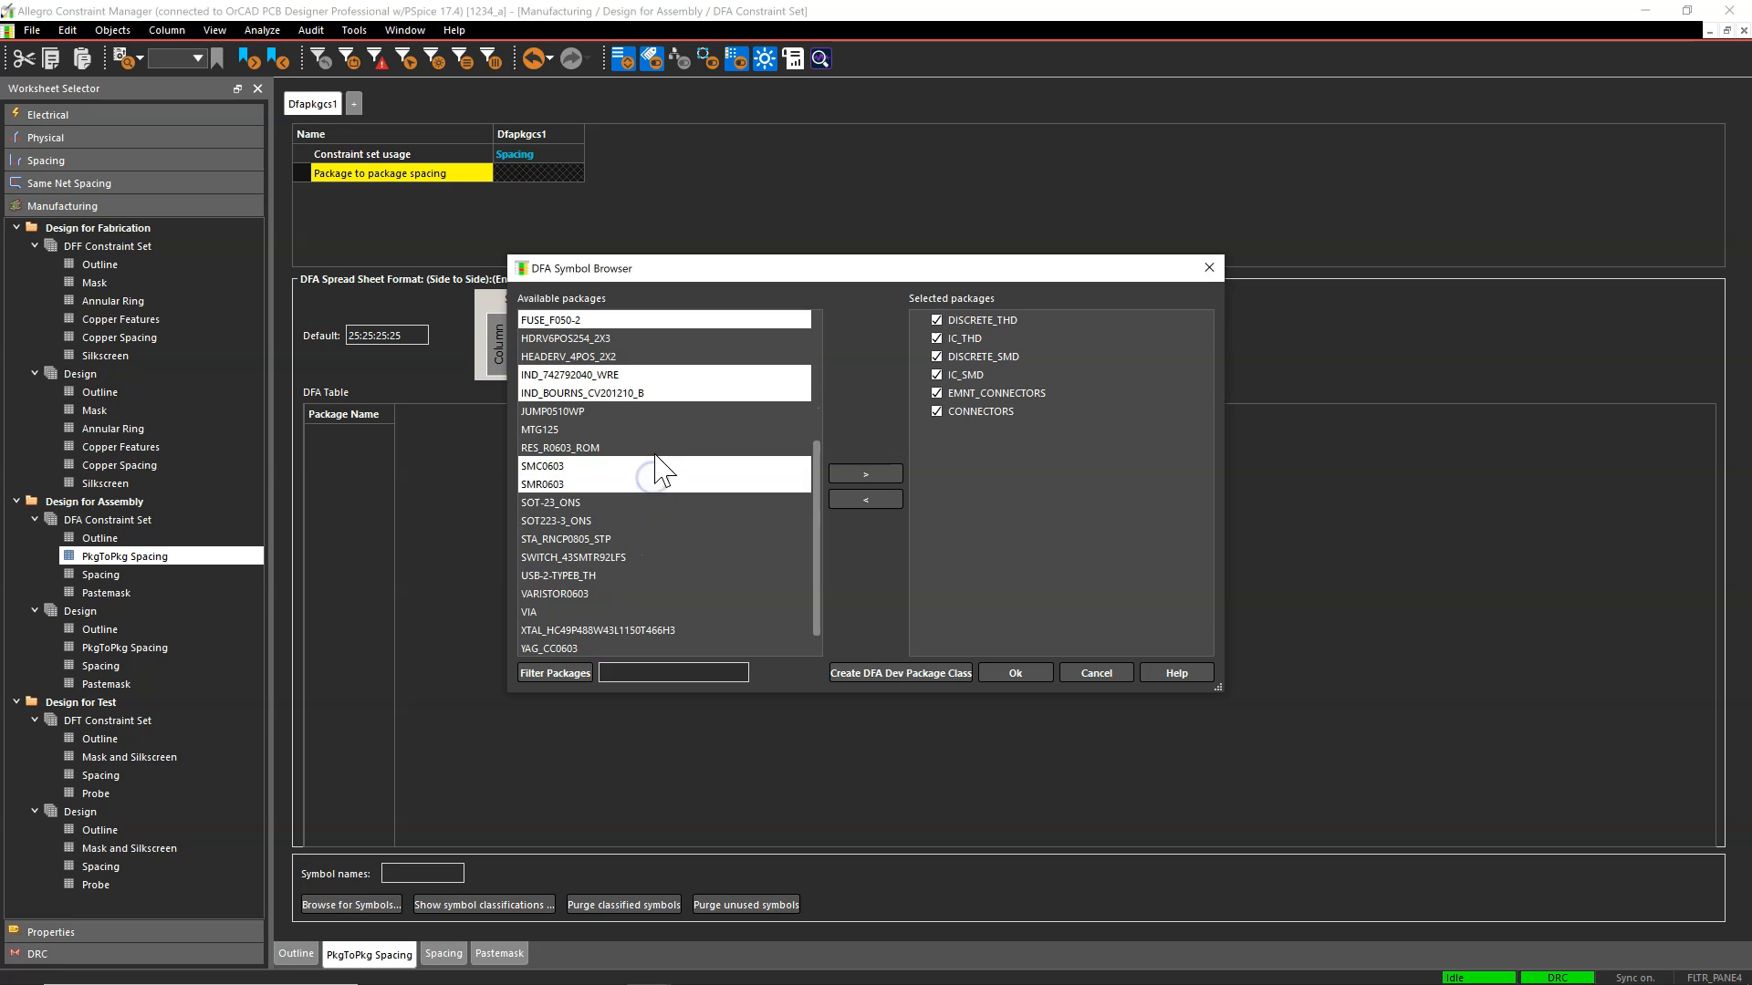
ctrl+click(656, 447)
scroll(668, 529, down, 1)
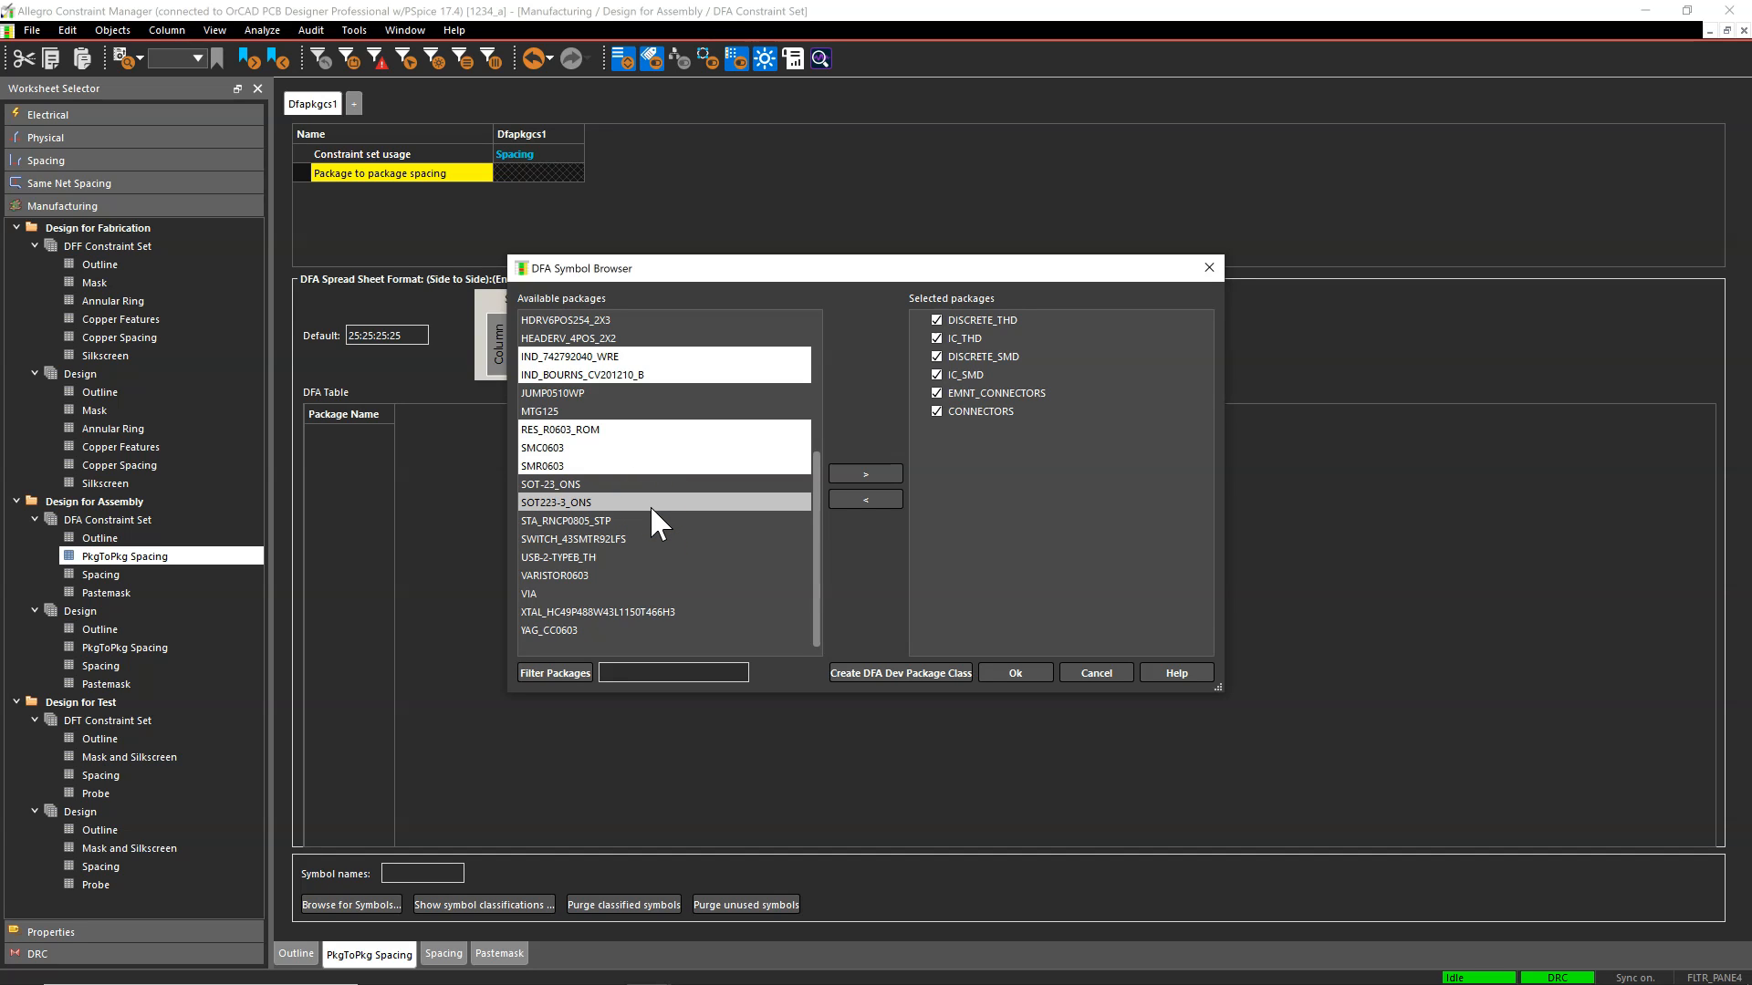
ctrl+click(649, 575)
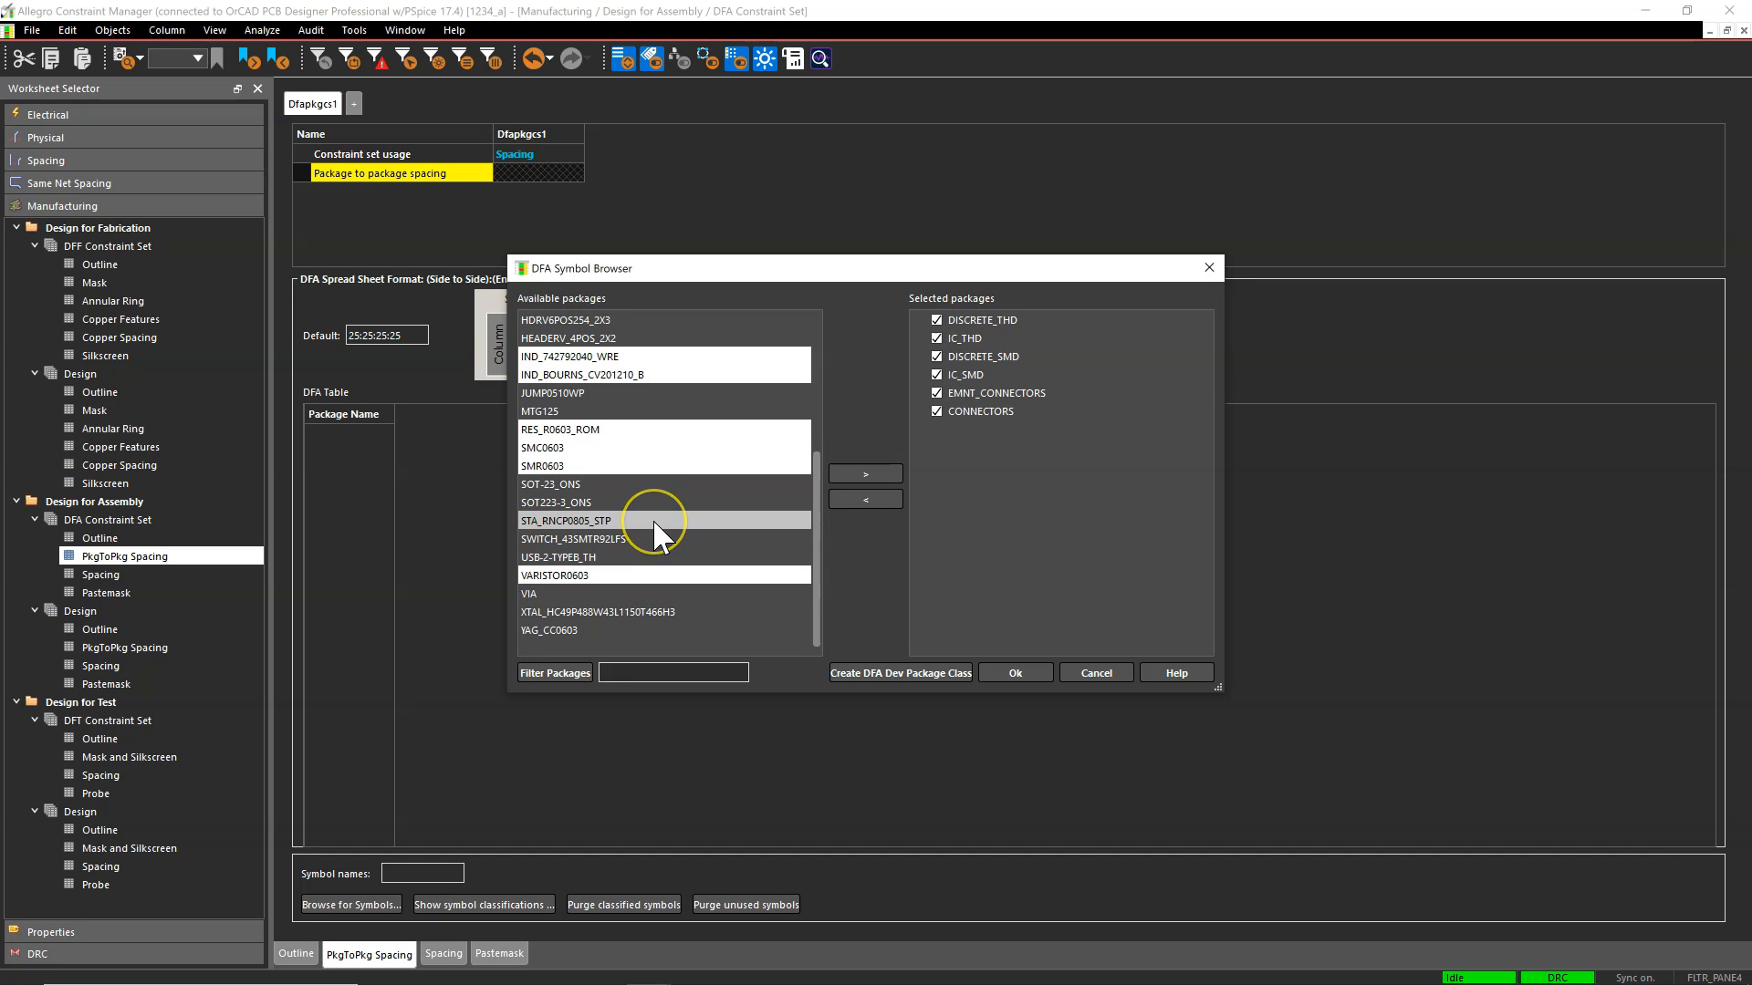
scroll(653, 521, up, 4)
scroll(653, 522, up, 1)
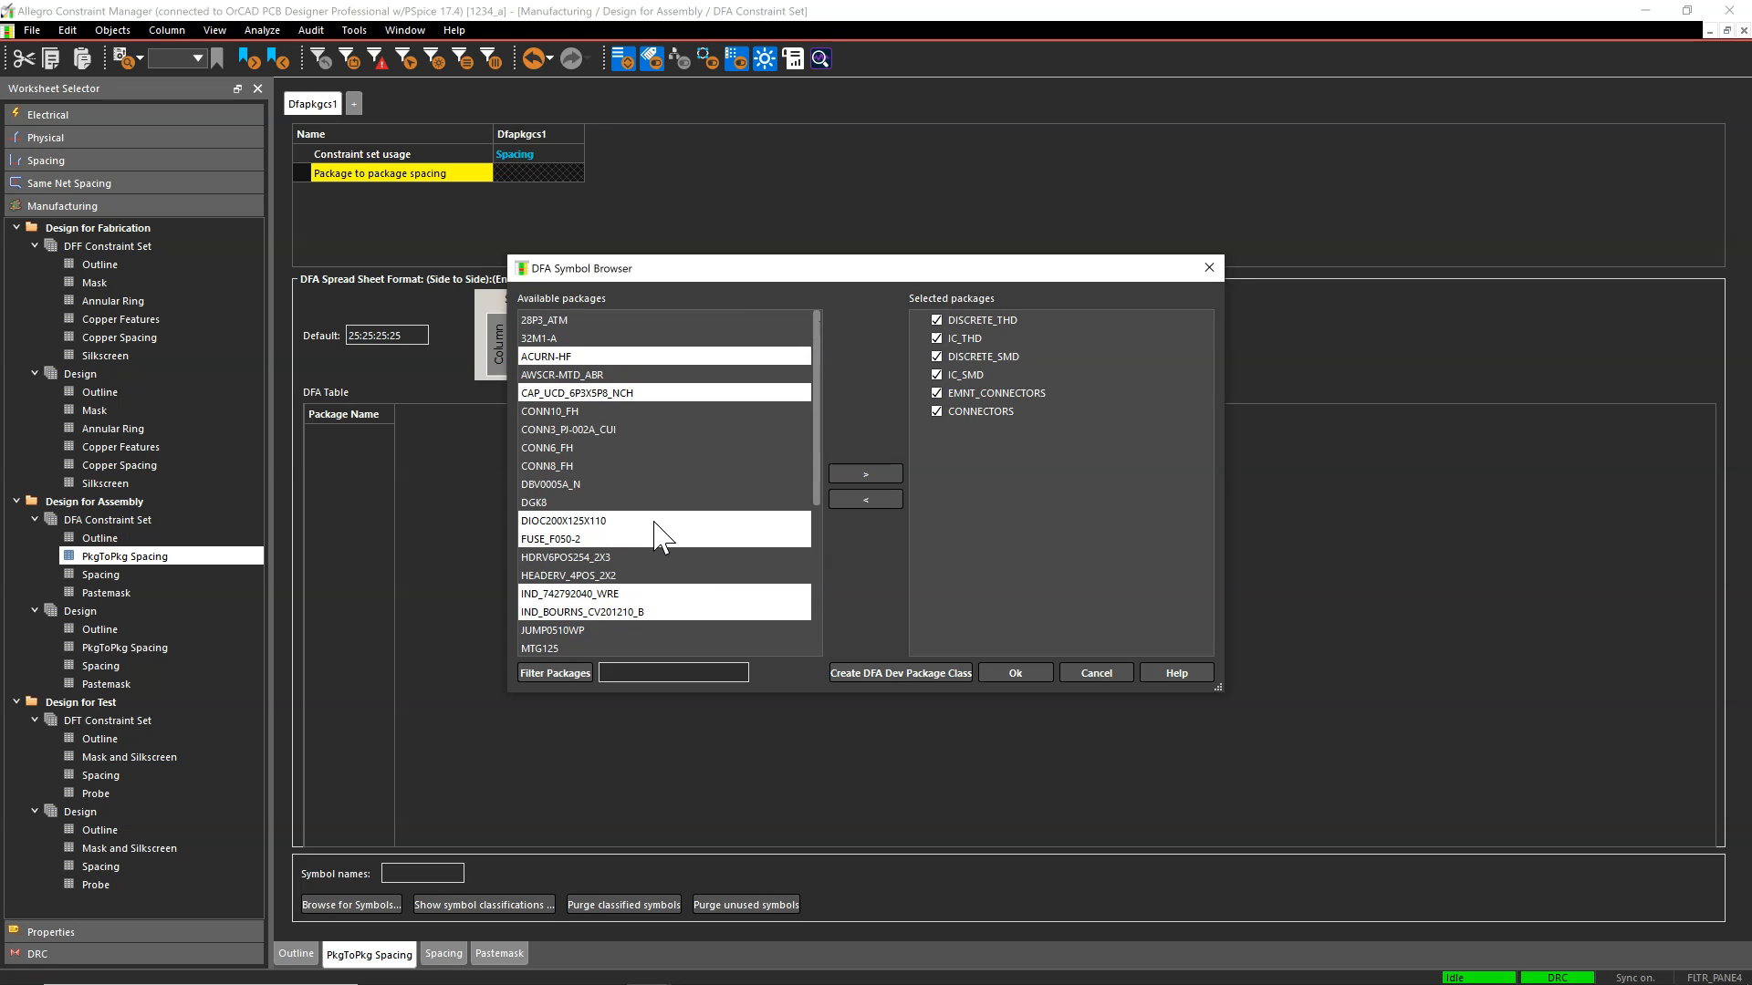
click(1000, 356)
click(1047, 507)
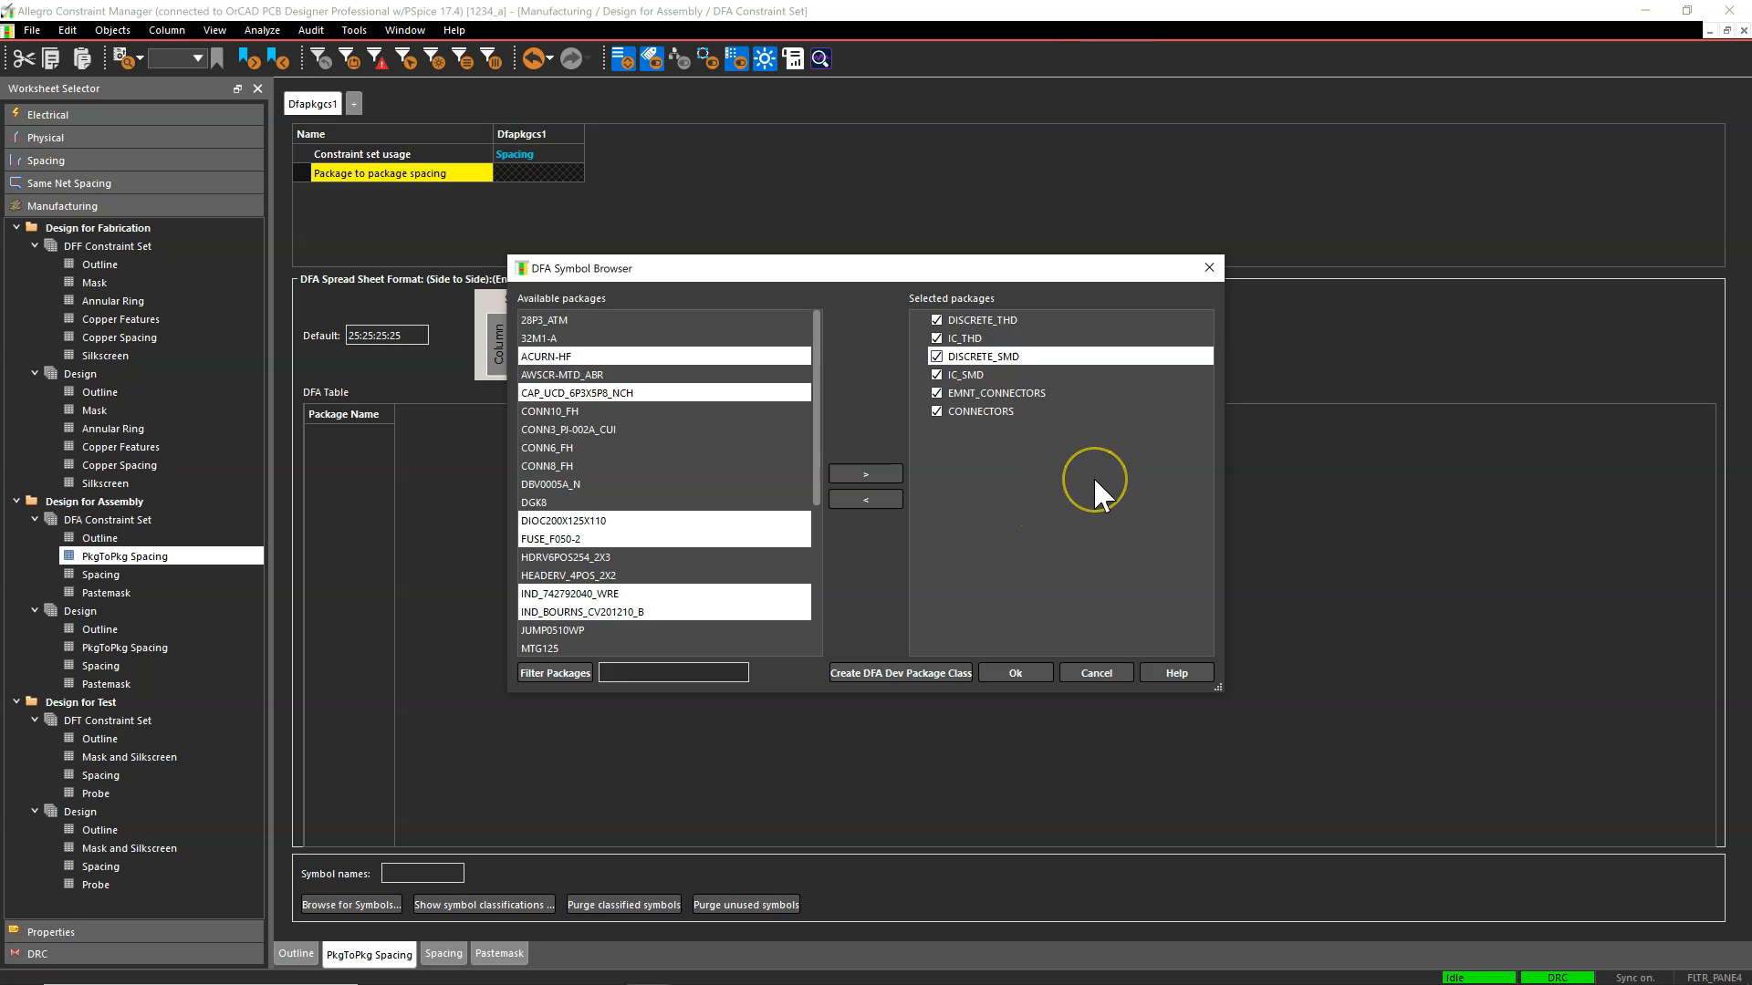
click(865, 473)
click(920, 356)
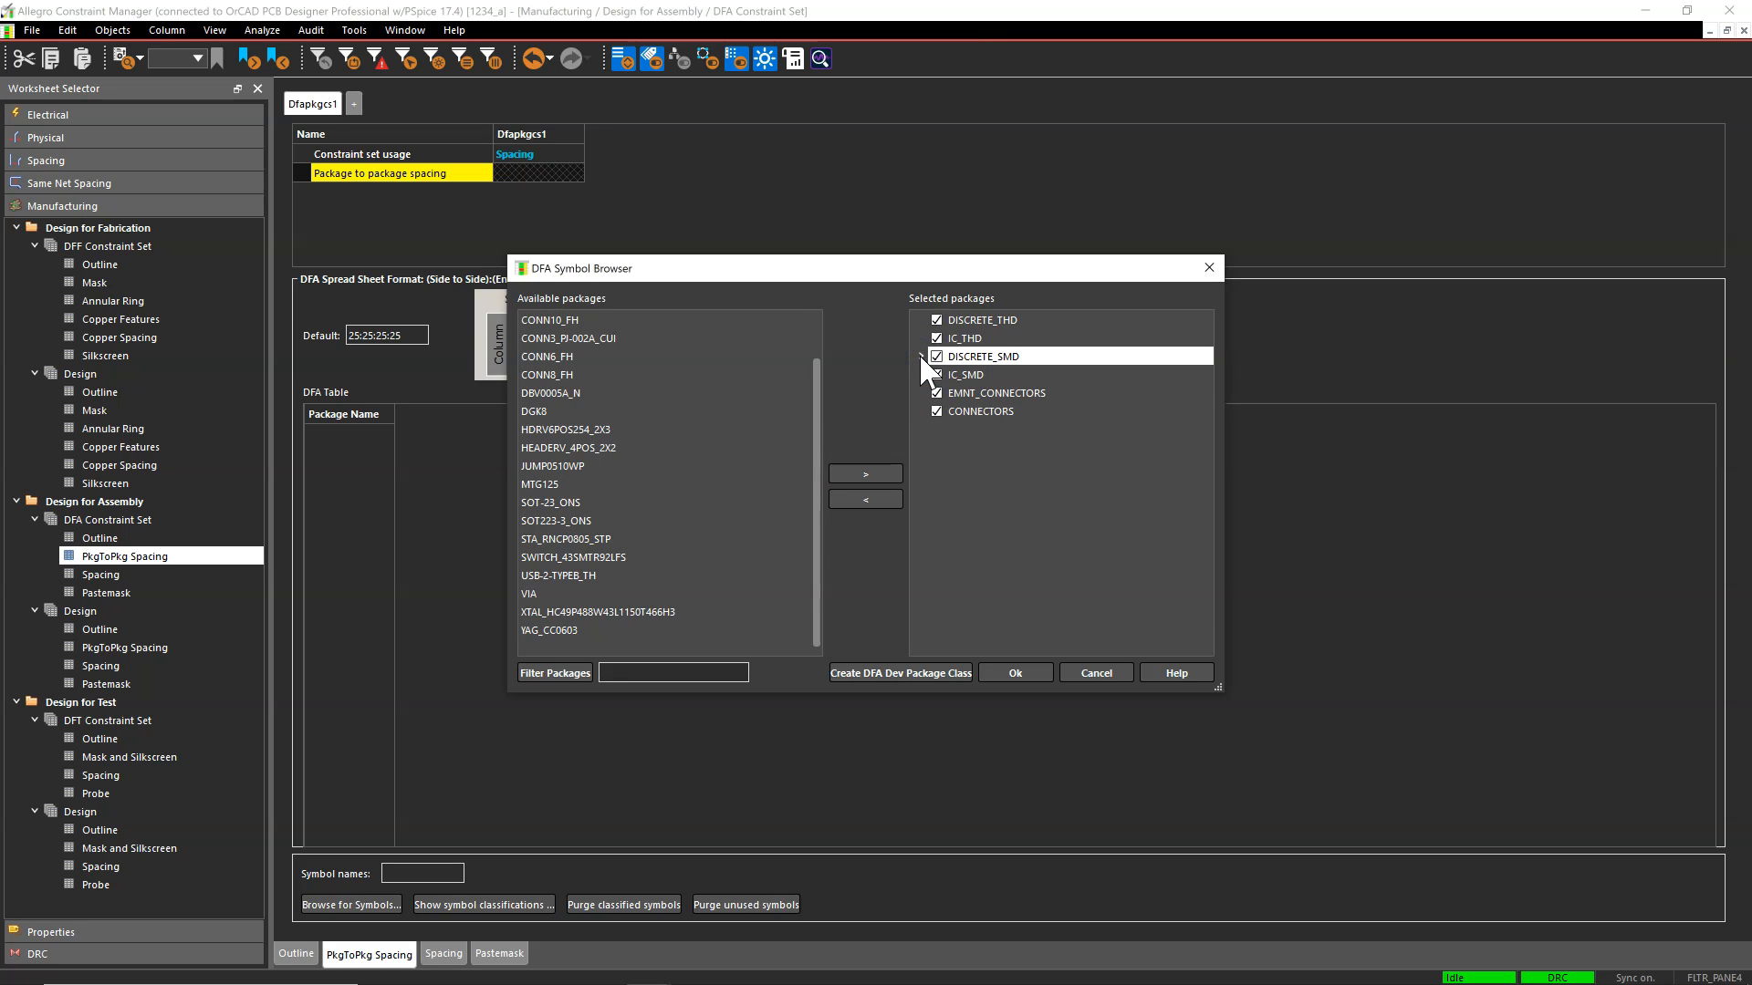
Add CONN10_FH, CONN8_FH and CONN3_PJ-002A_CUI to the EMNT_CONNECTORS class
click(921, 356)
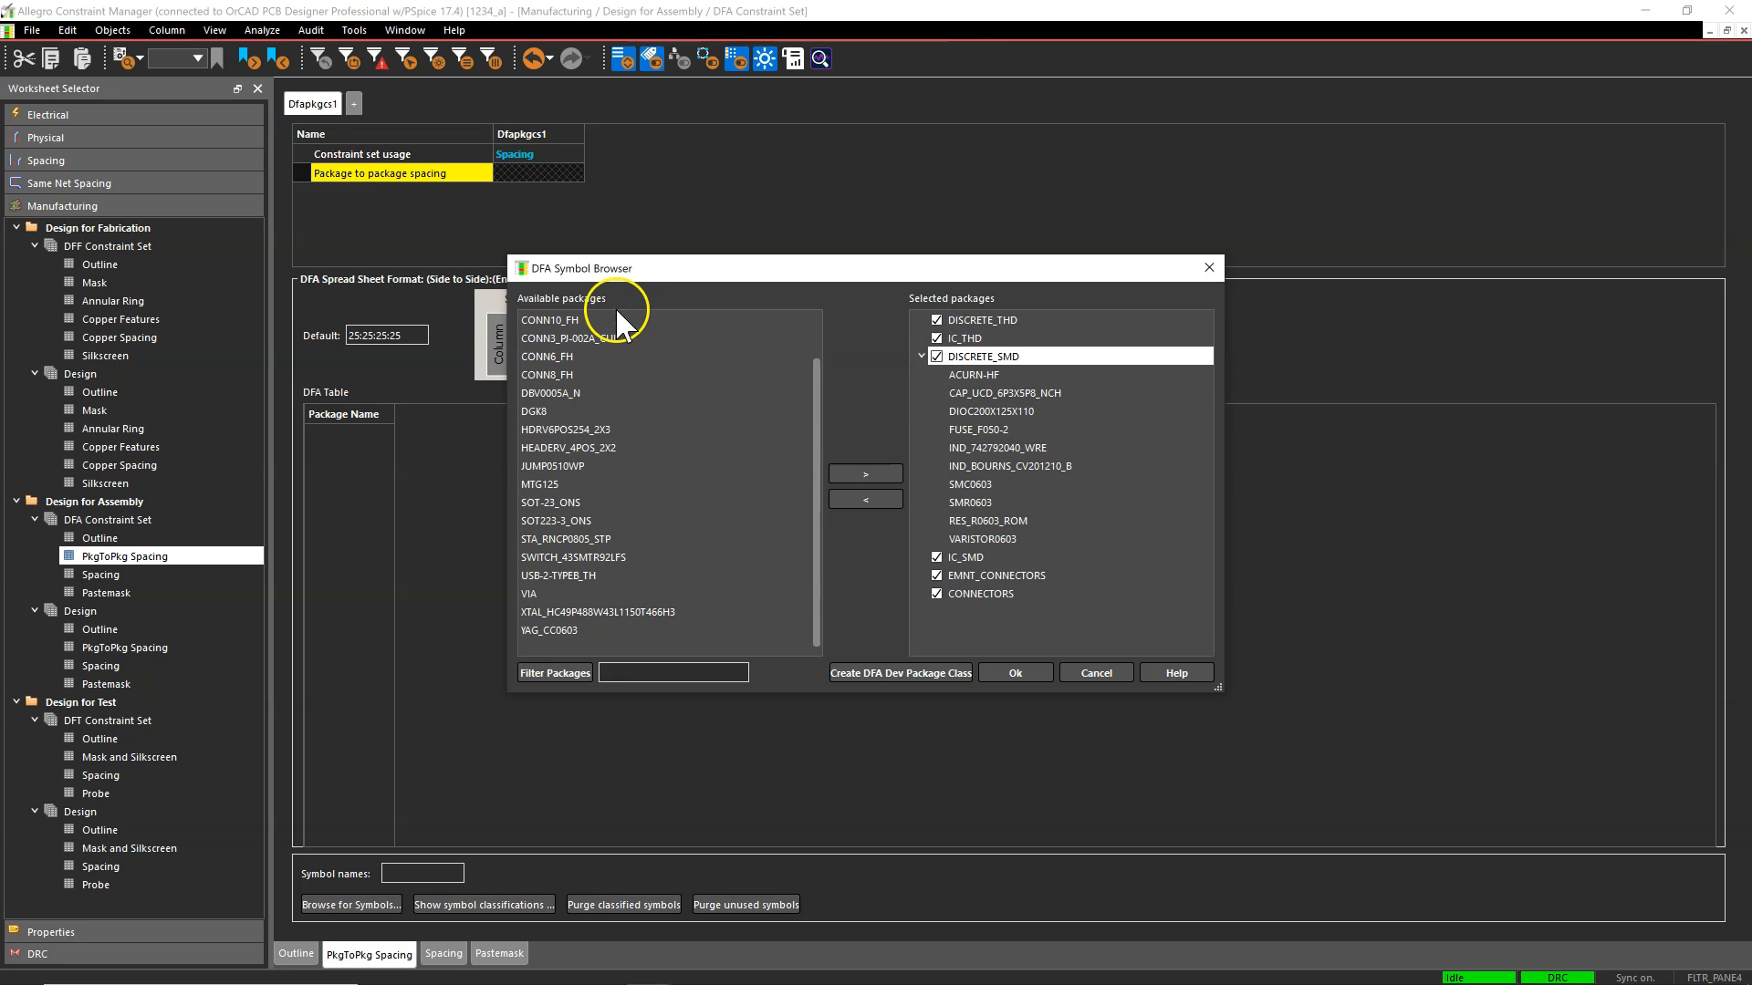
scroll(649, 342, up, 1)
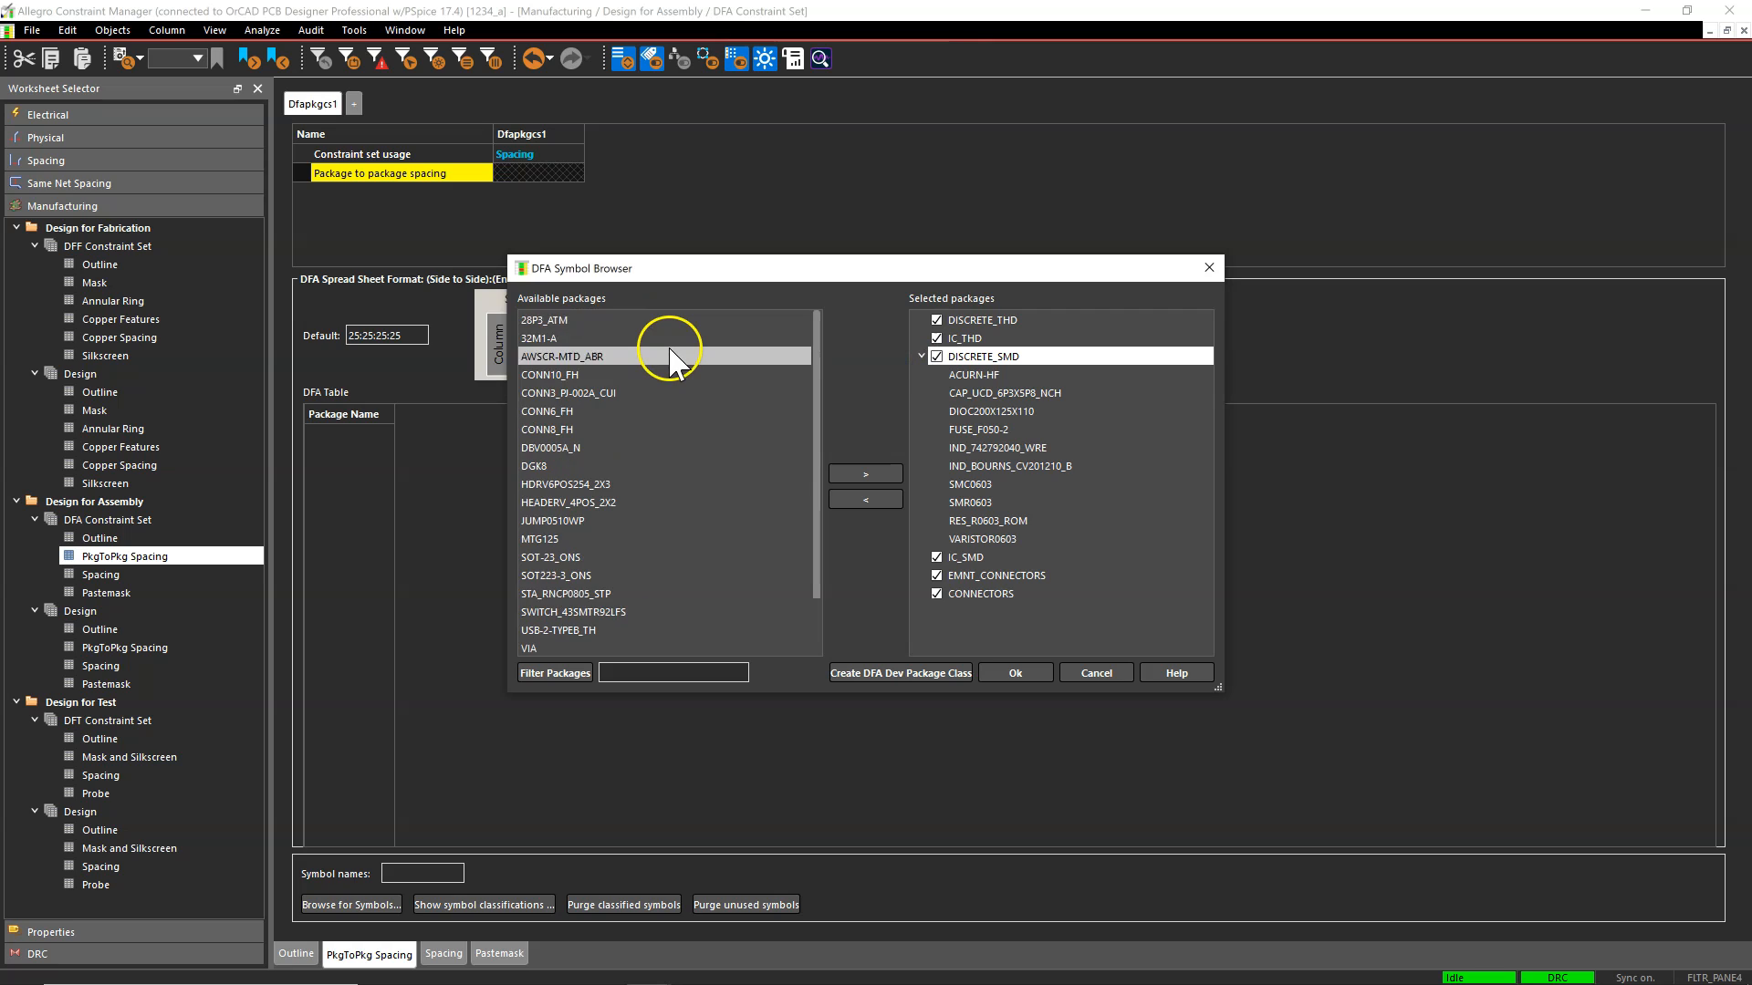
click(646, 375)
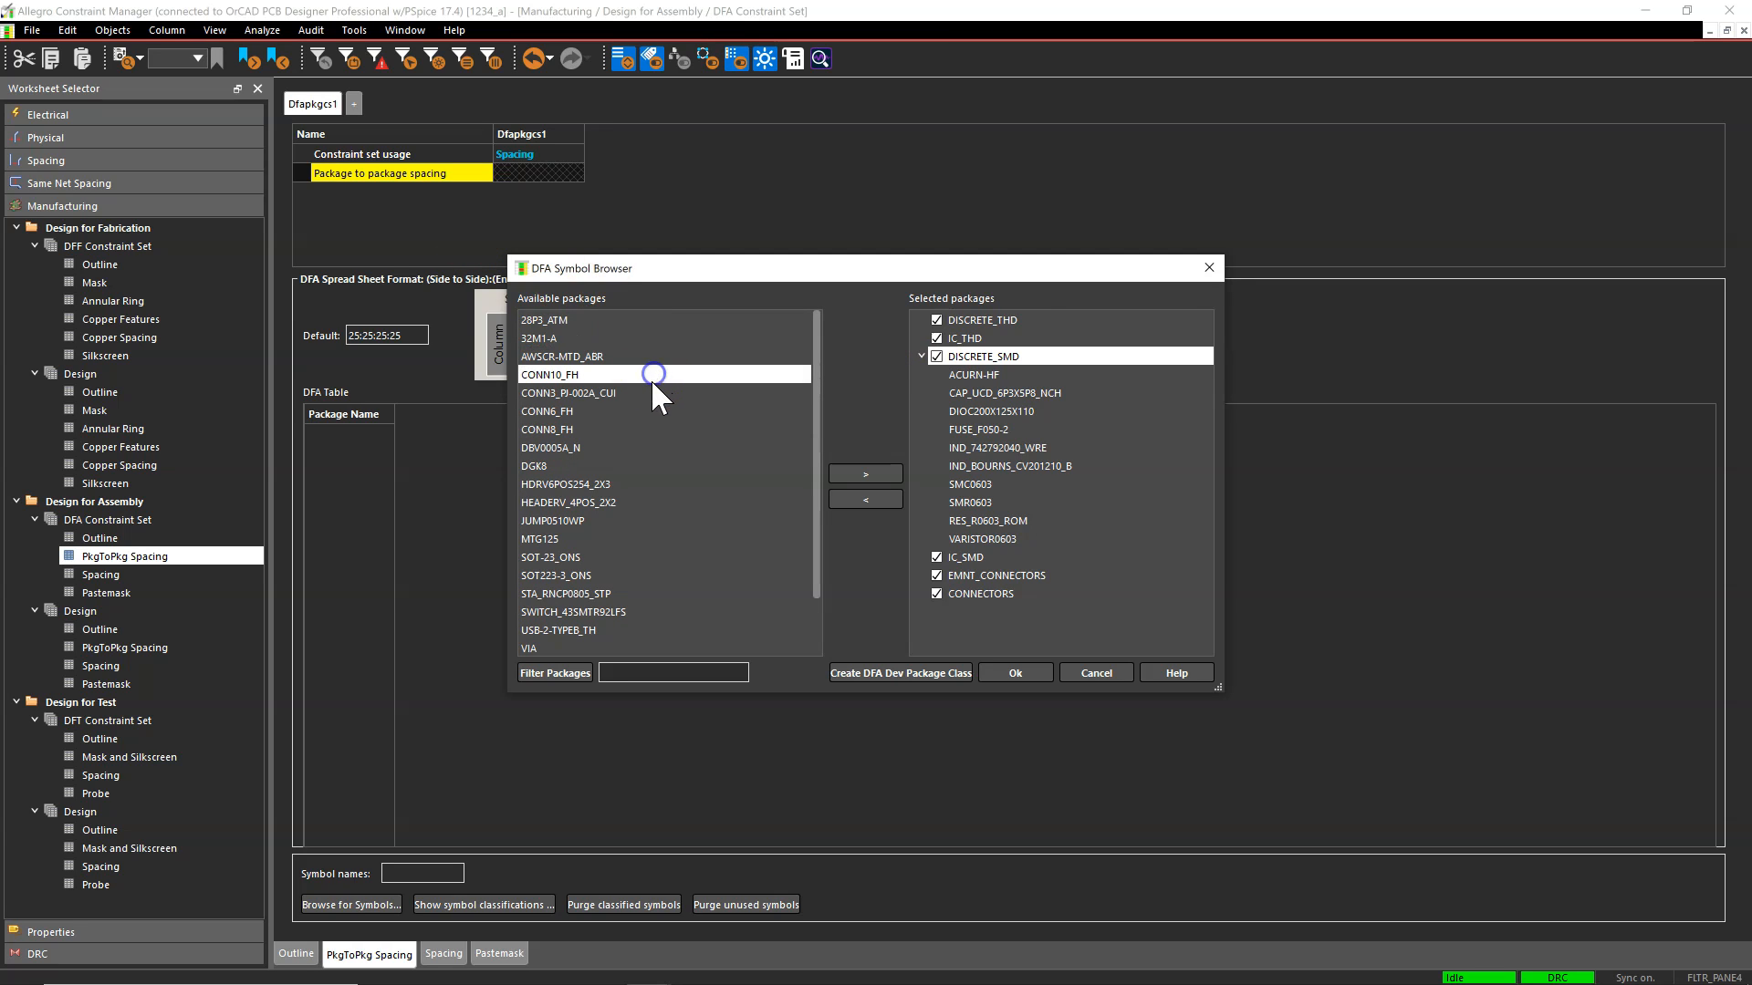
ctrl+click(638, 429)
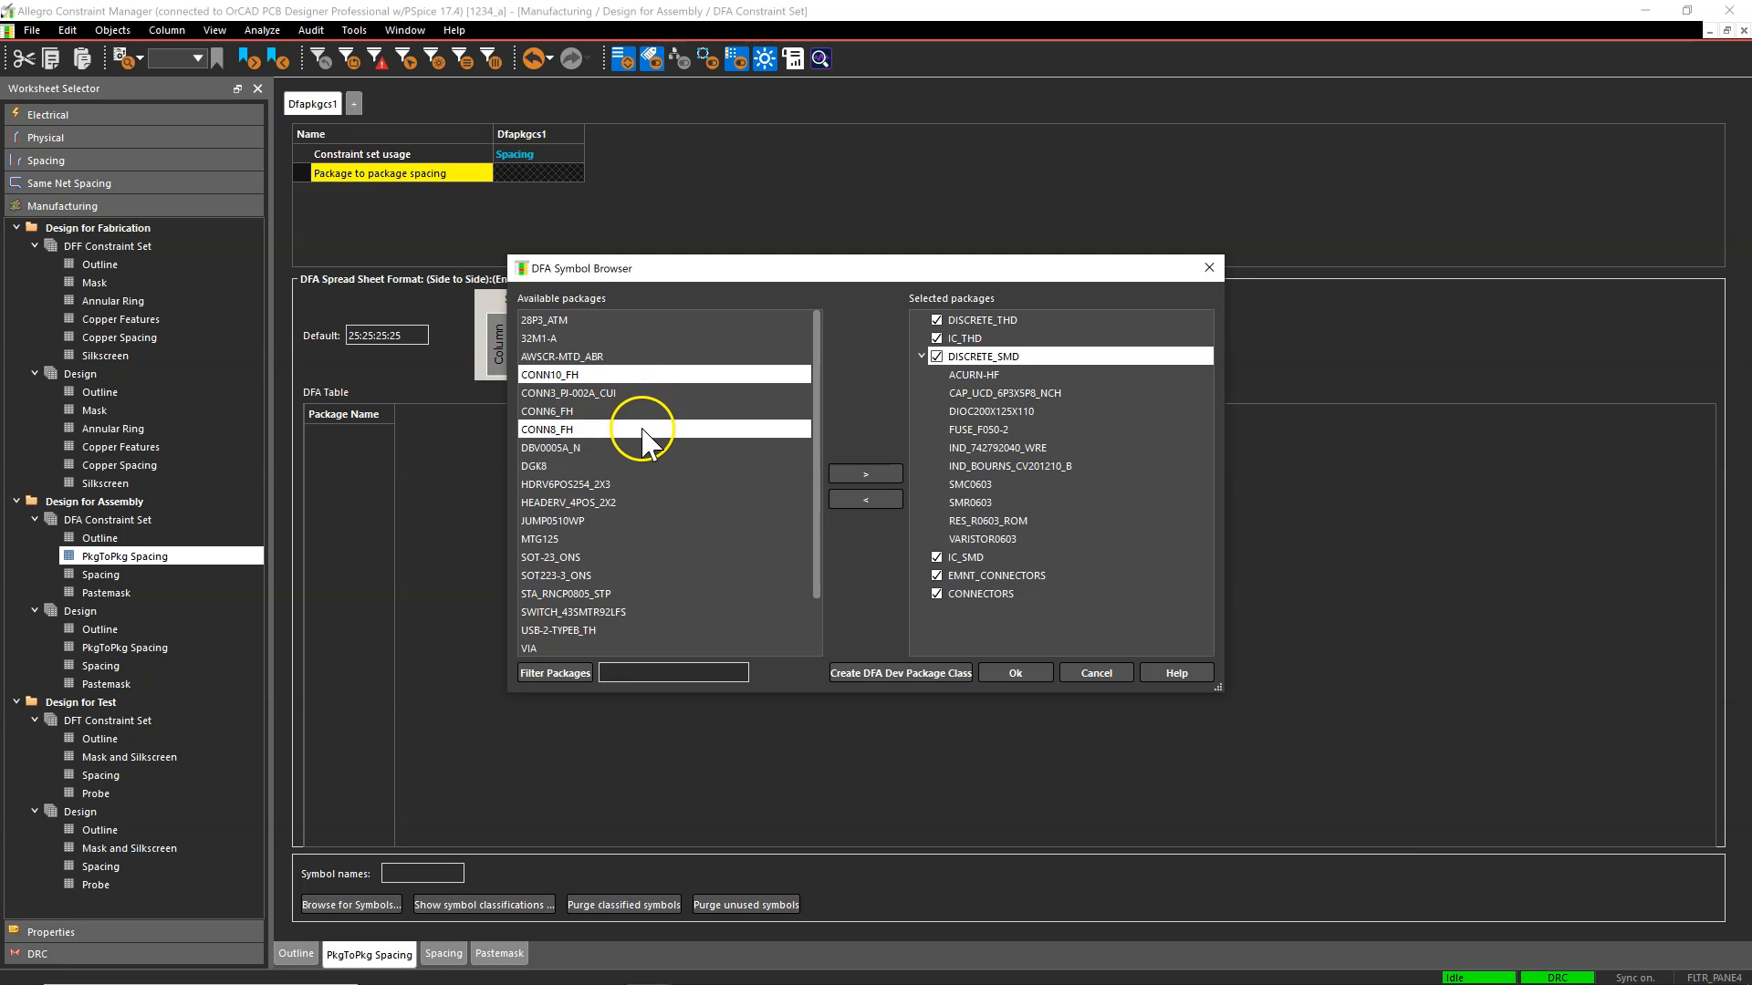
ctrl+click(638, 390)
scroll(650, 445, down, 1)
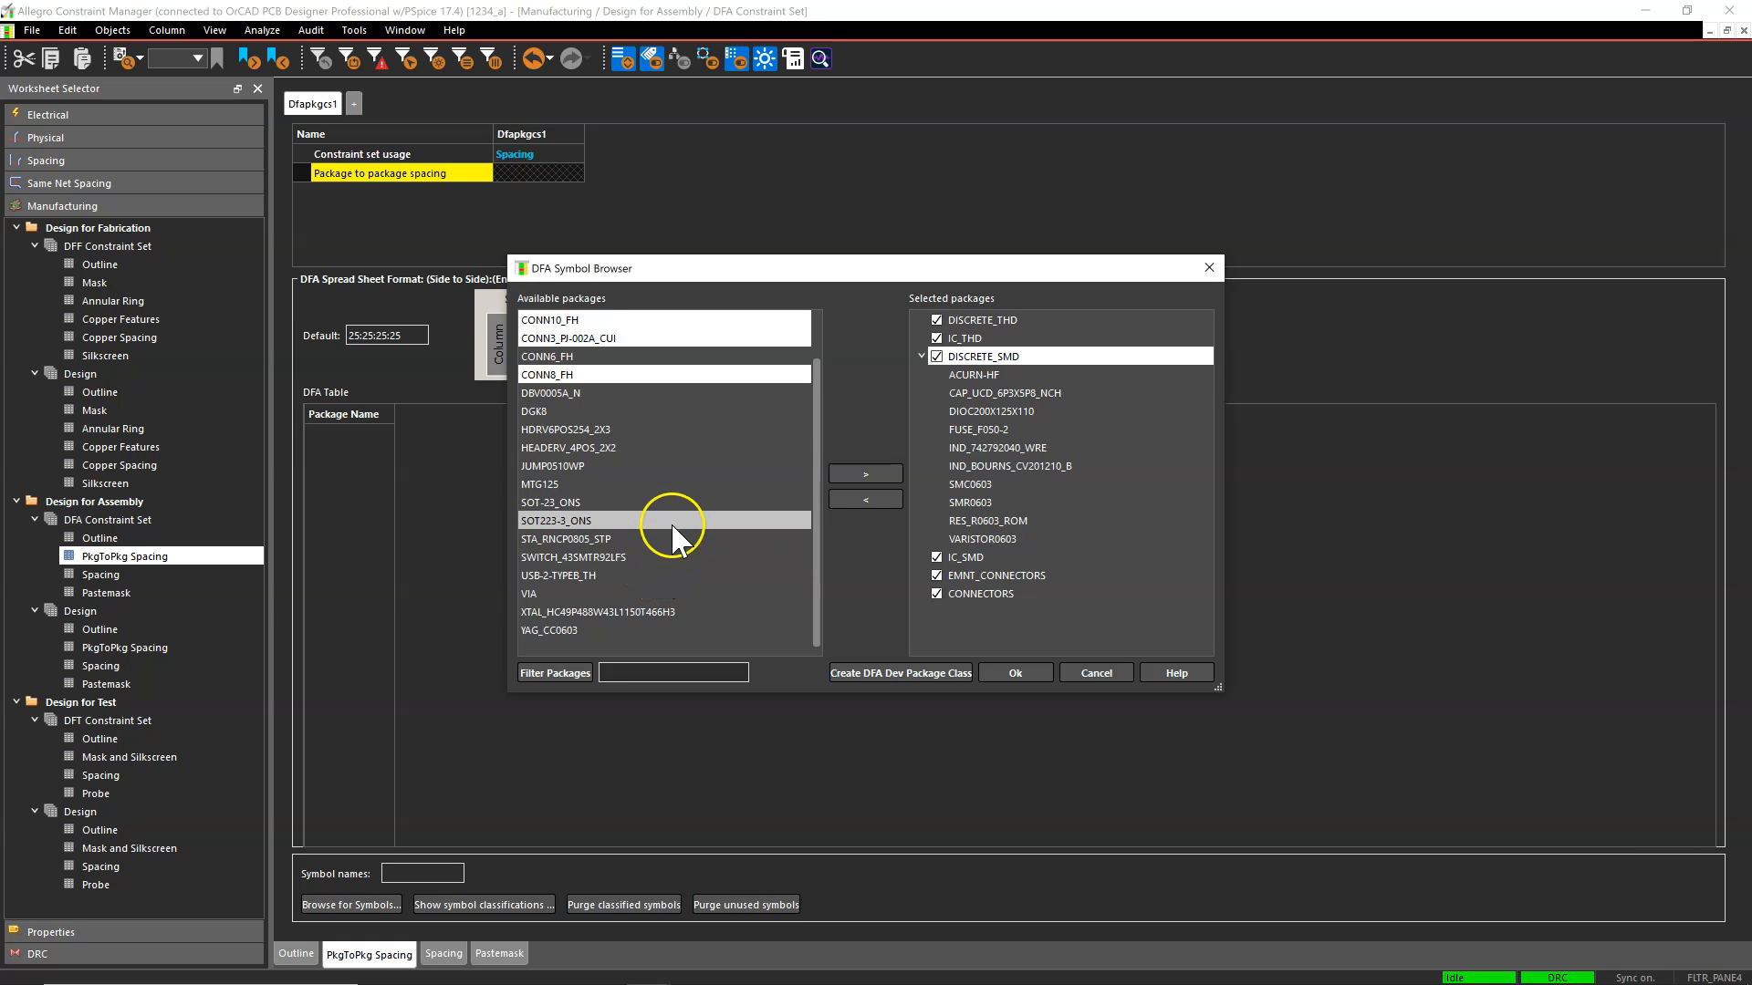
scroll(674, 497, up, 1)
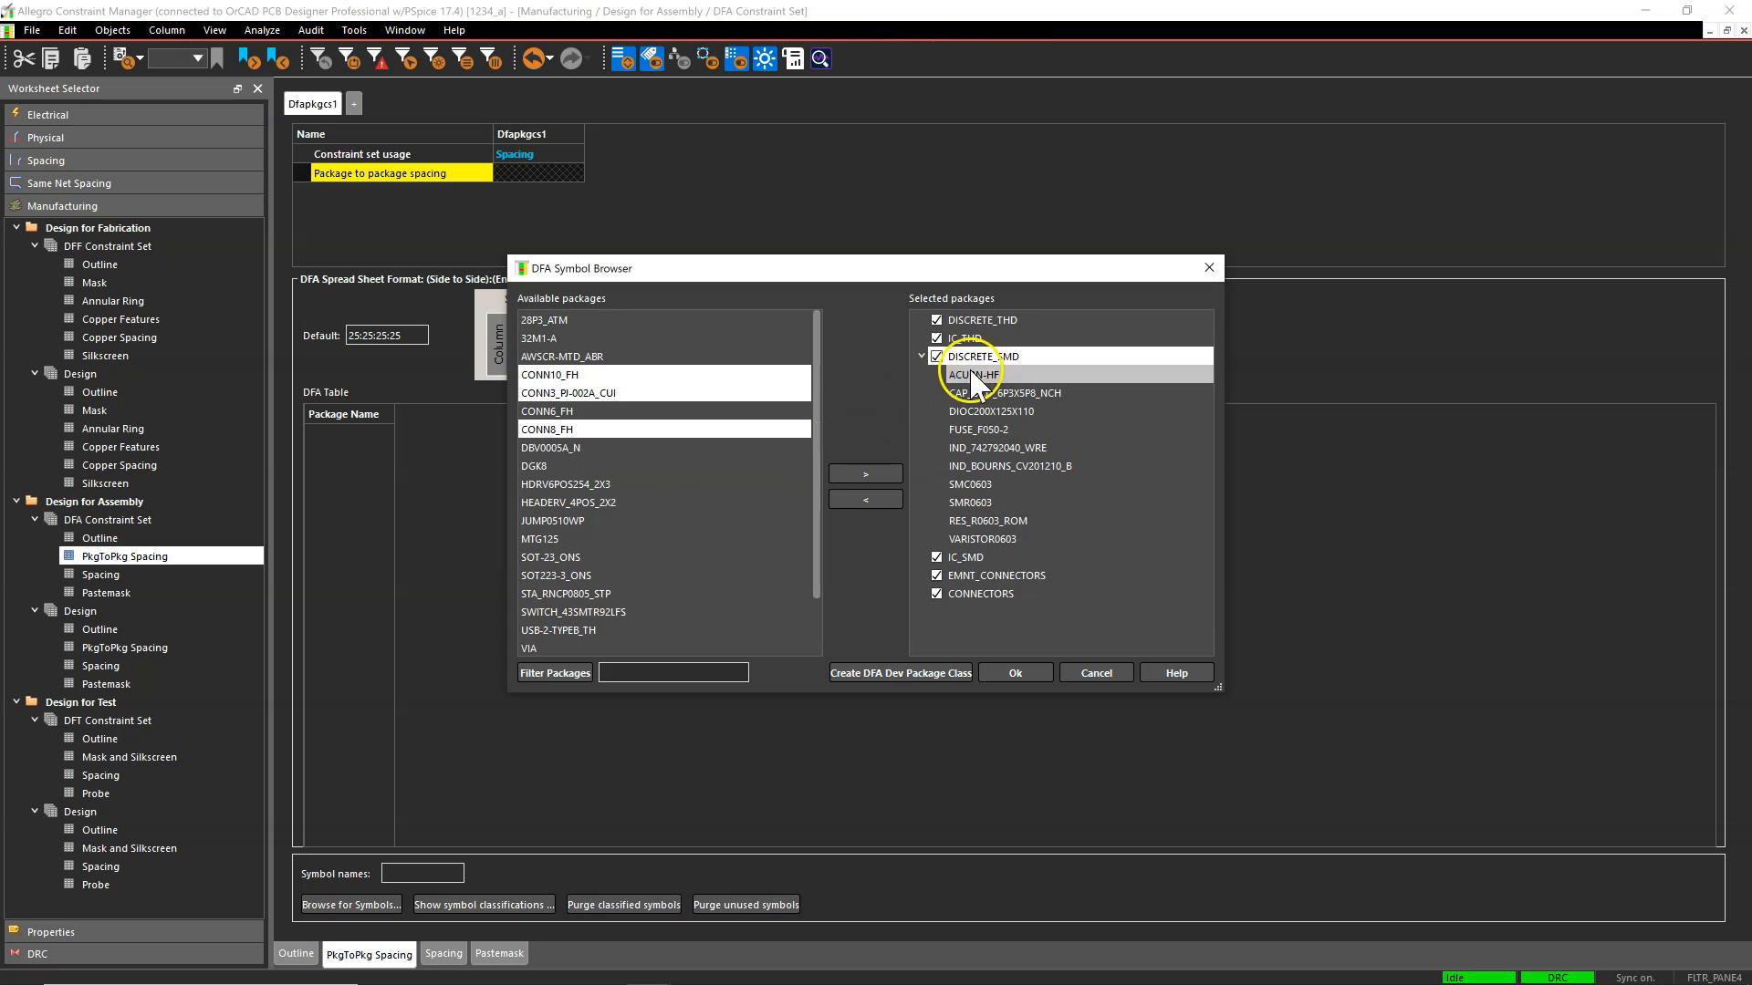
click(995, 575)
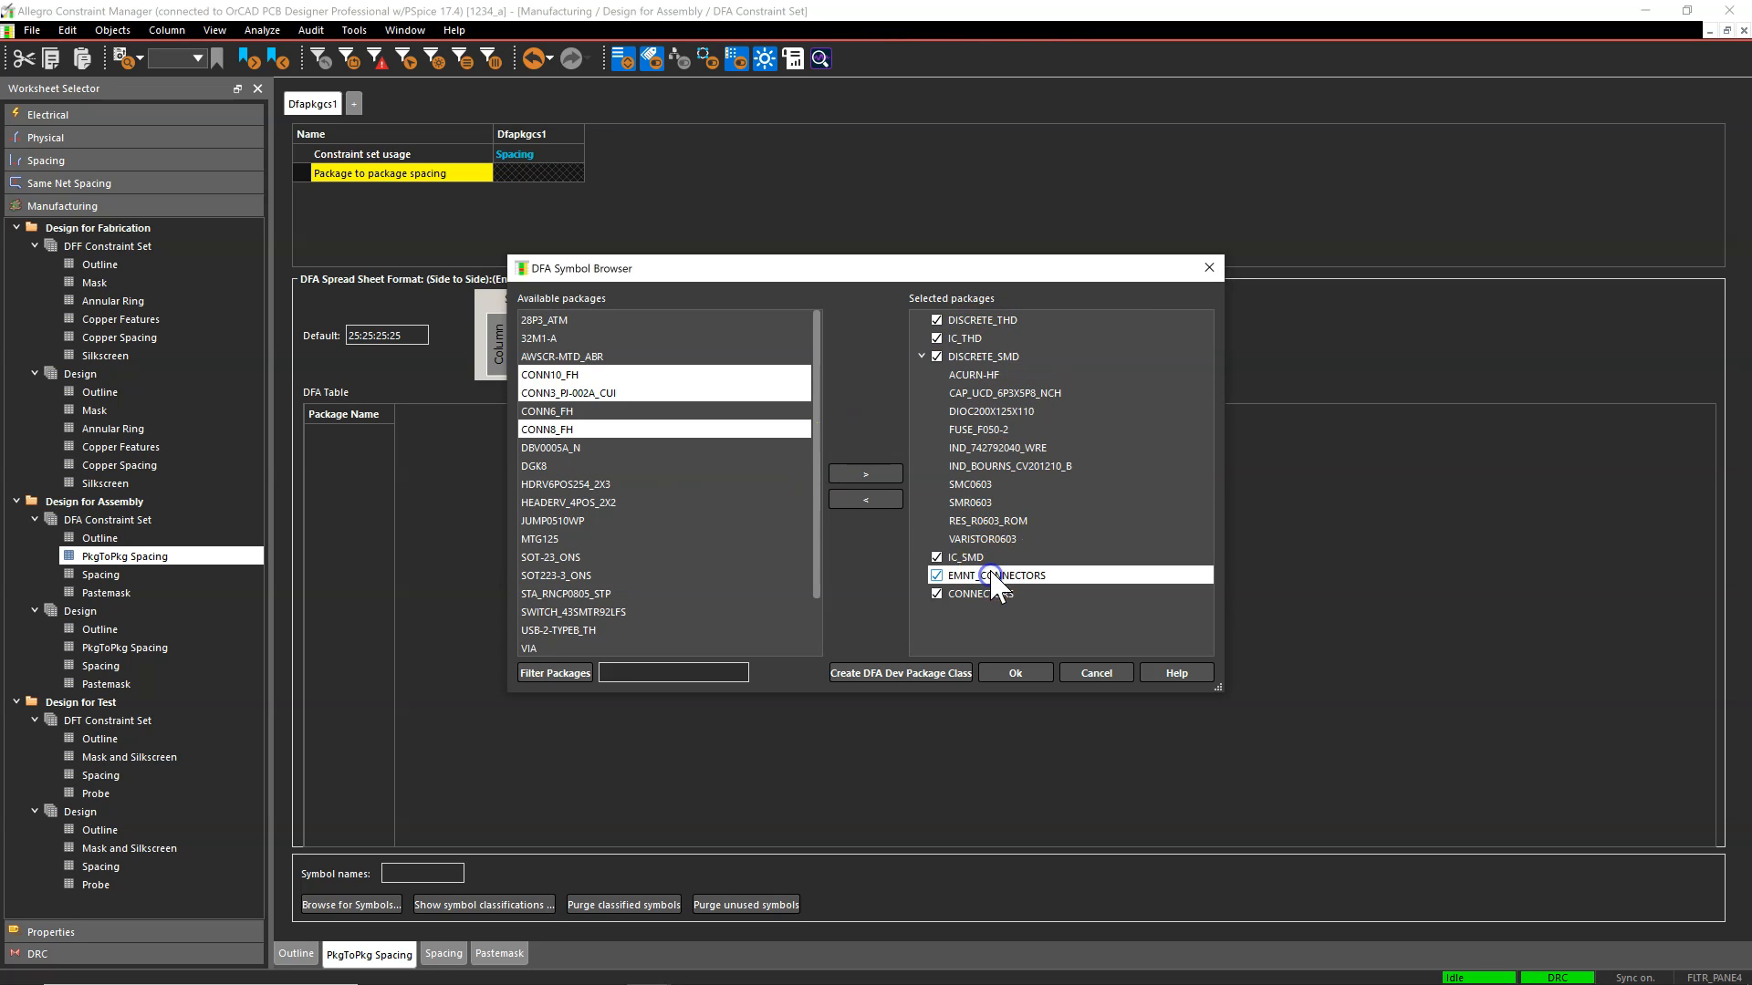
click(865, 474)
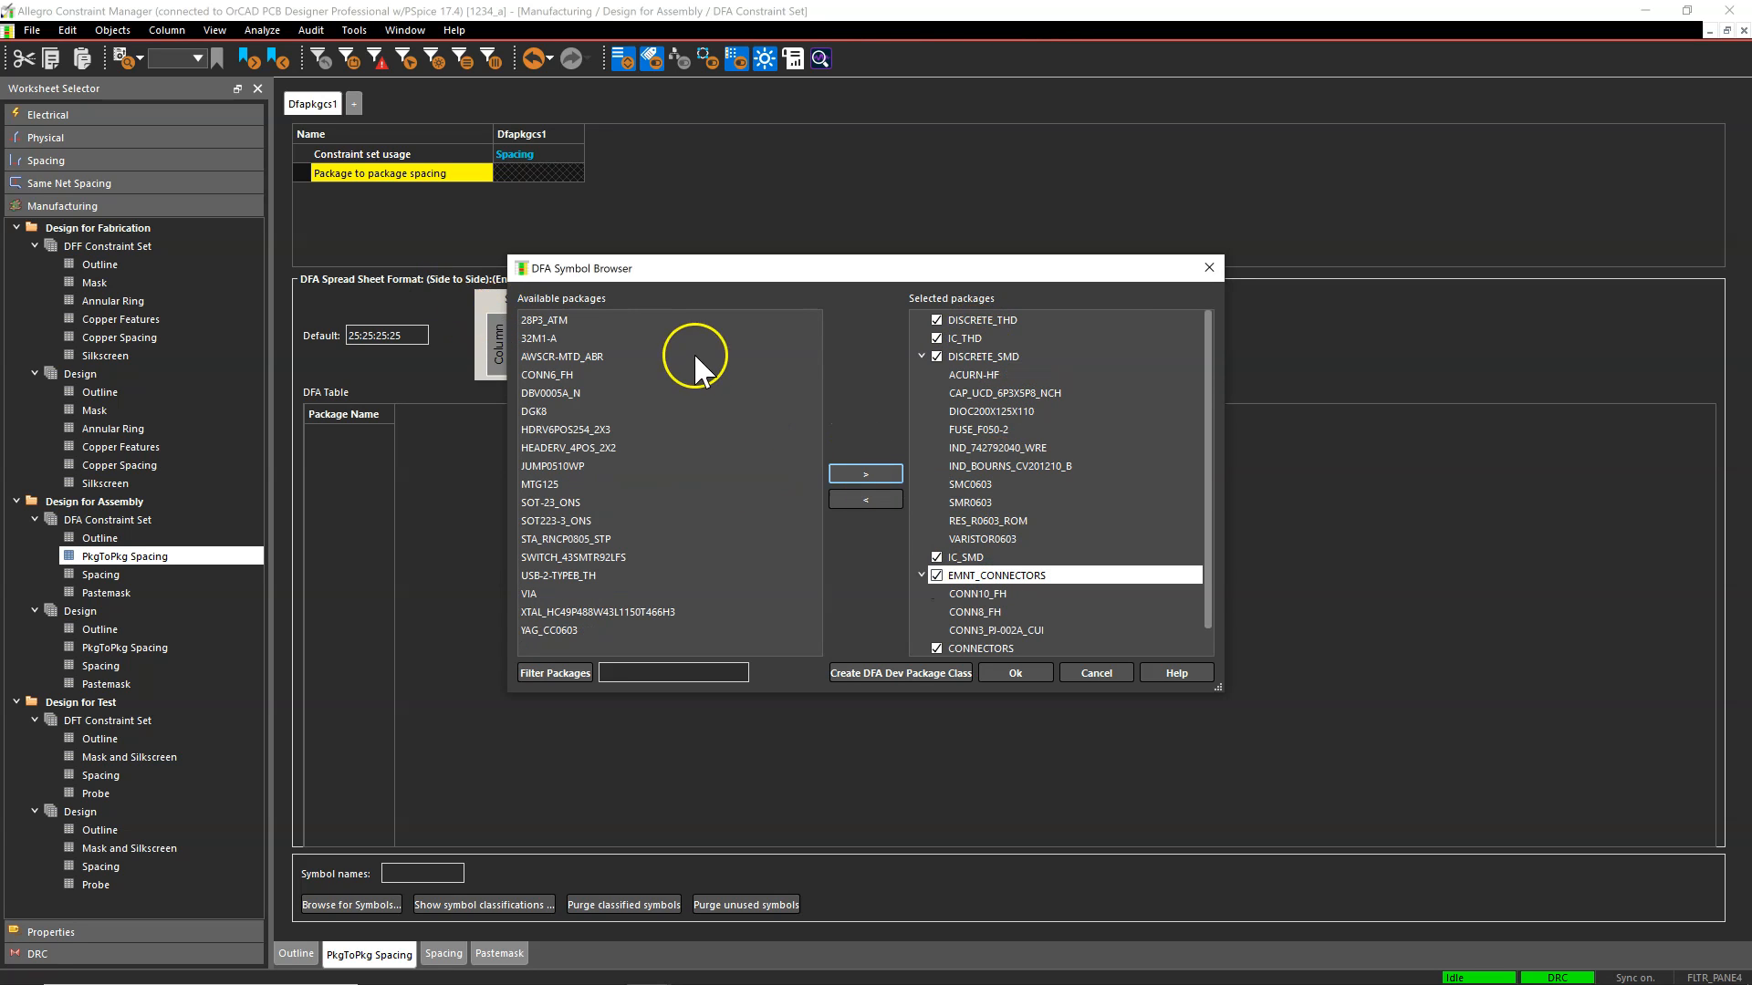
Add the DGK8, SOT-23_ONS and SOT223-3_ONS packages to the IC_SMD class
click(644, 411)
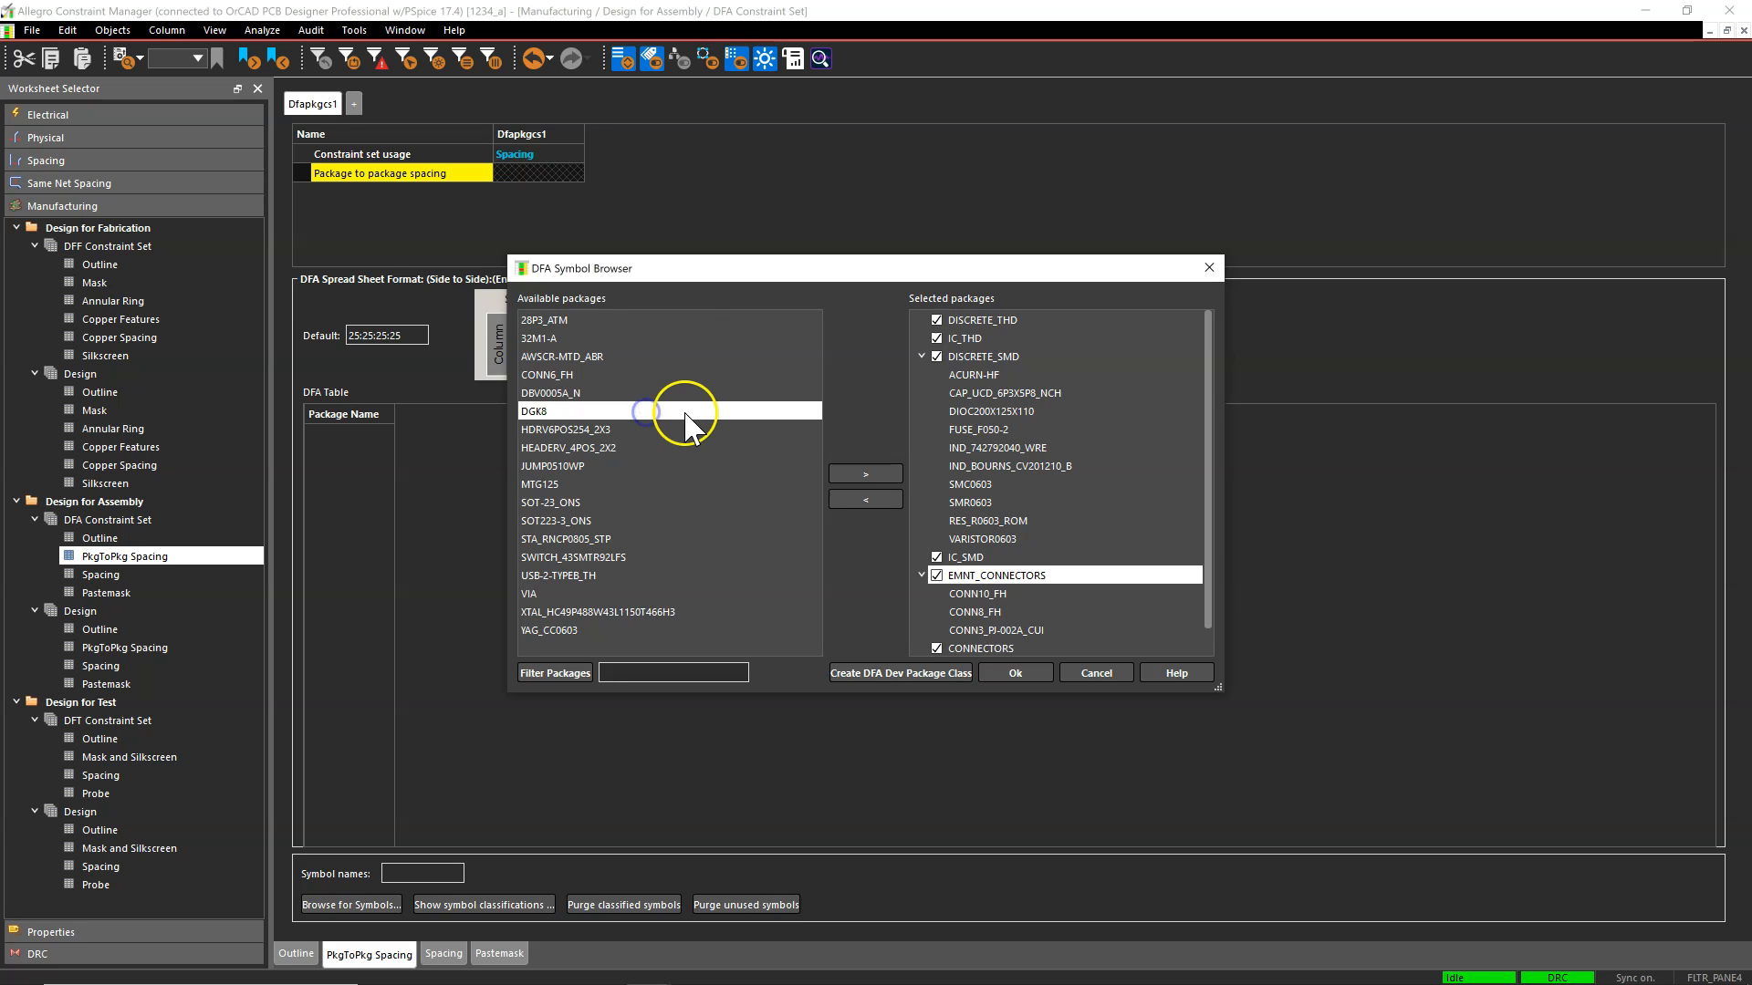
click(922, 356)
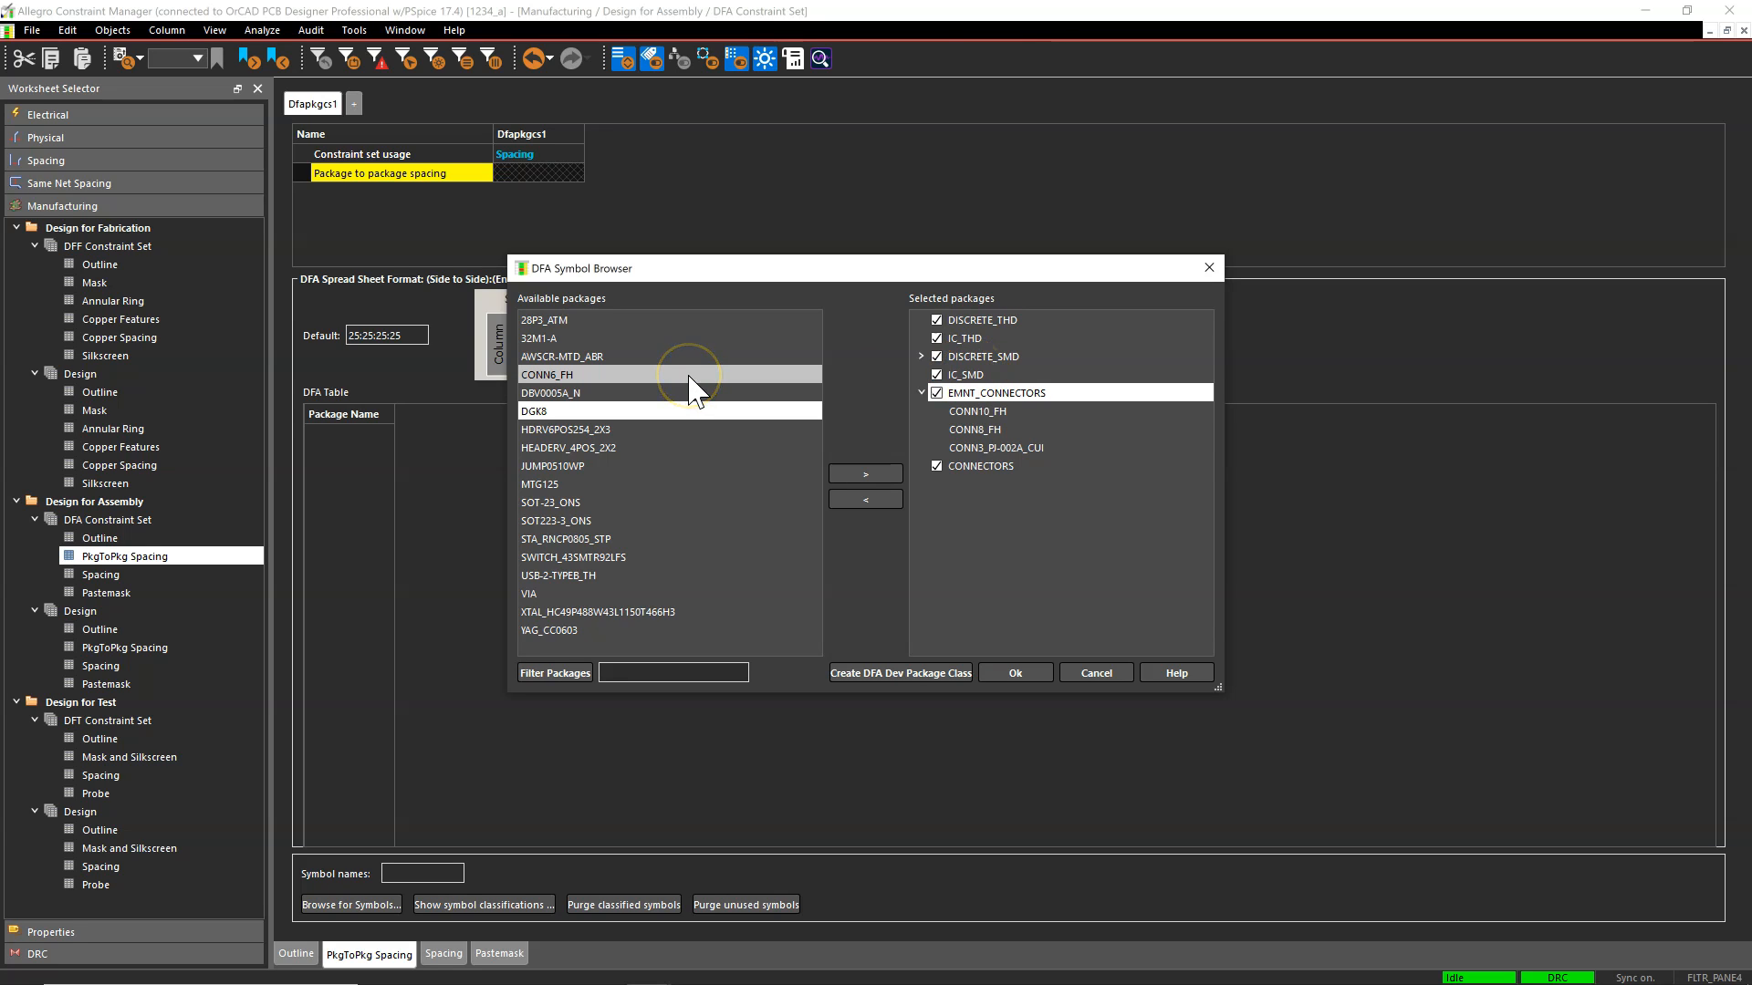
click(657, 503)
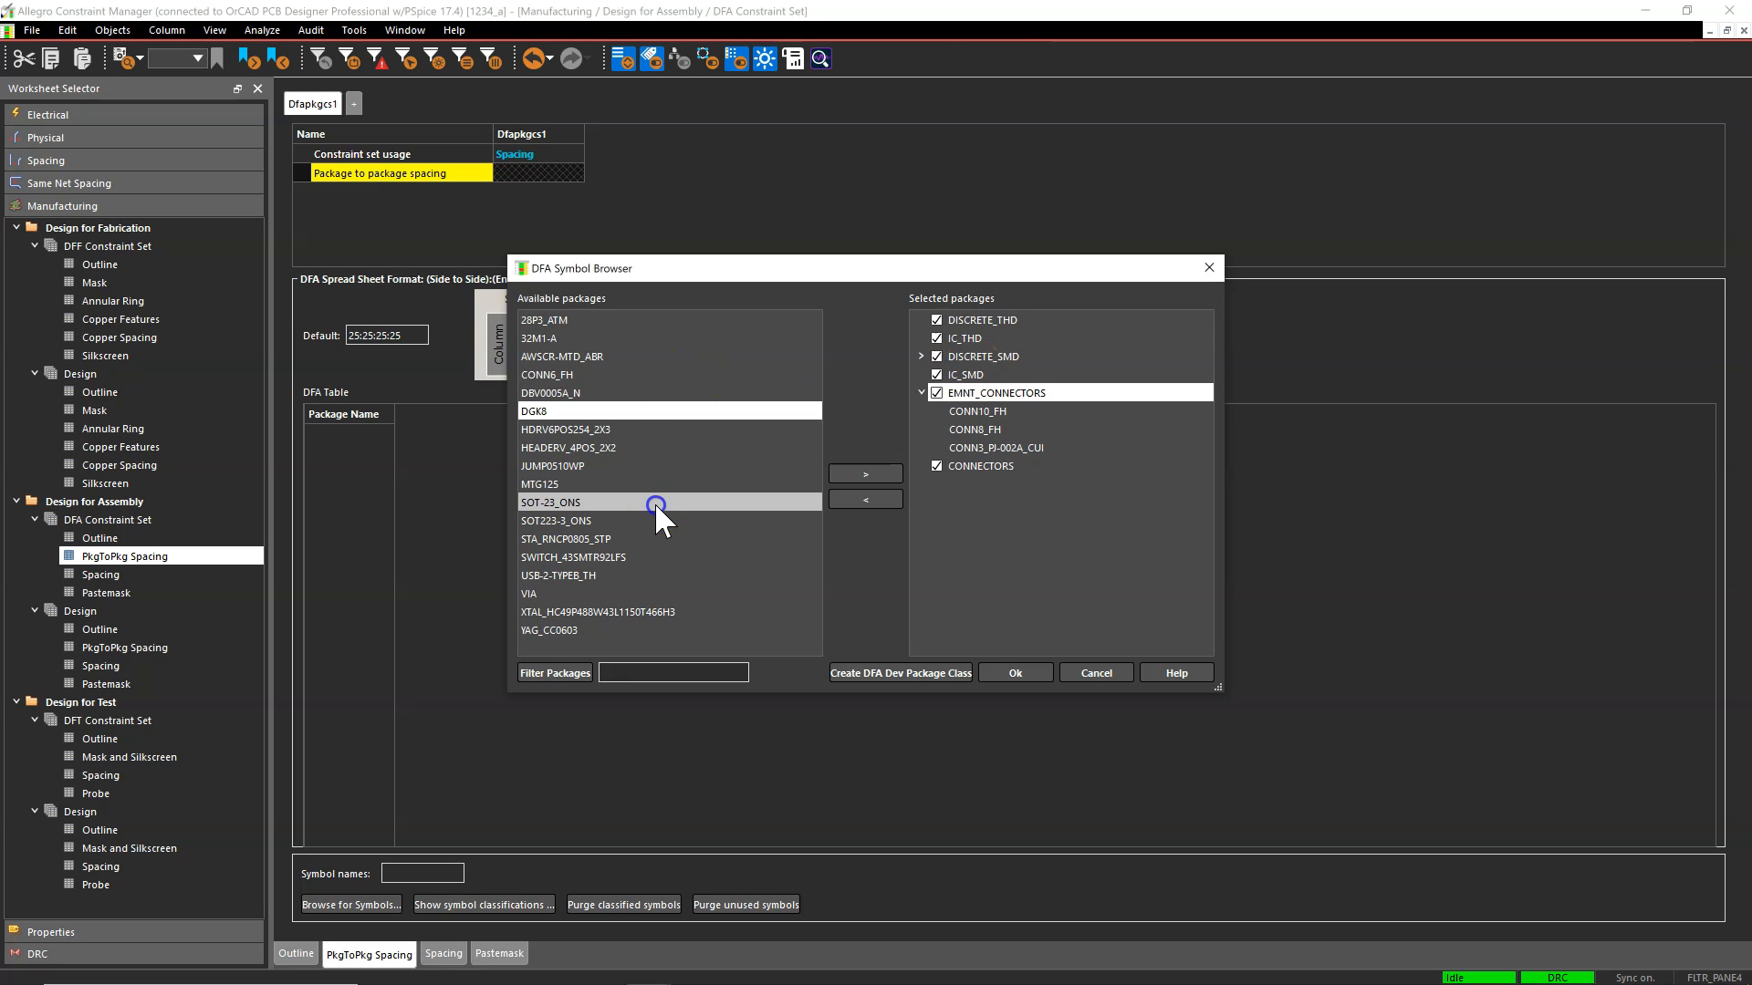
ctrl+click(654, 520)
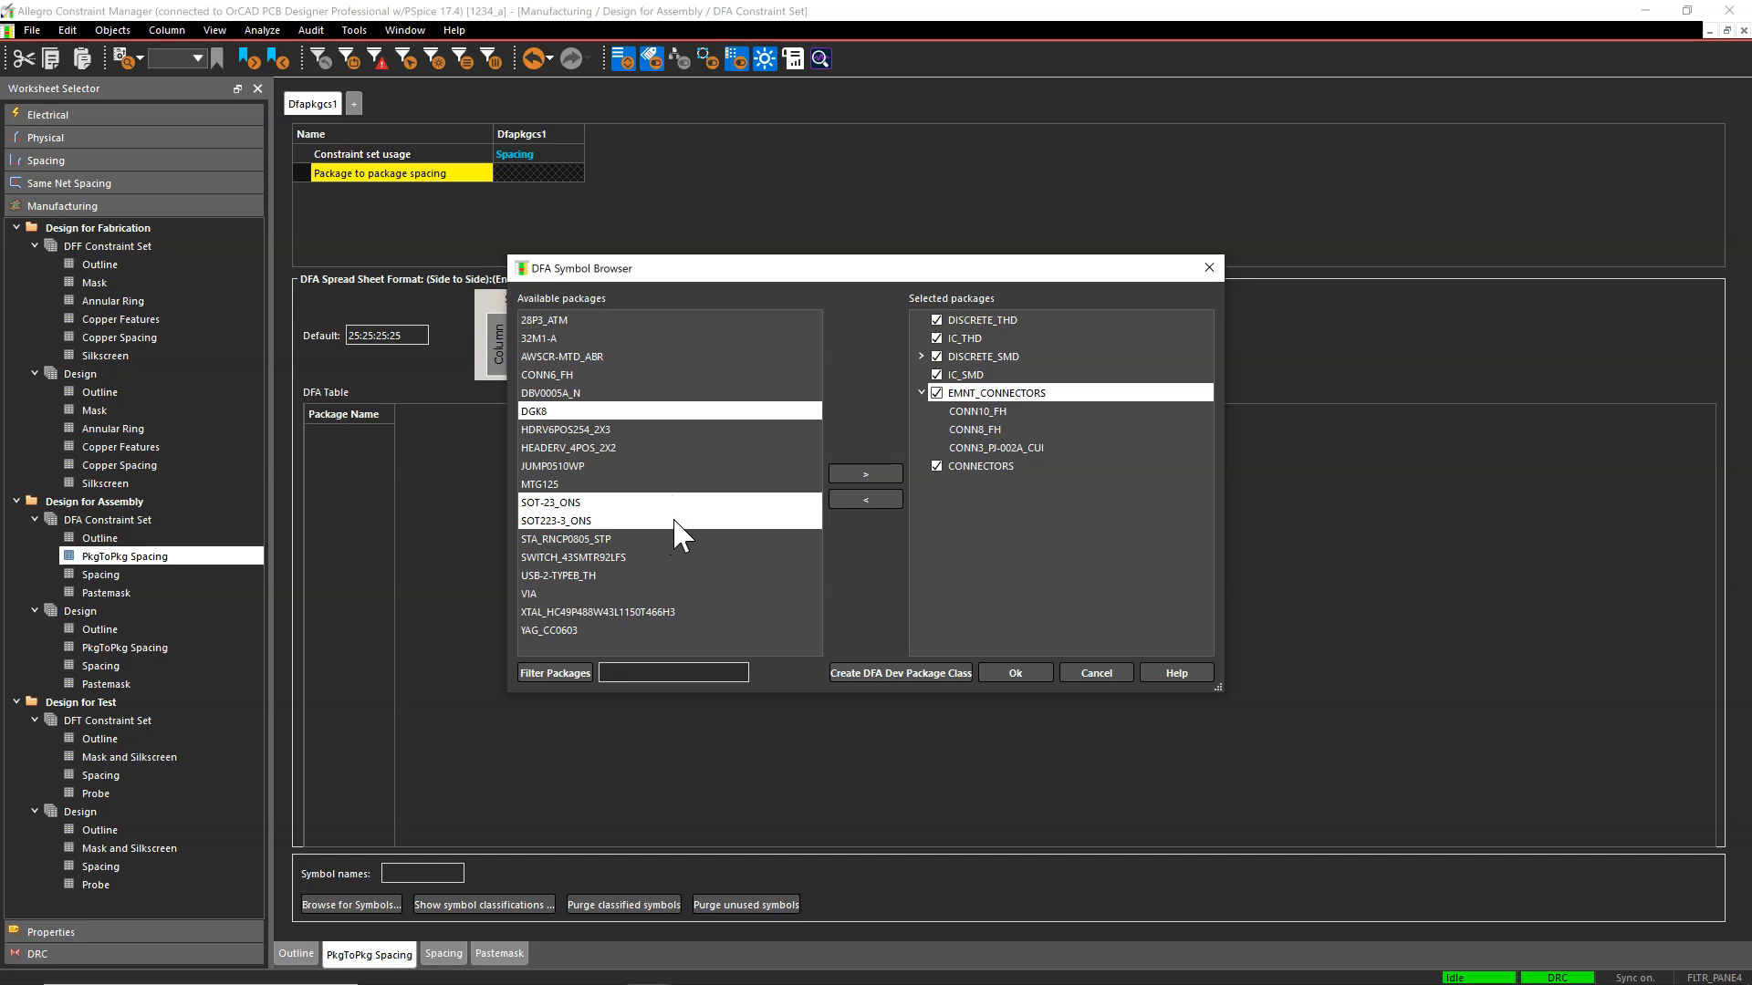
click(985, 375)
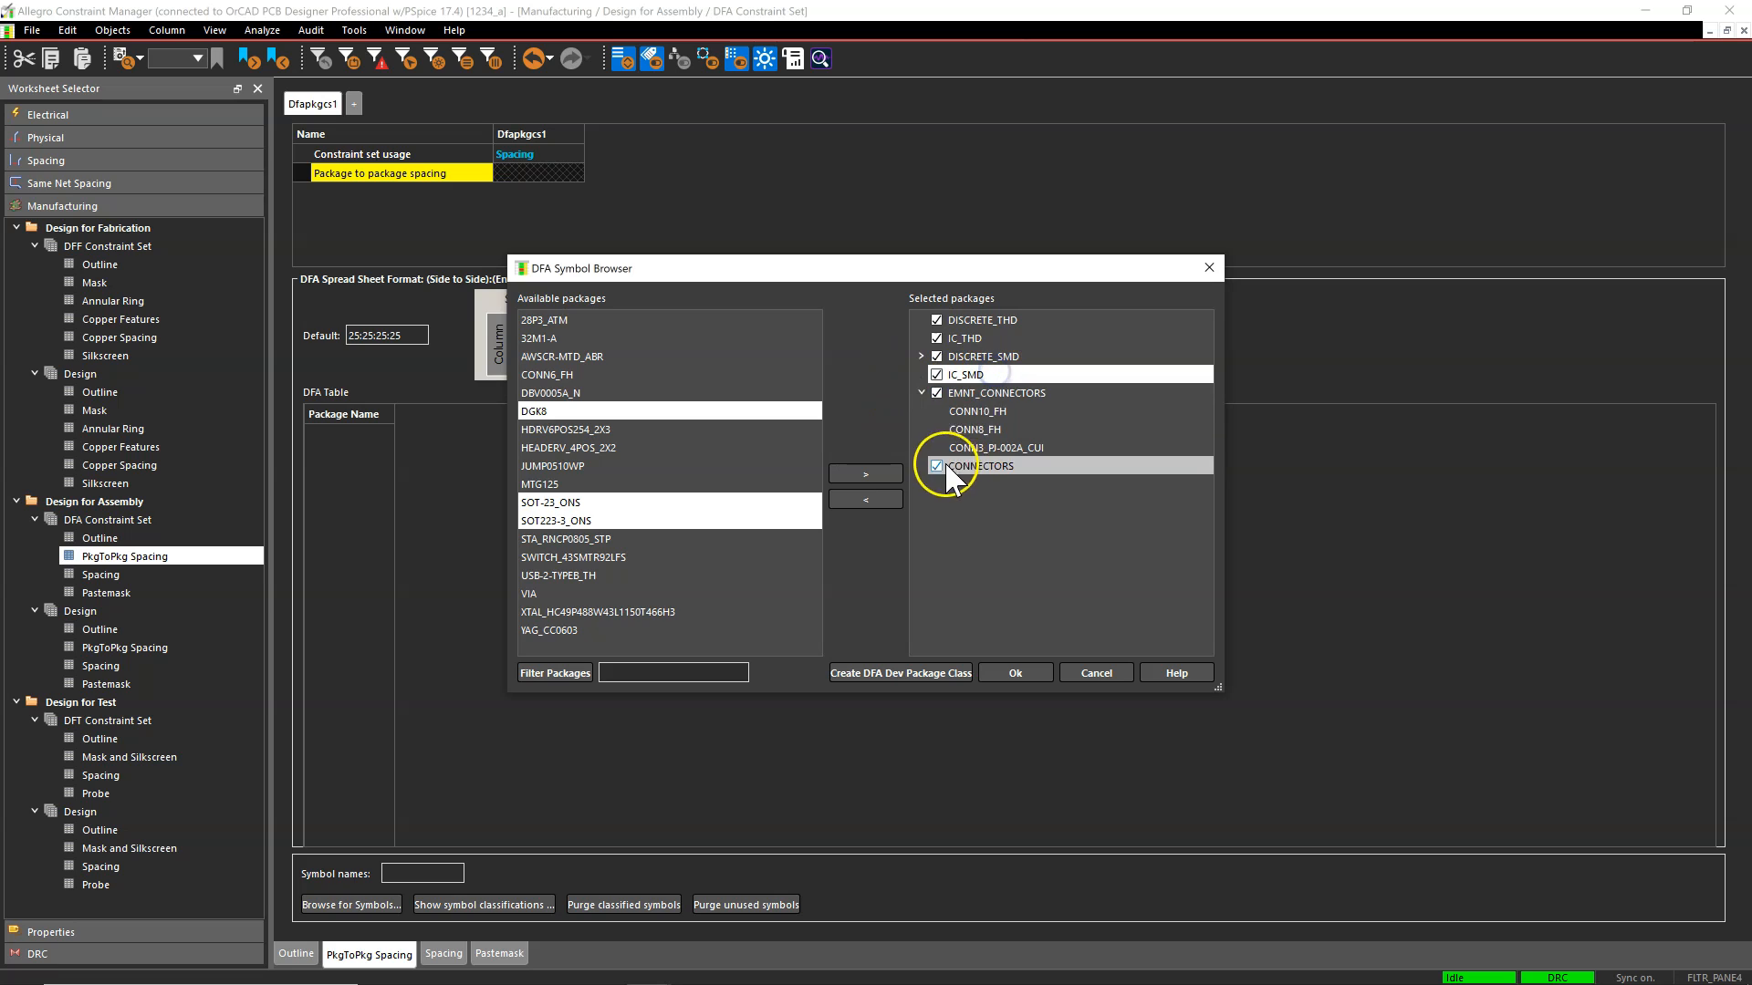
click(865, 473)
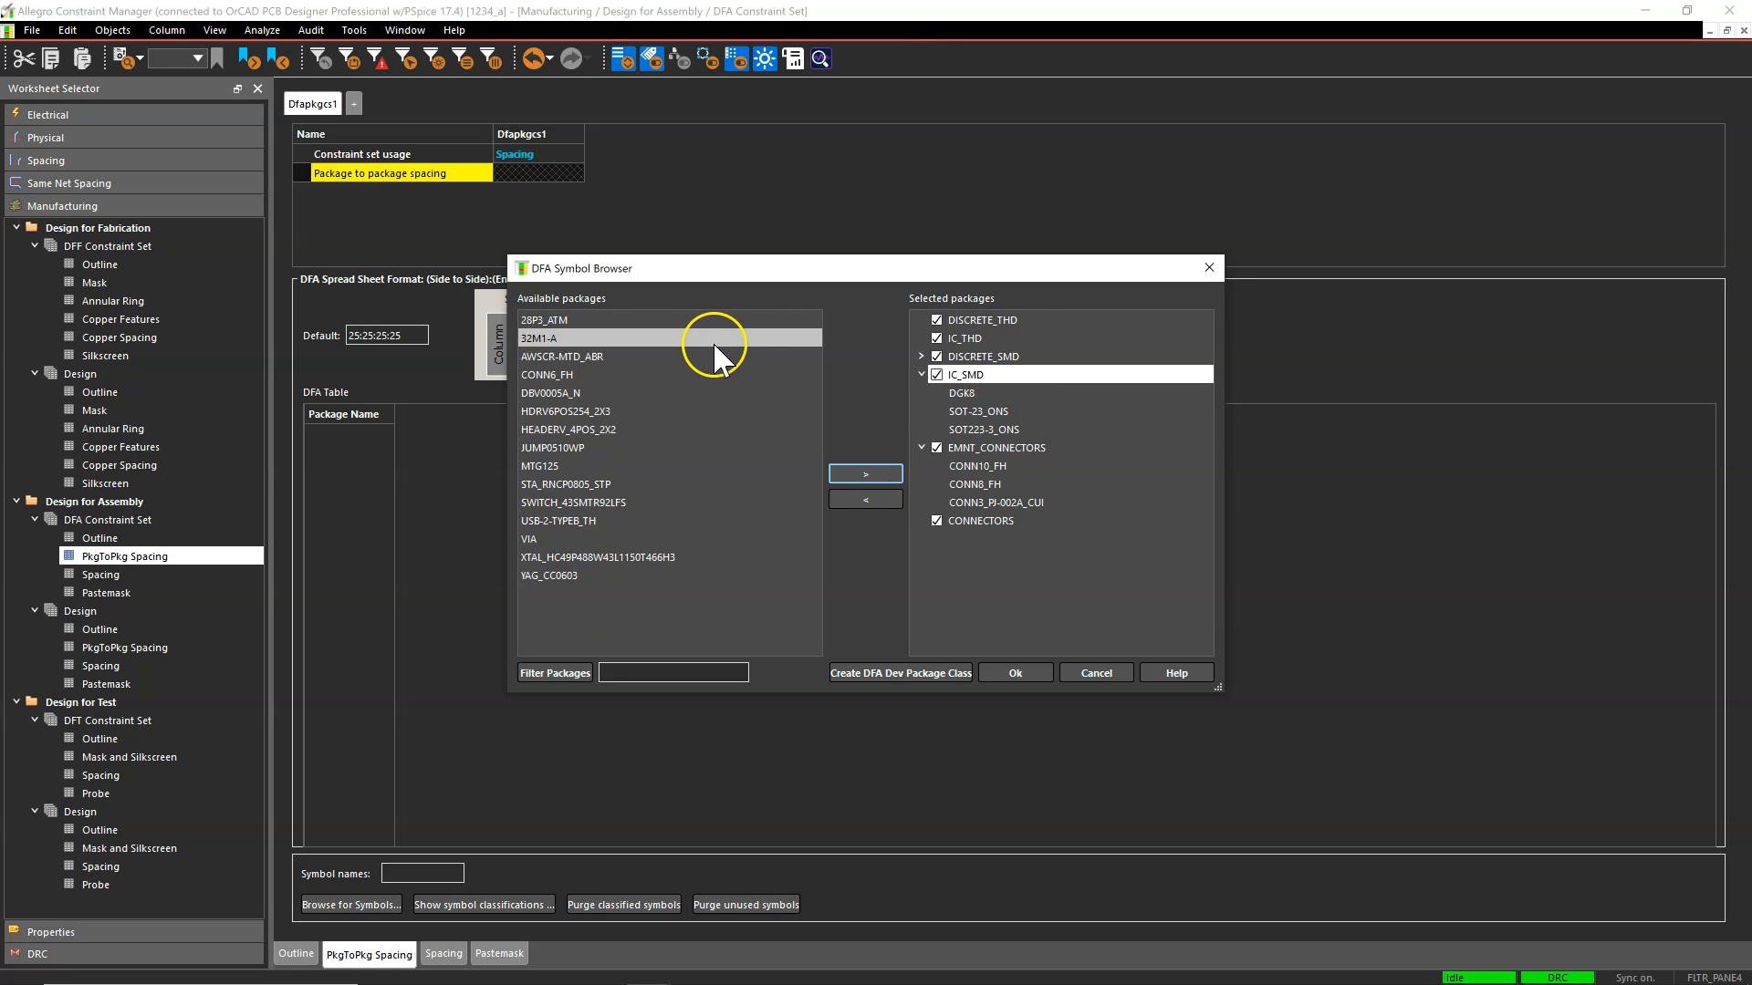
Add the HDRV6POS254_2X3 and HEADERV_4POS_2X2 packages to the CONNECTORS class
click(697, 410)
ctrl+click(696, 427)
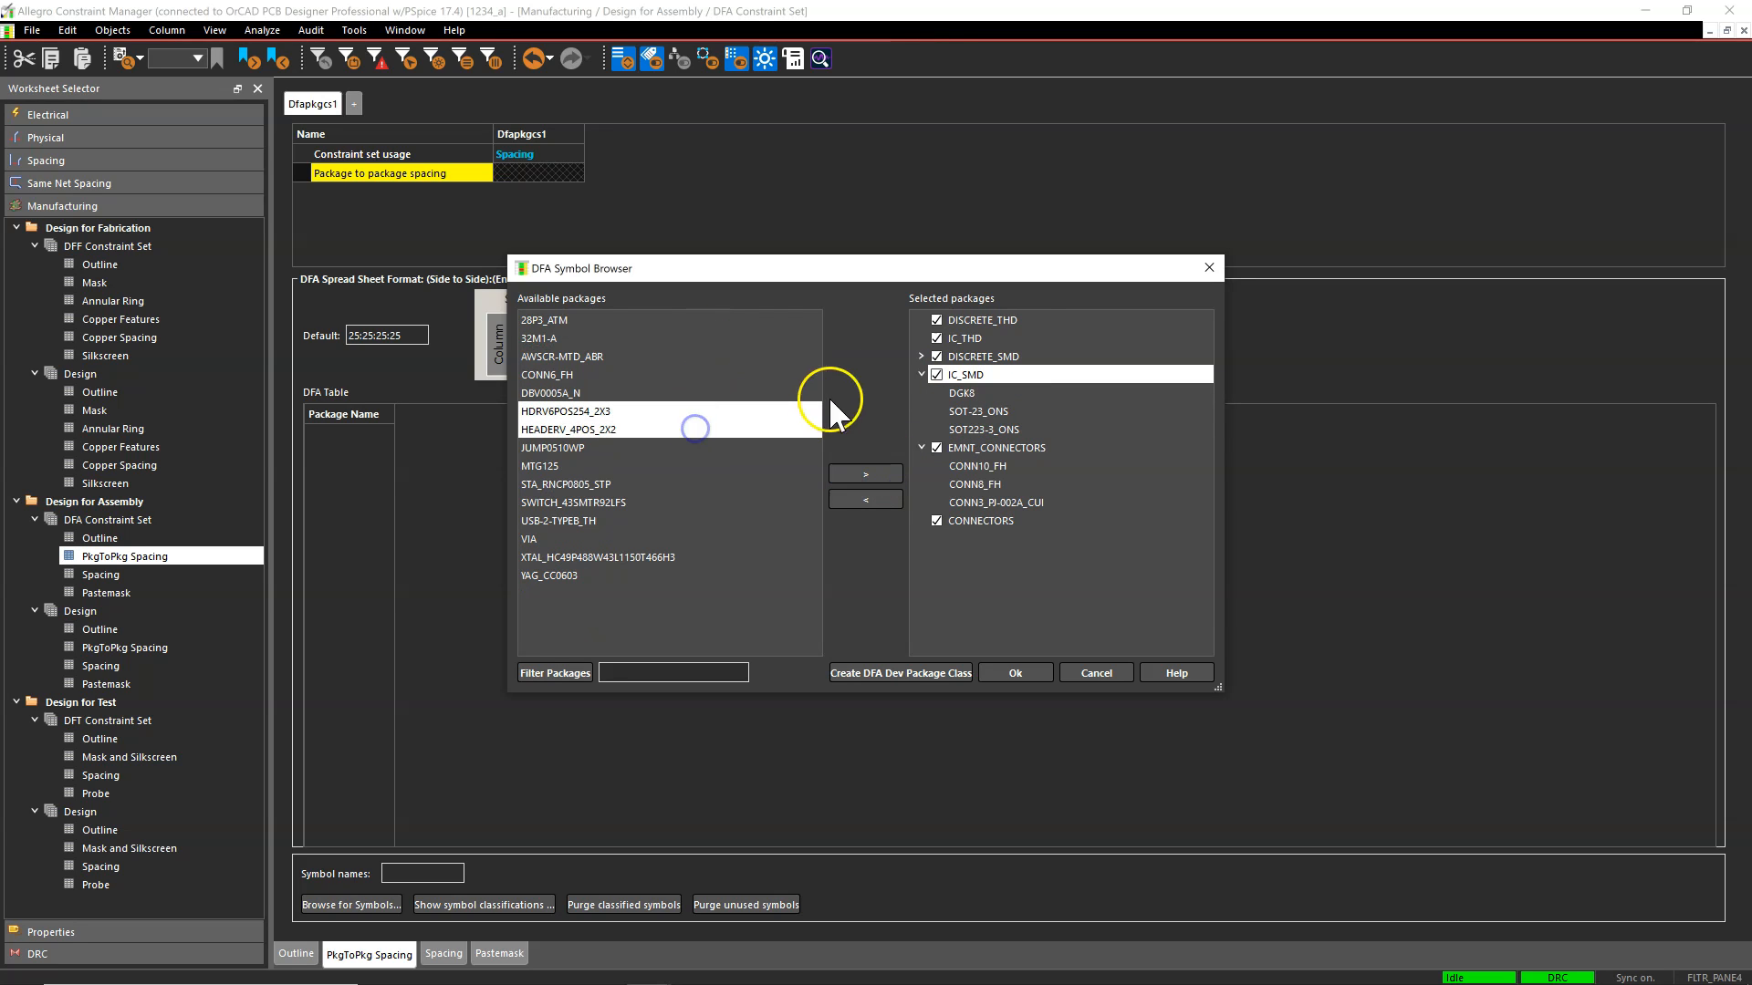
click(976, 521)
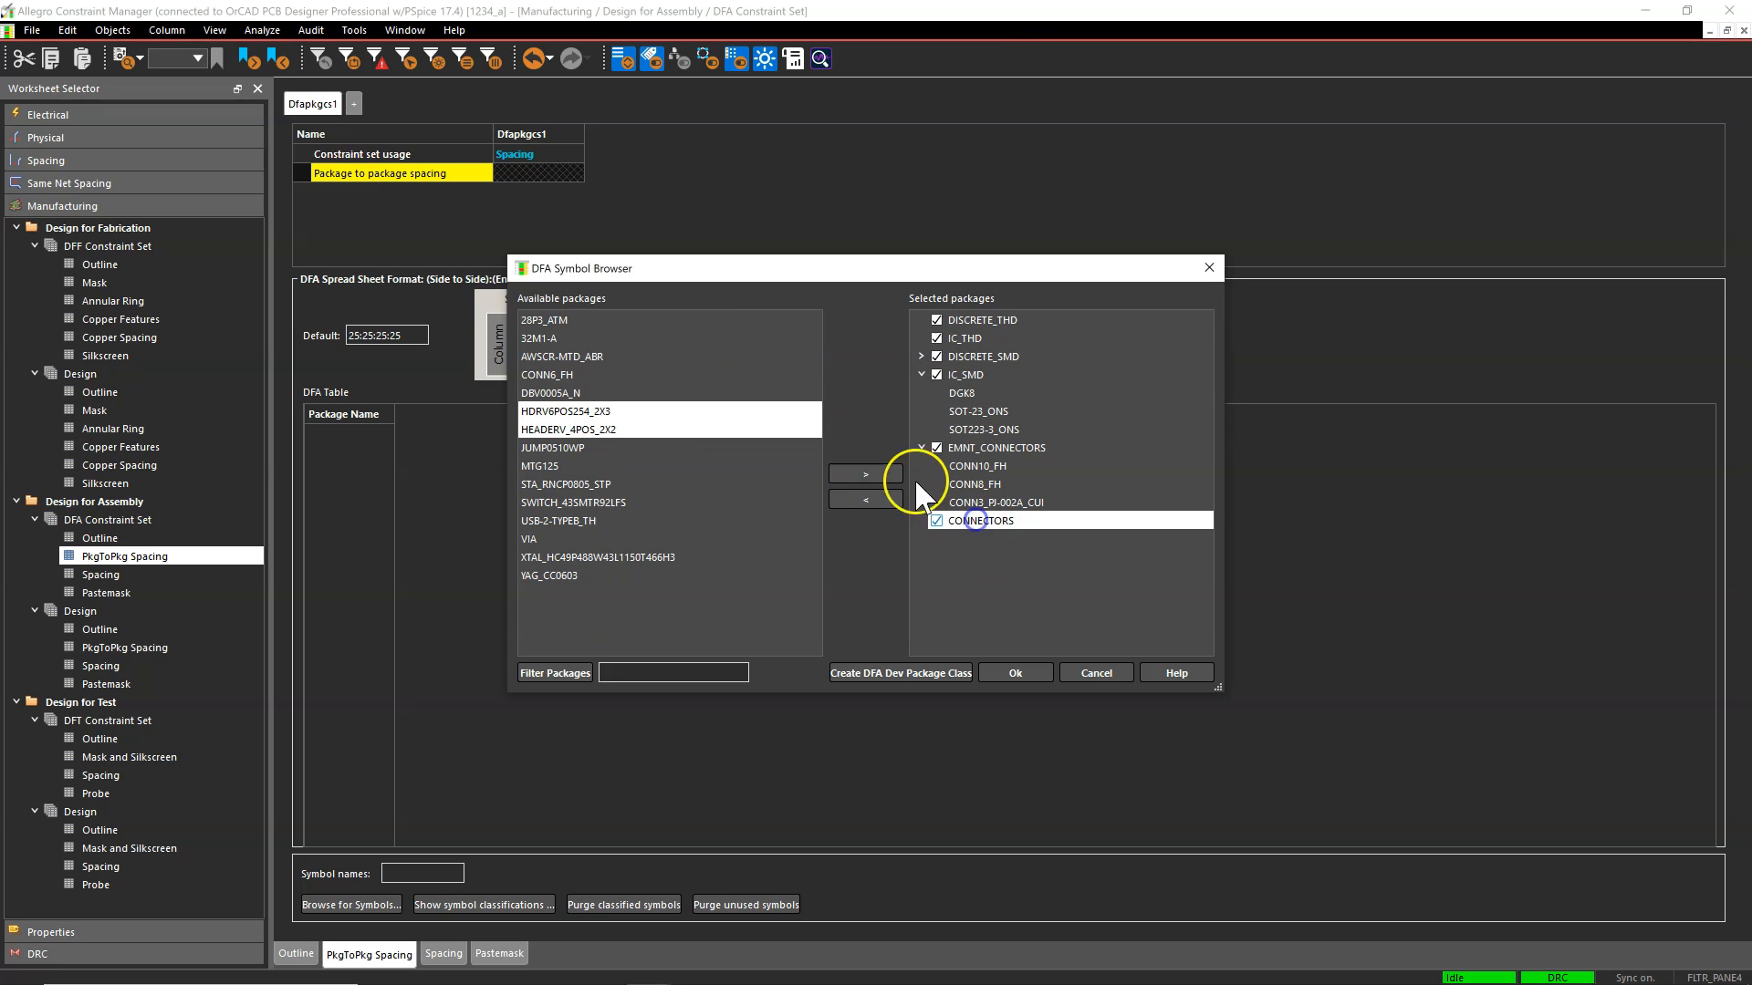
click(876, 472)
click(673, 409)
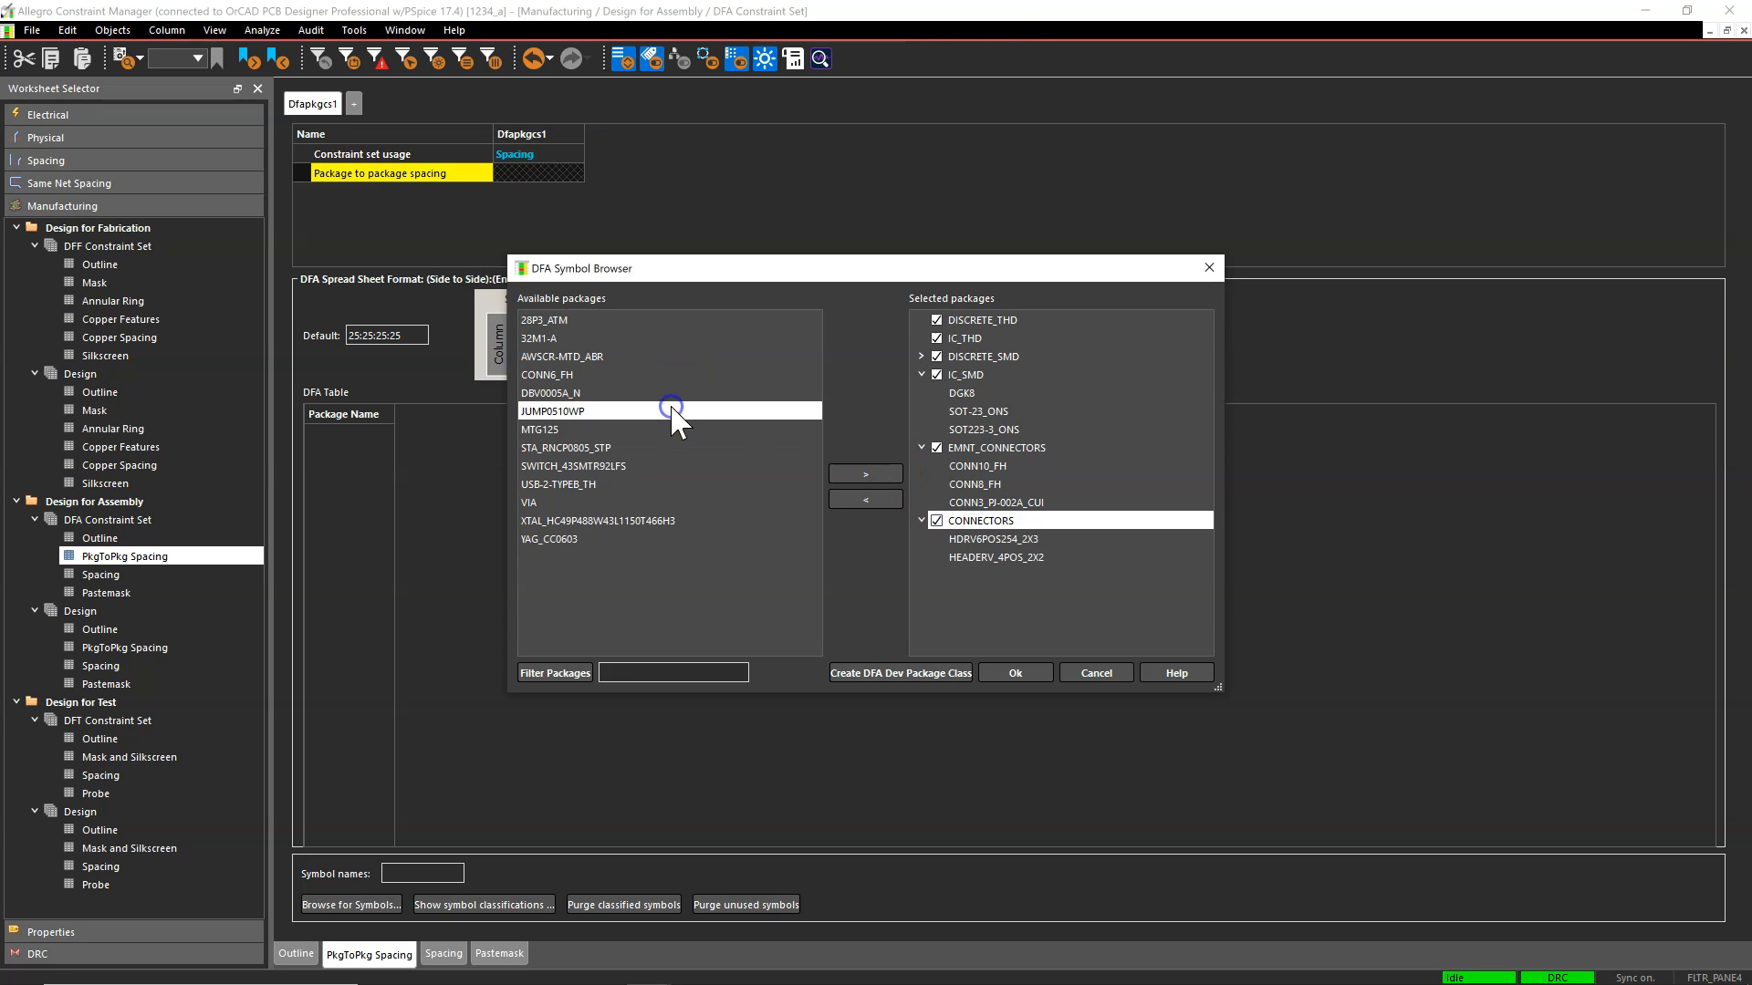
click(873, 474)
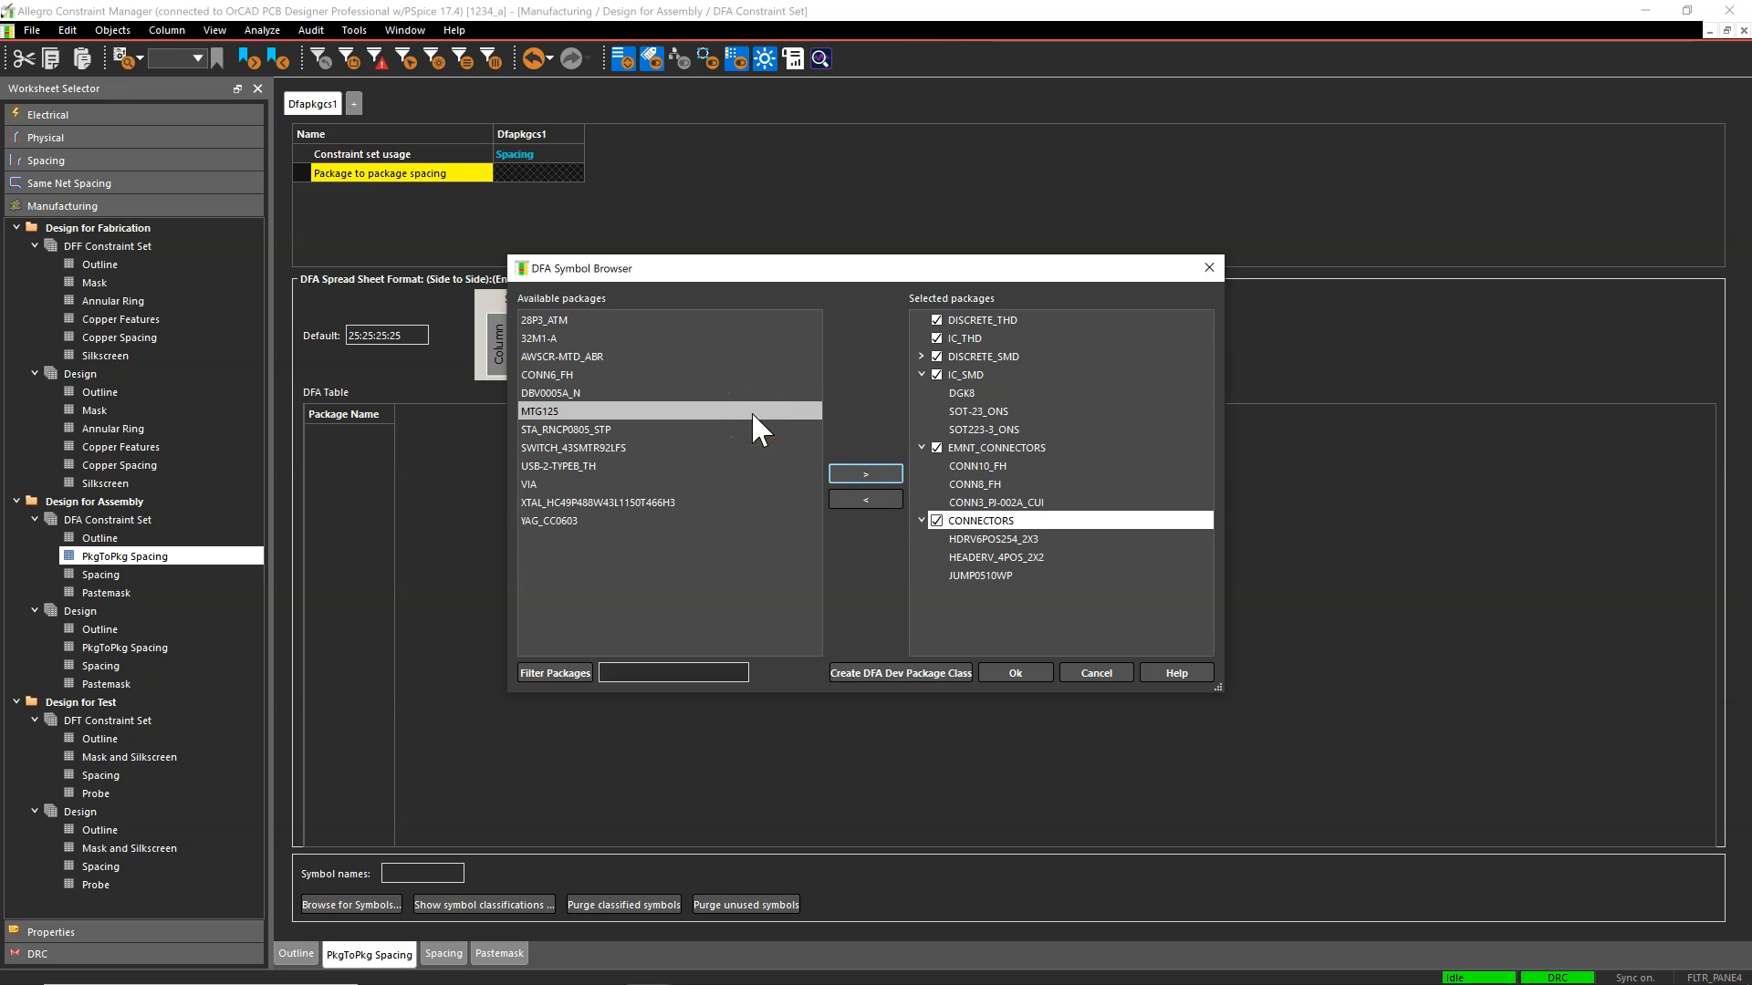
click(988, 575)
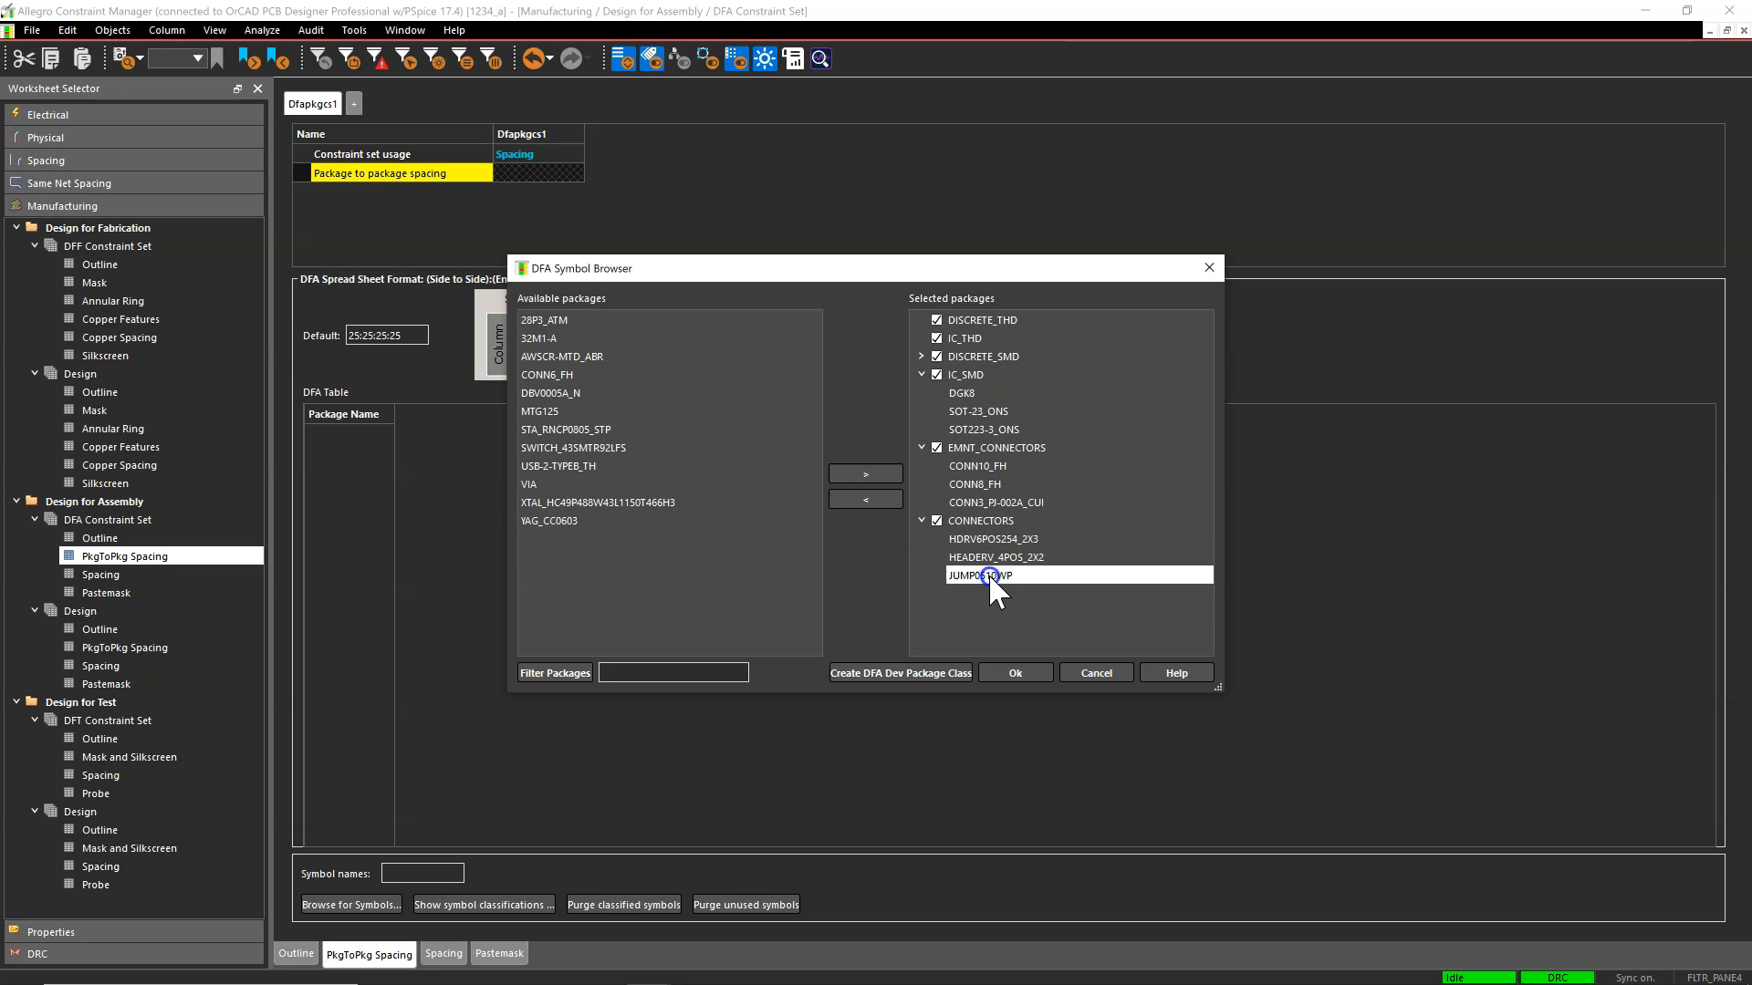
click(864, 502)
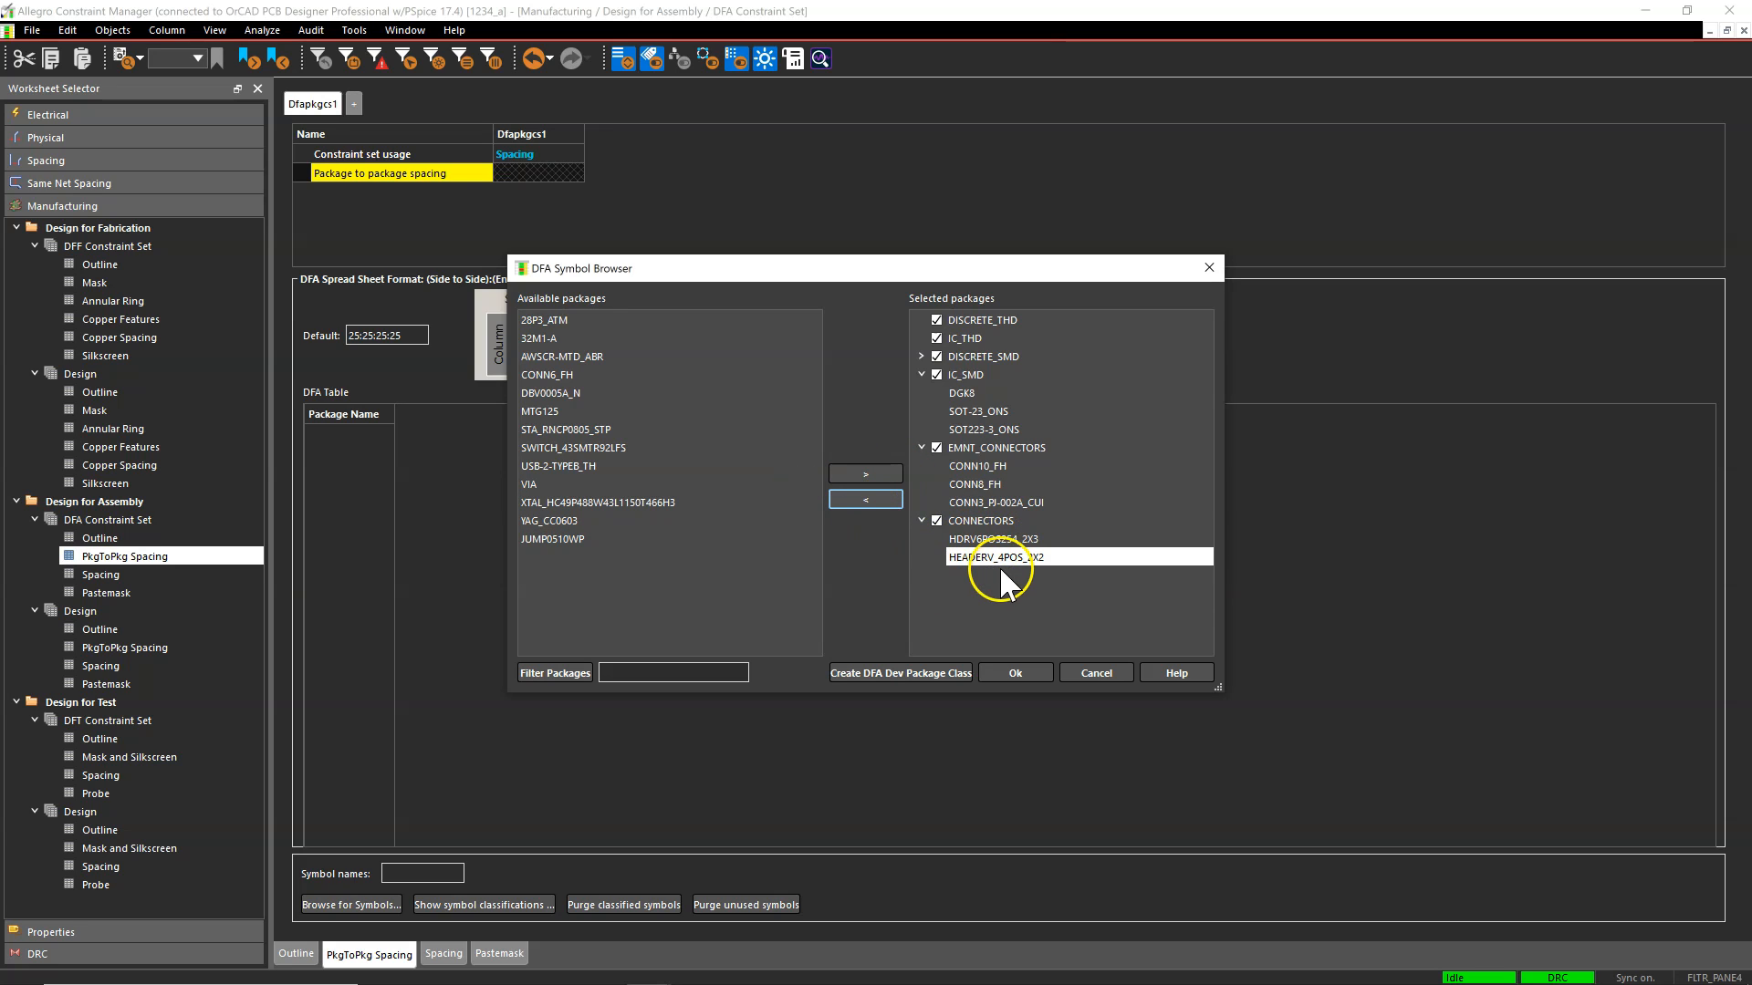
Add JUMP0510WP, YAG_CC0603, STA_RNCP0805_STP and AWSCR-MTD_ABR to the DISCRETE_SMD class
click(610, 539)
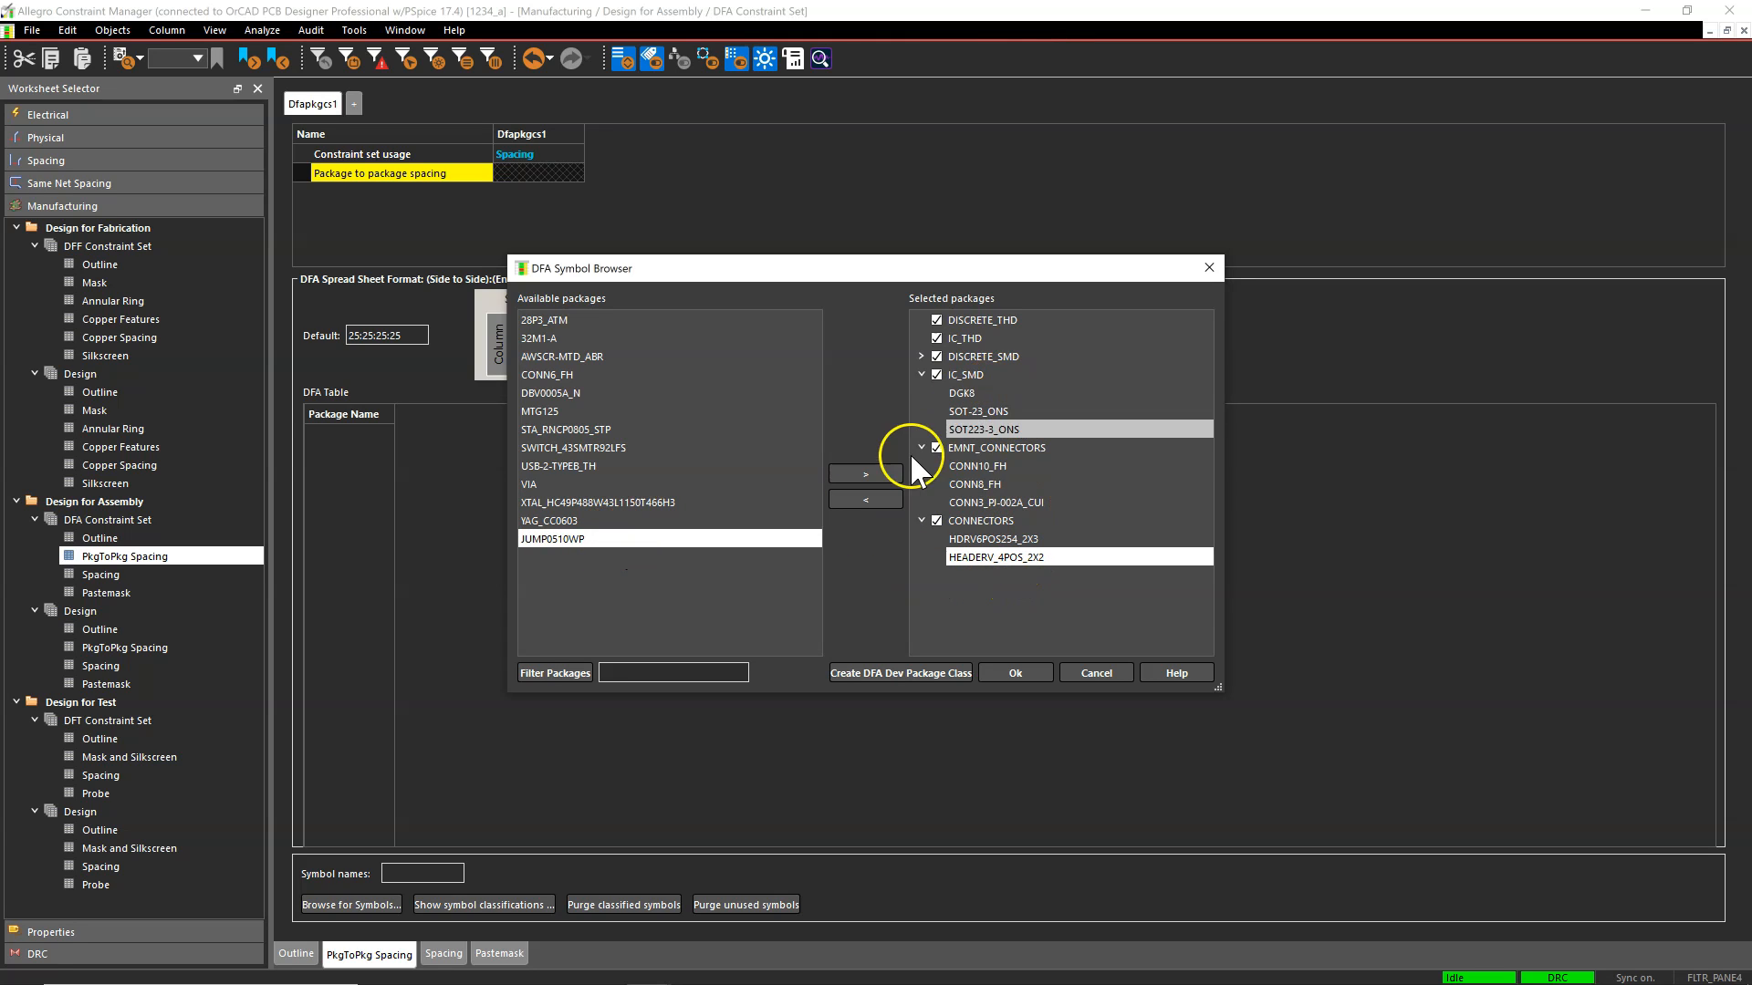
click(995, 357)
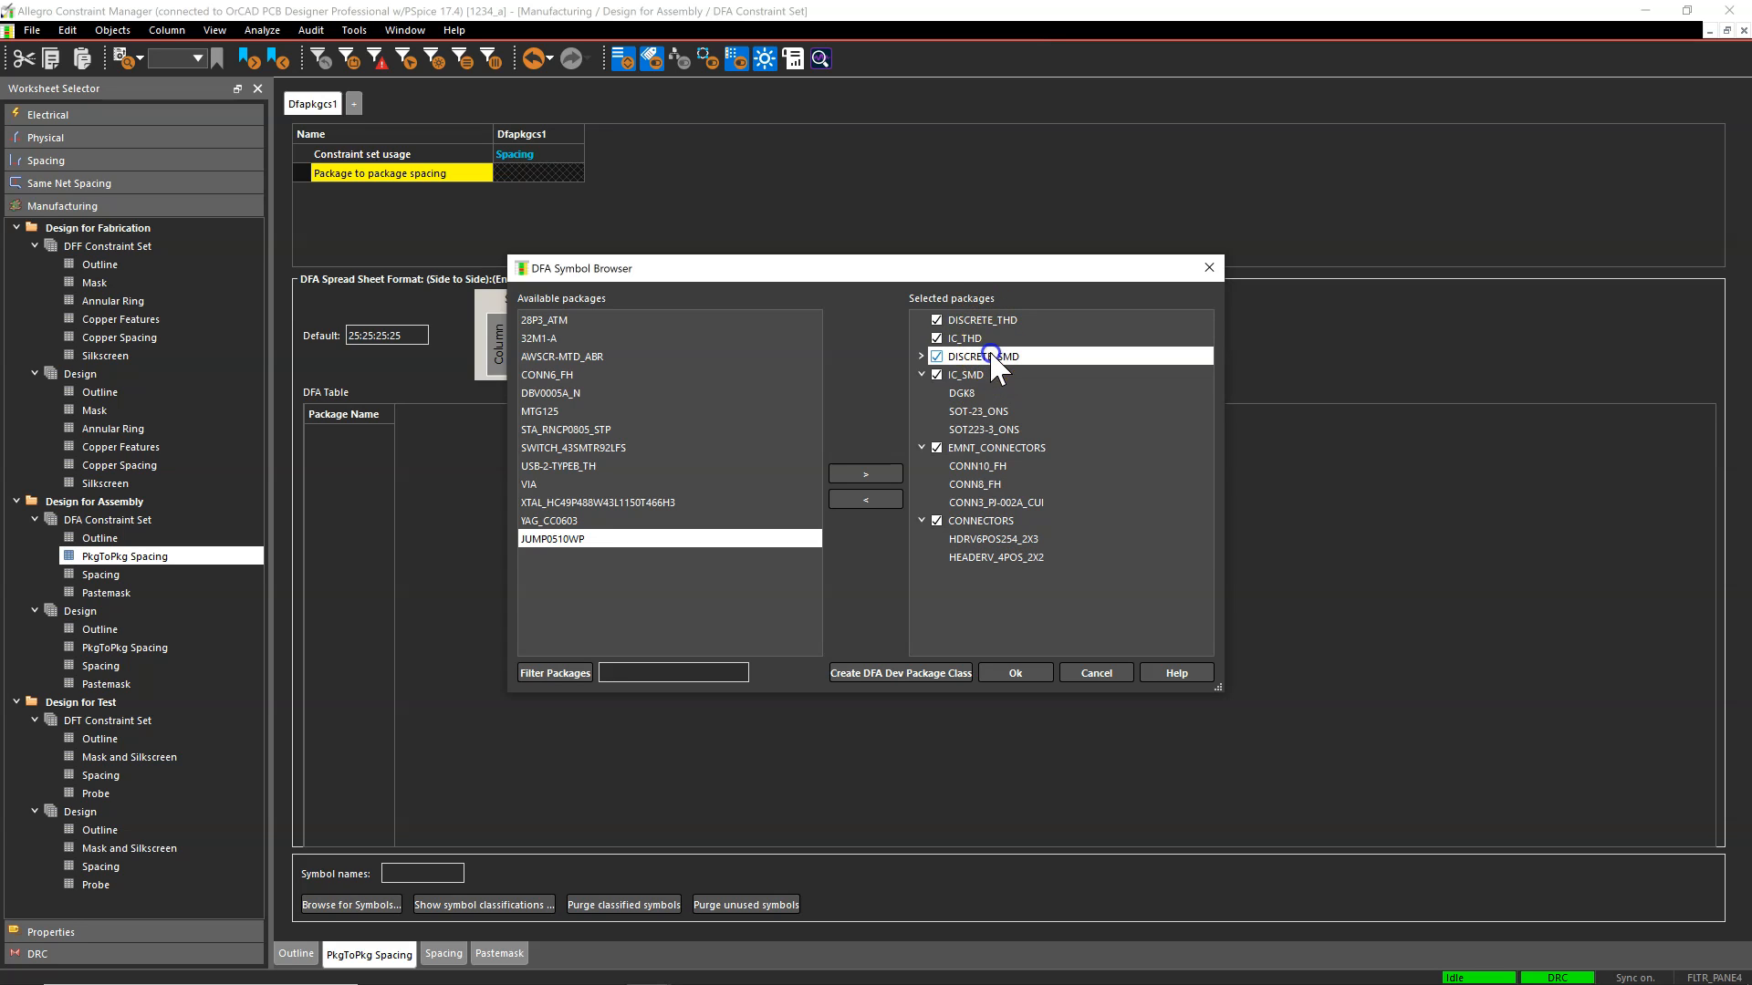
click(865, 474)
click(594, 521)
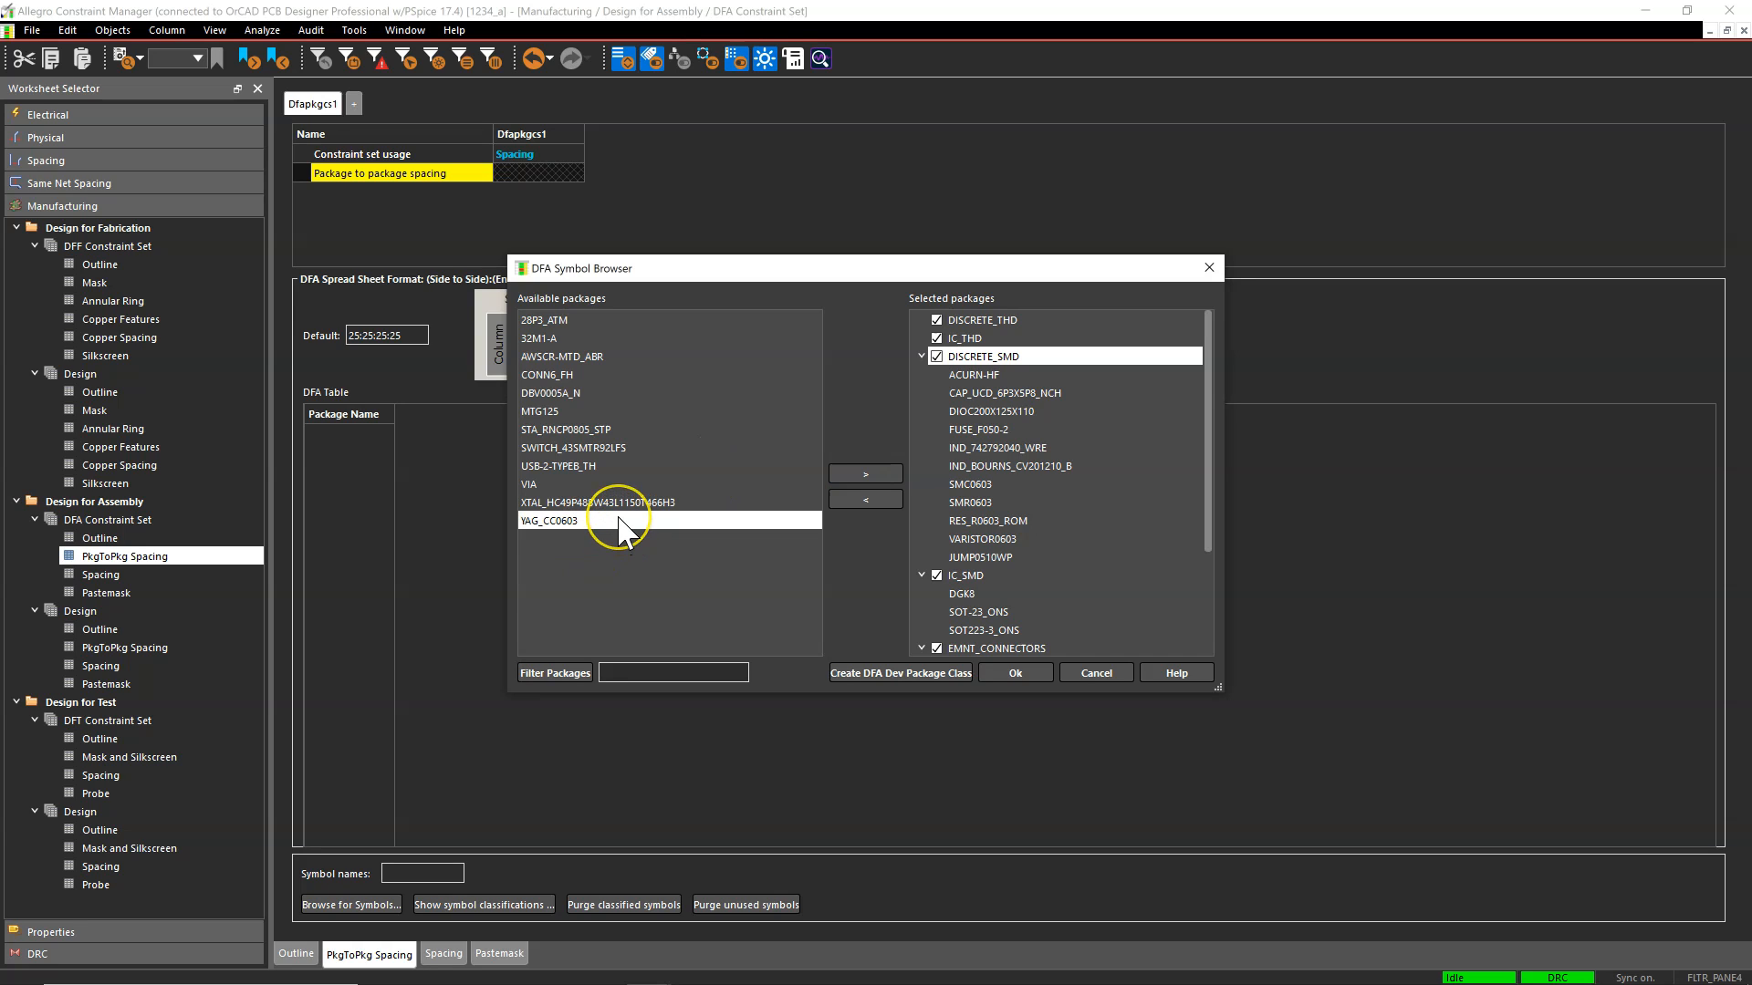
ctrl+click(629, 430)
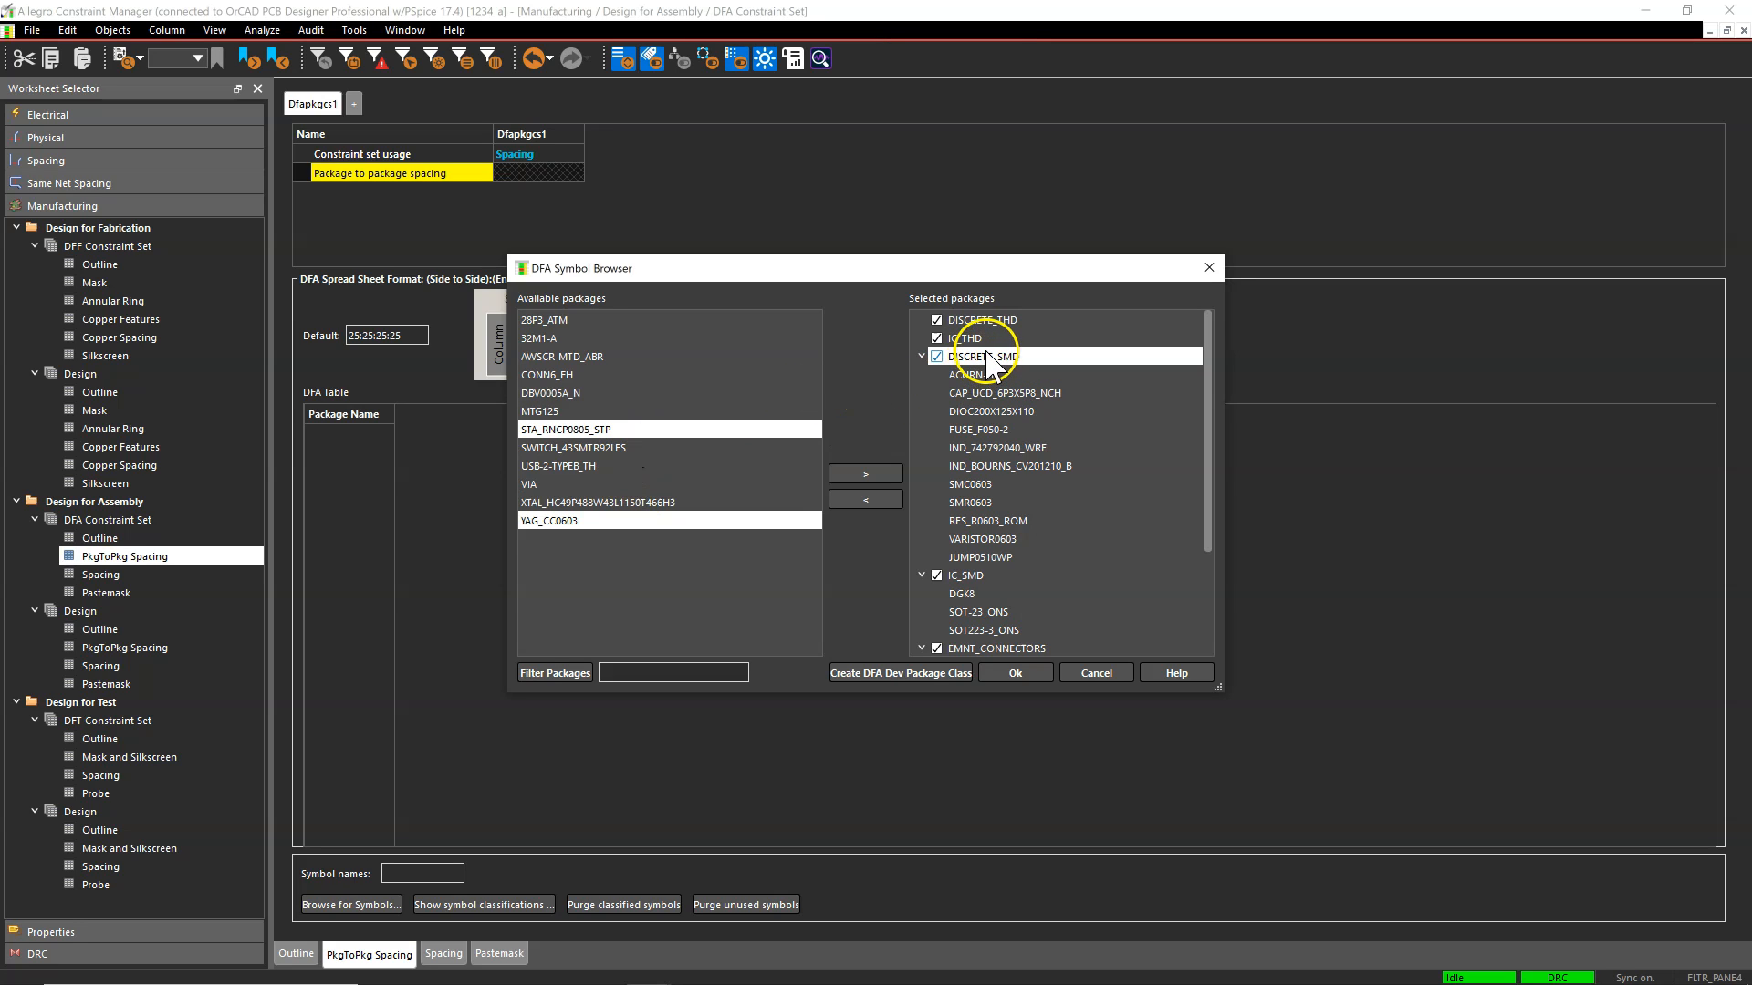
click(869, 471)
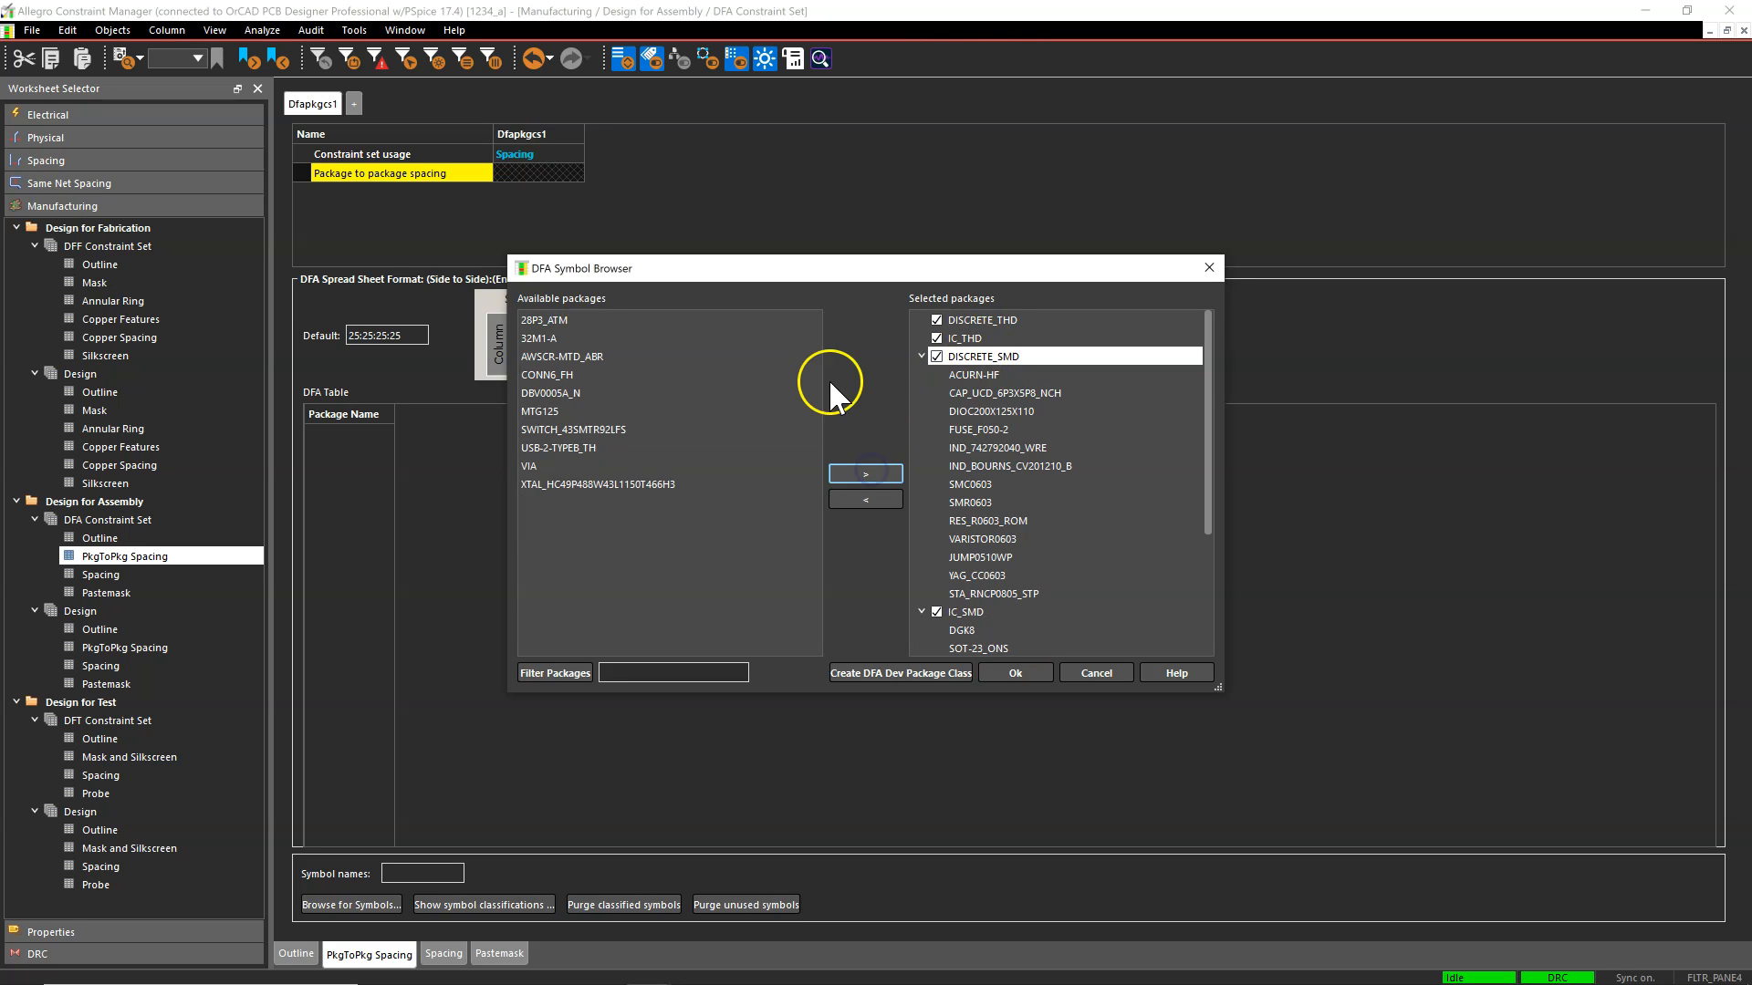
click(595, 355)
click(865, 473)
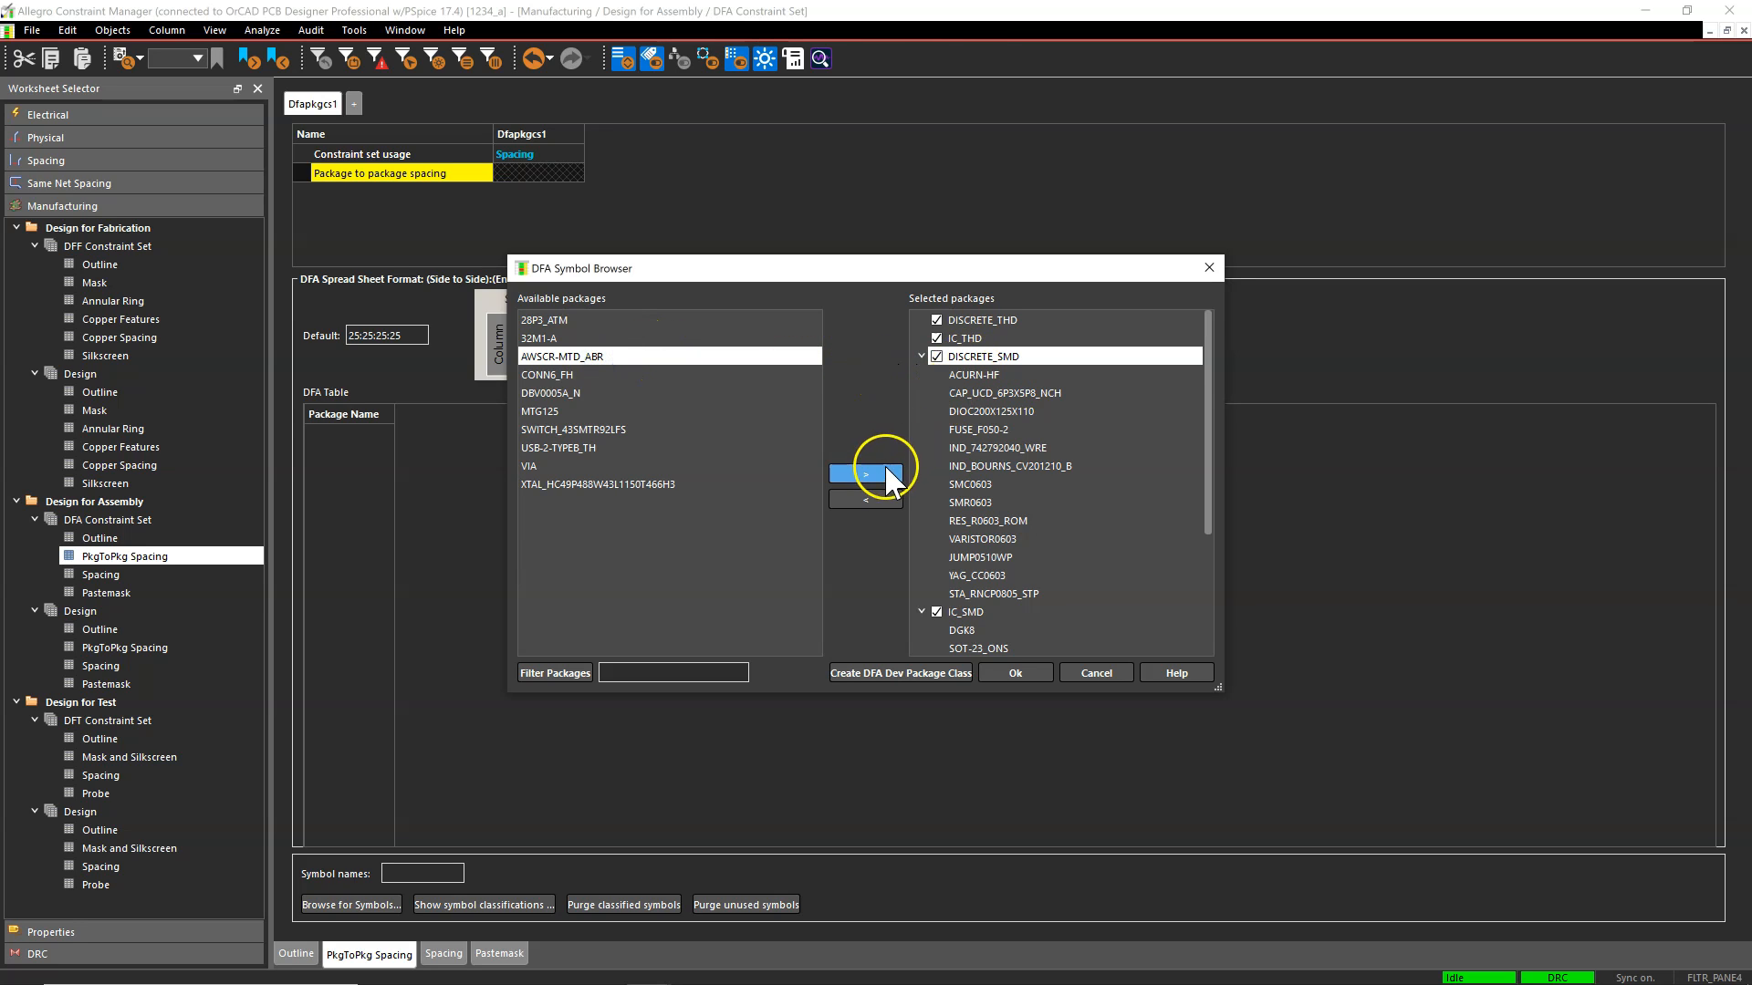
Collapse the DISCRETE_SMD class and add the 32M1-A package to the IC_SMD class
click(595, 392)
click(601, 339)
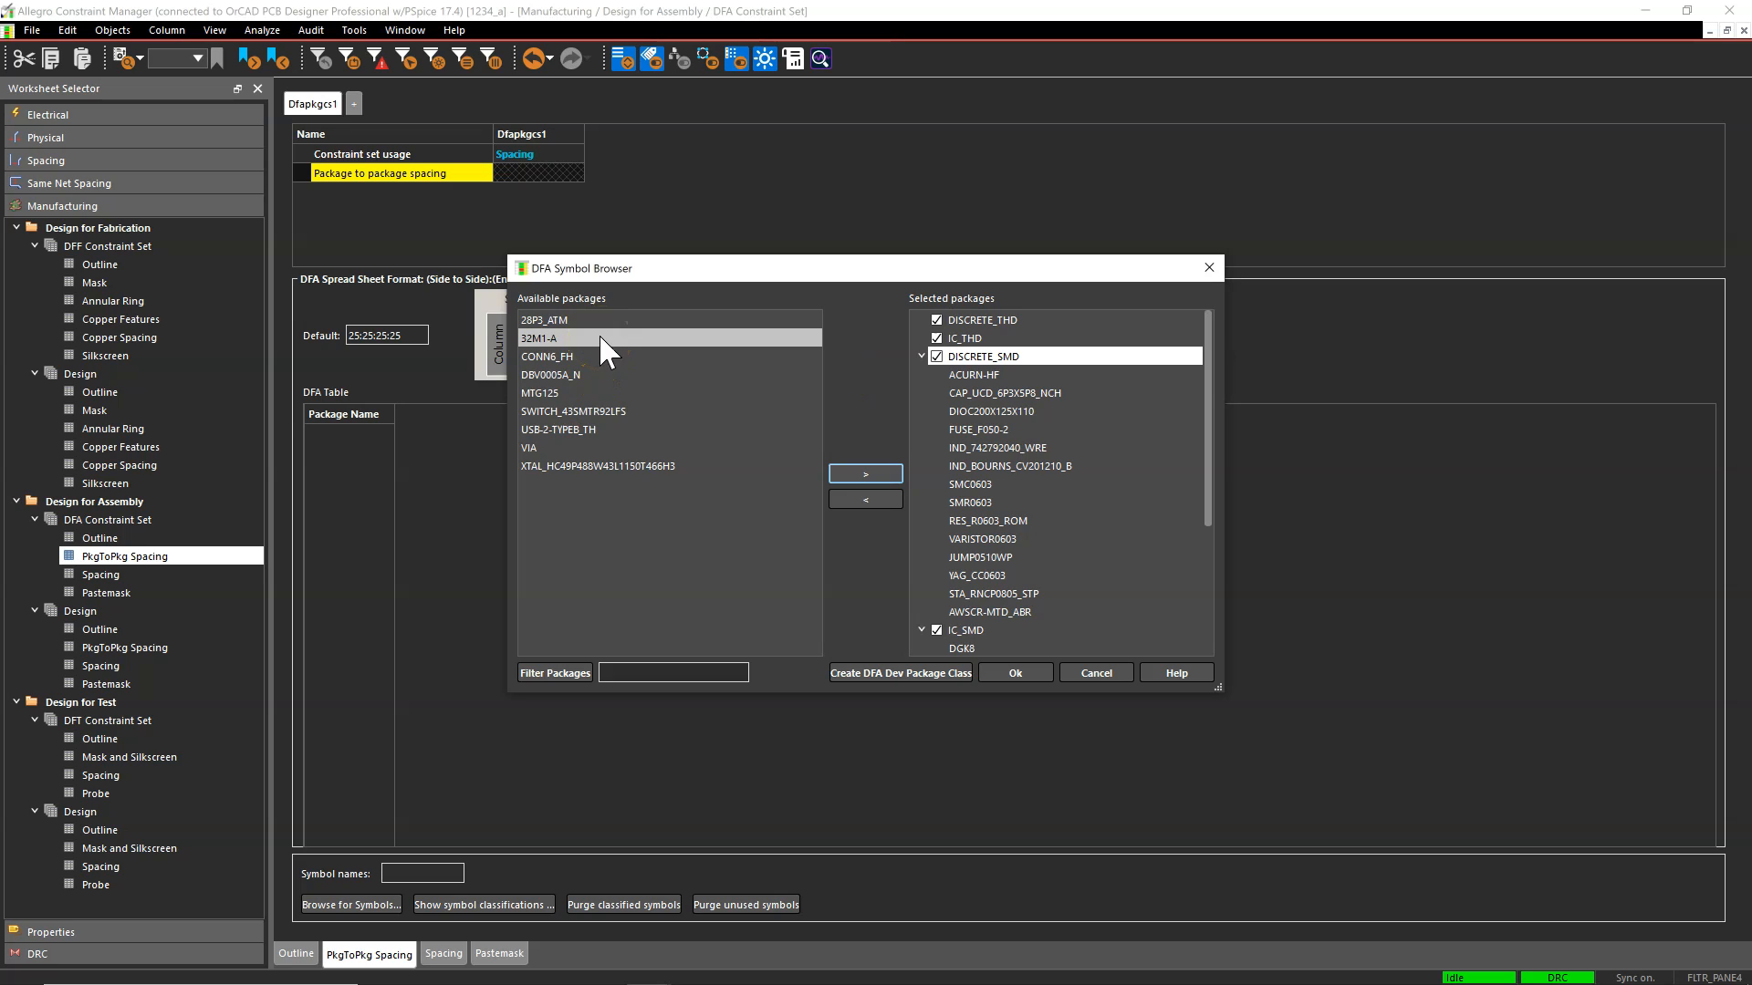
click(601, 336)
ctrl+click(606, 320)
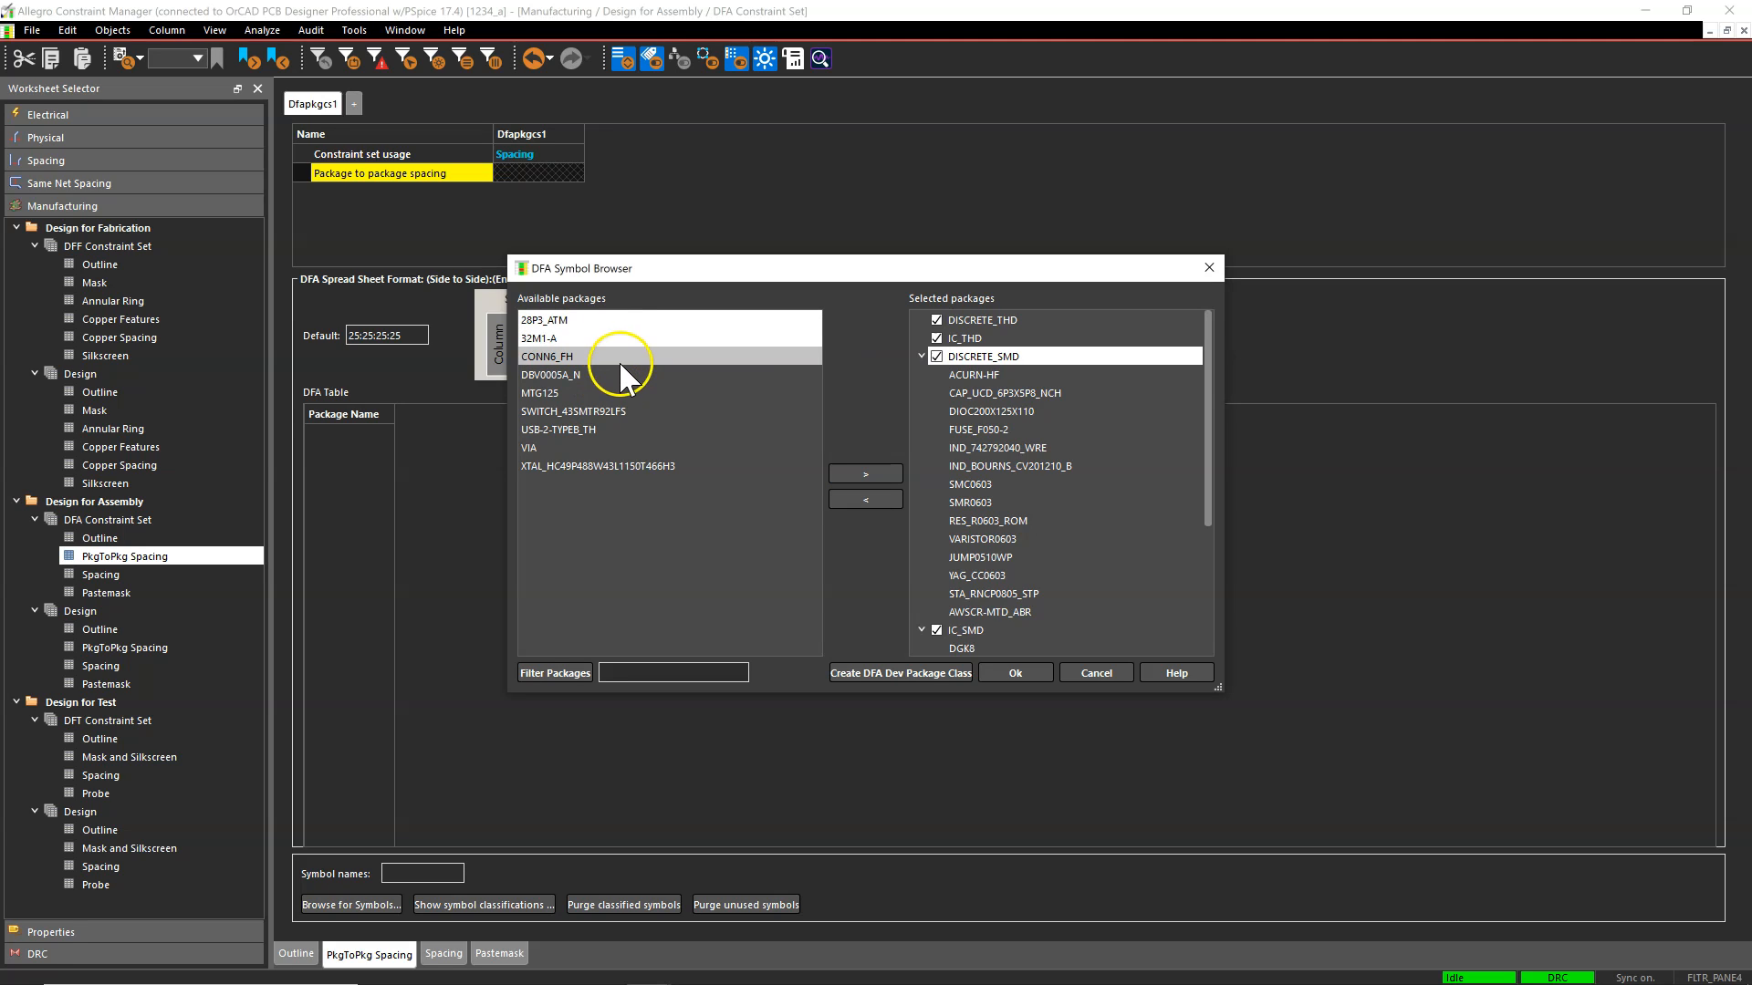
click(621, 340)
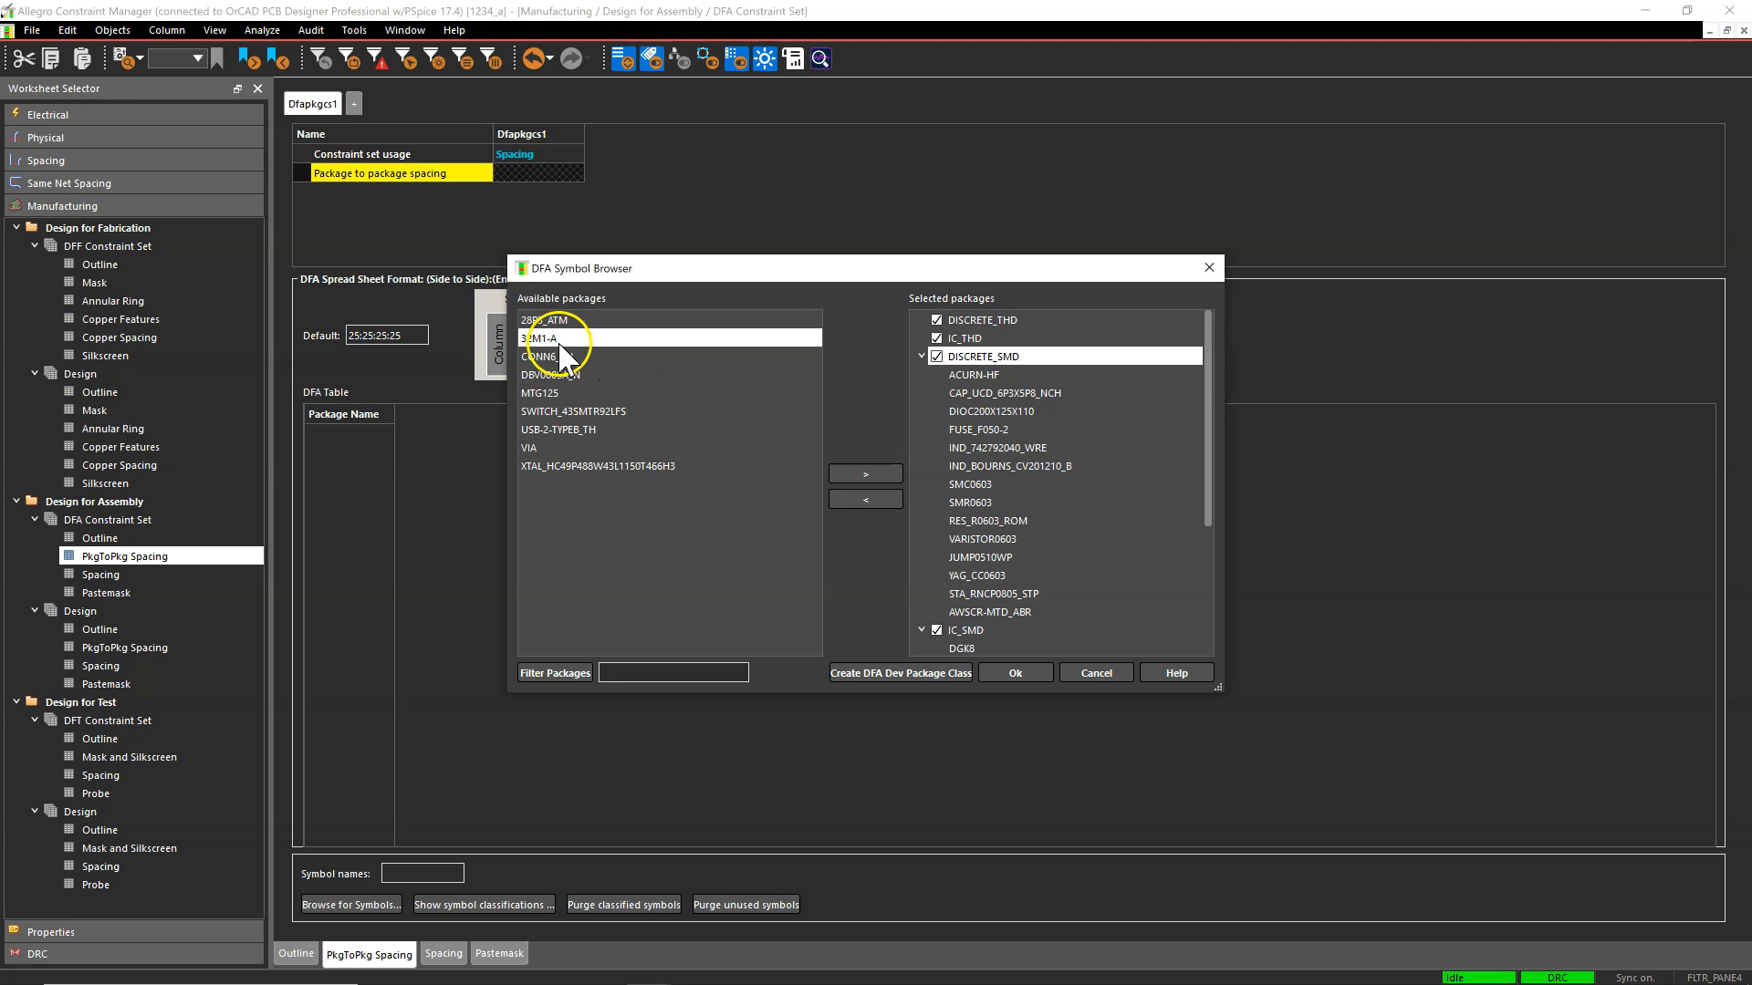
click(922, 355)
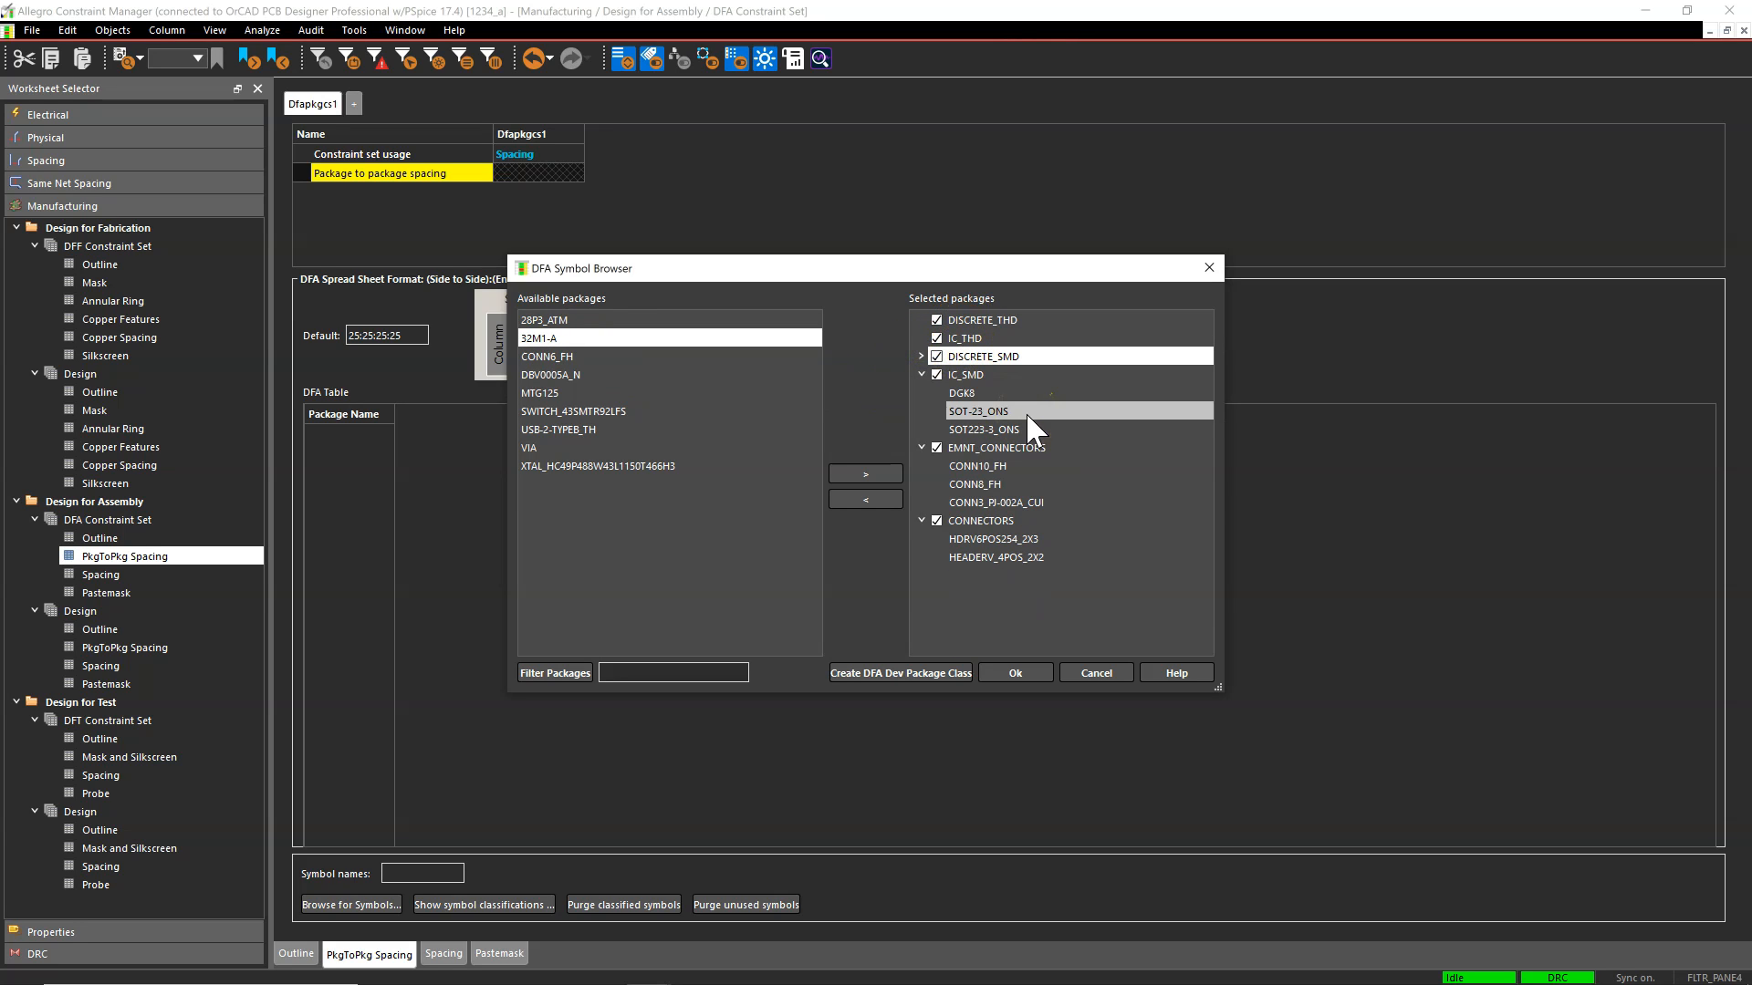
click(1003, 375)
click(865, 473)
Add the 28P3_ATM package to the IC_THD class and CONN6_FH to the CONNECTORS class
click(619, 320)
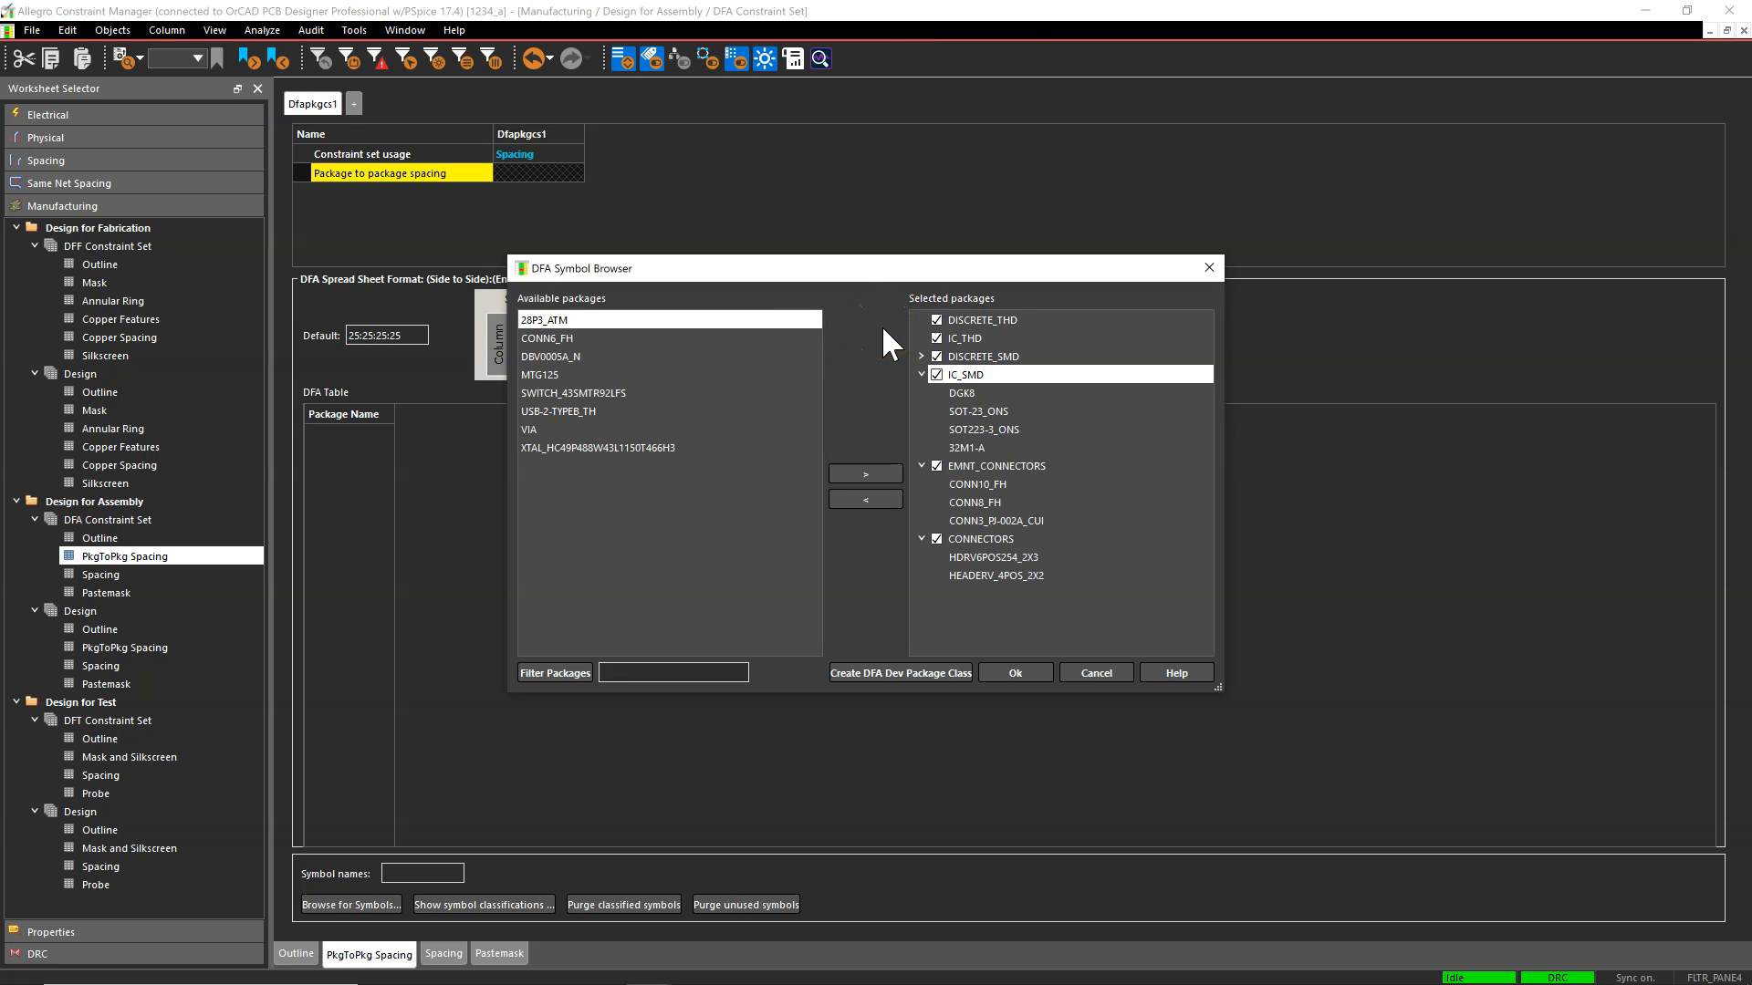
click(958, 338)
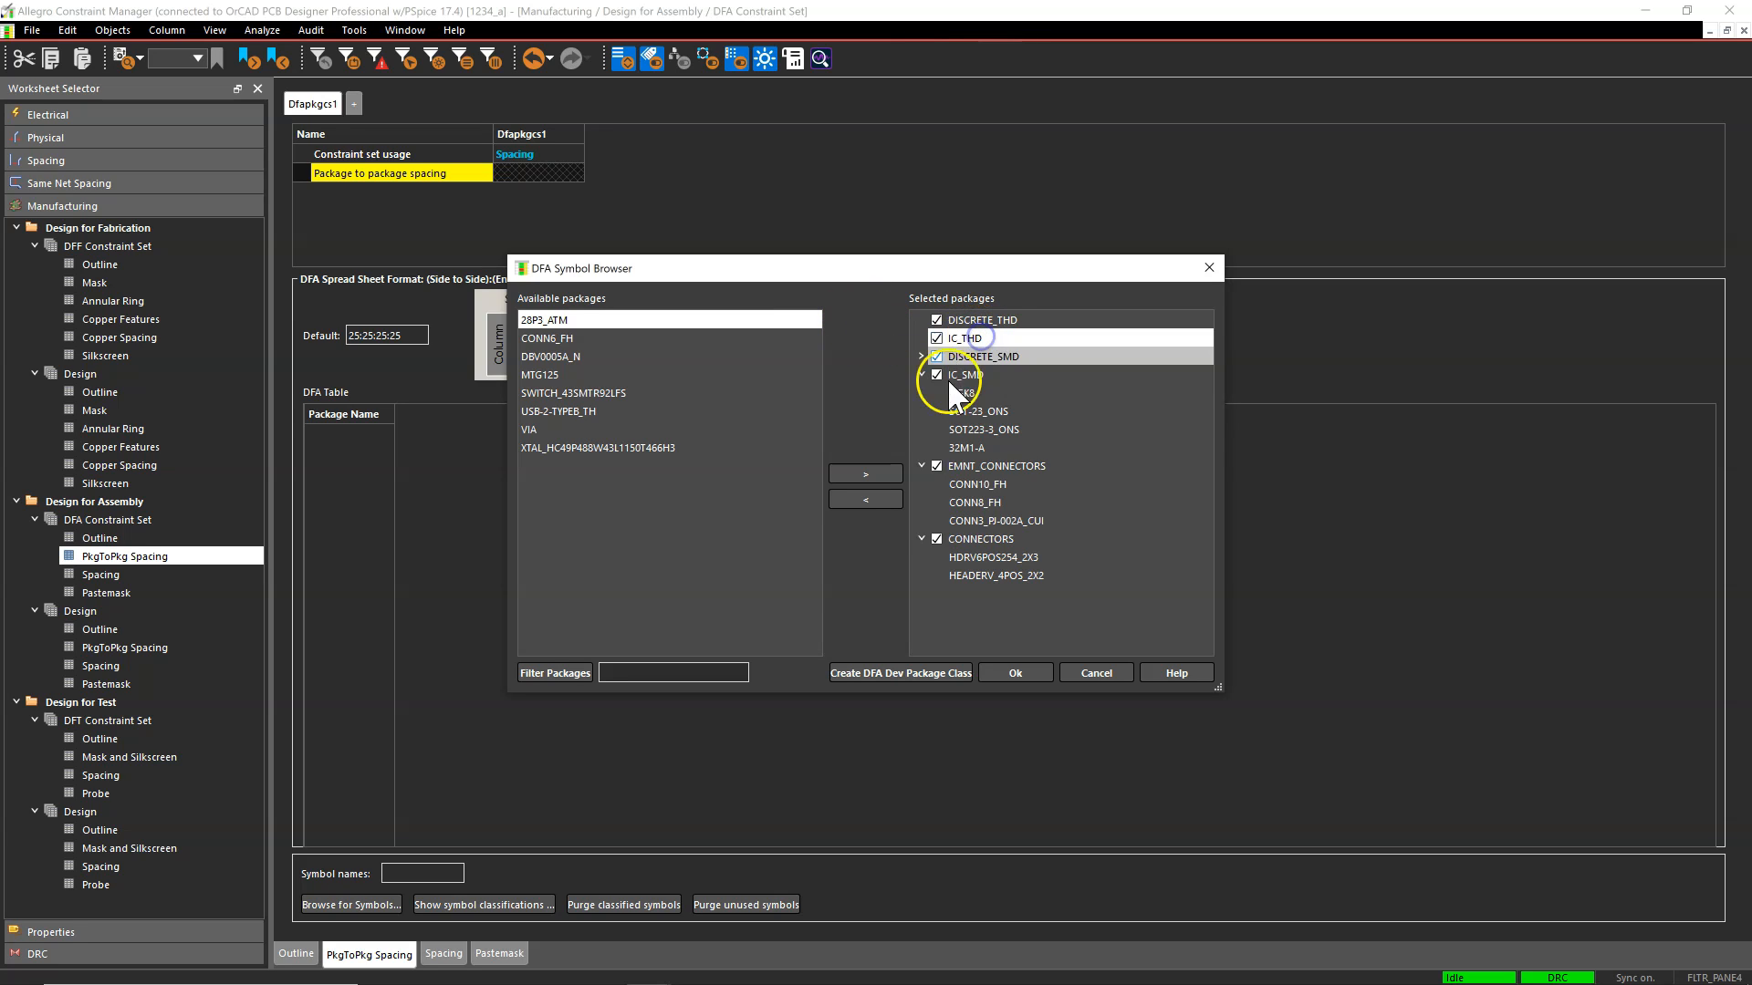
click(866, 475)
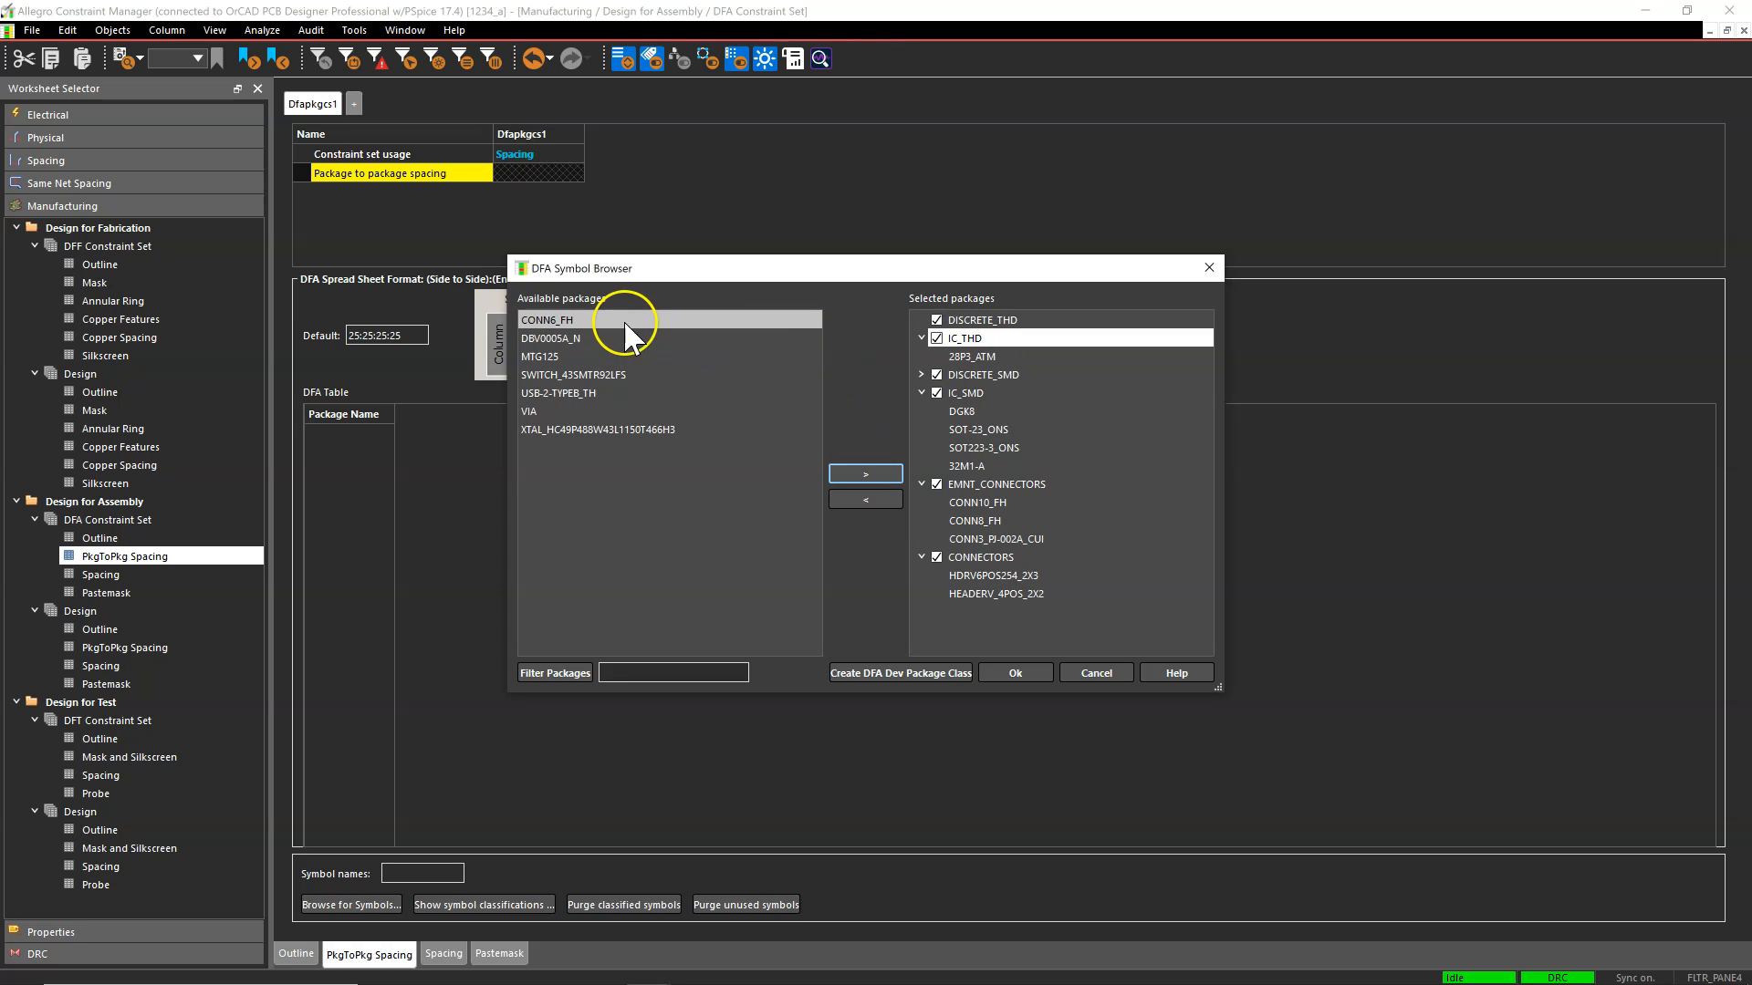
click(600, 323)
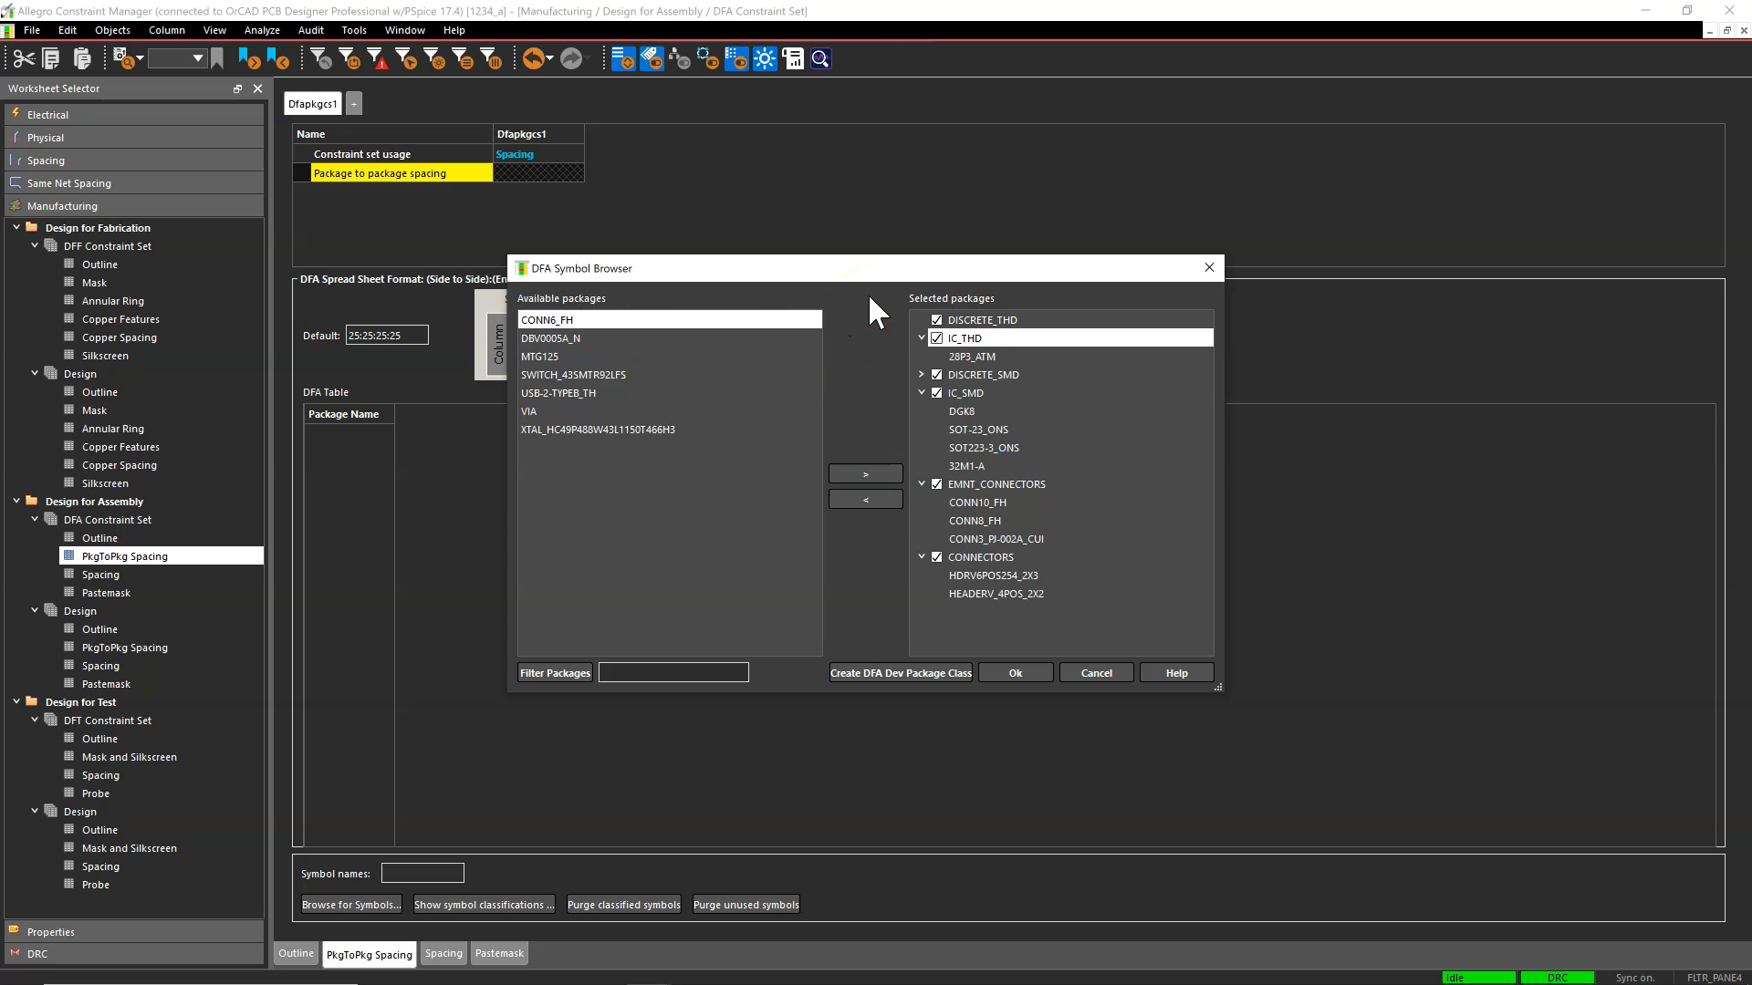
click(977, 558)
click(865, 474)
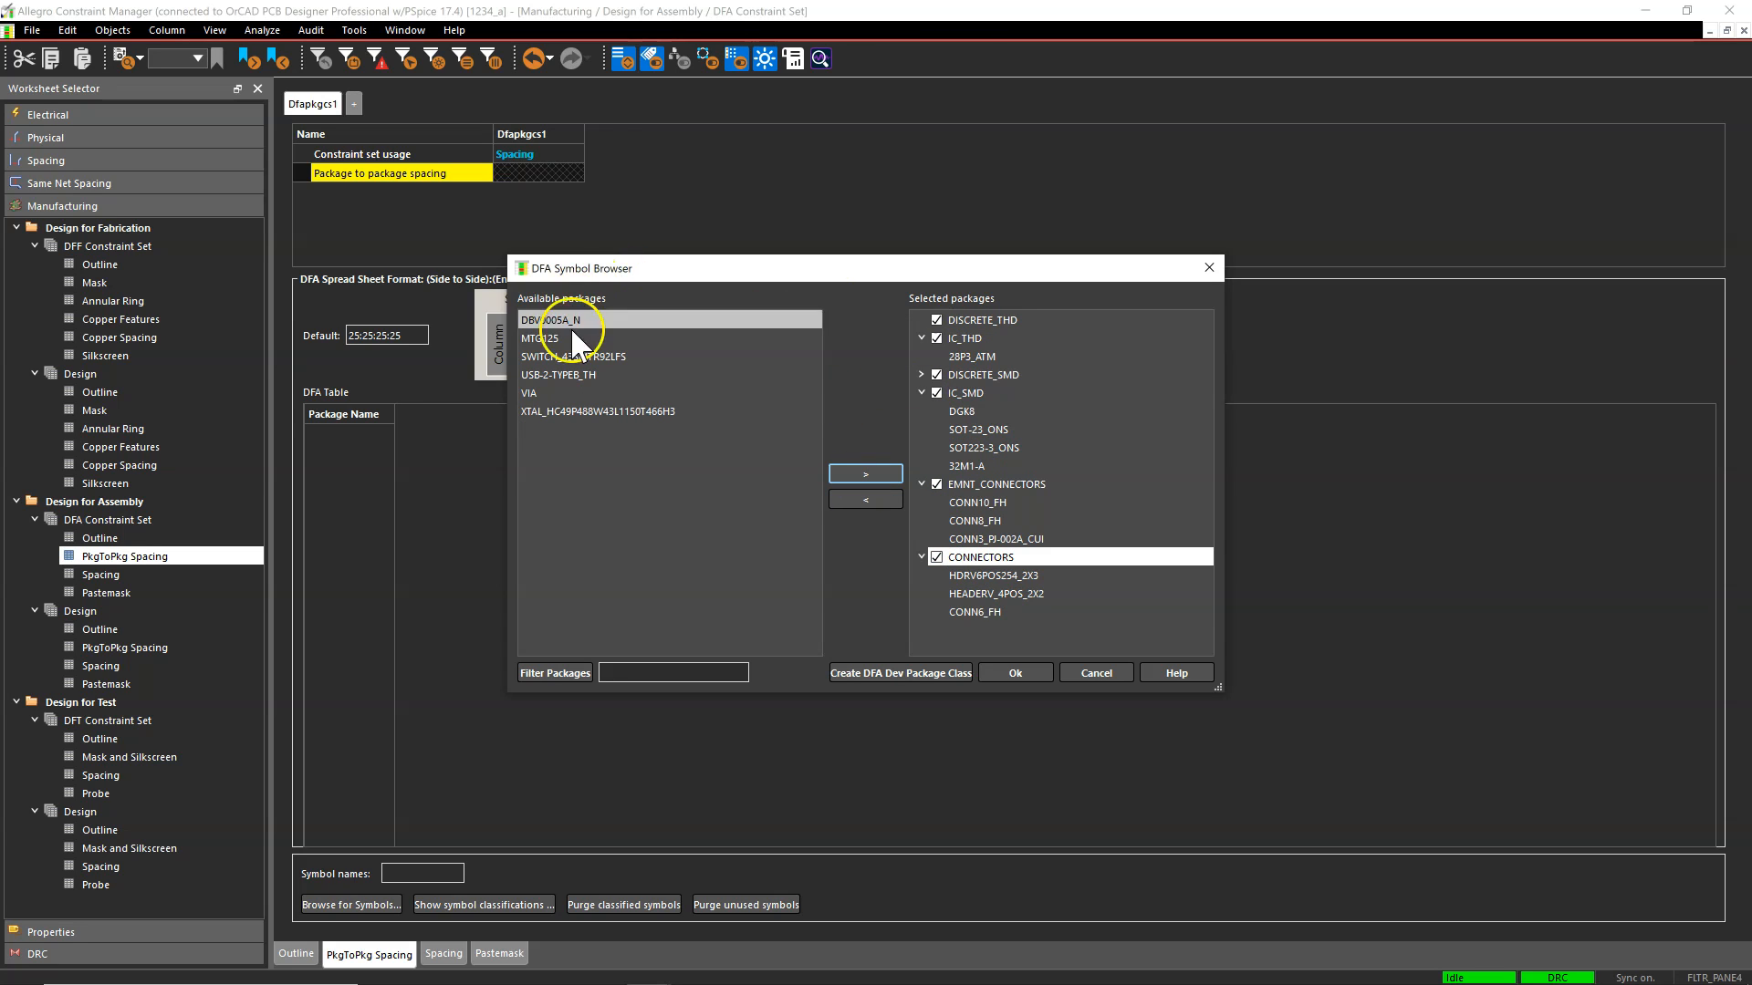
Add the USB-2-TYPEB_TH package to the EMNT_CONNECTORS class
click(564, 374)
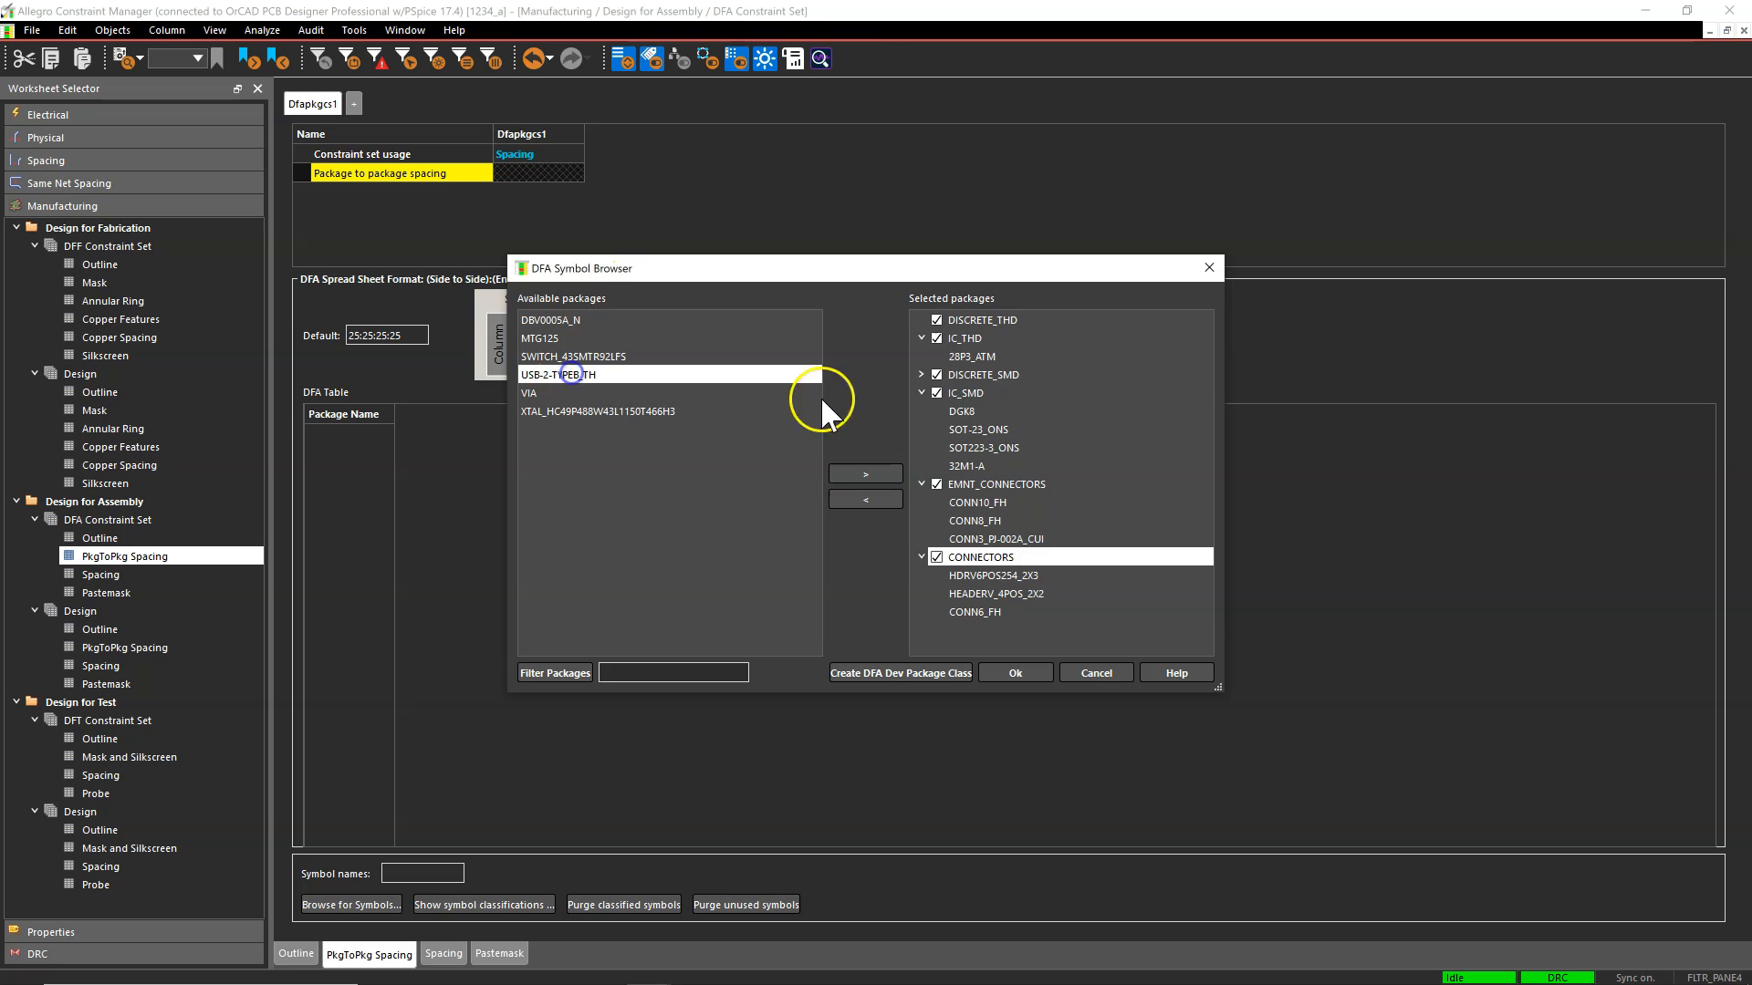
click(1001, 484)
click(881, 473)
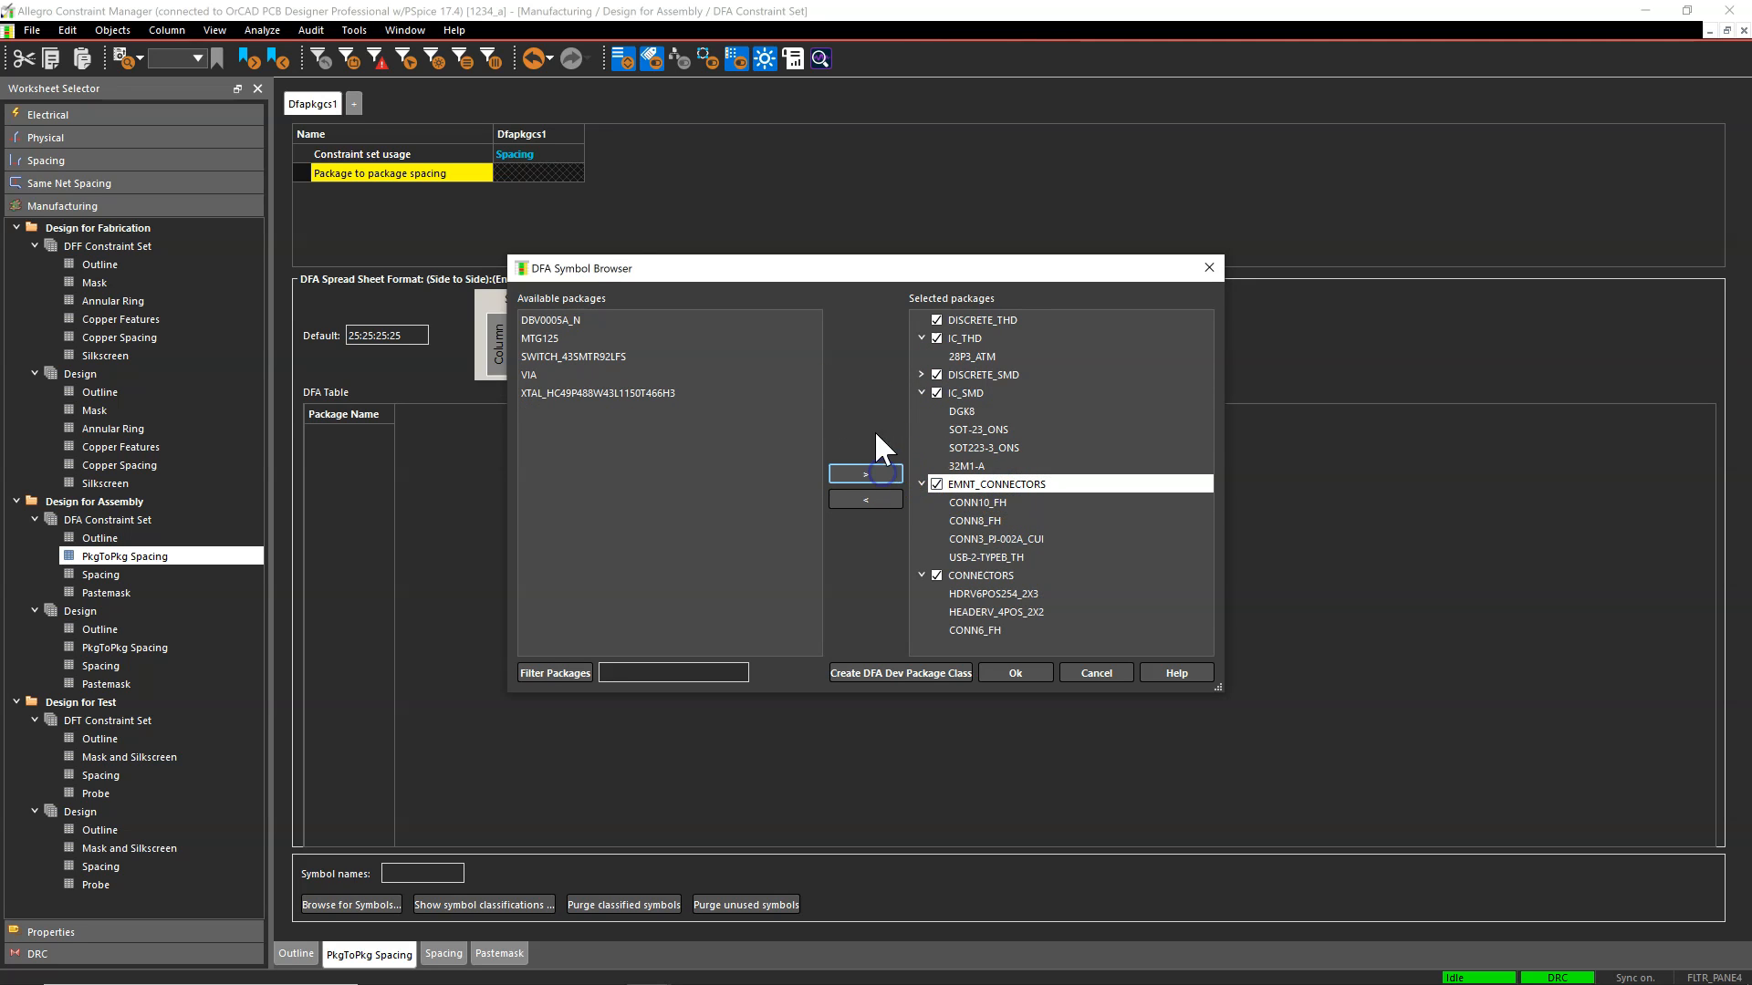
Add the XTAL_HC49P488W43L1150T466H3 and DBV0005A_N packages to the DISCRETE_SMD class
click(568, 396)
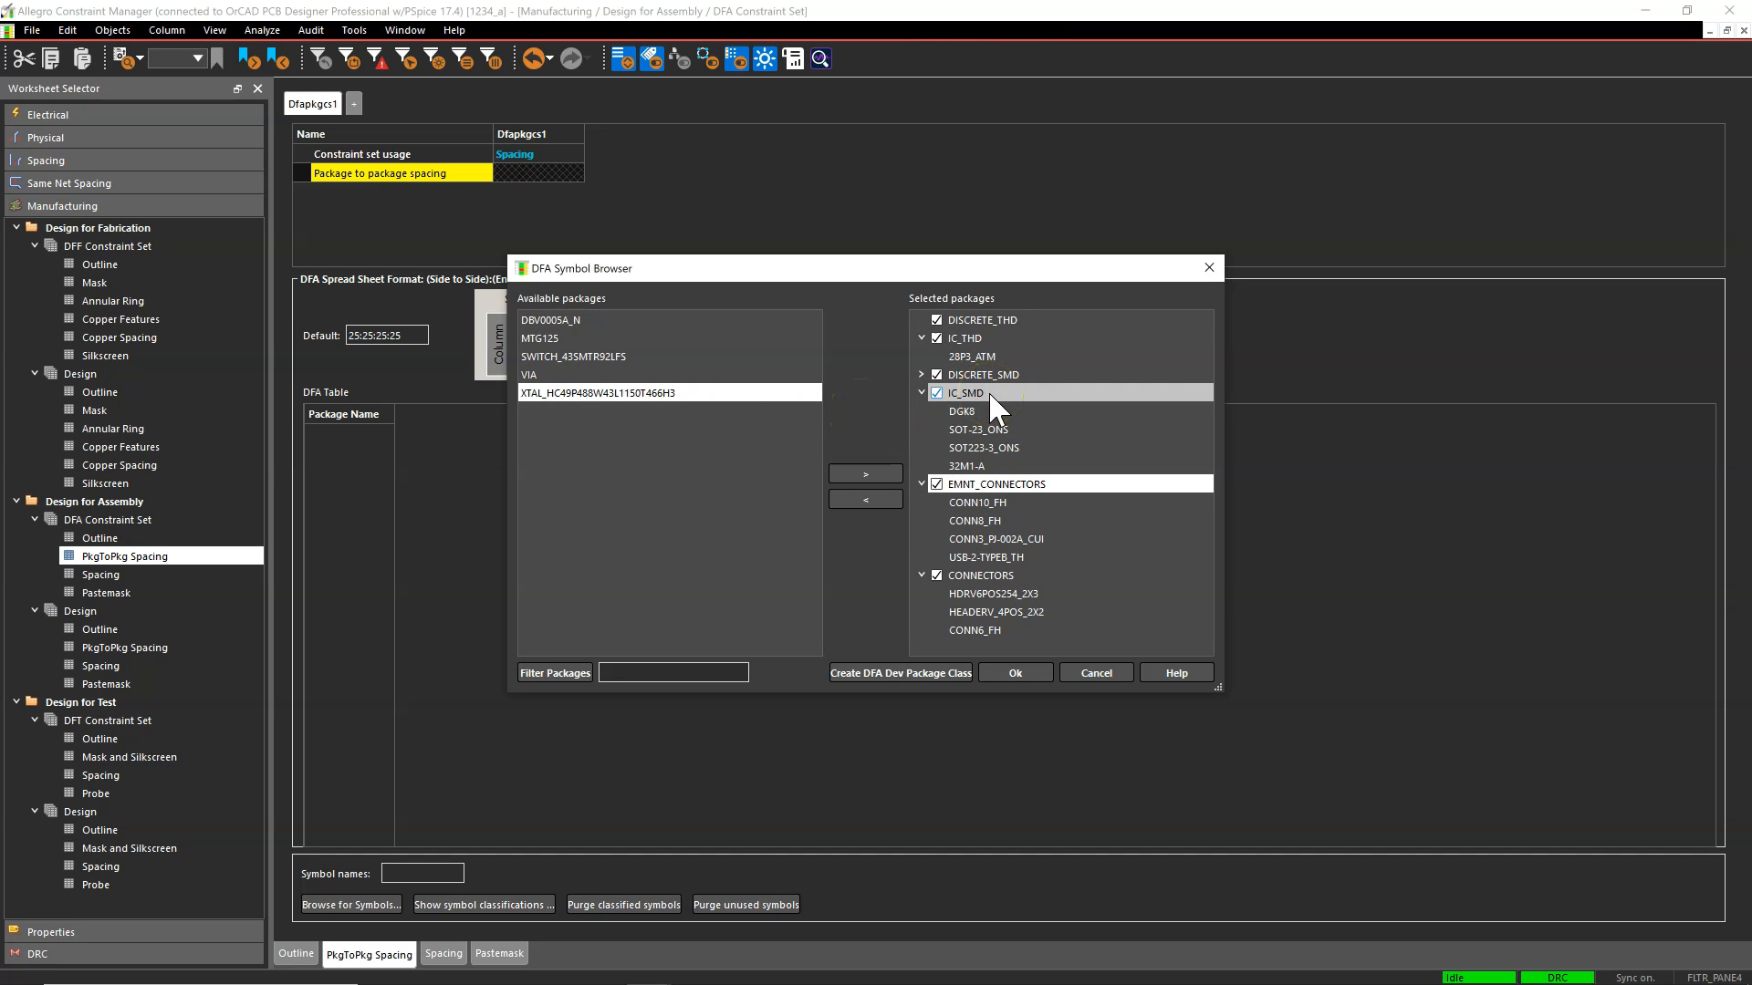
click(866, 472)
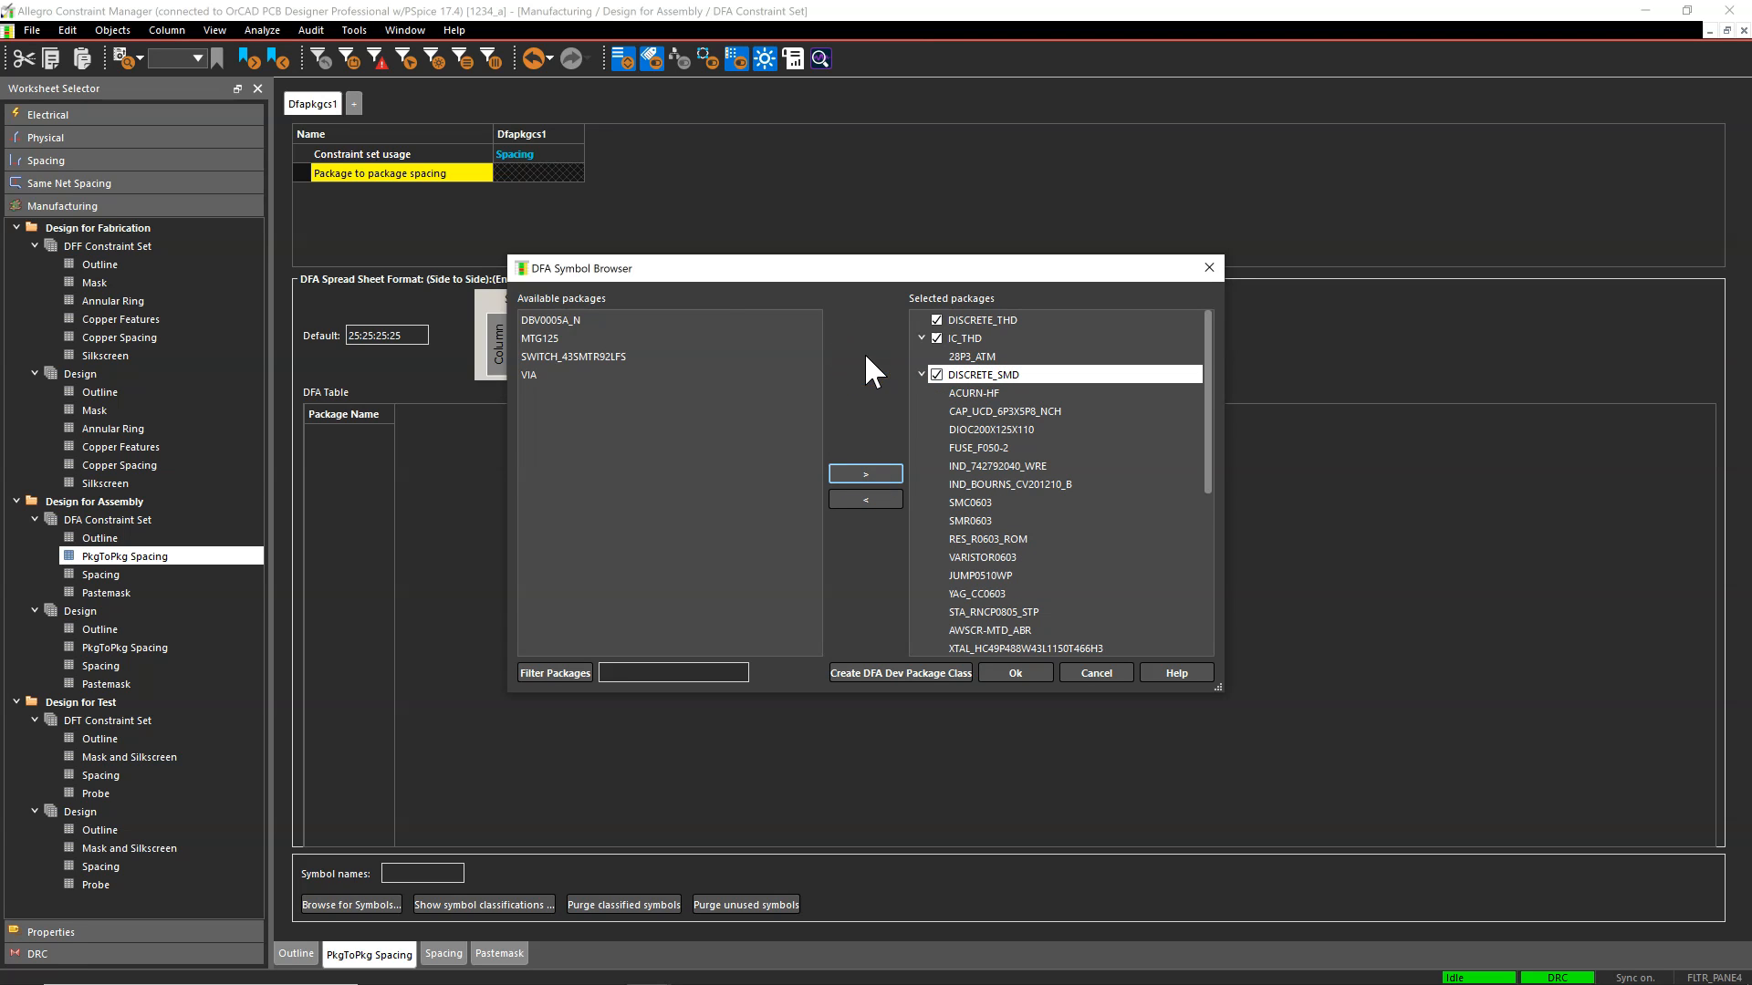
click(746, 317)
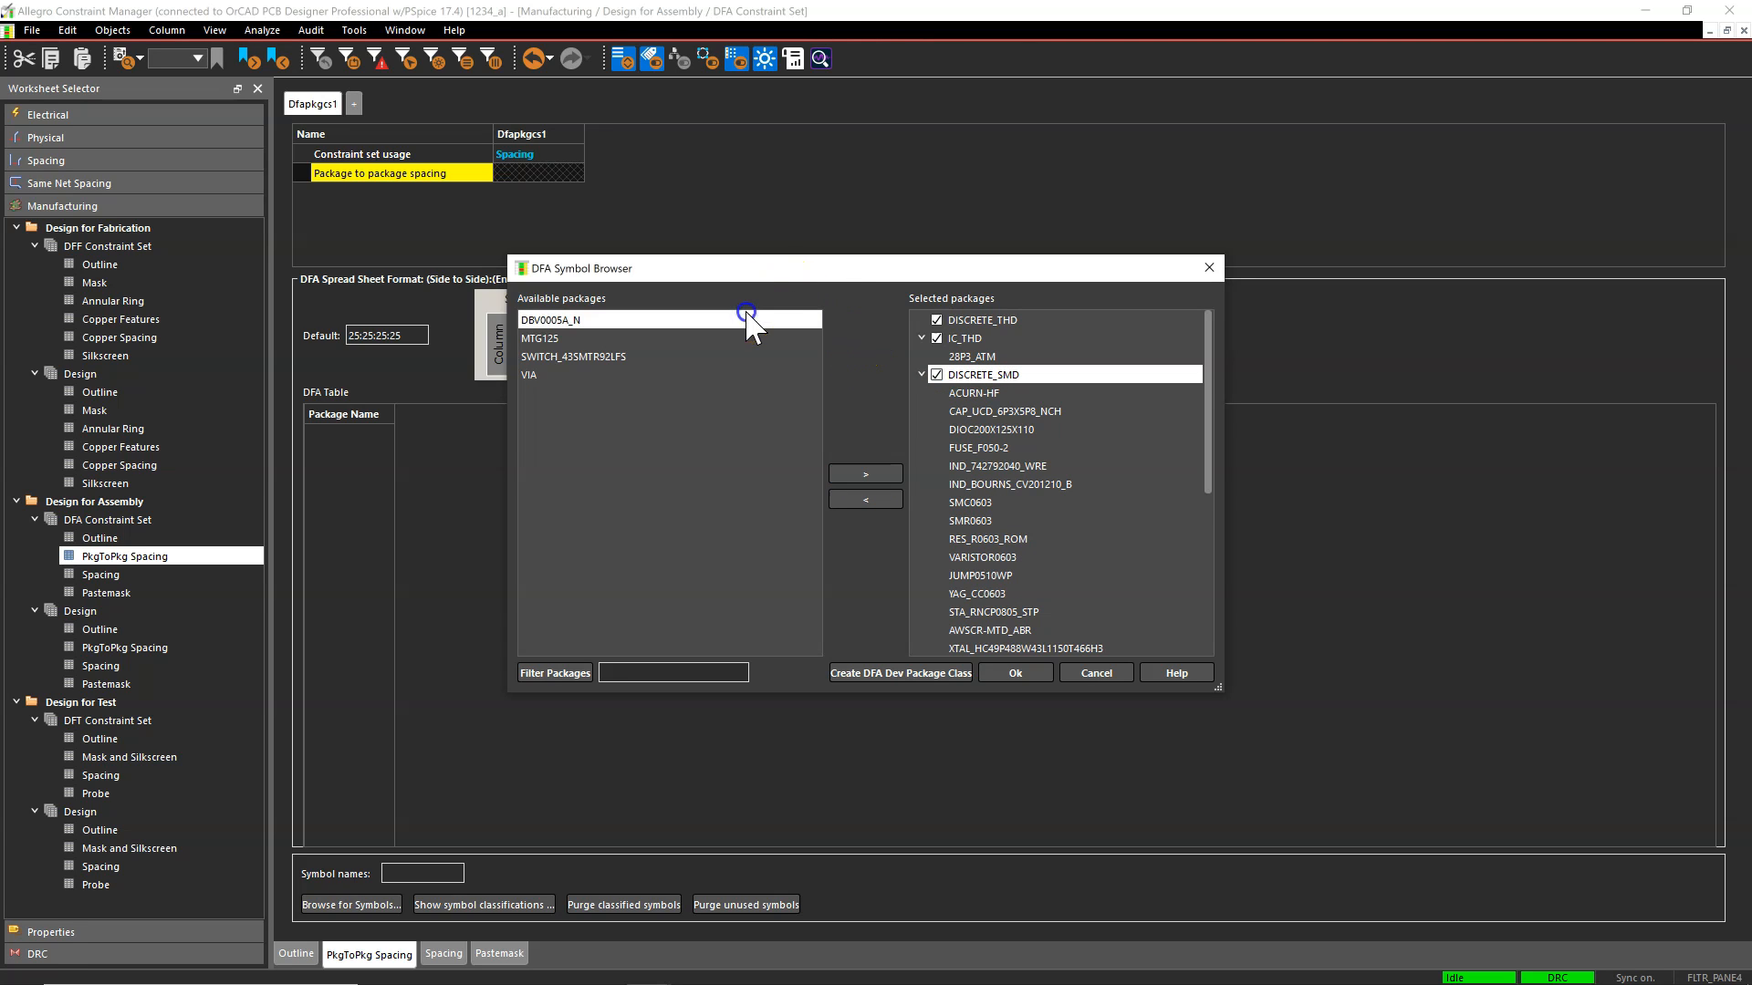
click(891, 471)
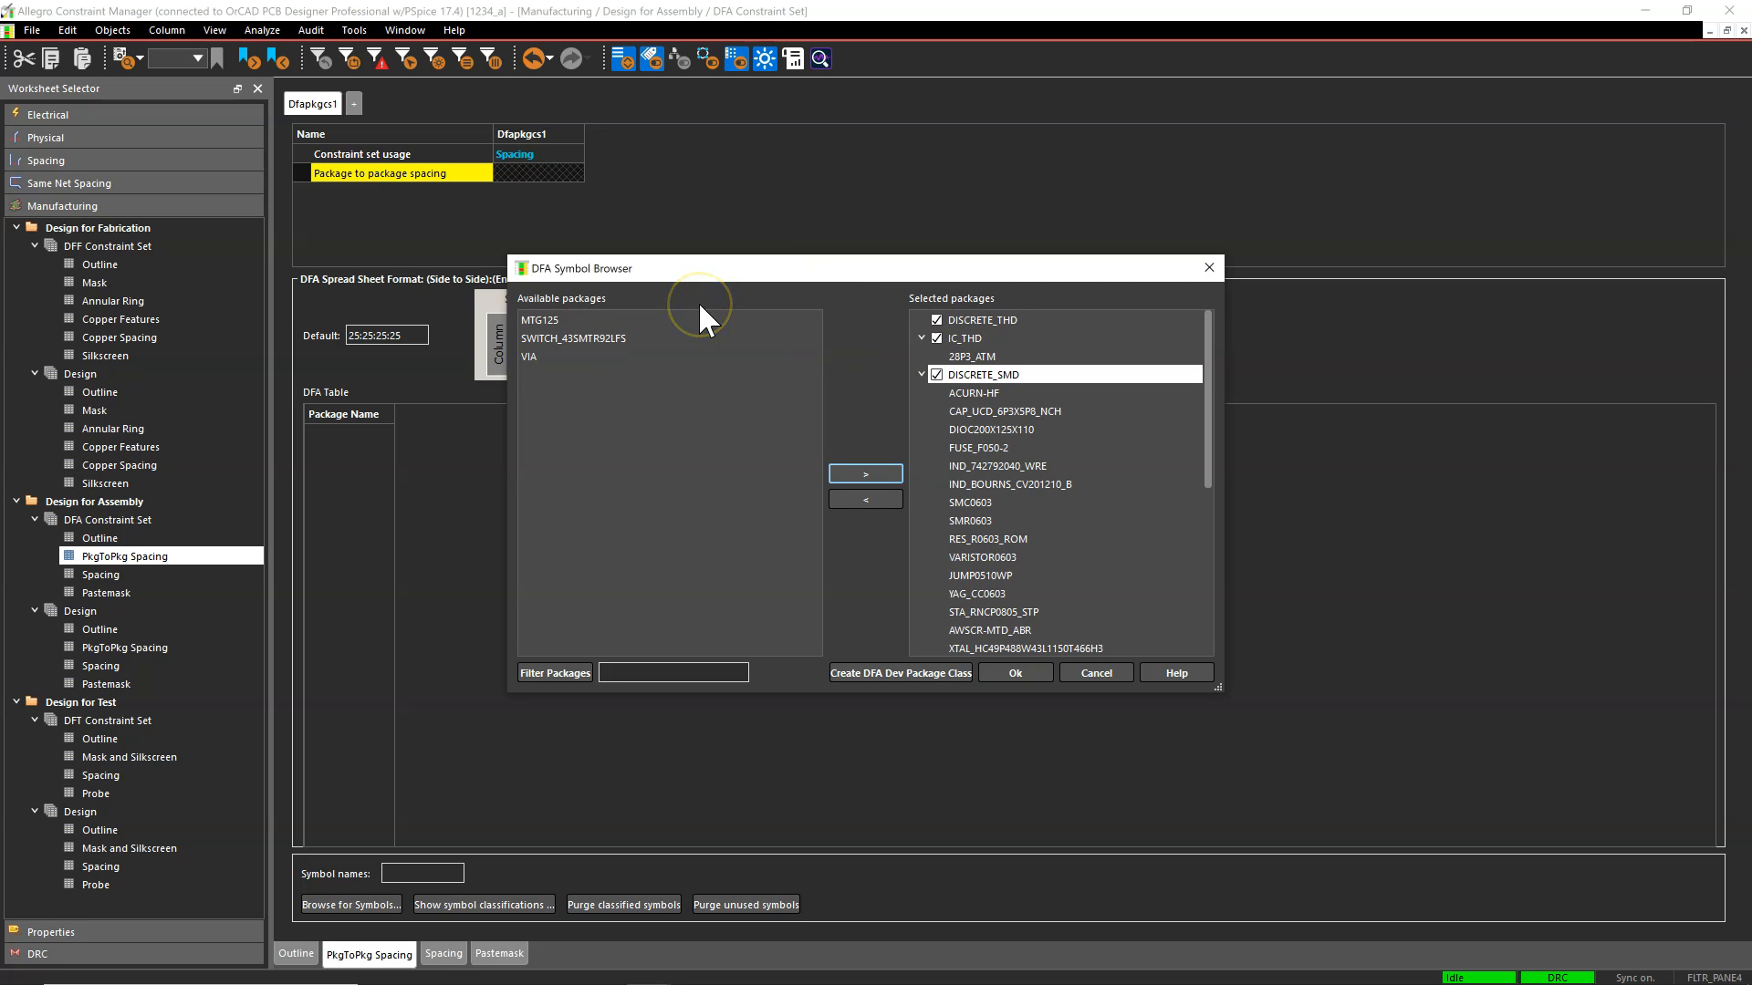
Collapse the DISCRETE_SMD class and add the SWITCH_43SMTR92LFS package to the IC_SMD class
click(669, 321)
click(657, 337)
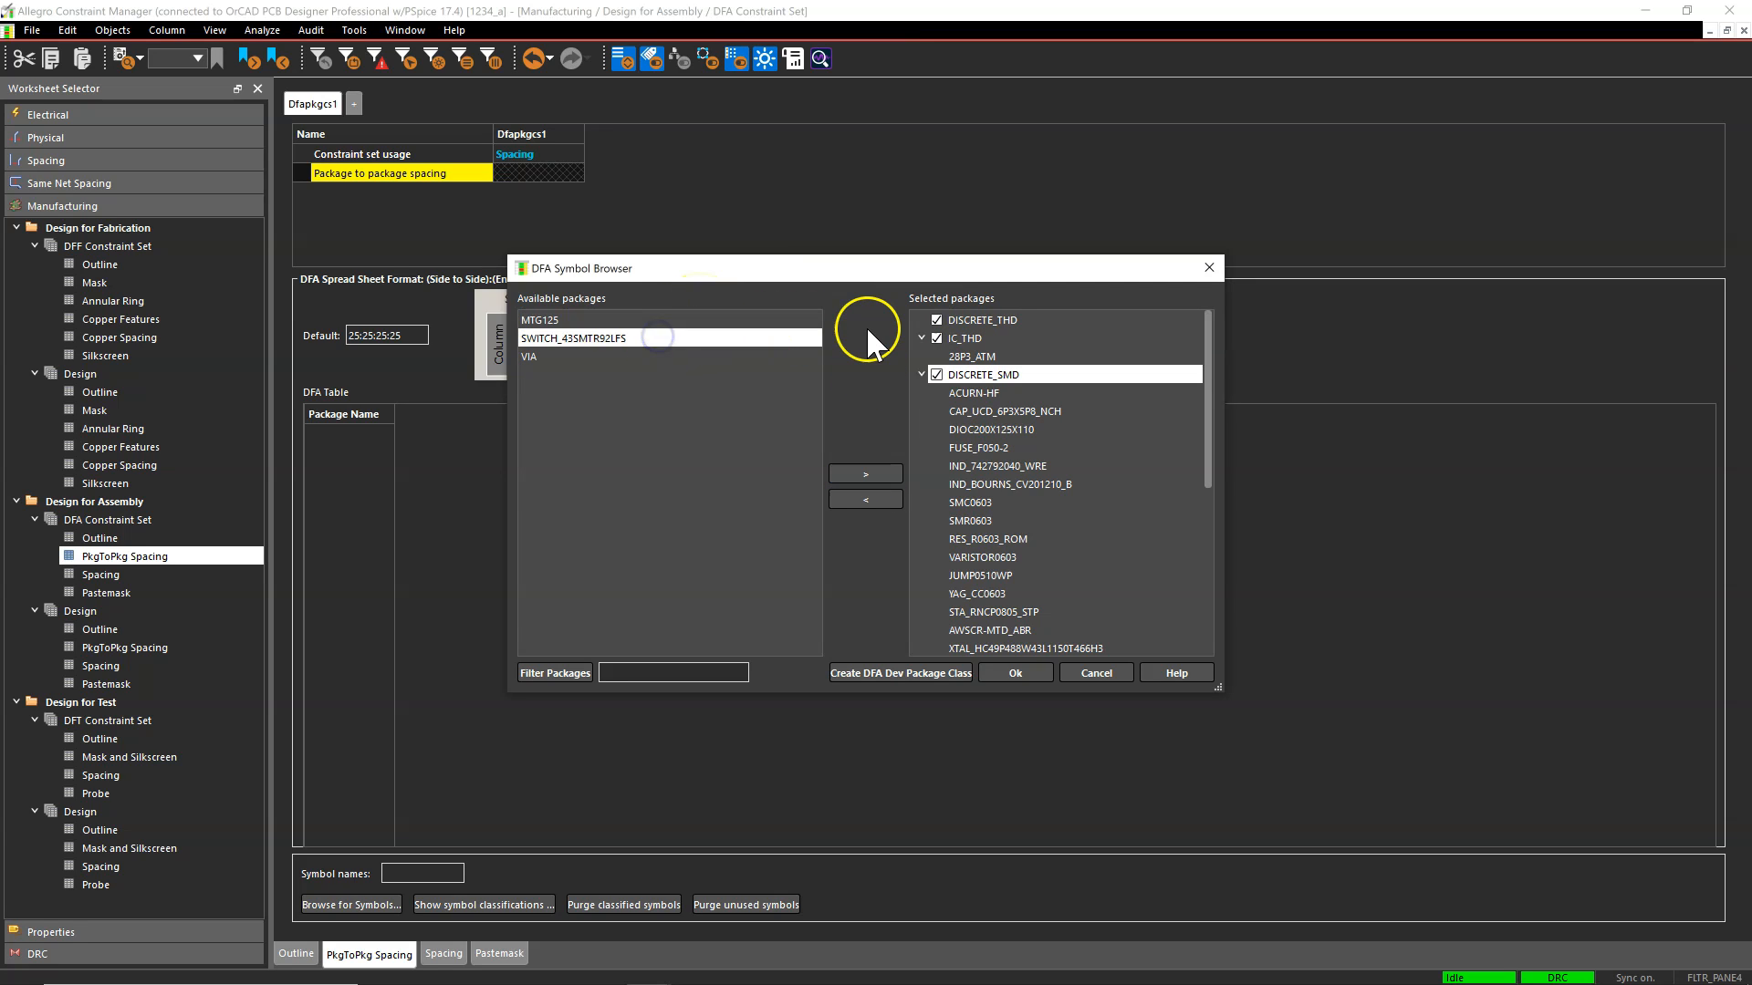
click(920, 370)
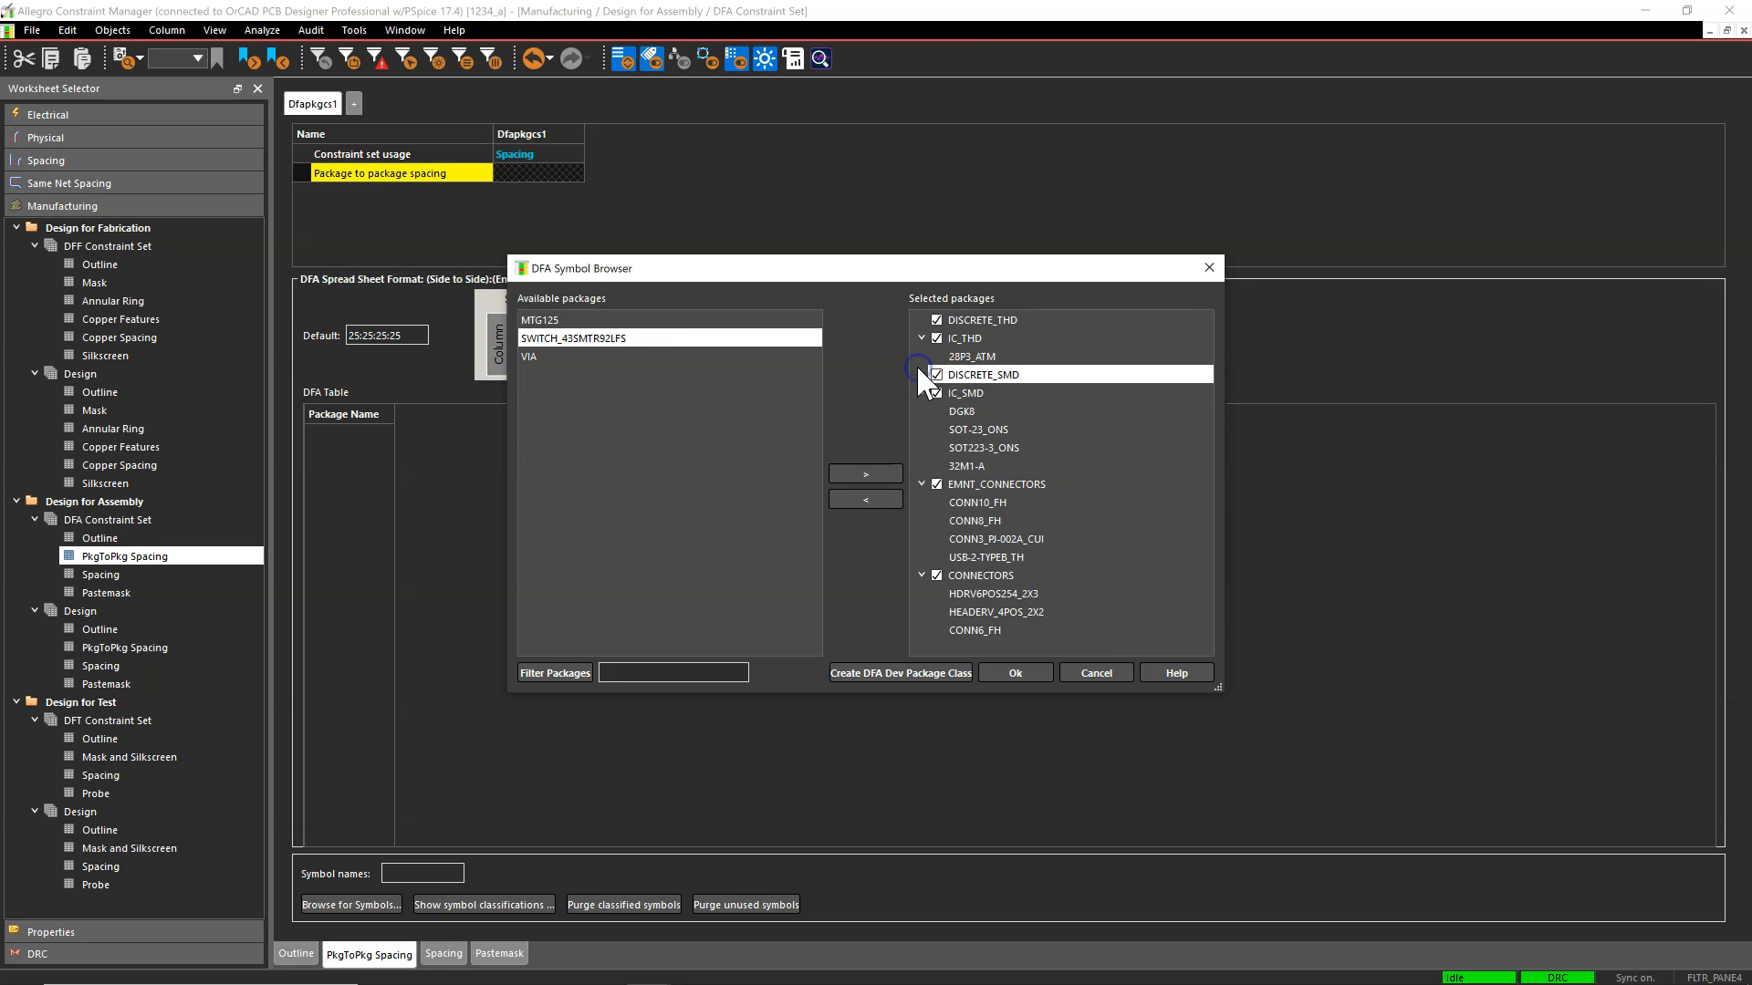
click(996, 401)
click(876, 473)
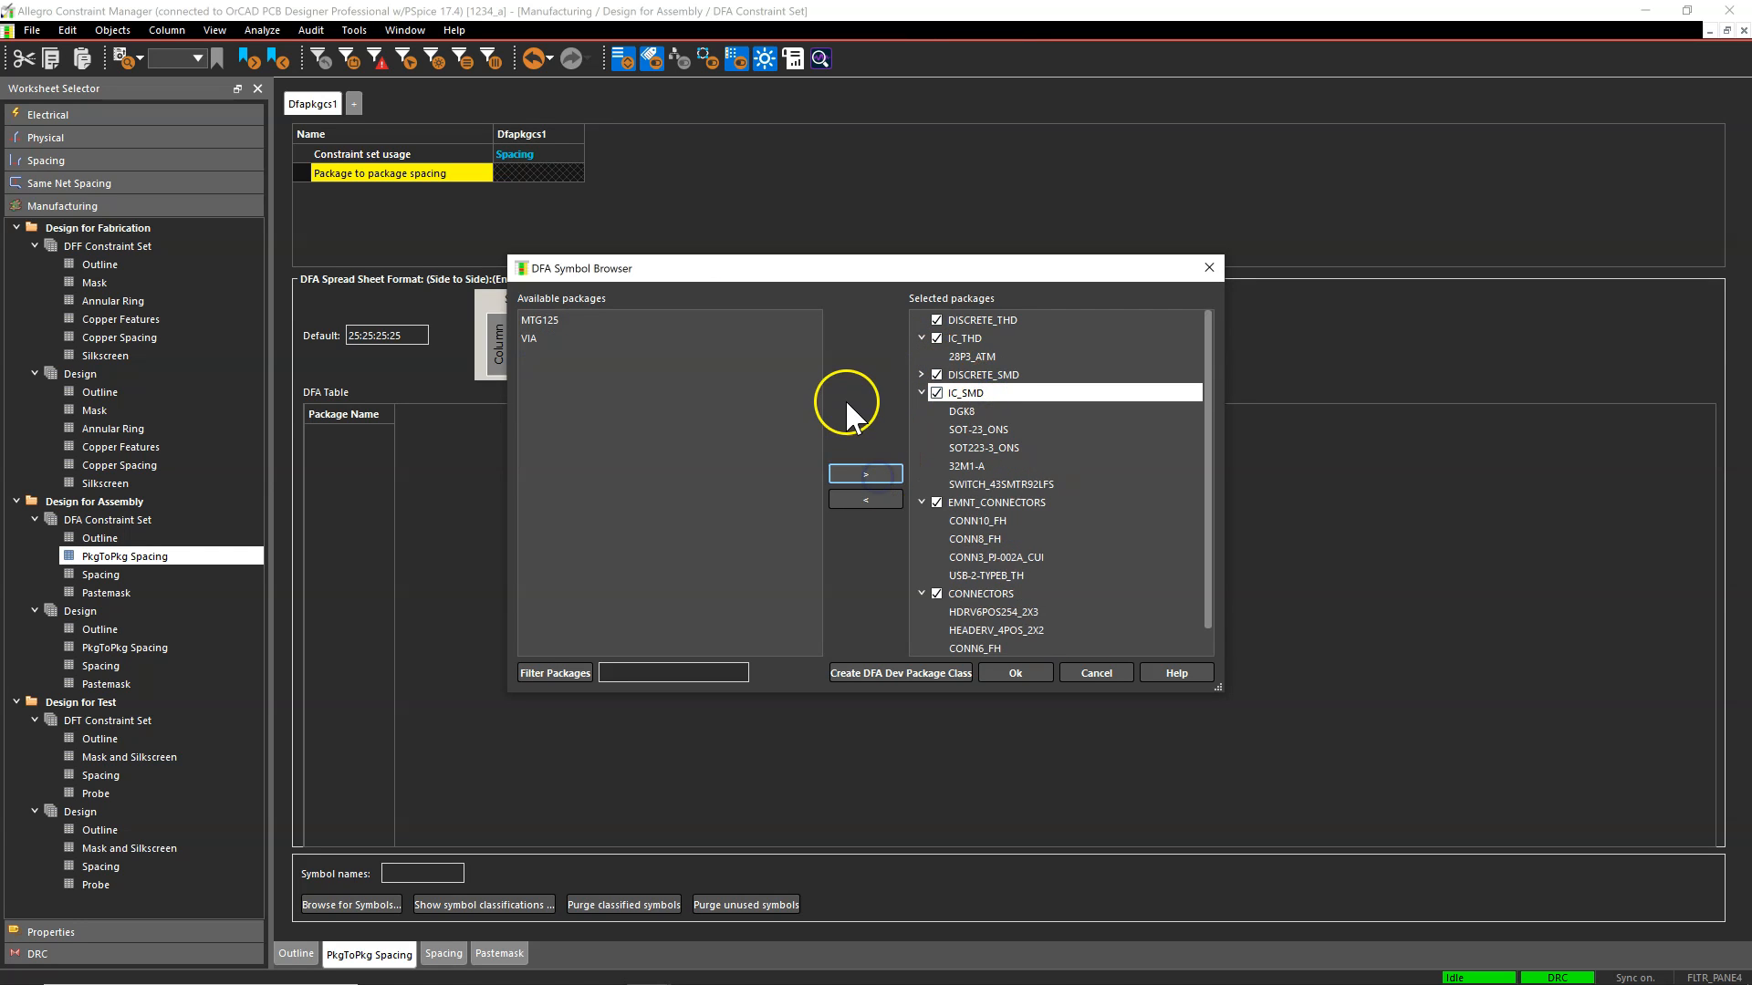
Add the remaining VIA and MTG125 packages together to the DISCRETE_SMD class
click(776, 338)
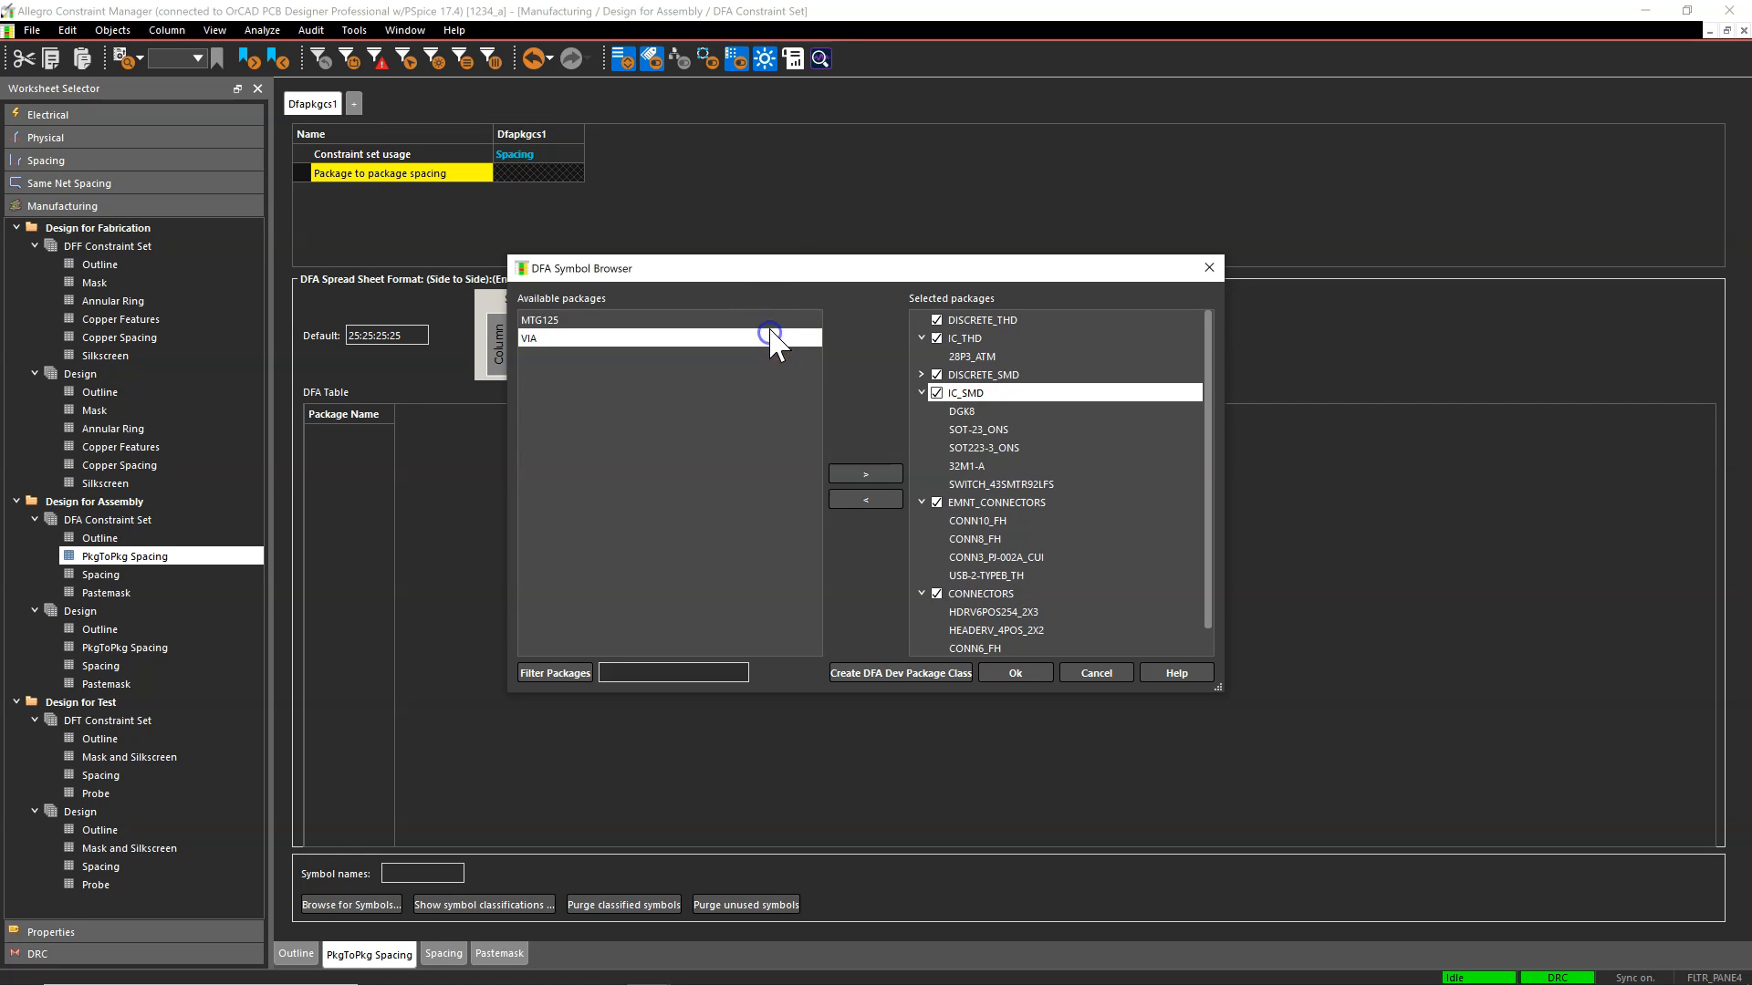
ctrl+click(769, 321)
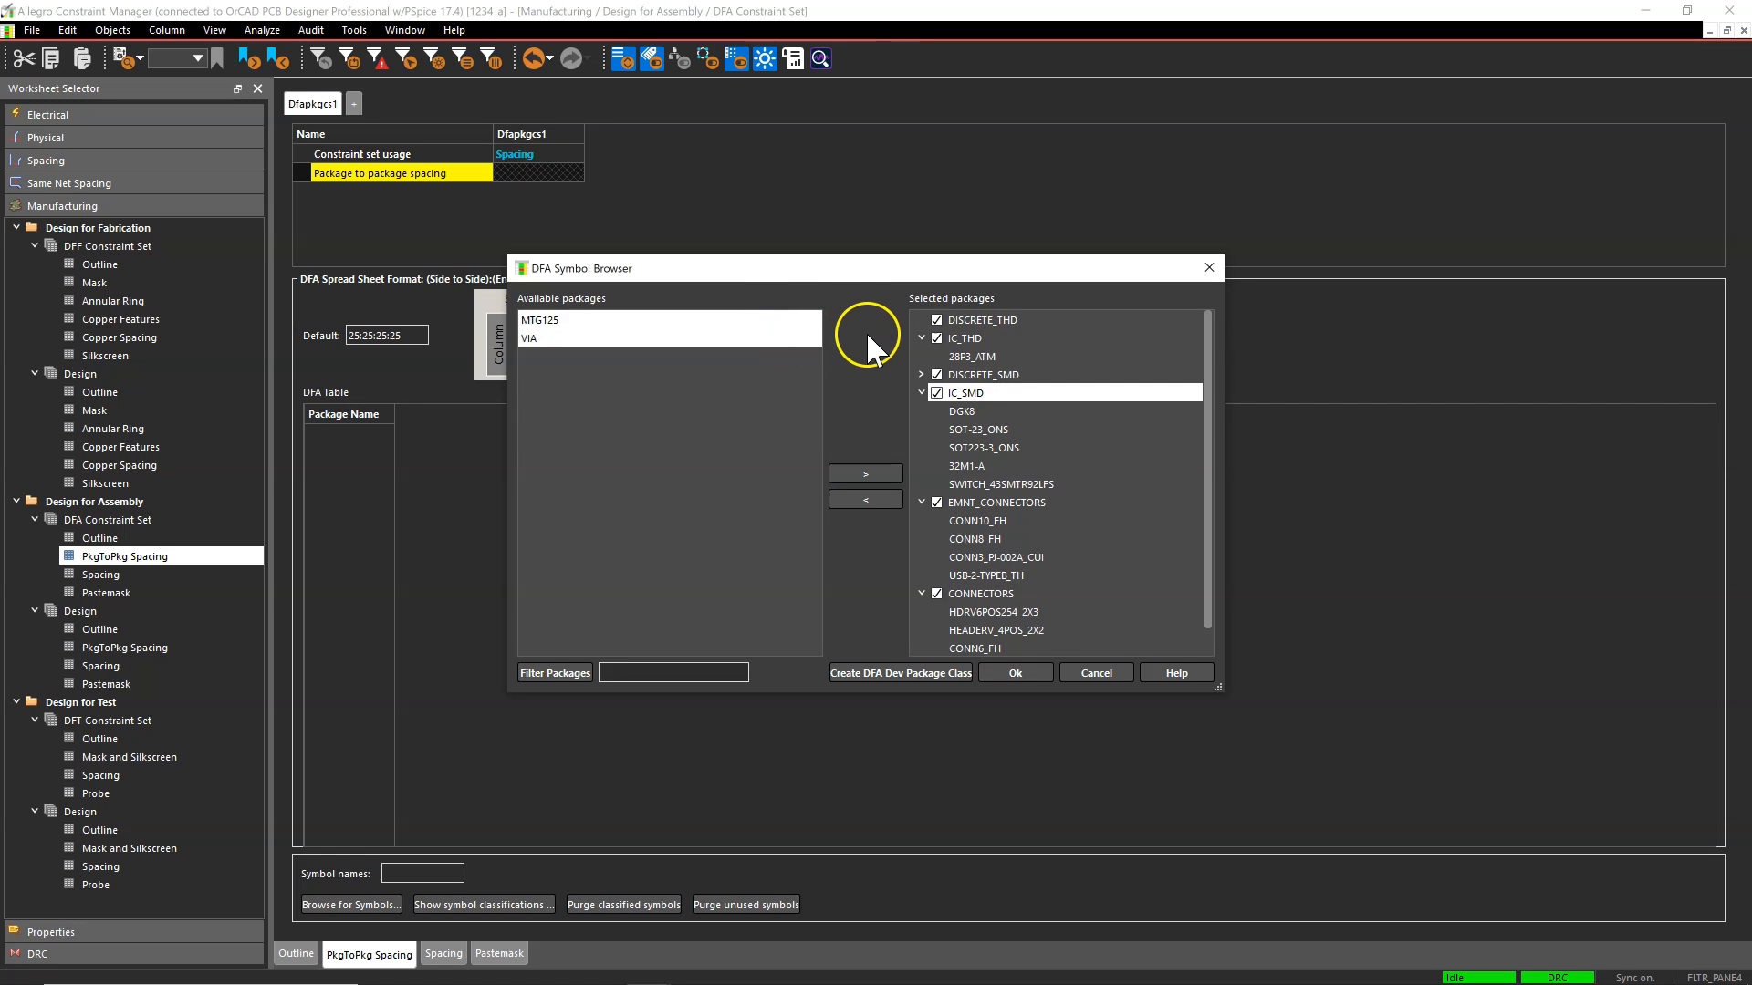
click(934, 375)
click(867, 473)
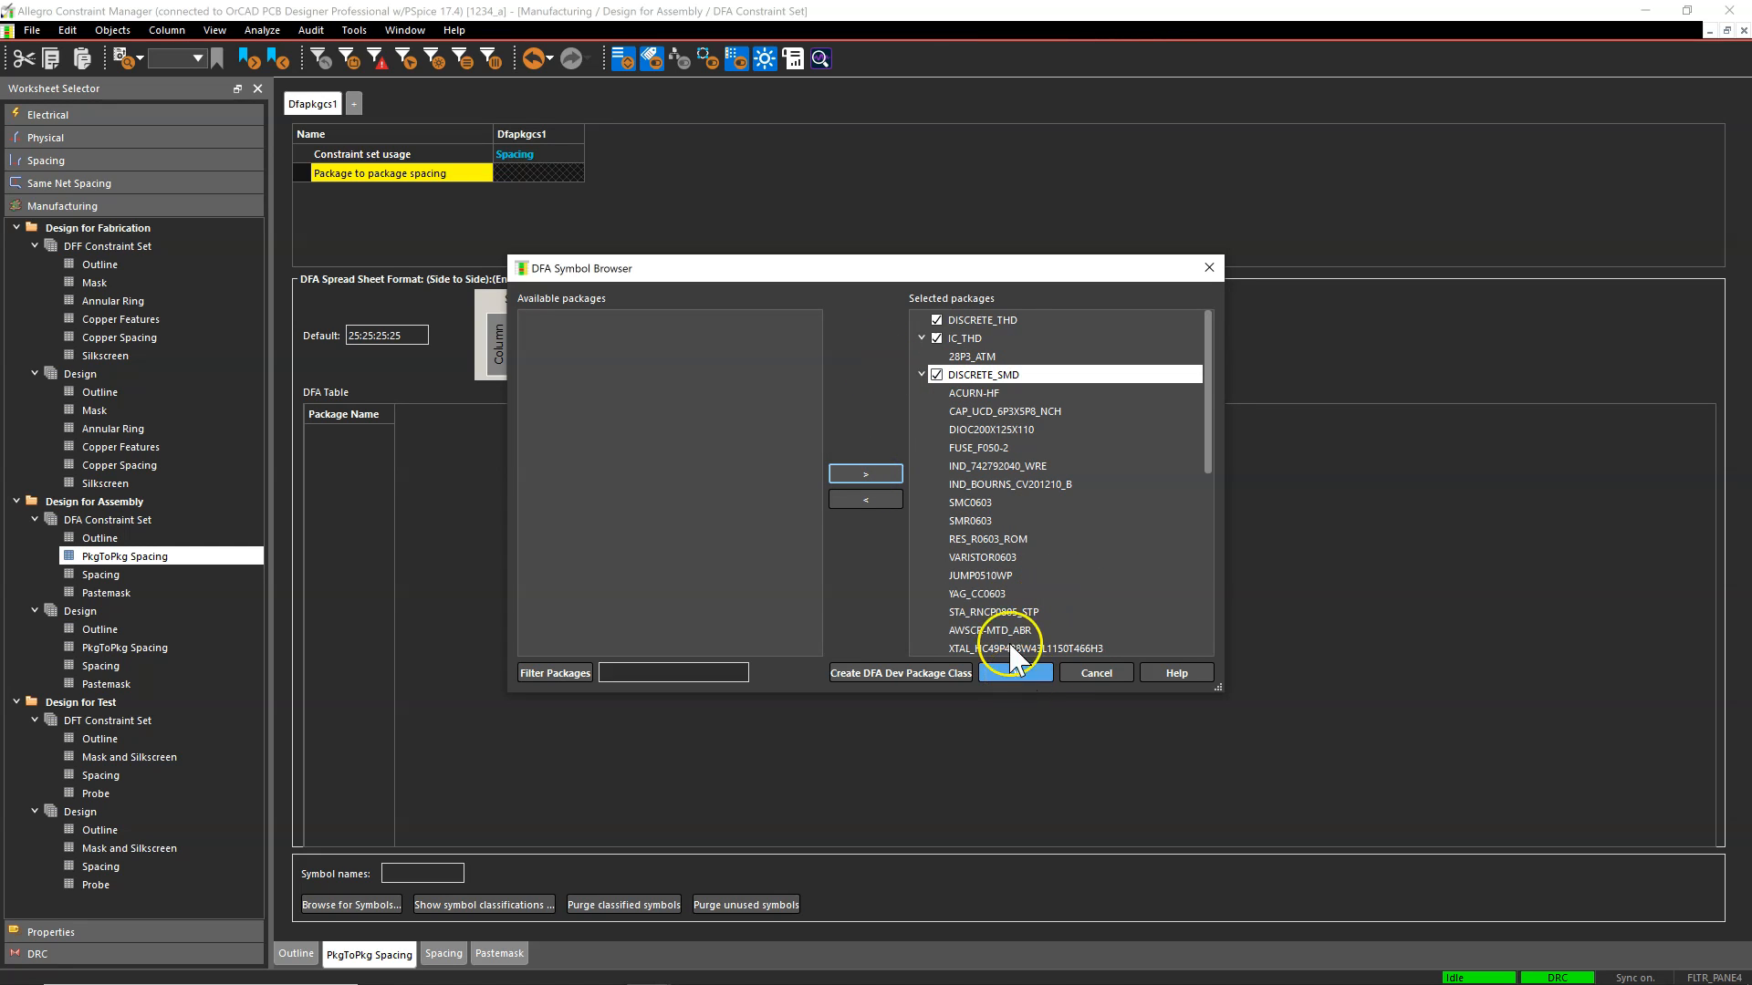
Move MTG125 from the DISCRETE_SMD class to EMNT_CONNECTORS and accept the package class assignments
scroll(991, 493, down, 2)
scroll(991, 489, down, 1)
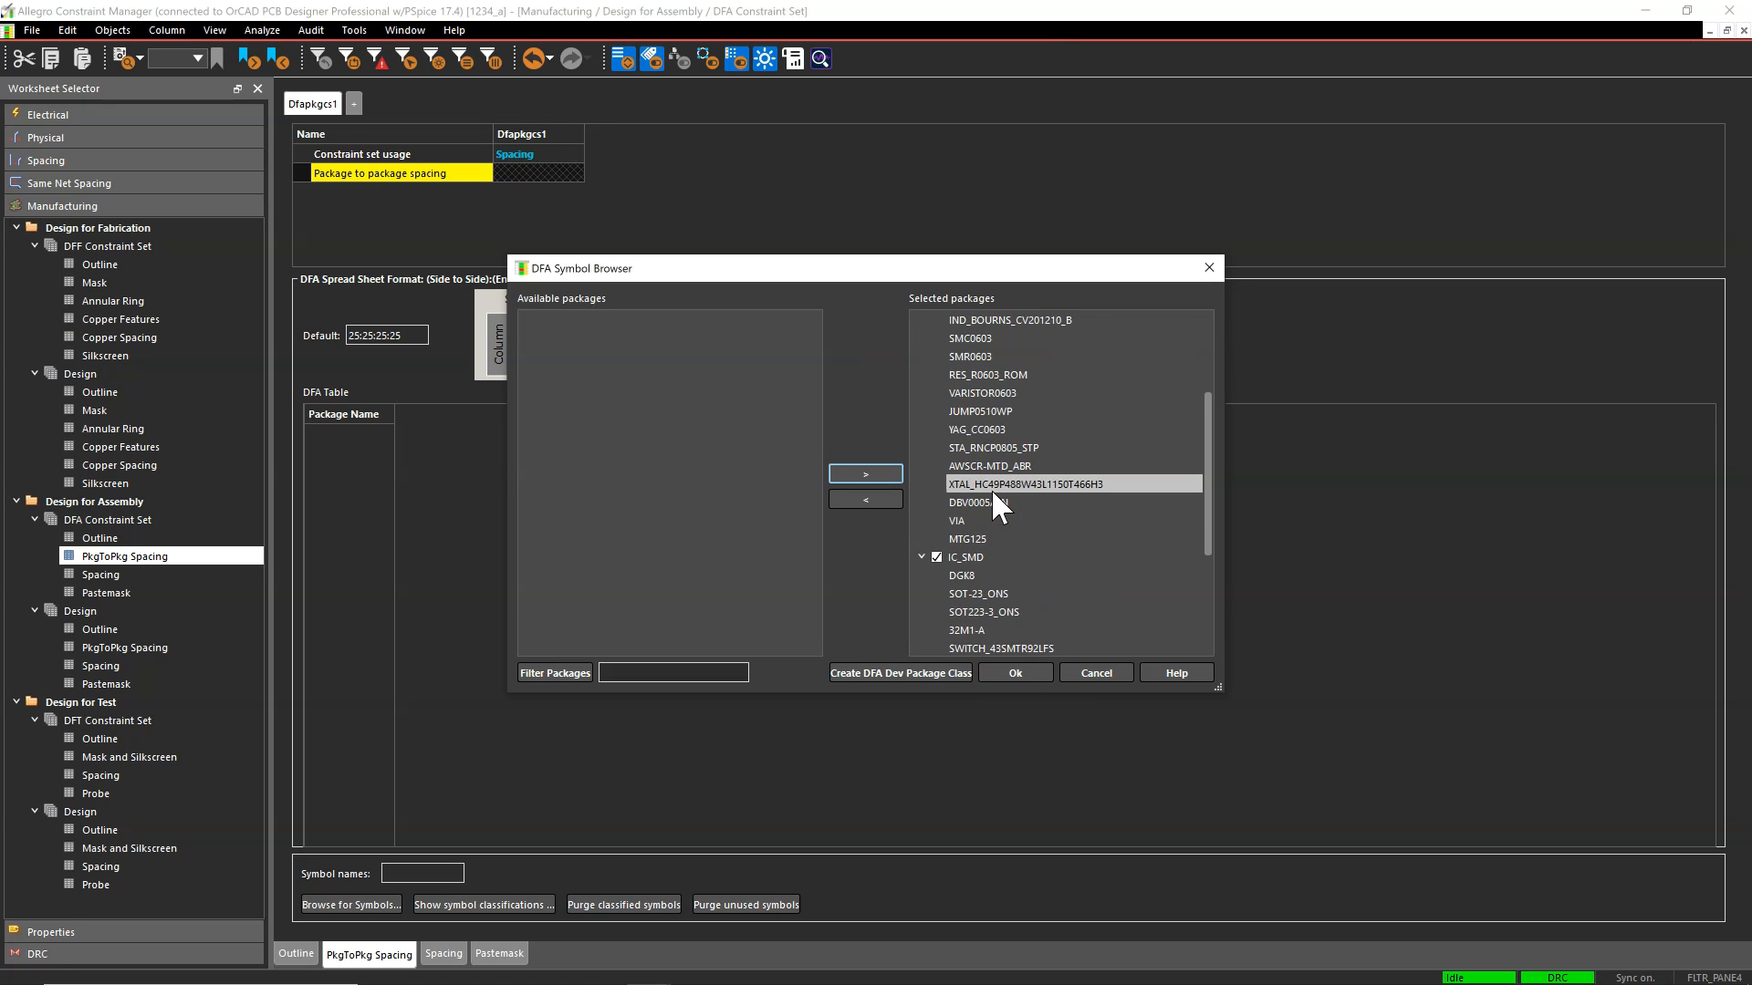
click(1006, 533)
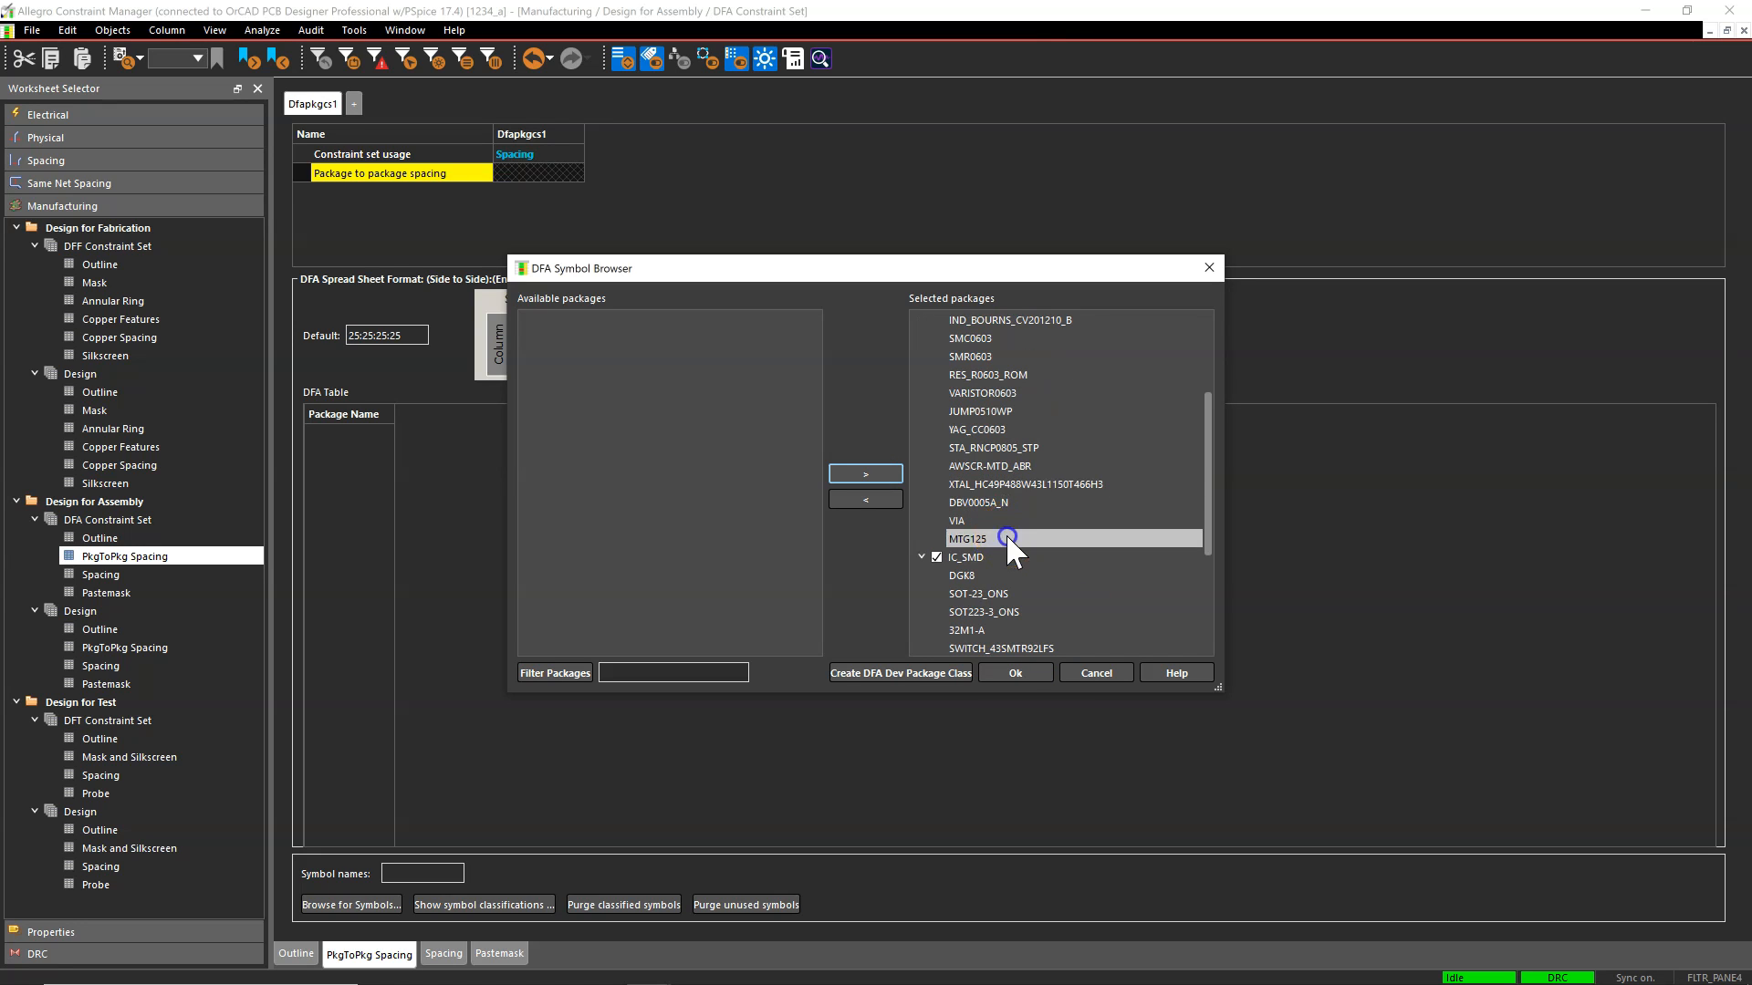
click(879, 500)
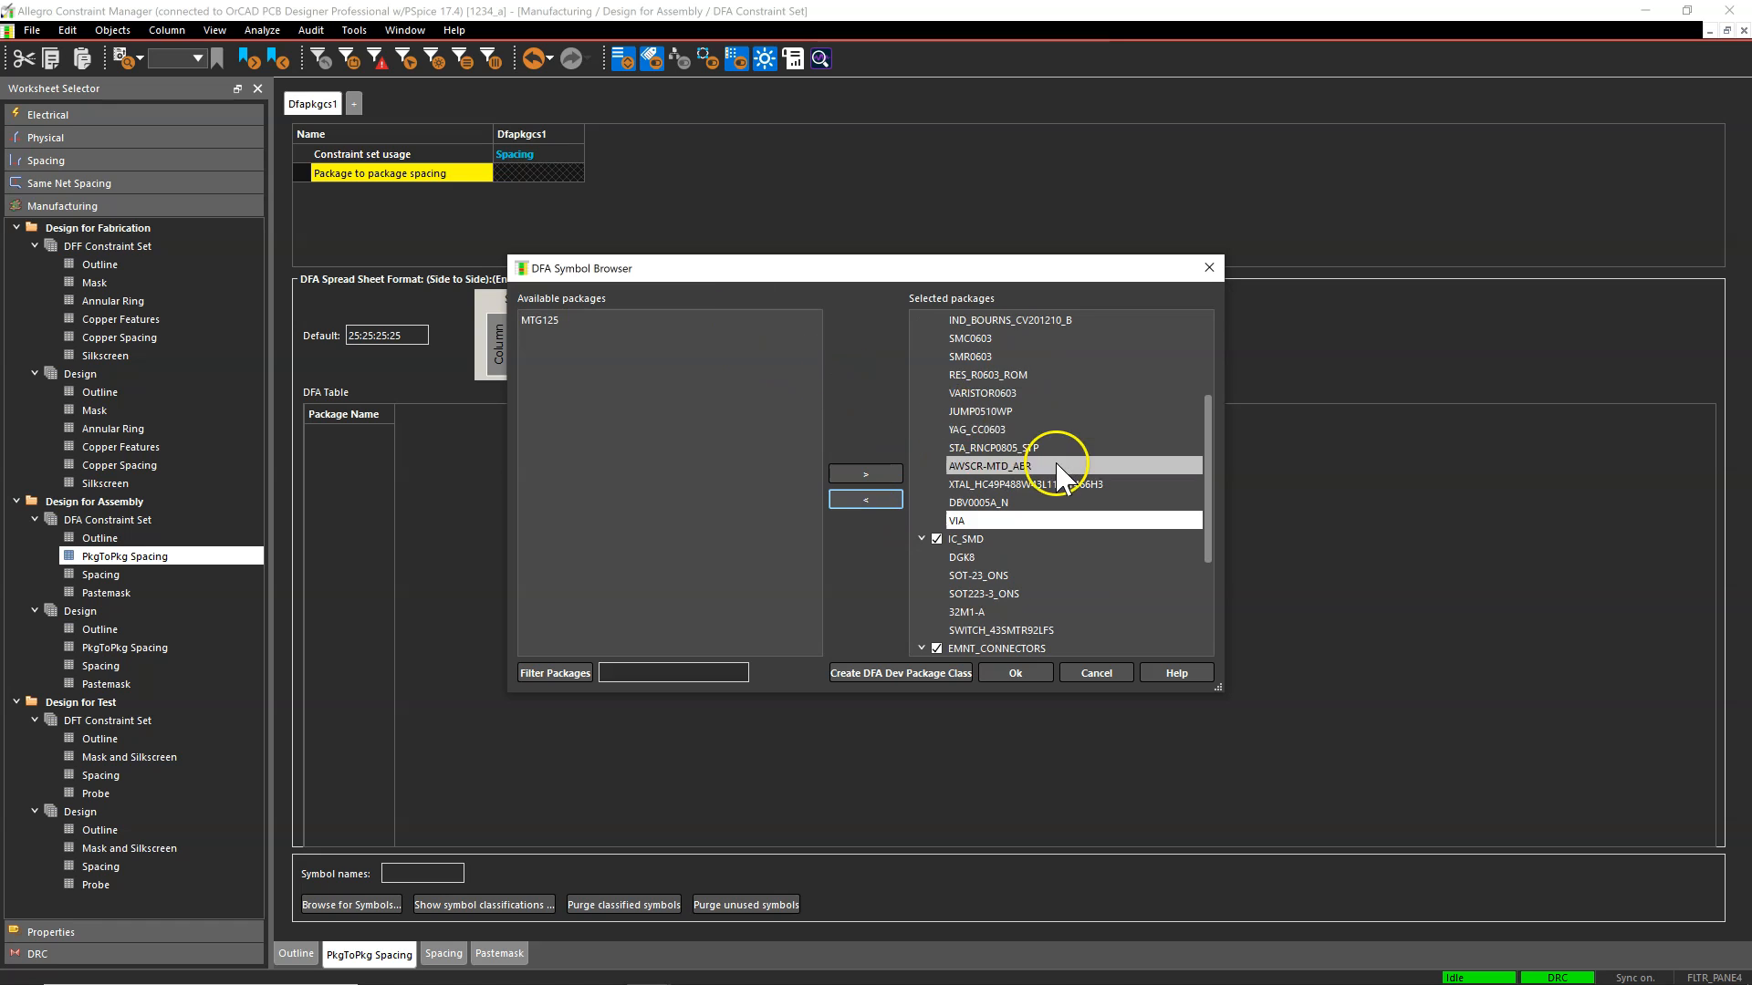
scroll(1049, 363, up, 3)
click(921, 374)
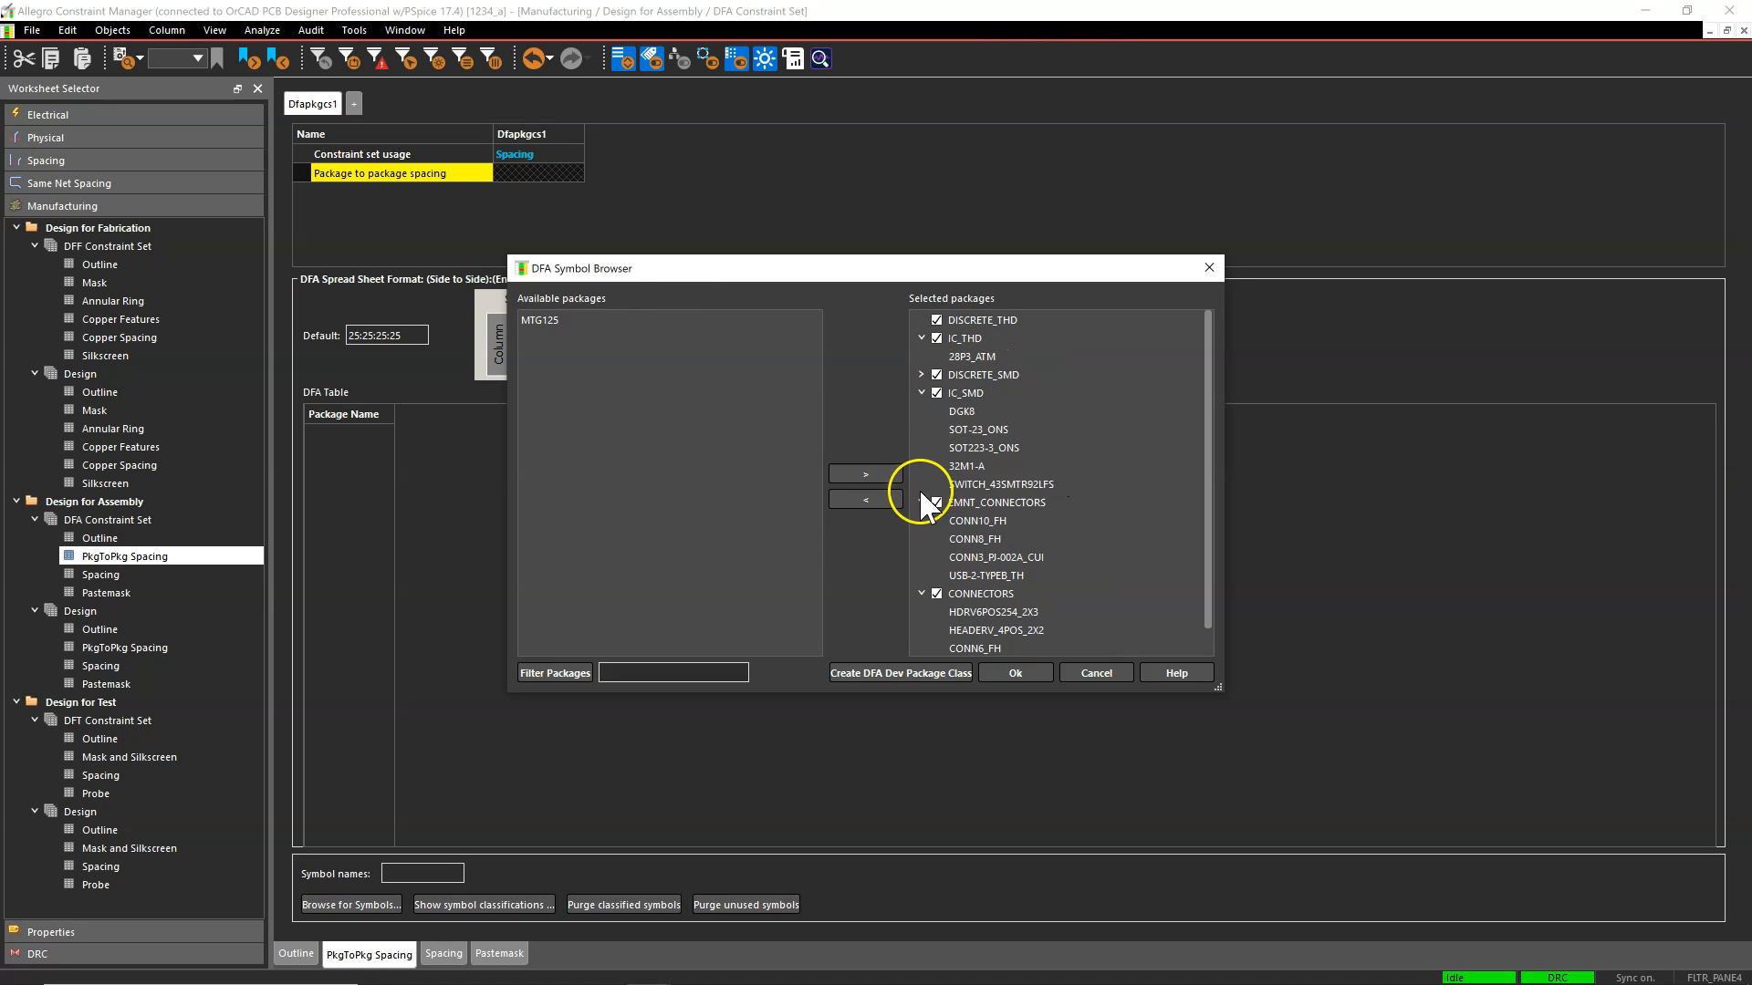
click(641, 320)
click(940, 503)
click(865, 473)
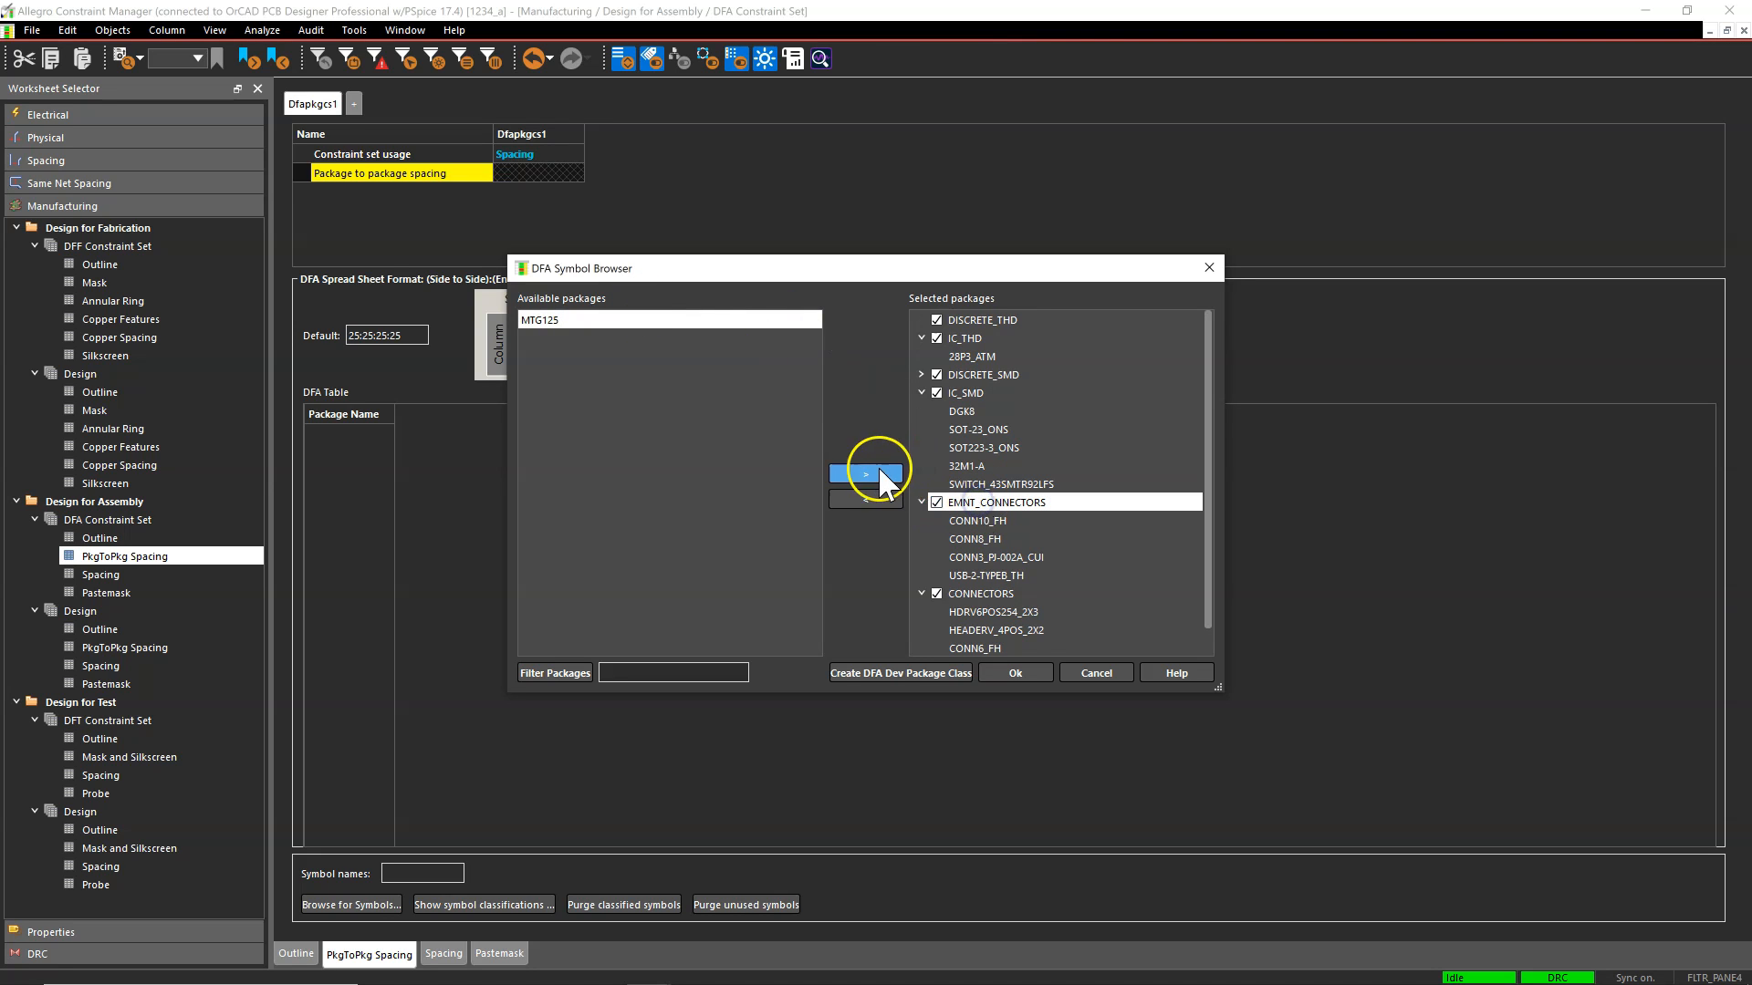
click(1021, 670)
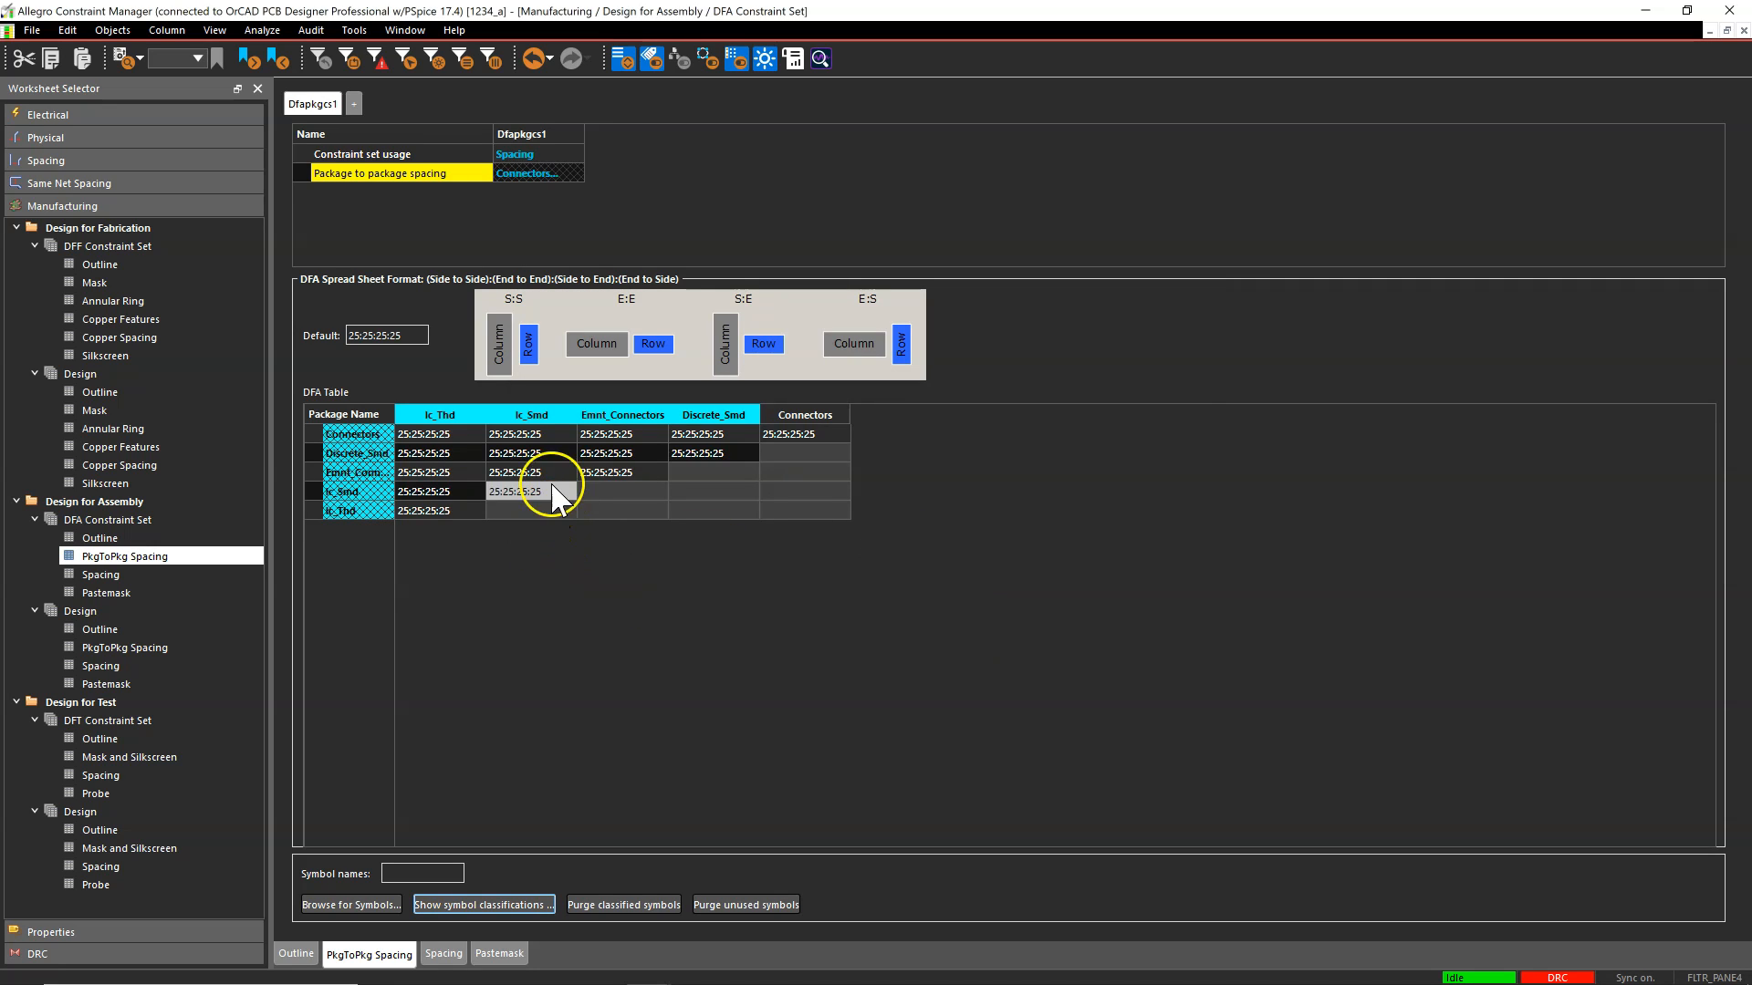
Inspect the Ic_Smd and Emnt_Connectors spacing cells in the Connectors row of the DFA table
double_click(538, 434)
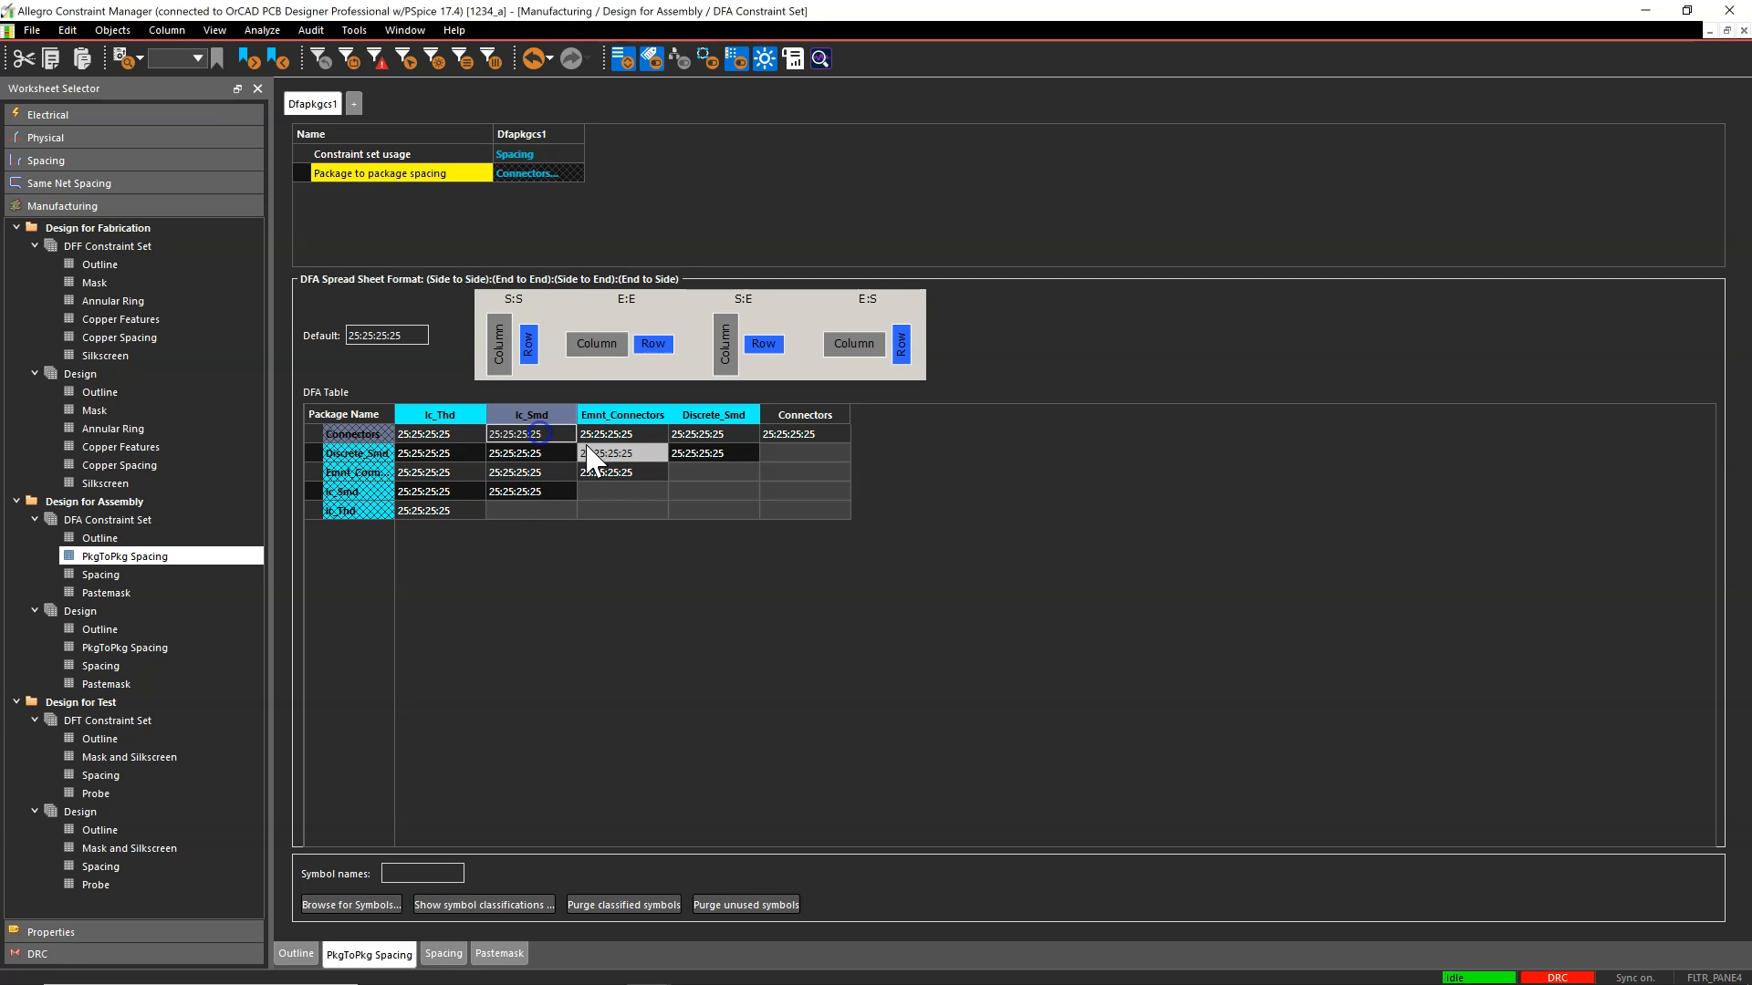
click(563, 429)
key(Tab)
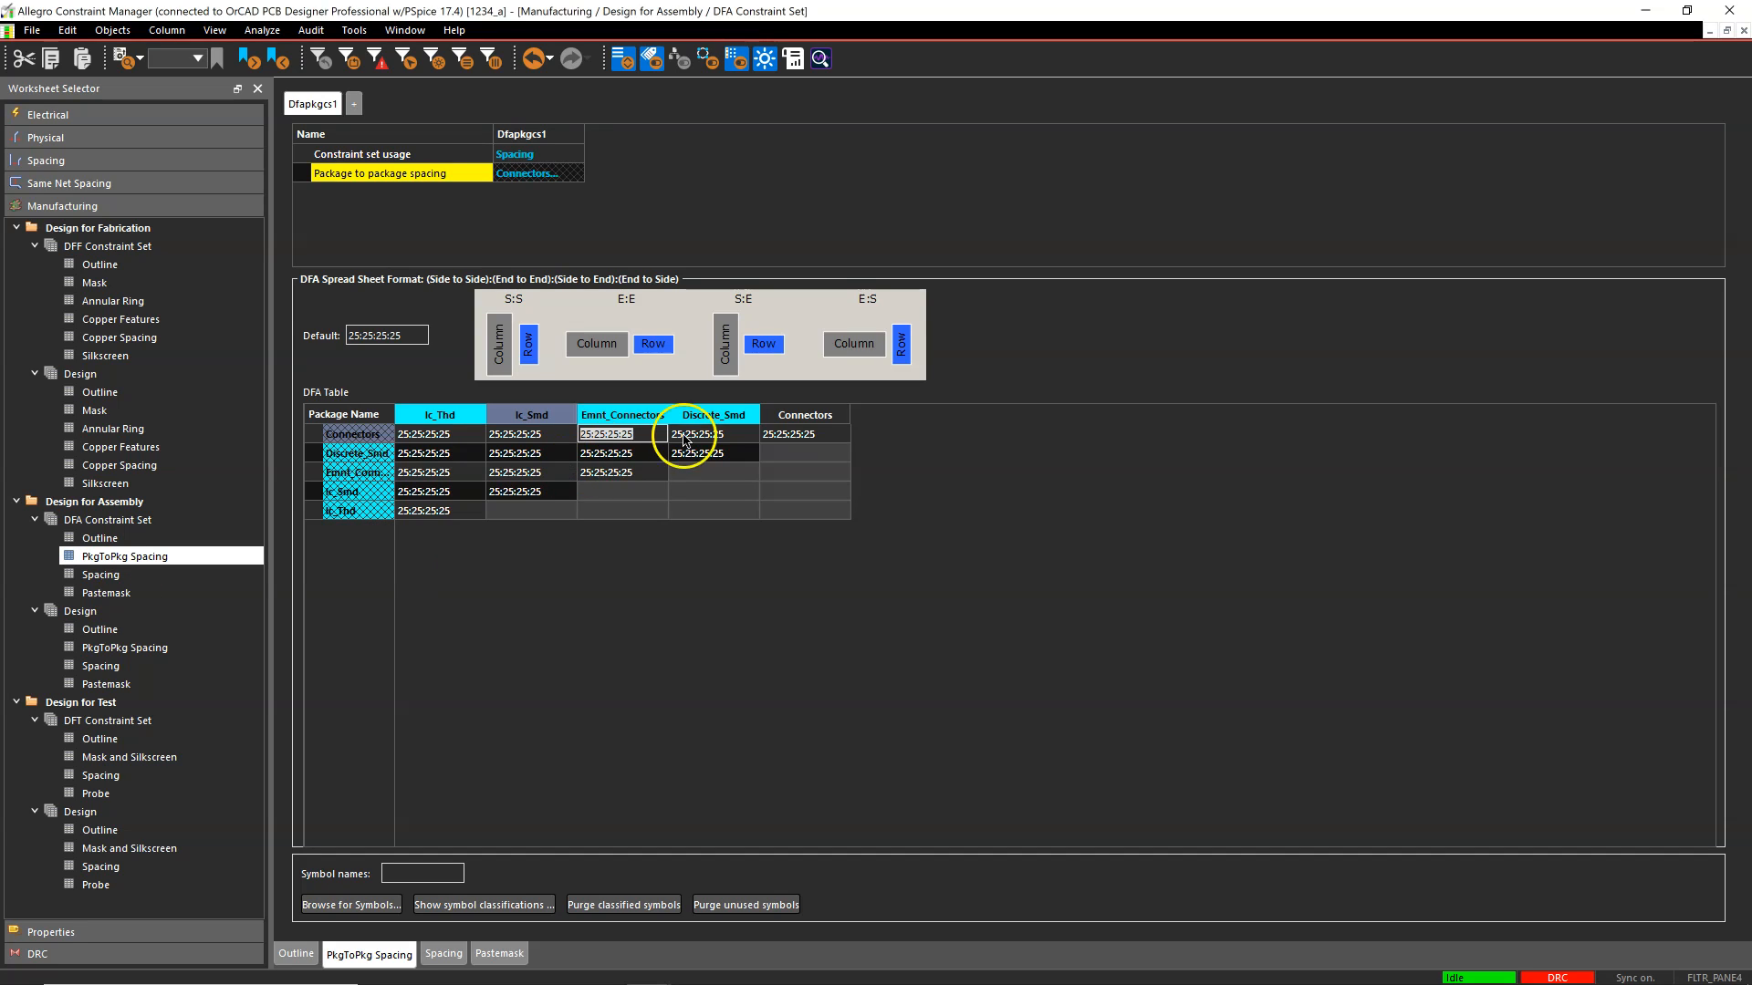
click(860, 175)
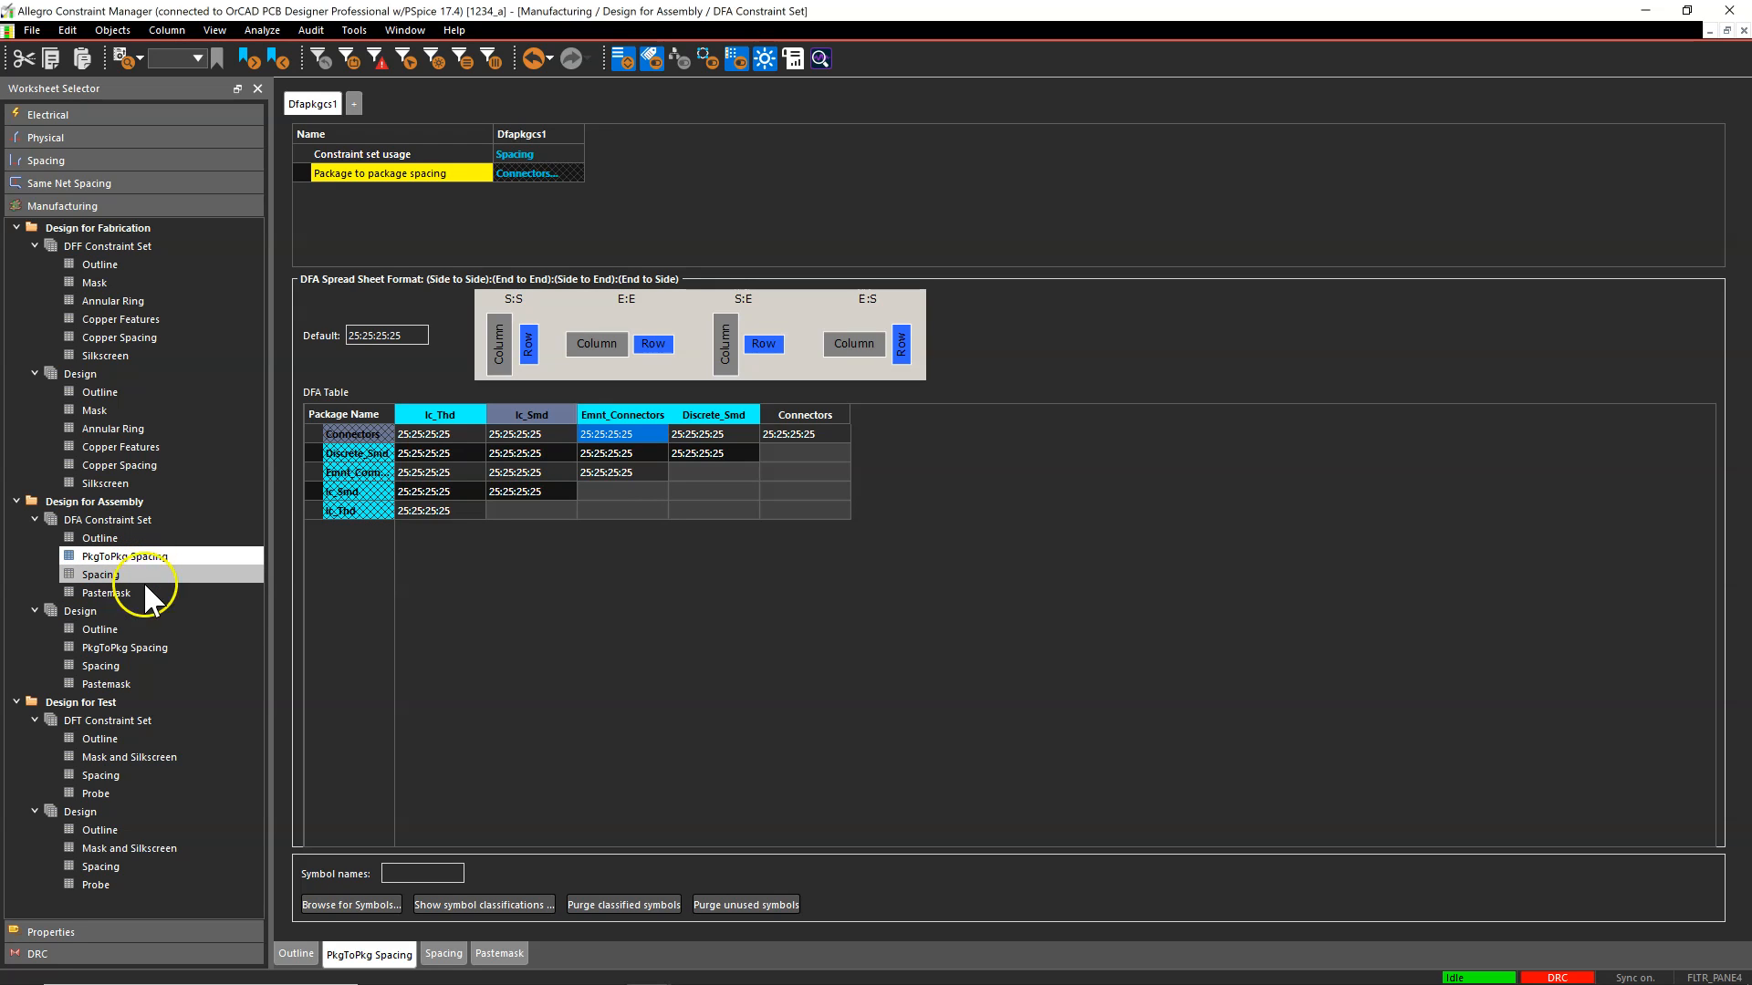
Examine the Pastemask constraints of the Primary entry in the Design for Assembly design worksheets
click(139, 683)
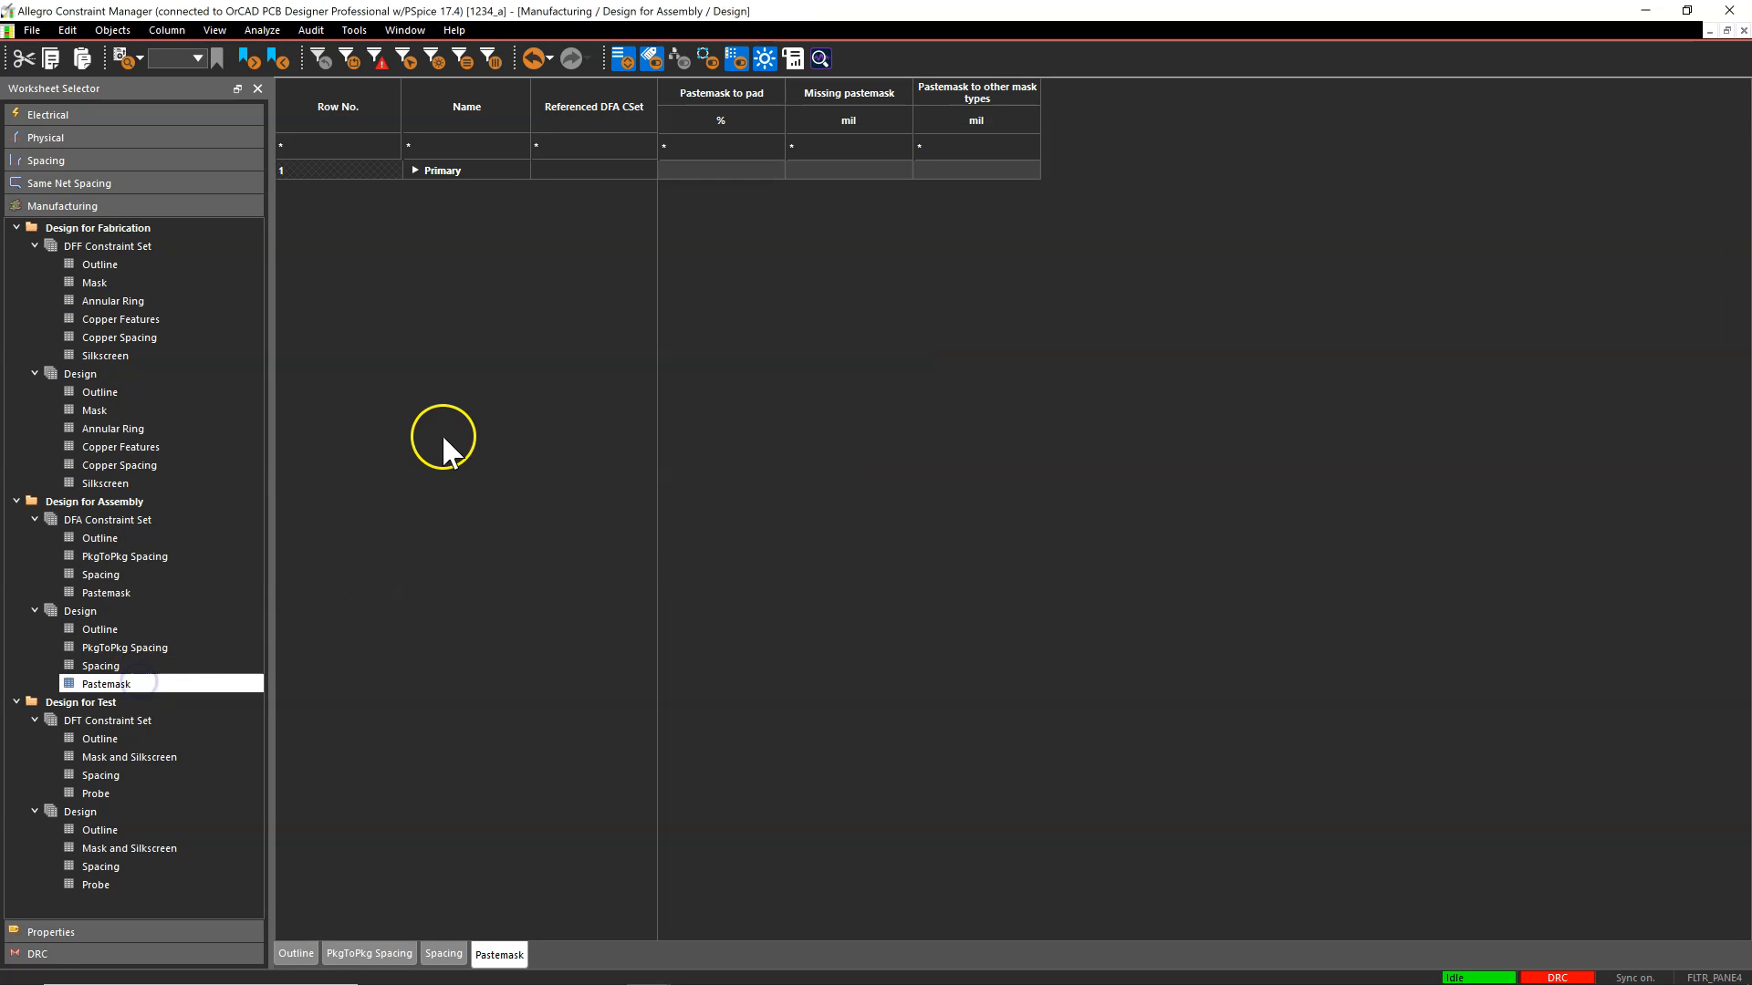
click(428, 176)
click(821, 242)
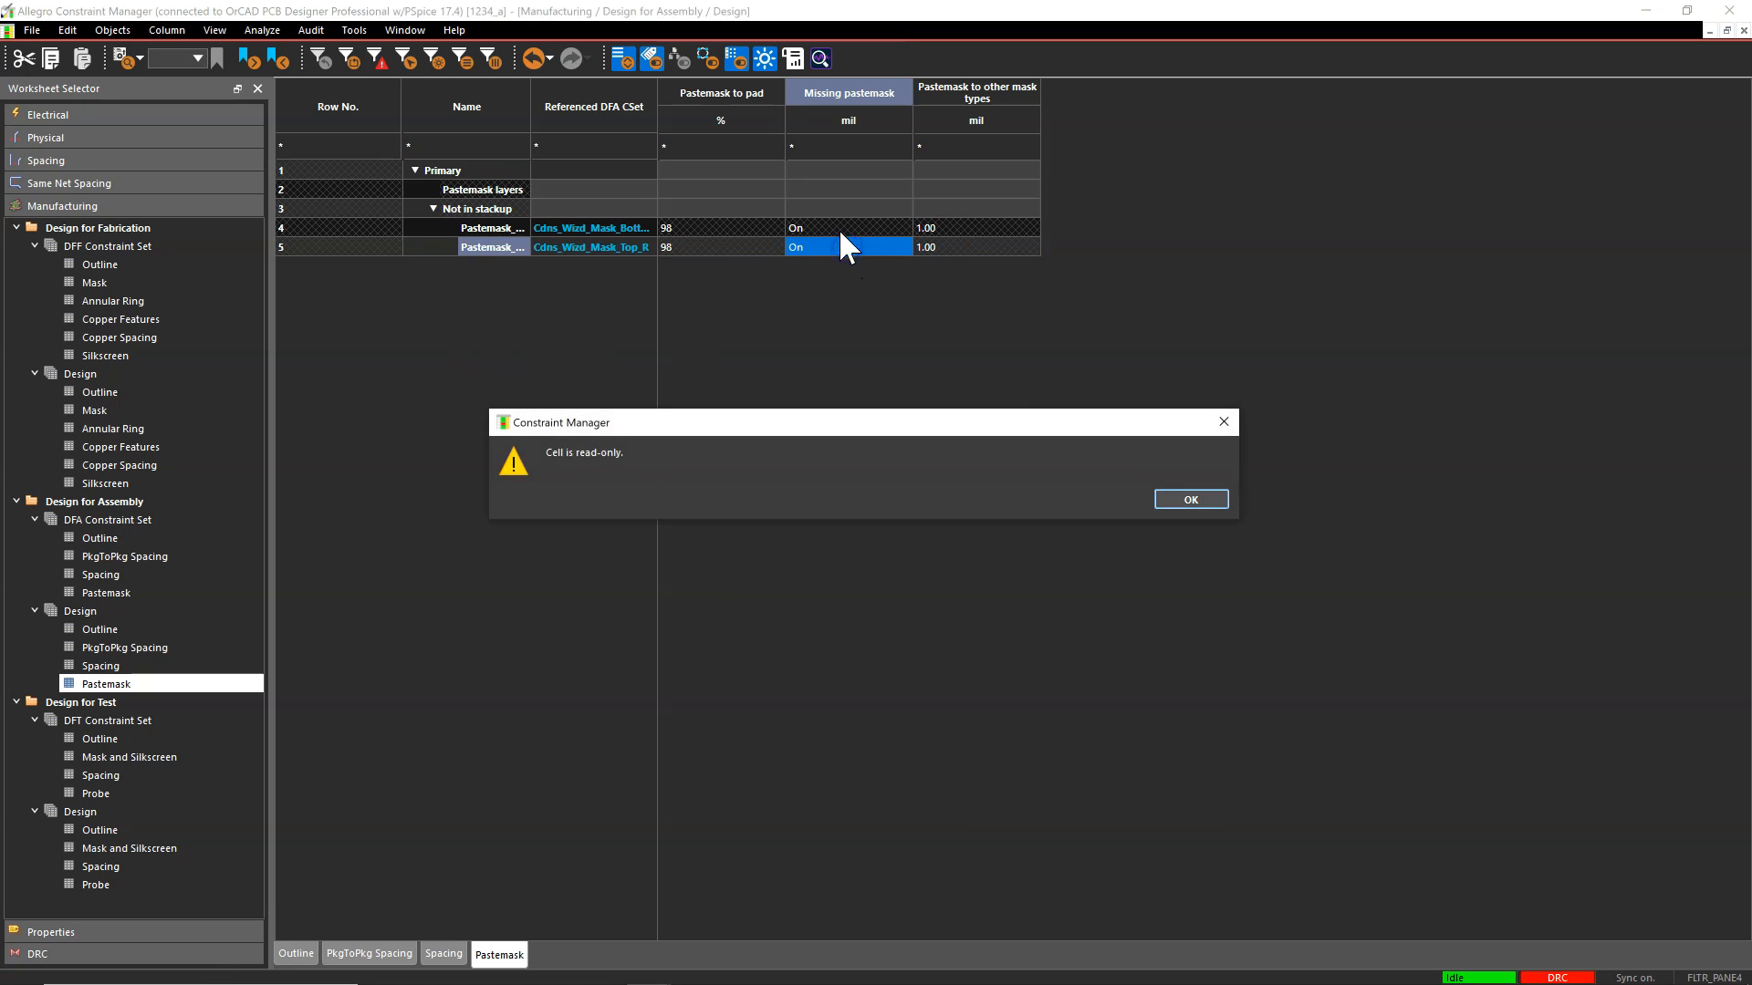
click(1175, 494)
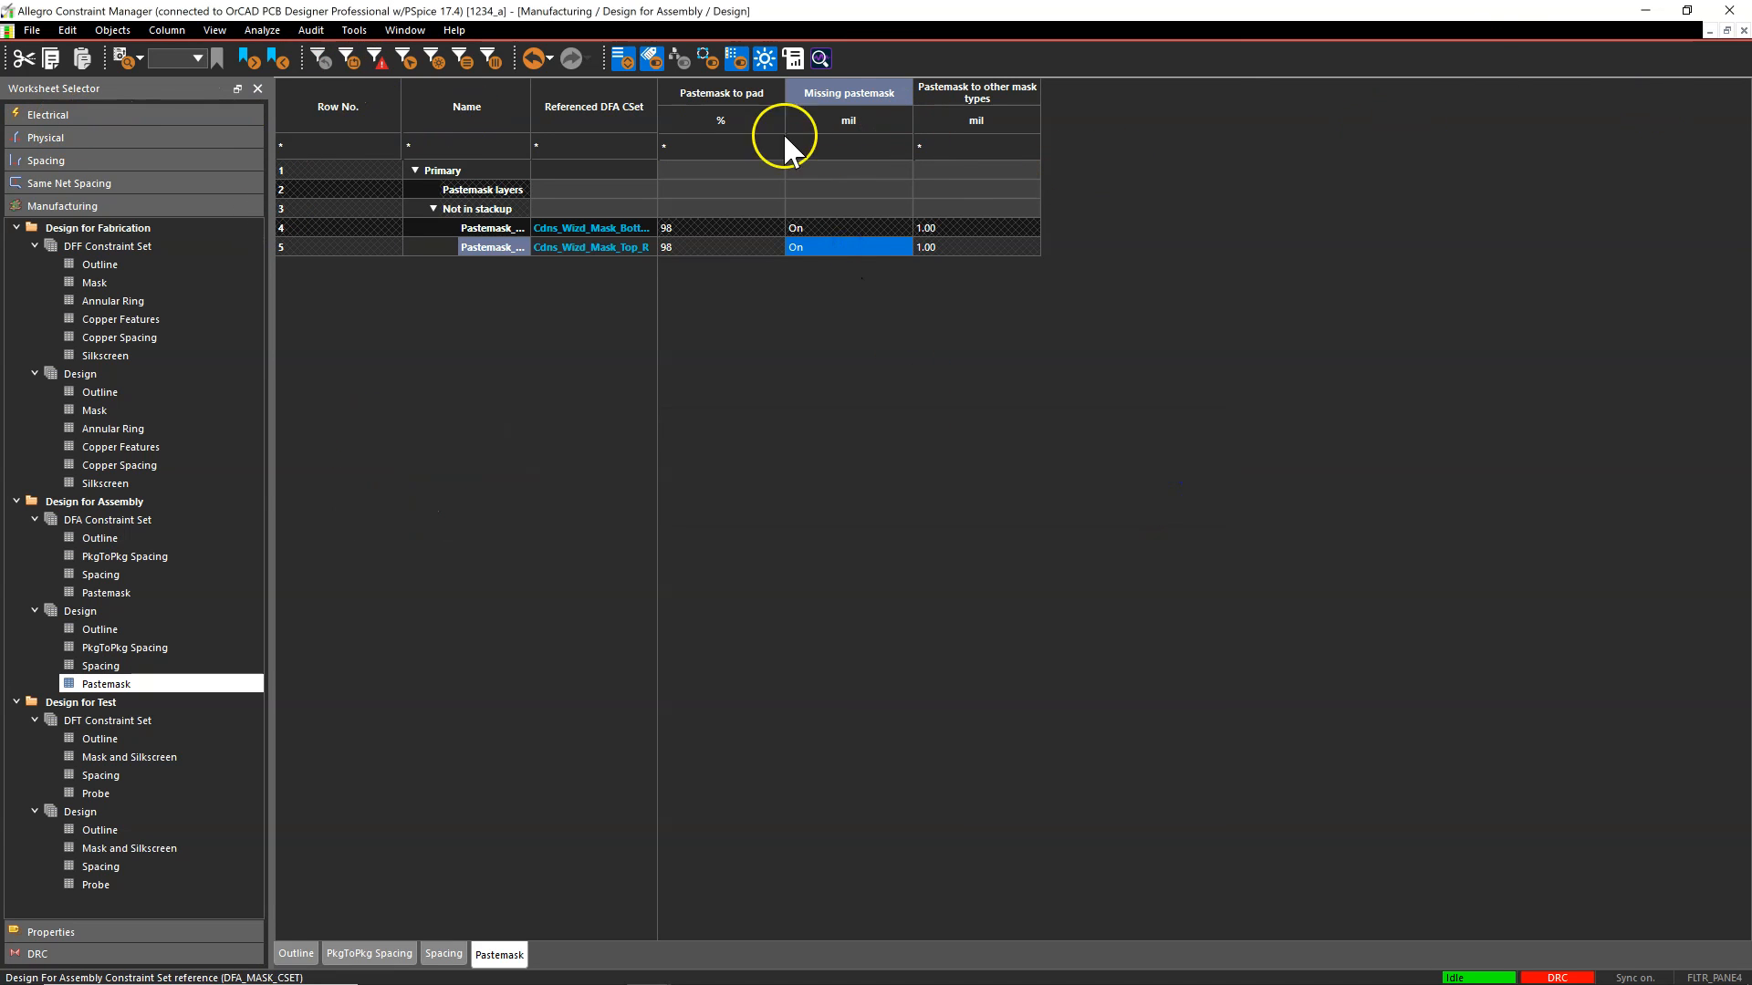
Close the Constraint Manager, return to OrCAD PCB Designer, and open the Design for Fabrication Mask settings in the analysis modes
click(1739, 30)
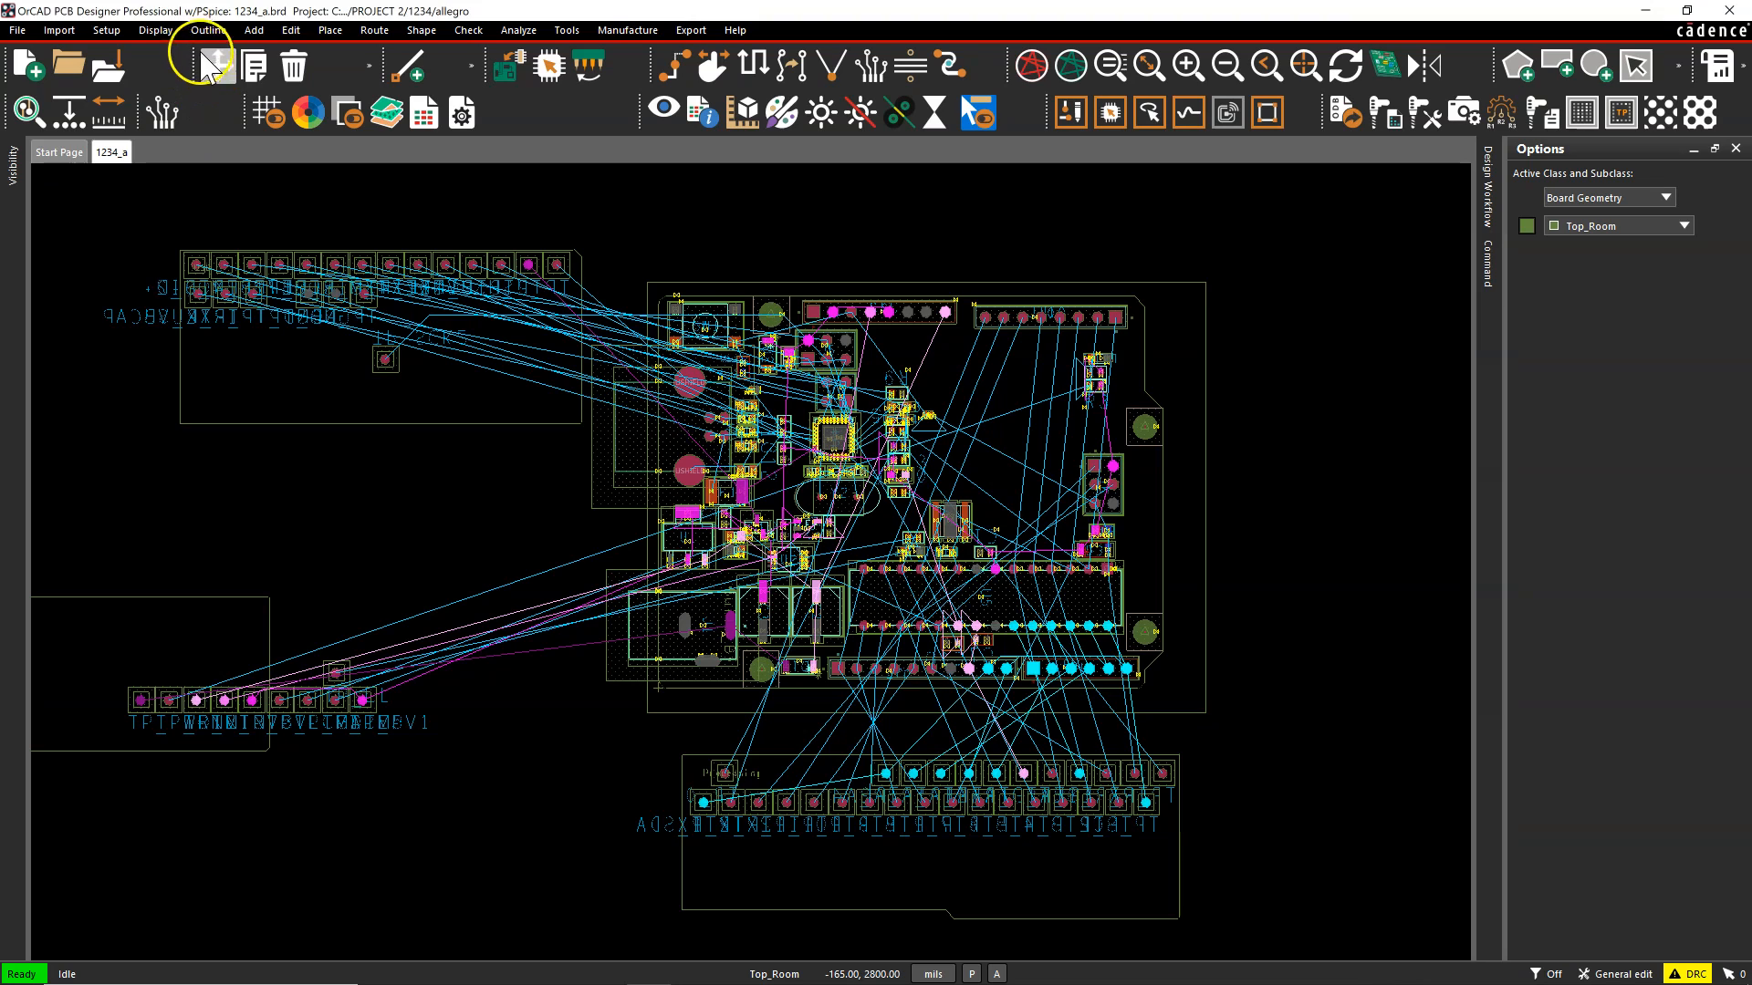
click(121, 28)
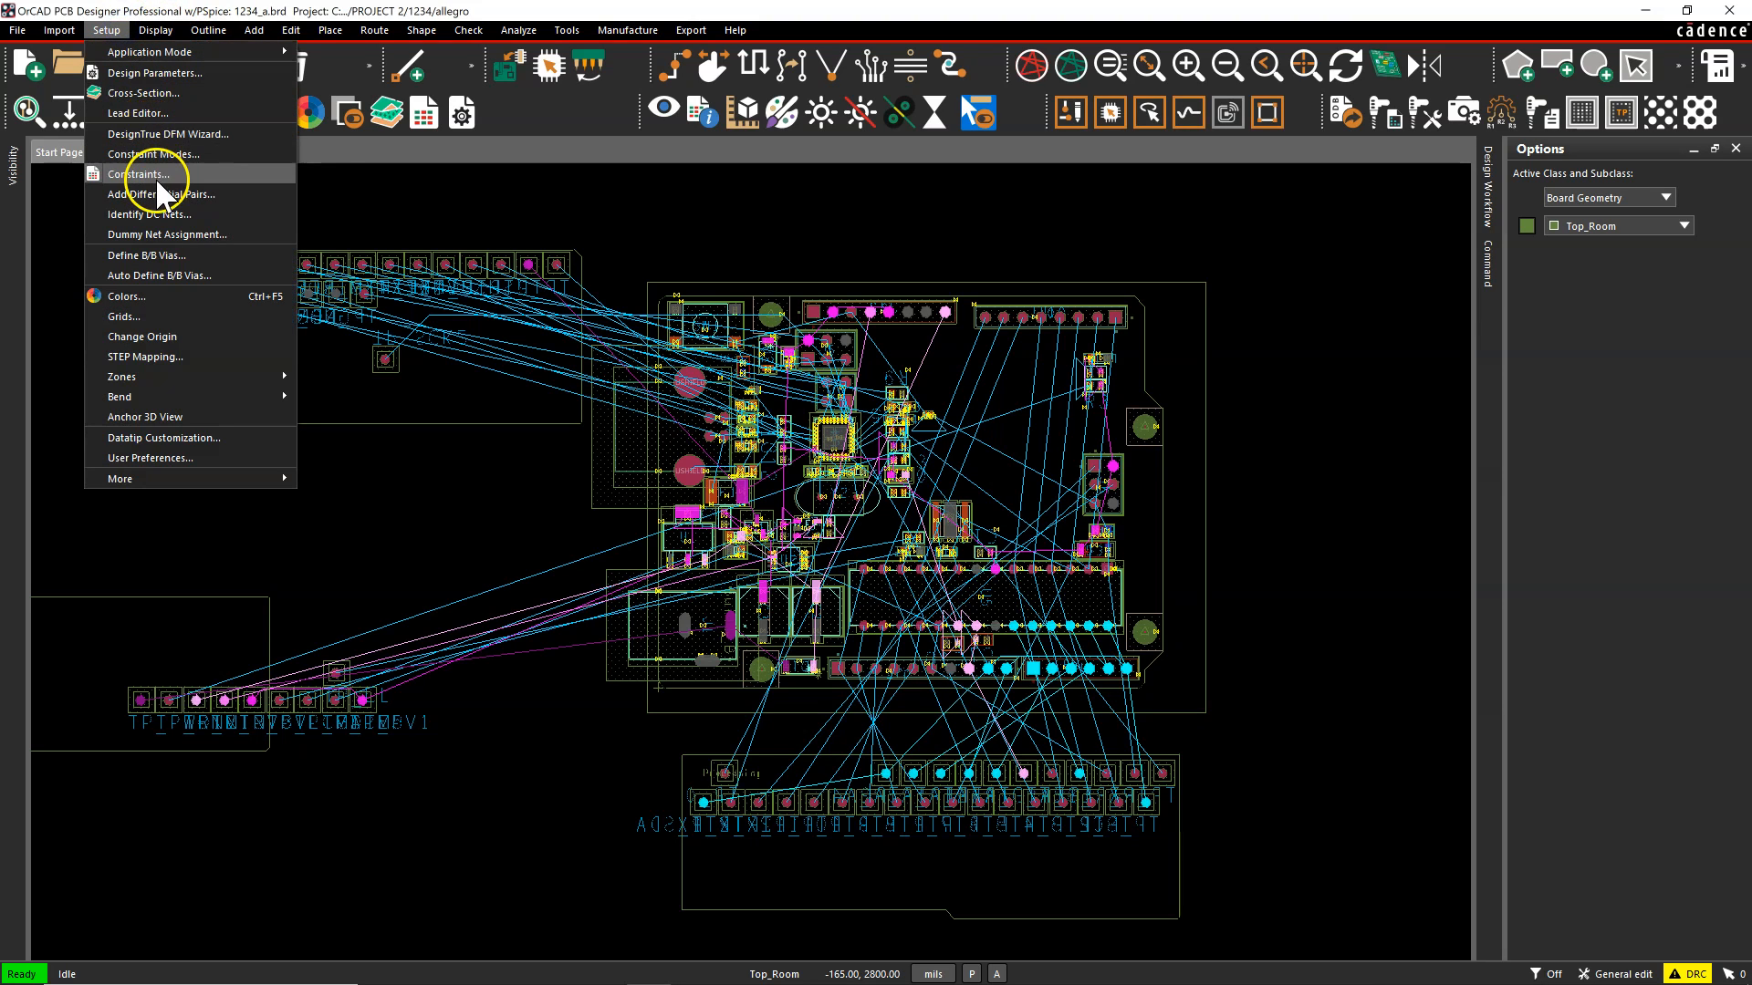
click(165, 152)
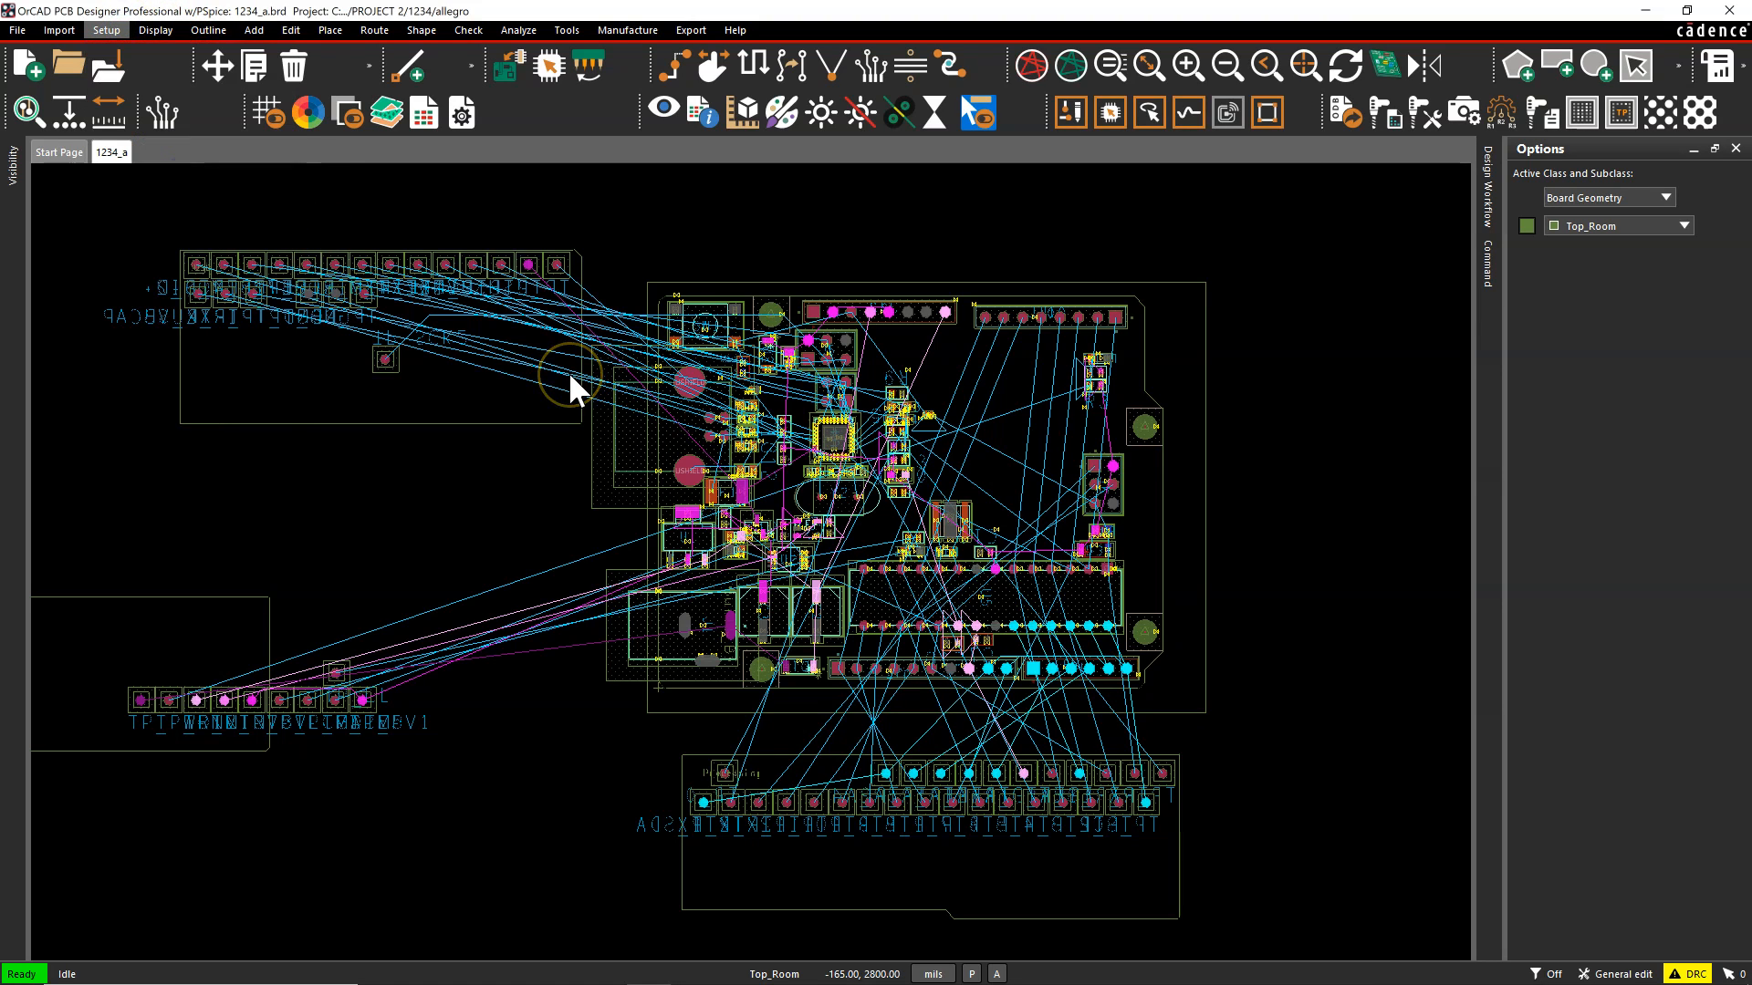
click(637, 314)
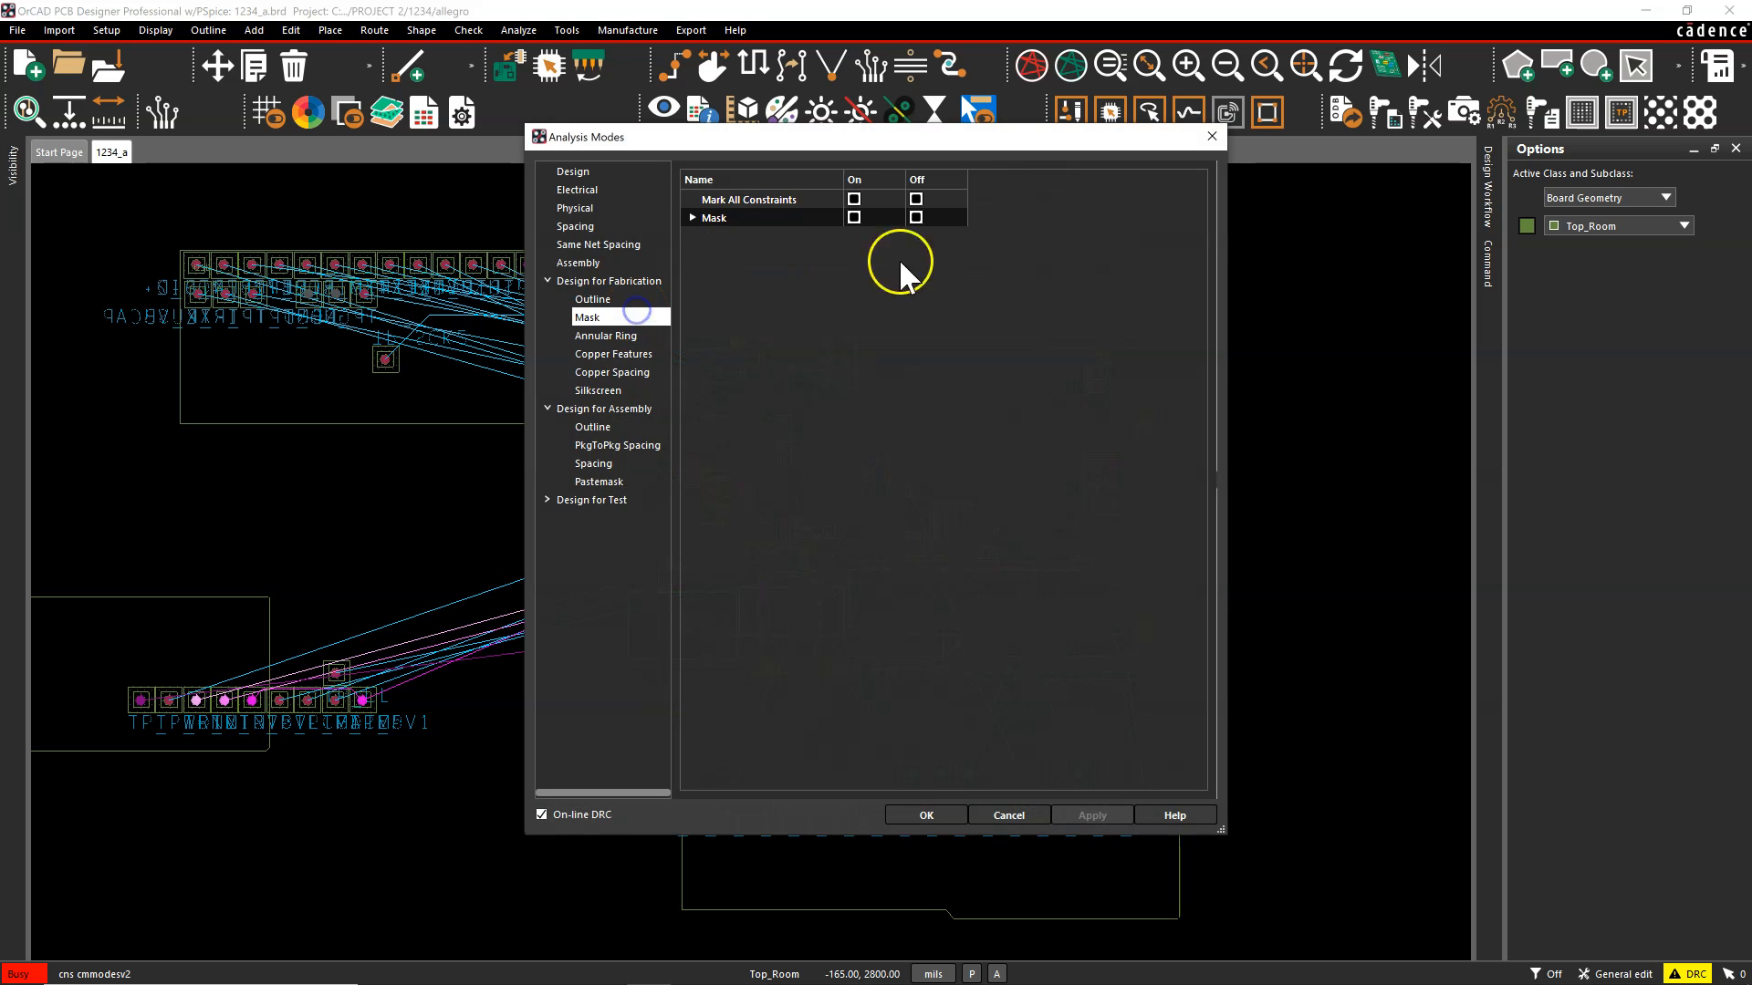
Expand the Mask checks and enlarge the Analysis Modes dialog and its check description area
click(693, 217)
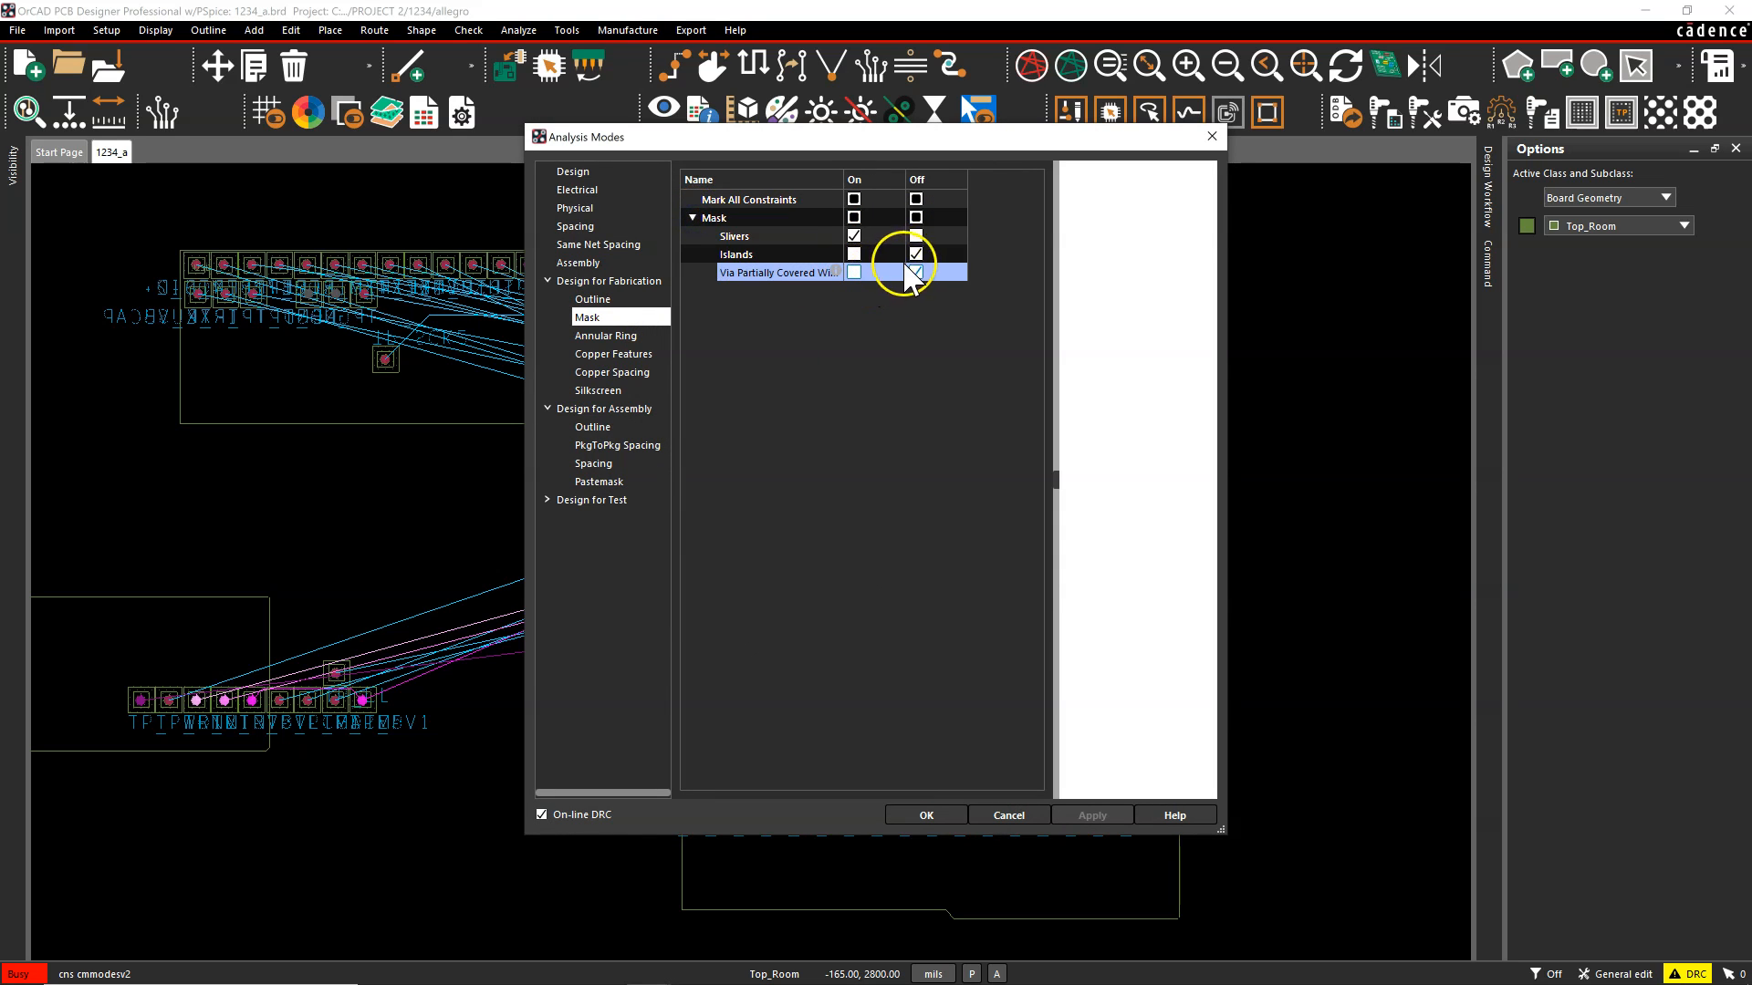
click(859, 239)
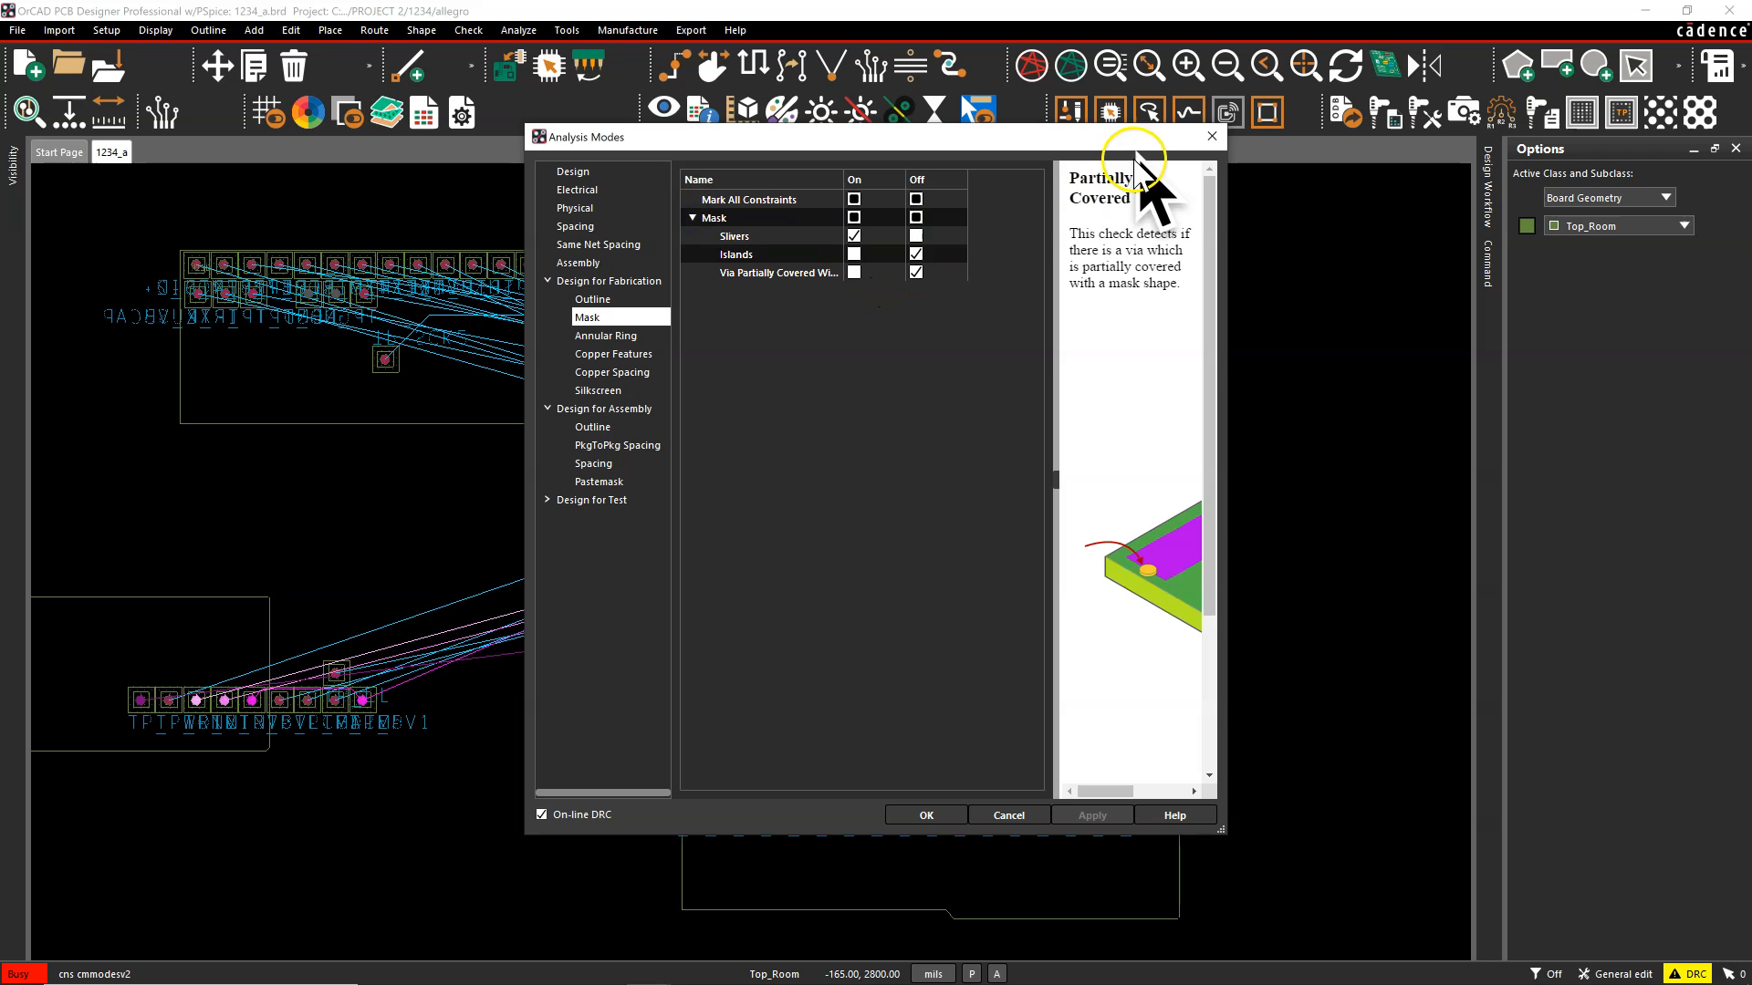
drag(1223, 373, 1562, 376)
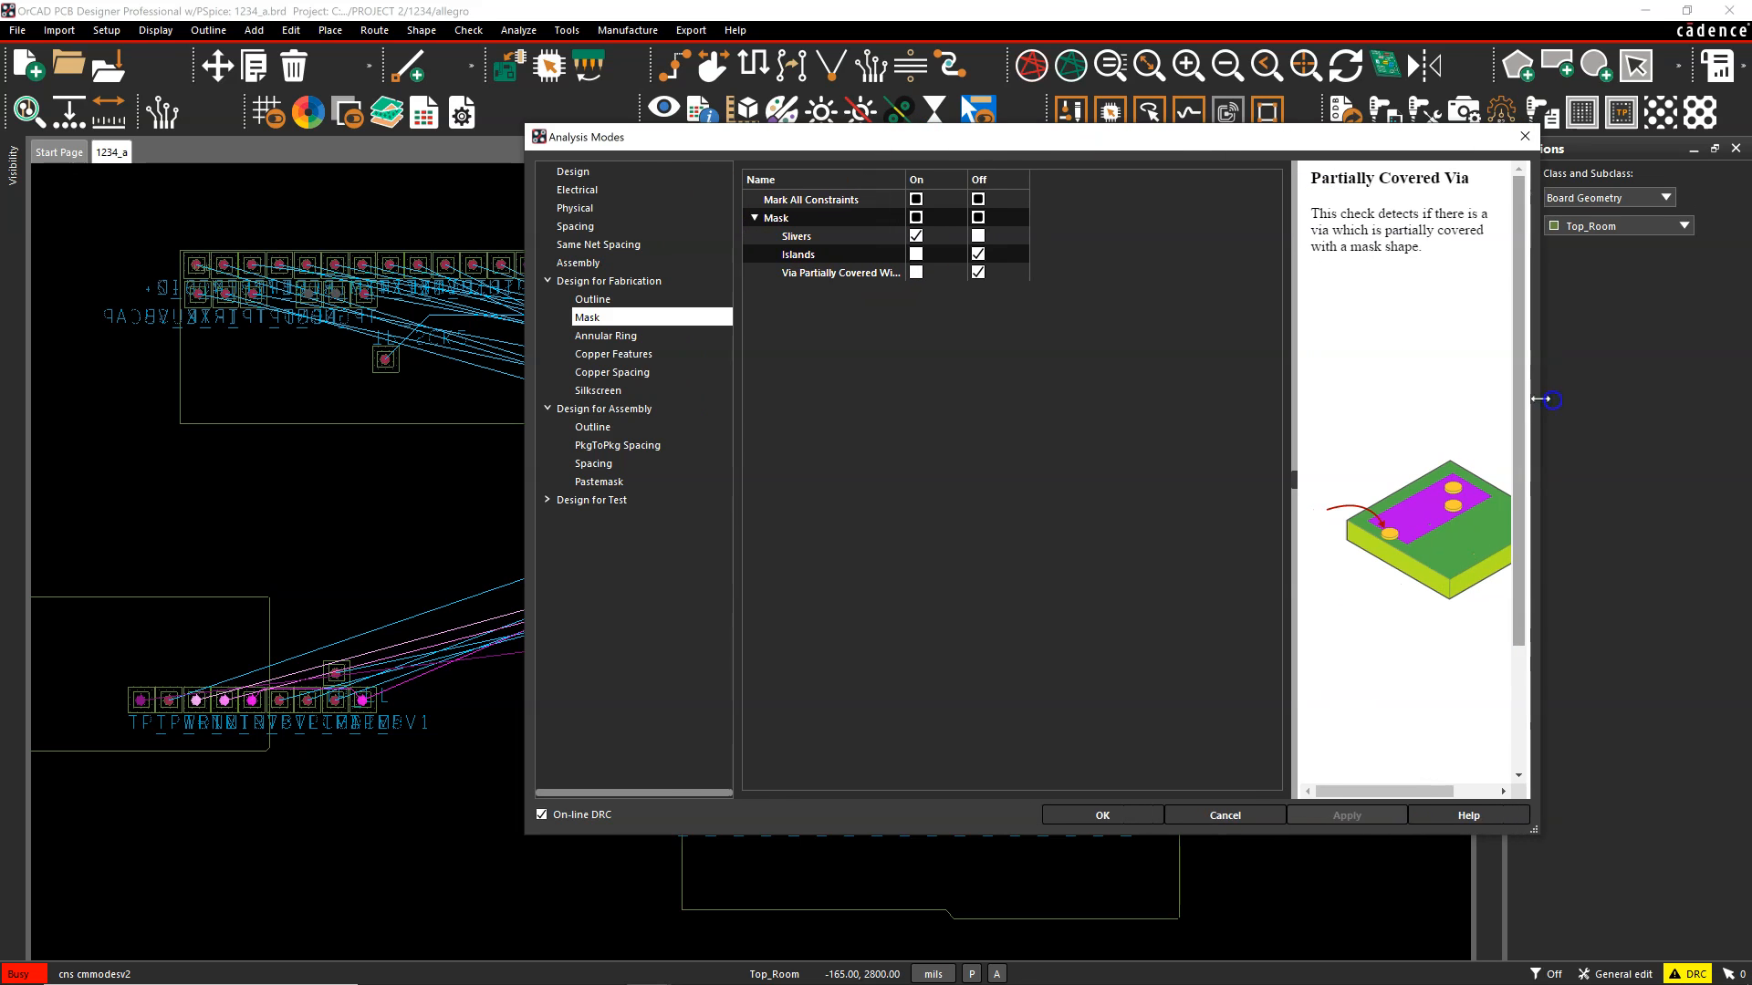
drag(1312, 431, 1173, 415)
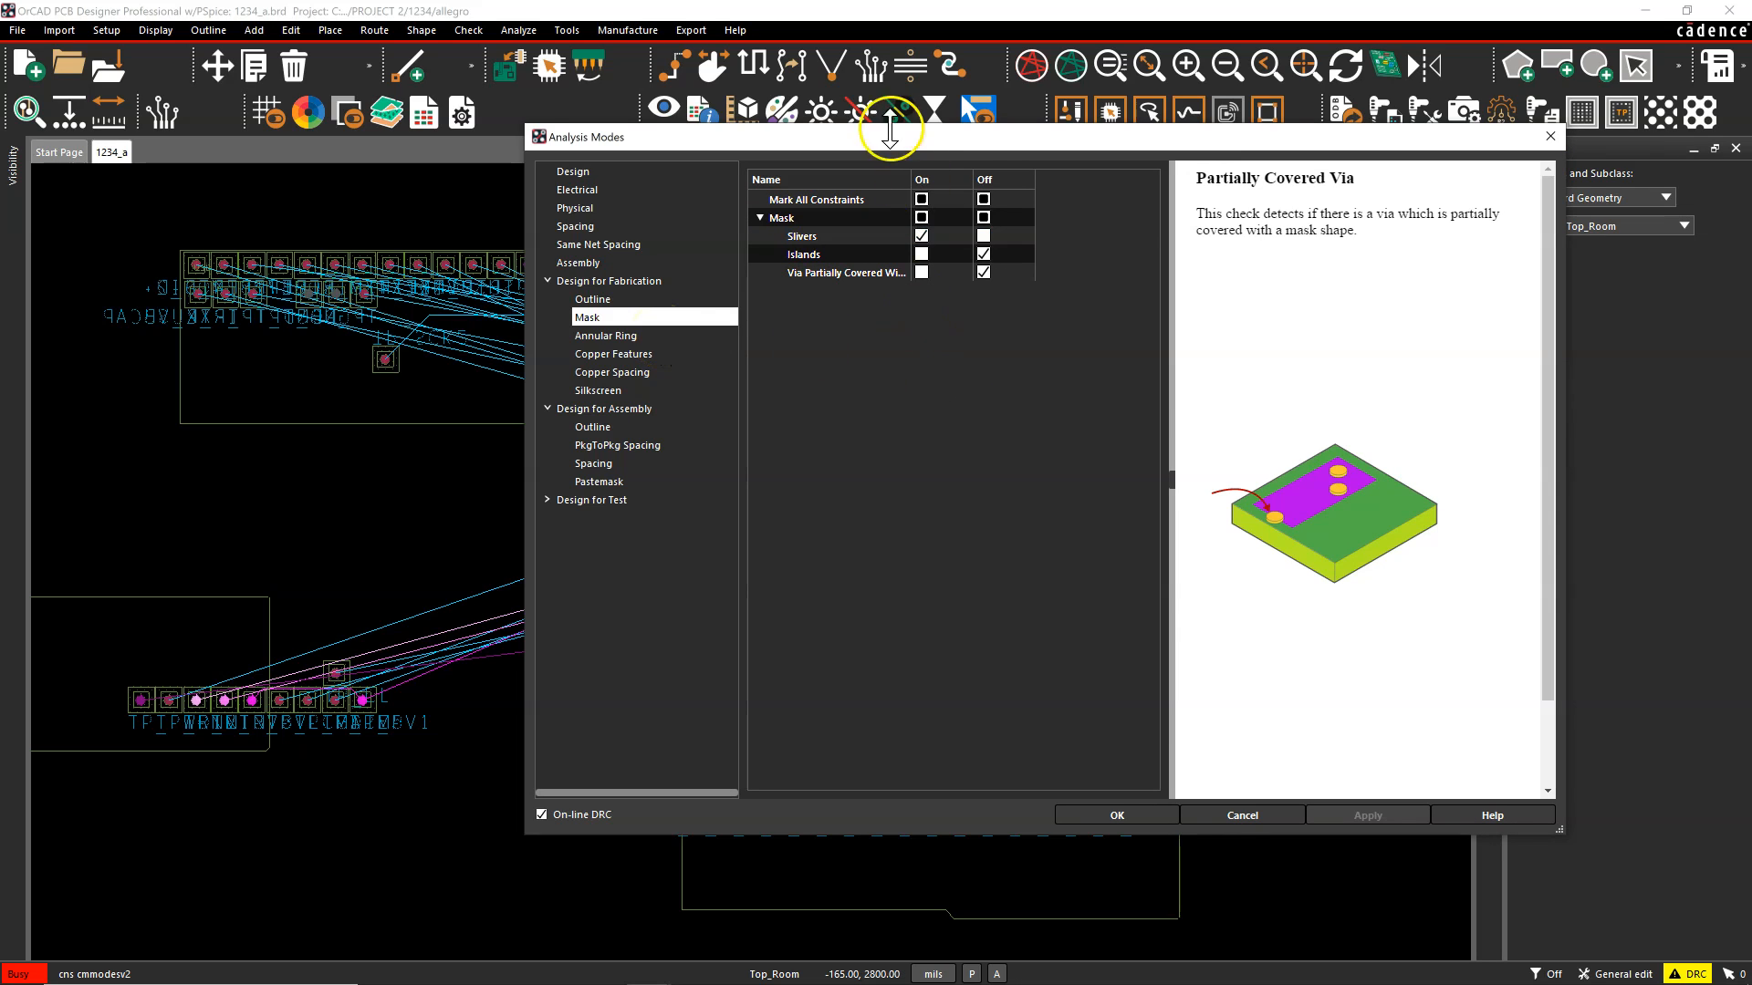
Turn off all Annular Ring constraints and turn on the Acid traps check under Copper Features
click(666, 336)
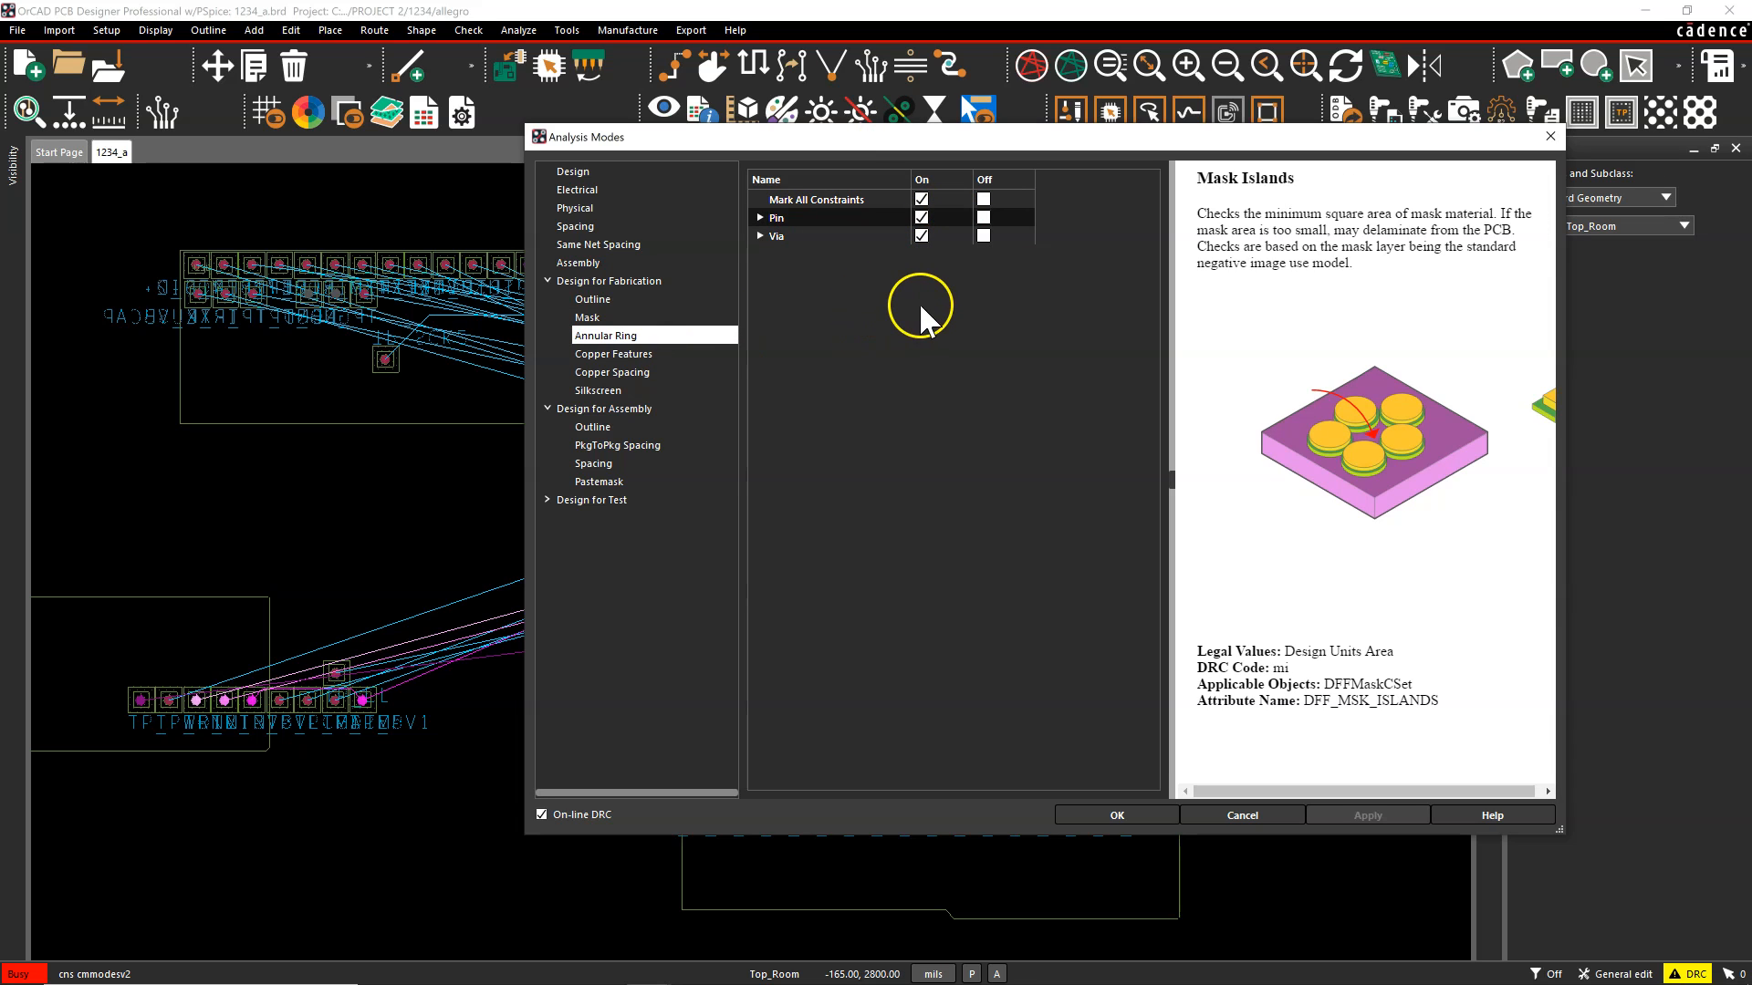
click(984, 200)
click(678, 354)
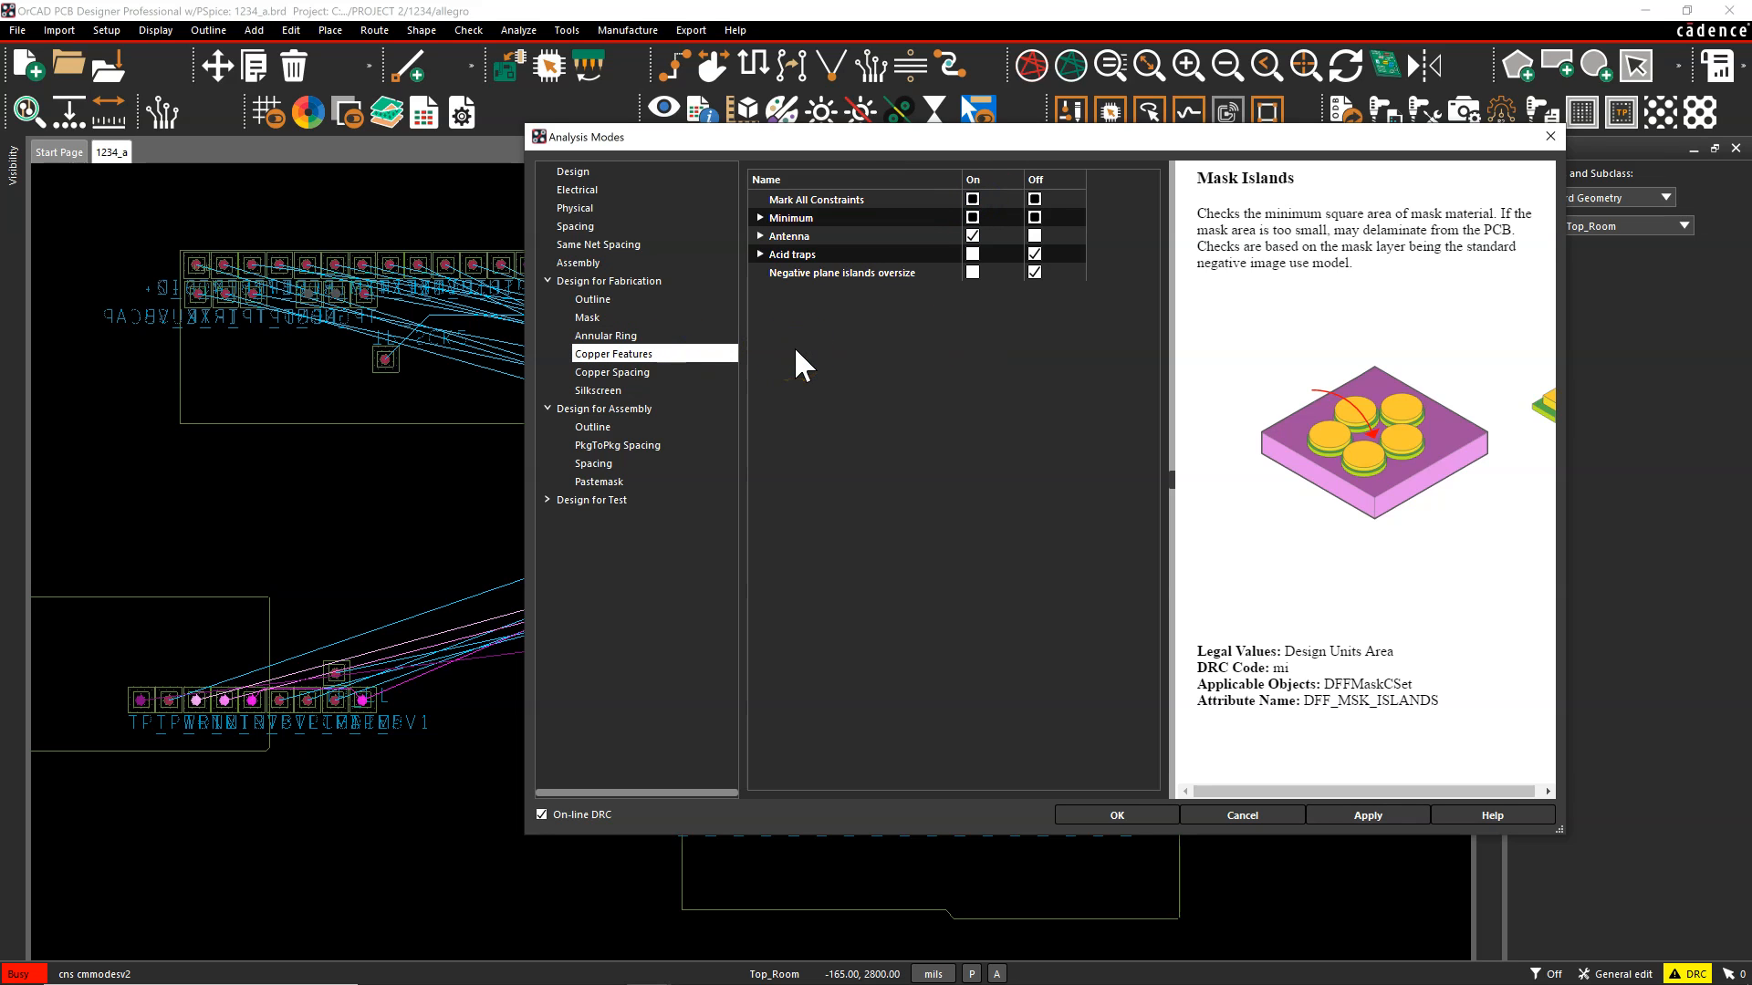
click(967, 257)
click(971, 258)
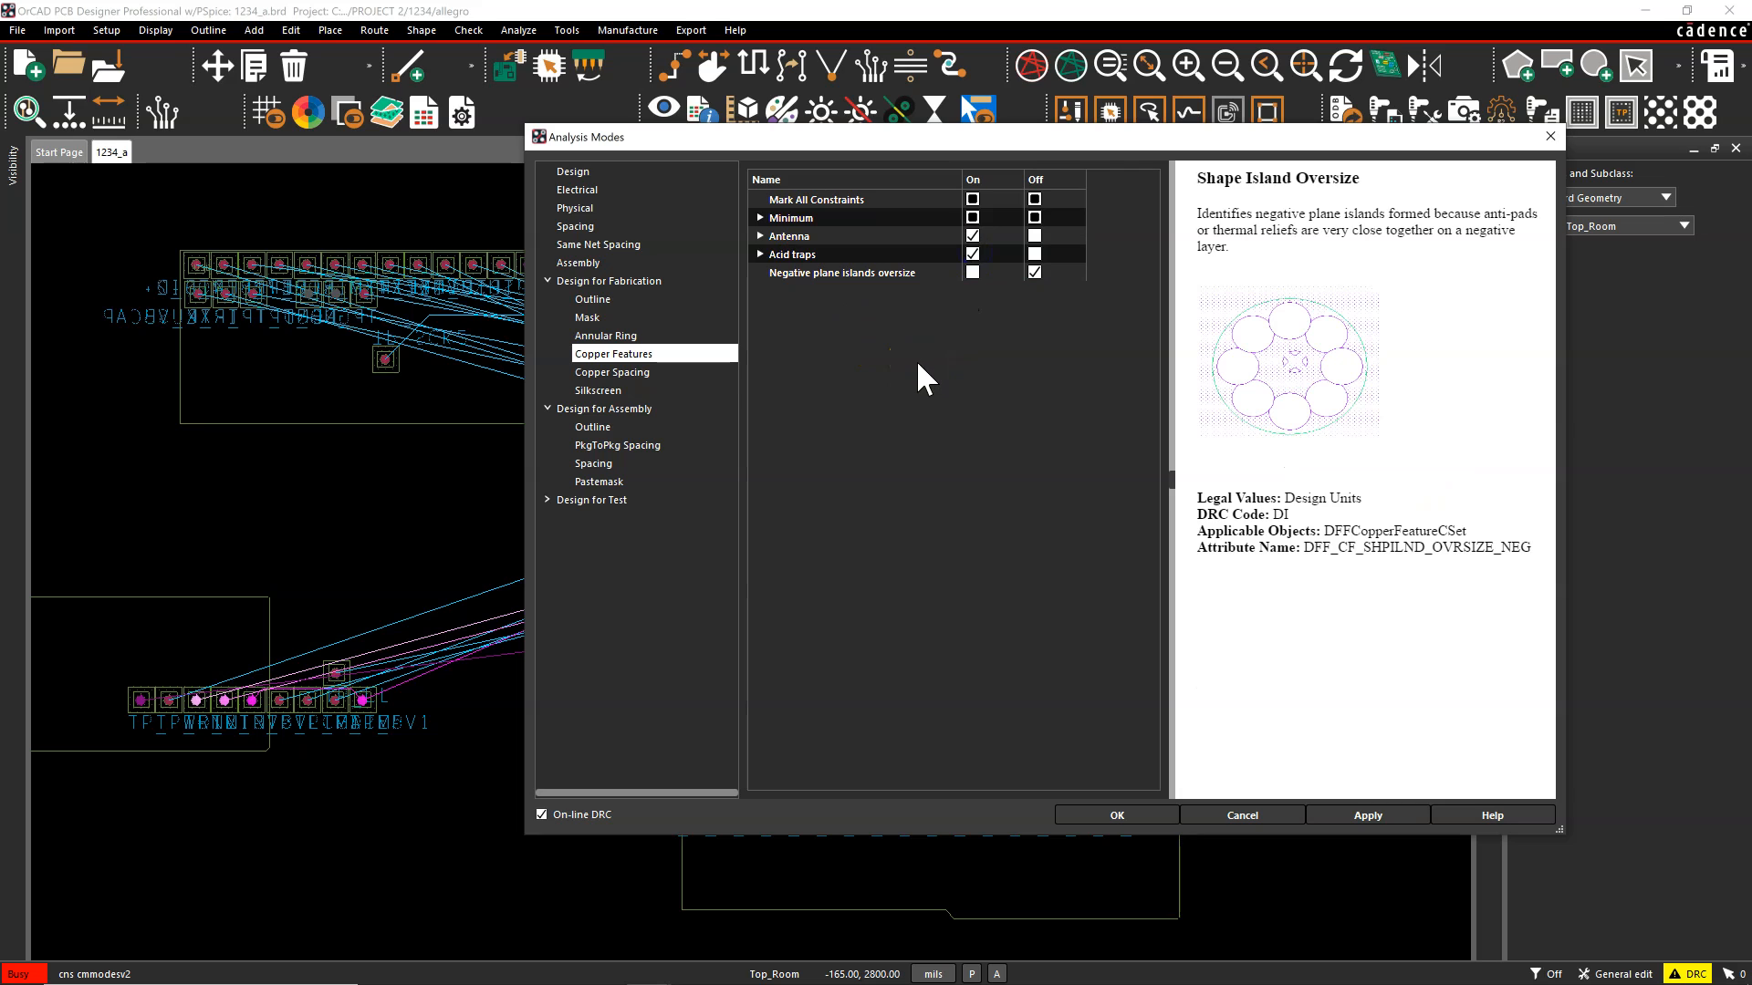
Review the Minimum checks under Copper Features and the Copper Spacing checks of Design for Fabrication
click(759, 218)
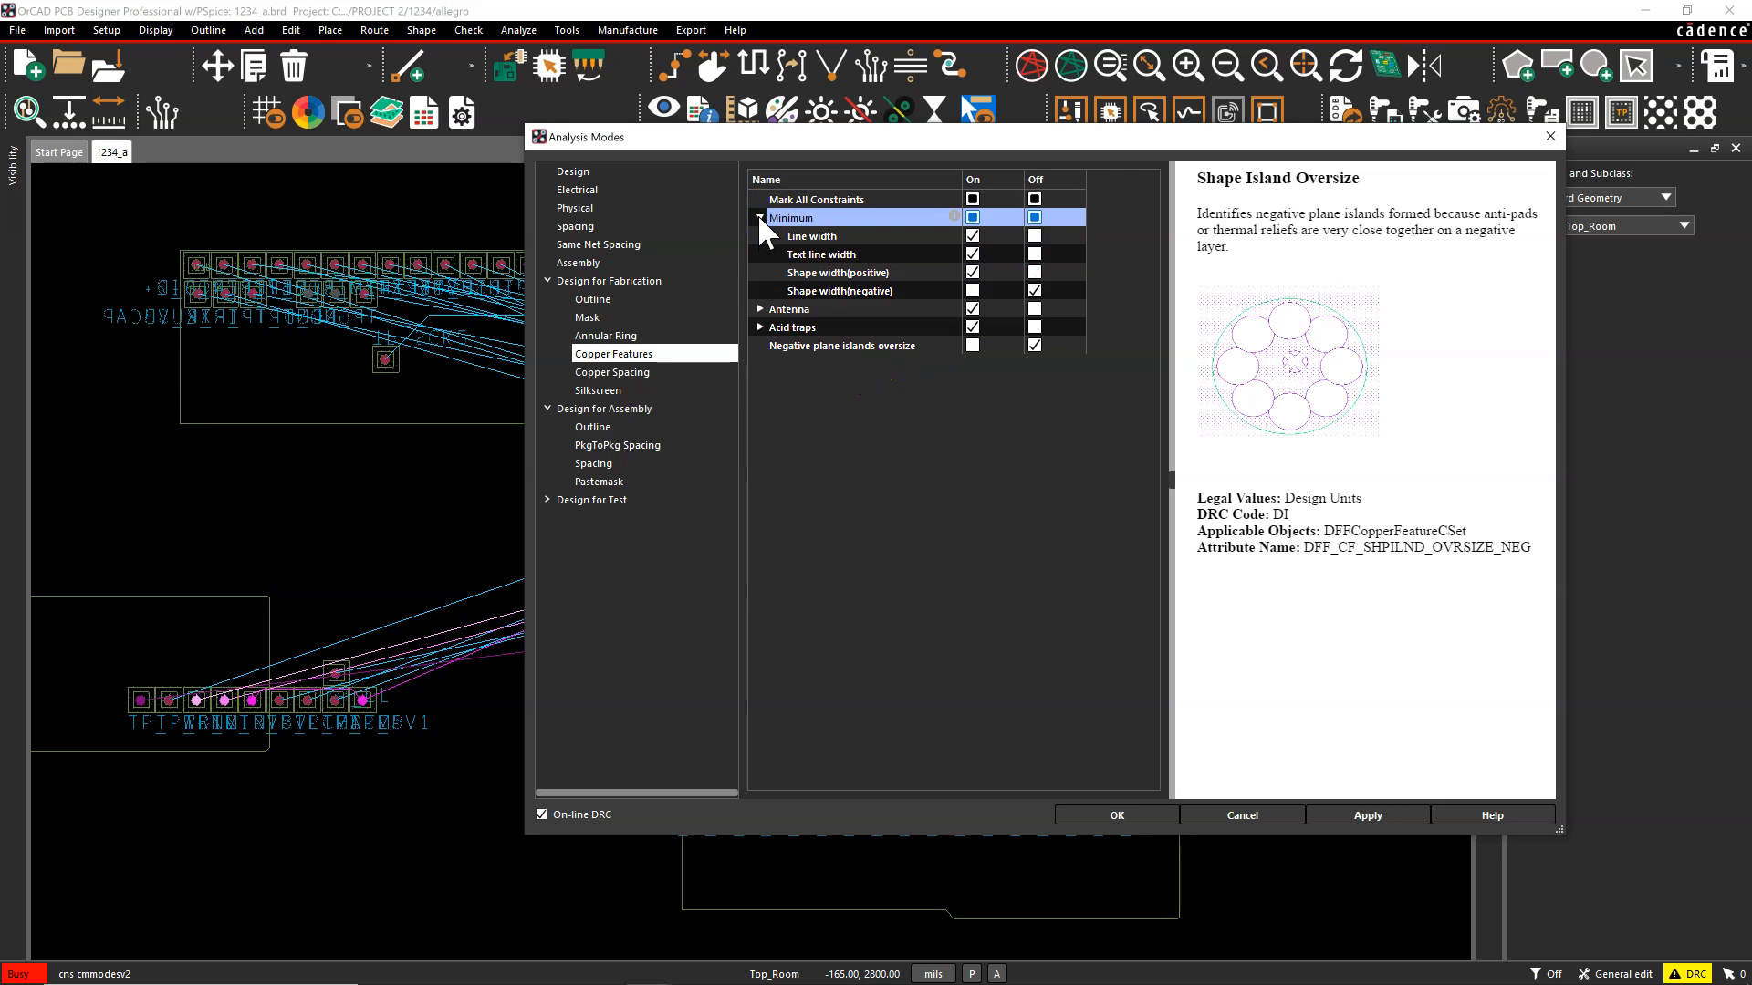
click(759, 219)
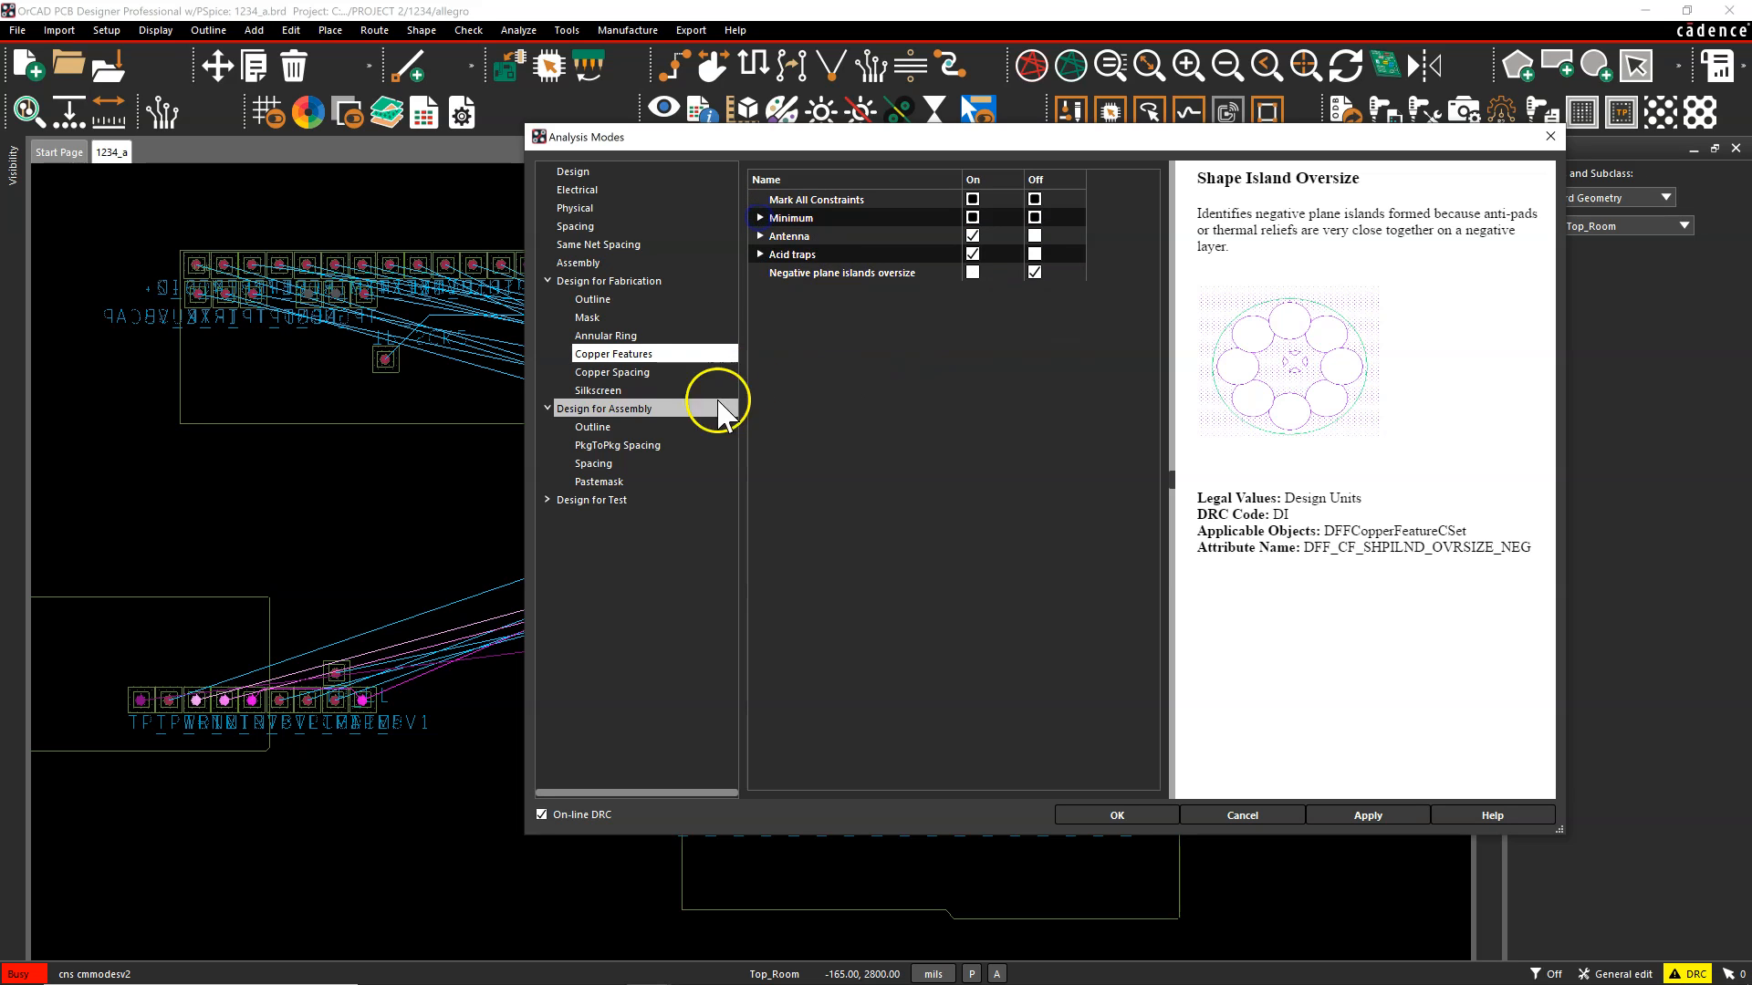
click(642, 372)
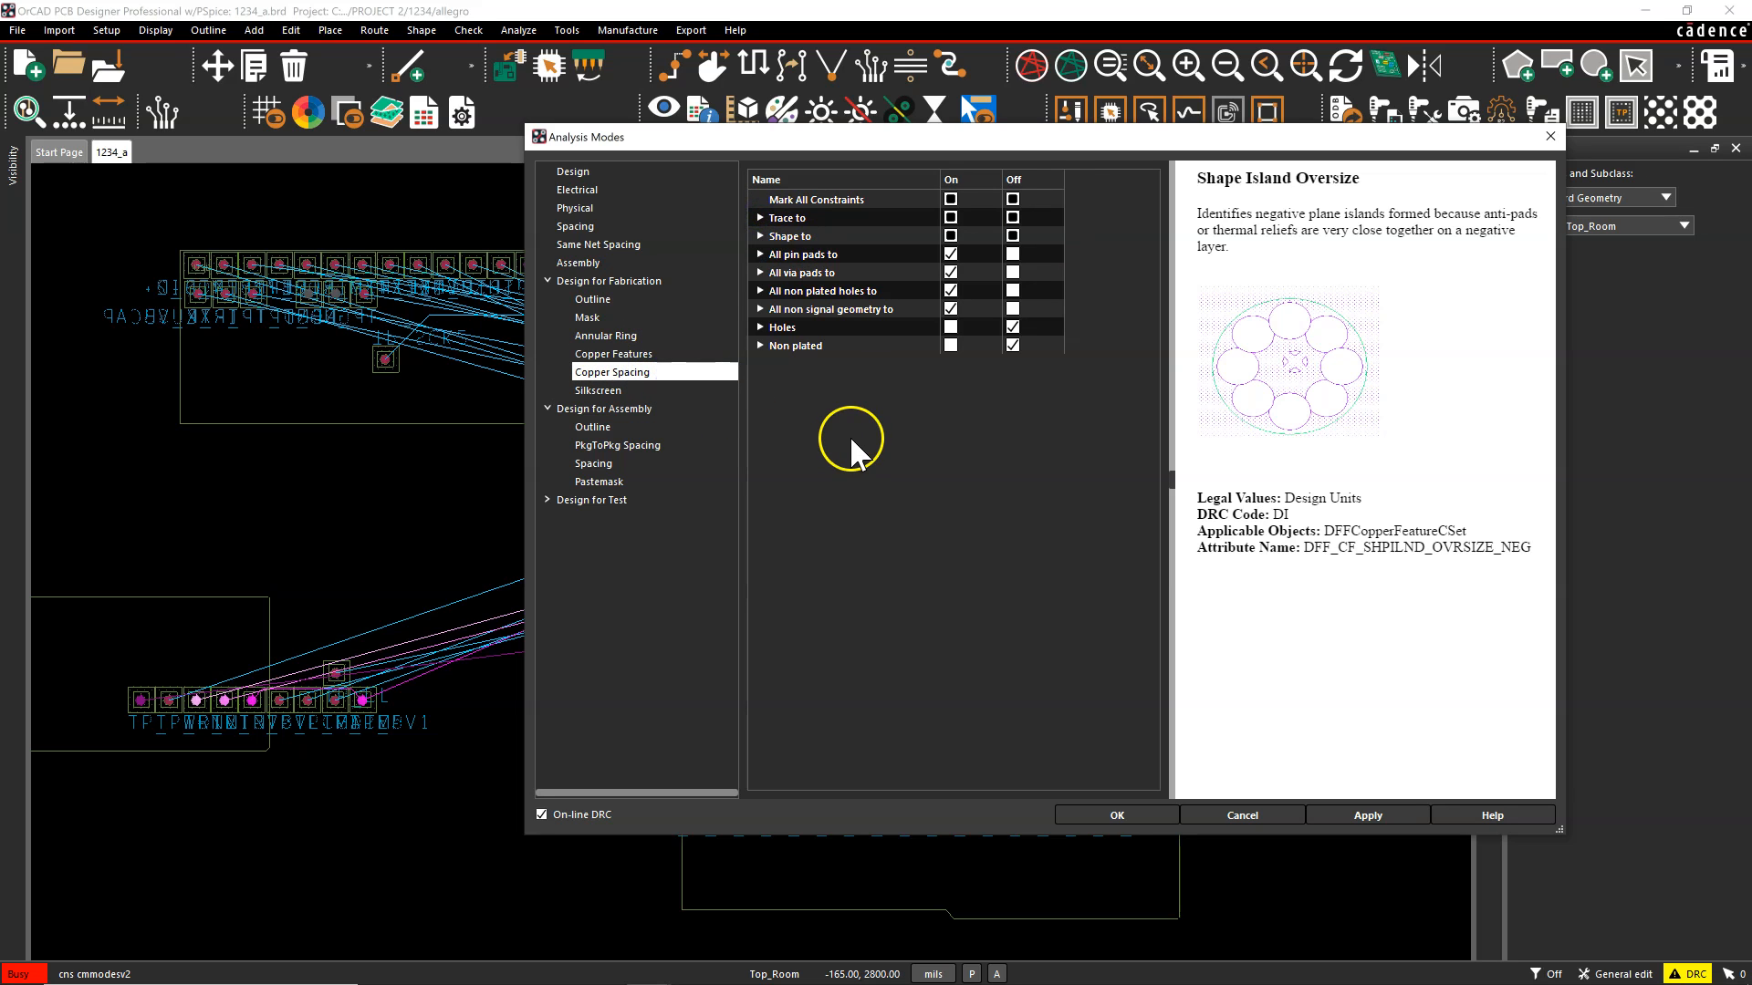
Turn off all Silkscreen constraints under Design for Fabrication, including pin pads, via pads, non plated holes and minimum width
click(696, 390)
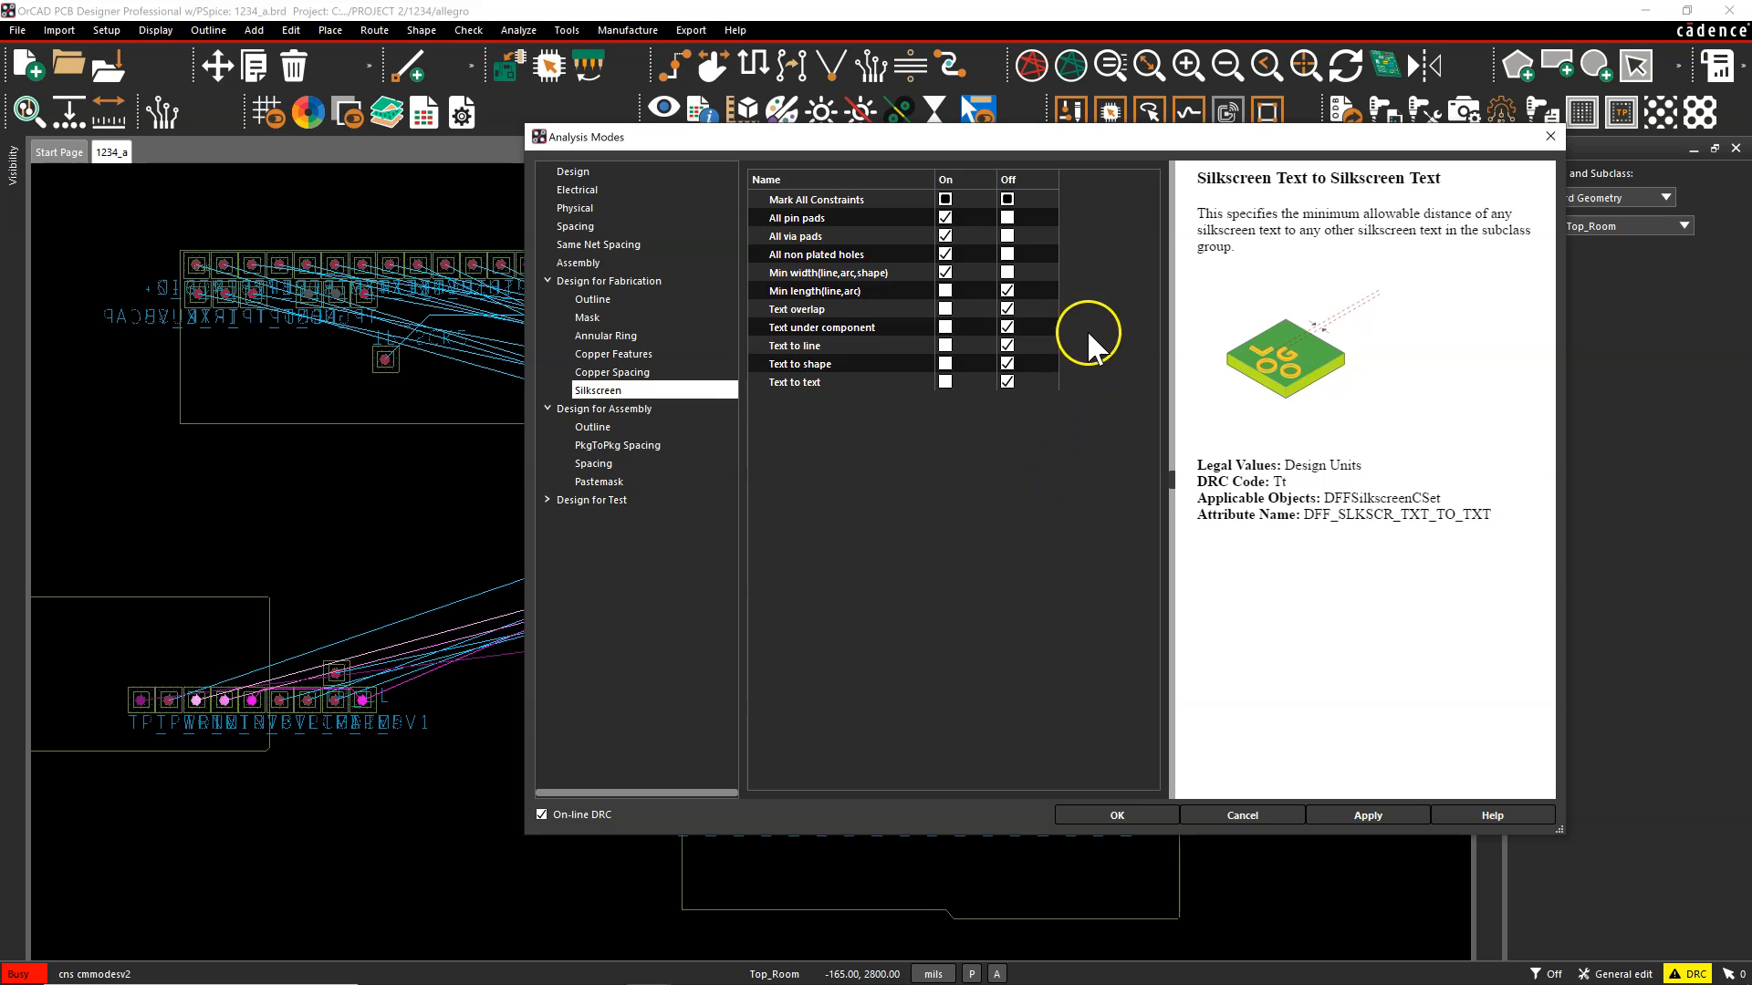
click(1007, 218)
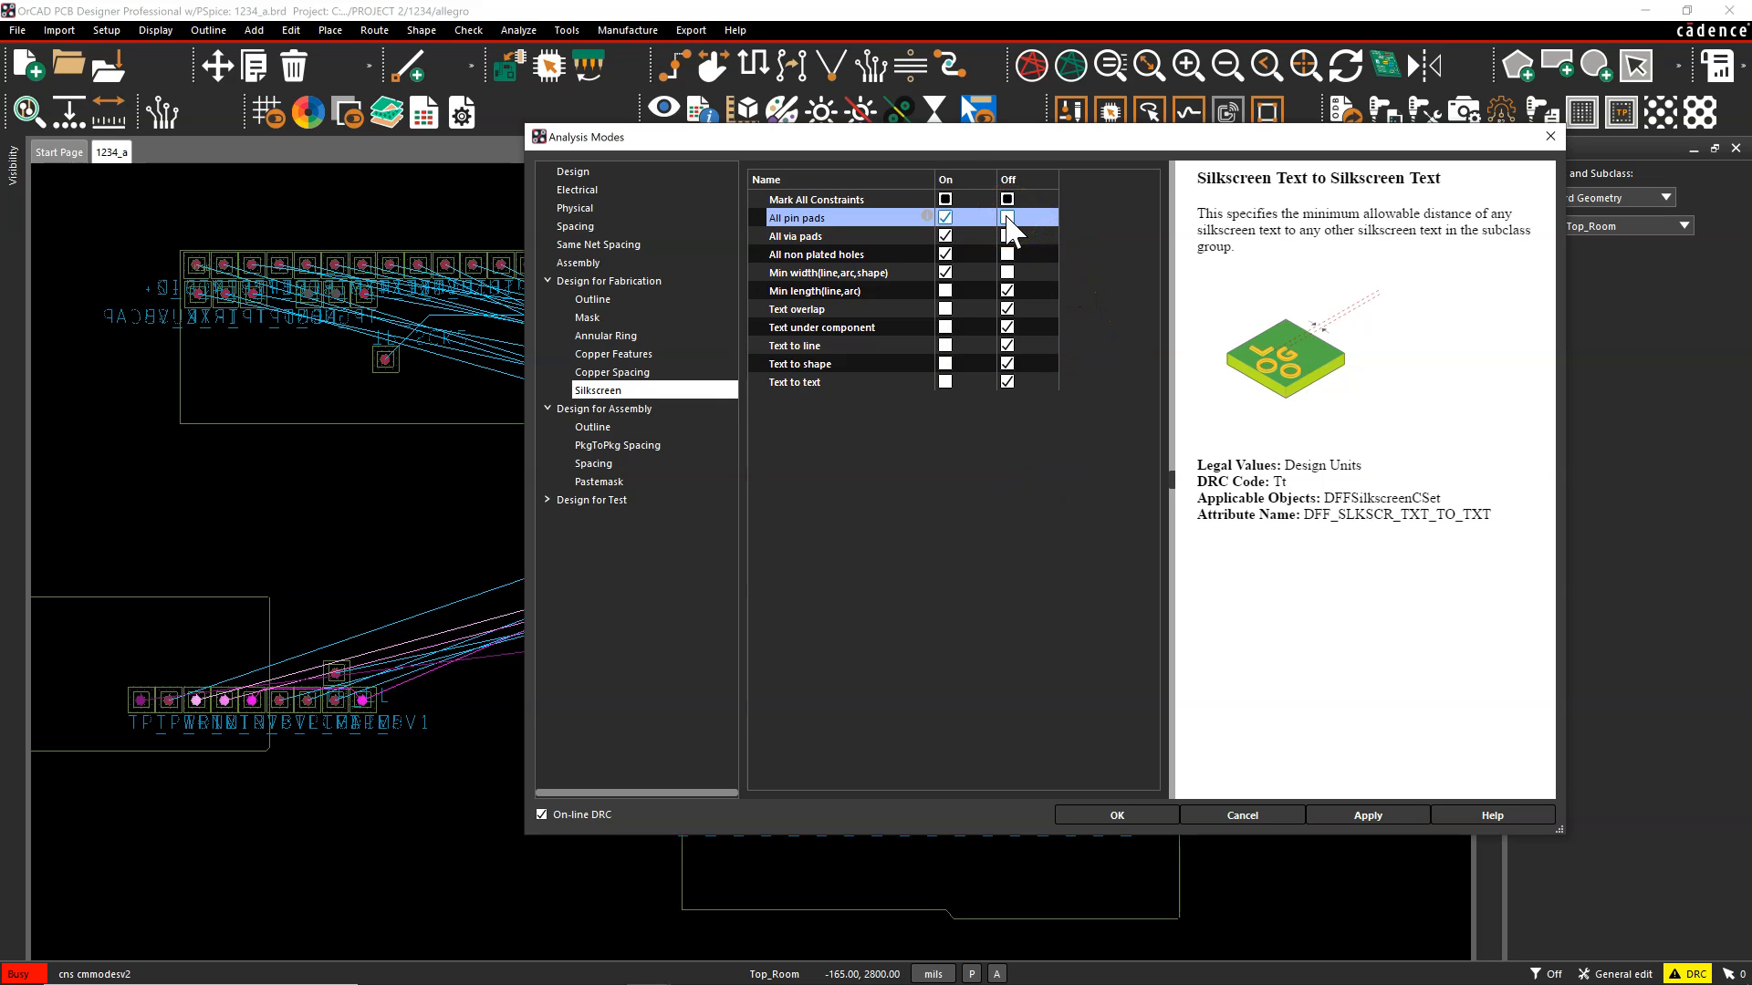
click(1007, 237)
click(1007, 254)
click(1007, 273)
click(1020, 212)
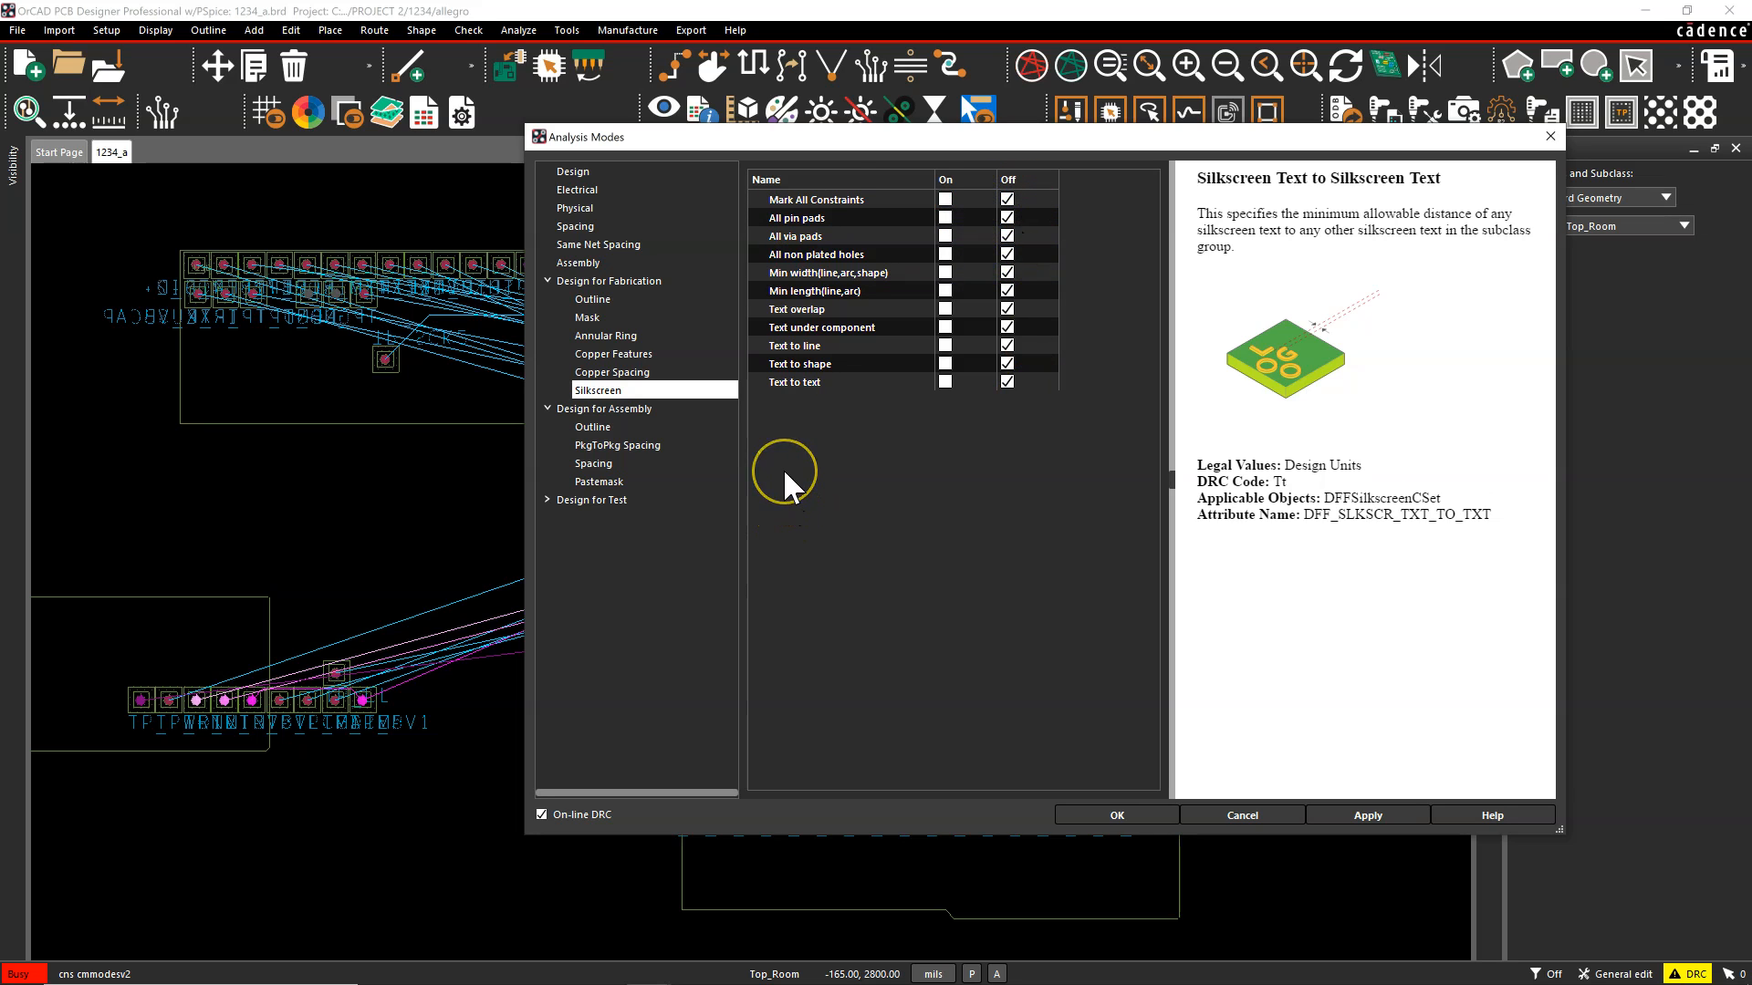
Turn off all Pastemask constraints under Design for Assembly, expand Design for Test, and apply the analysis mode settings
click(649, 482)
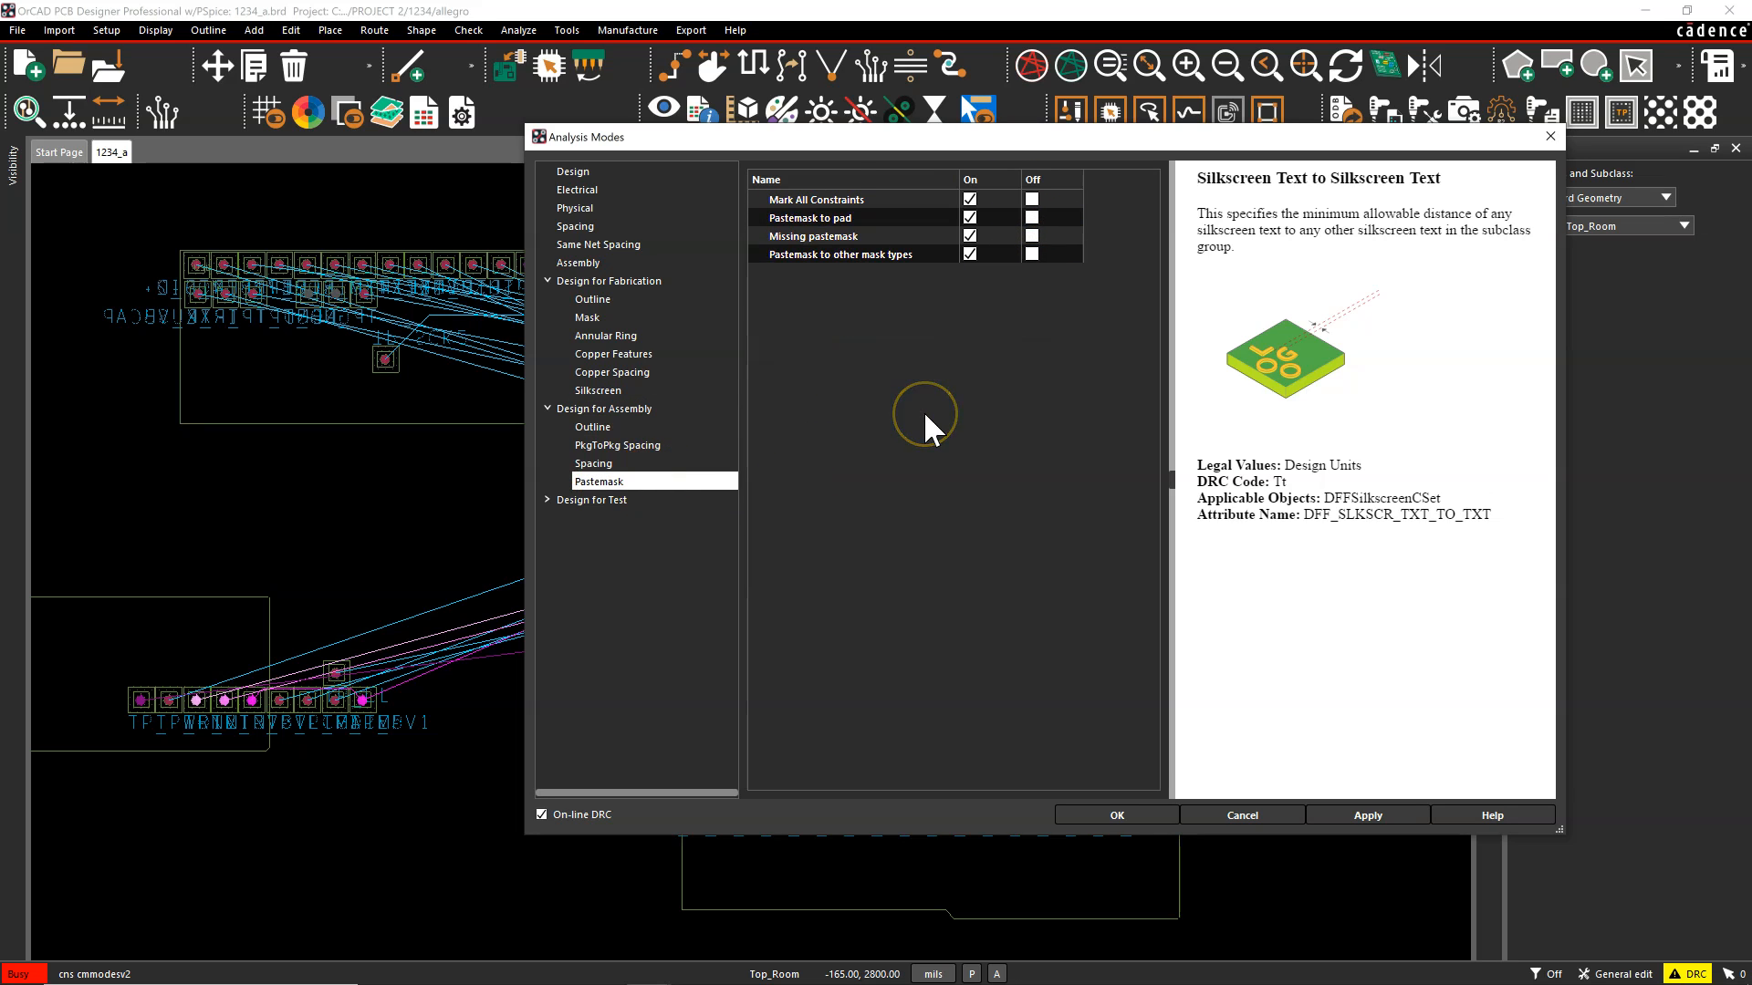
click(1032, 199)
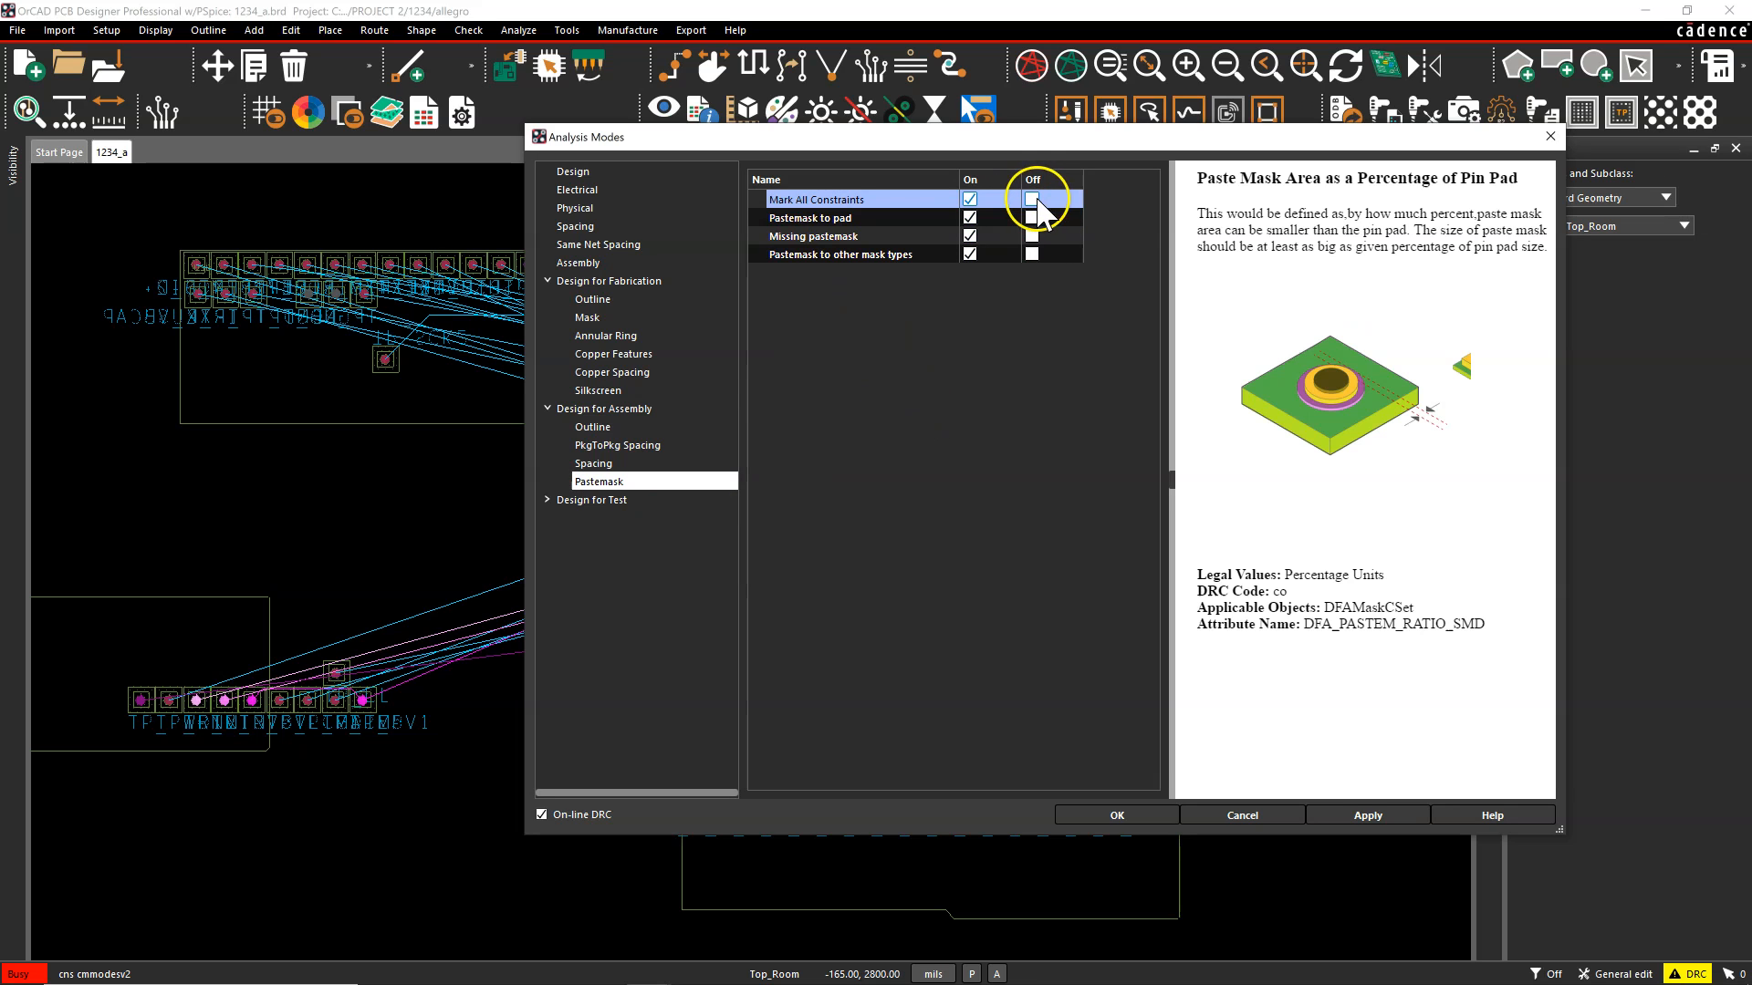
click(547, 499)
click(627, 388)
click(1369, 814)
click(1157, 815)
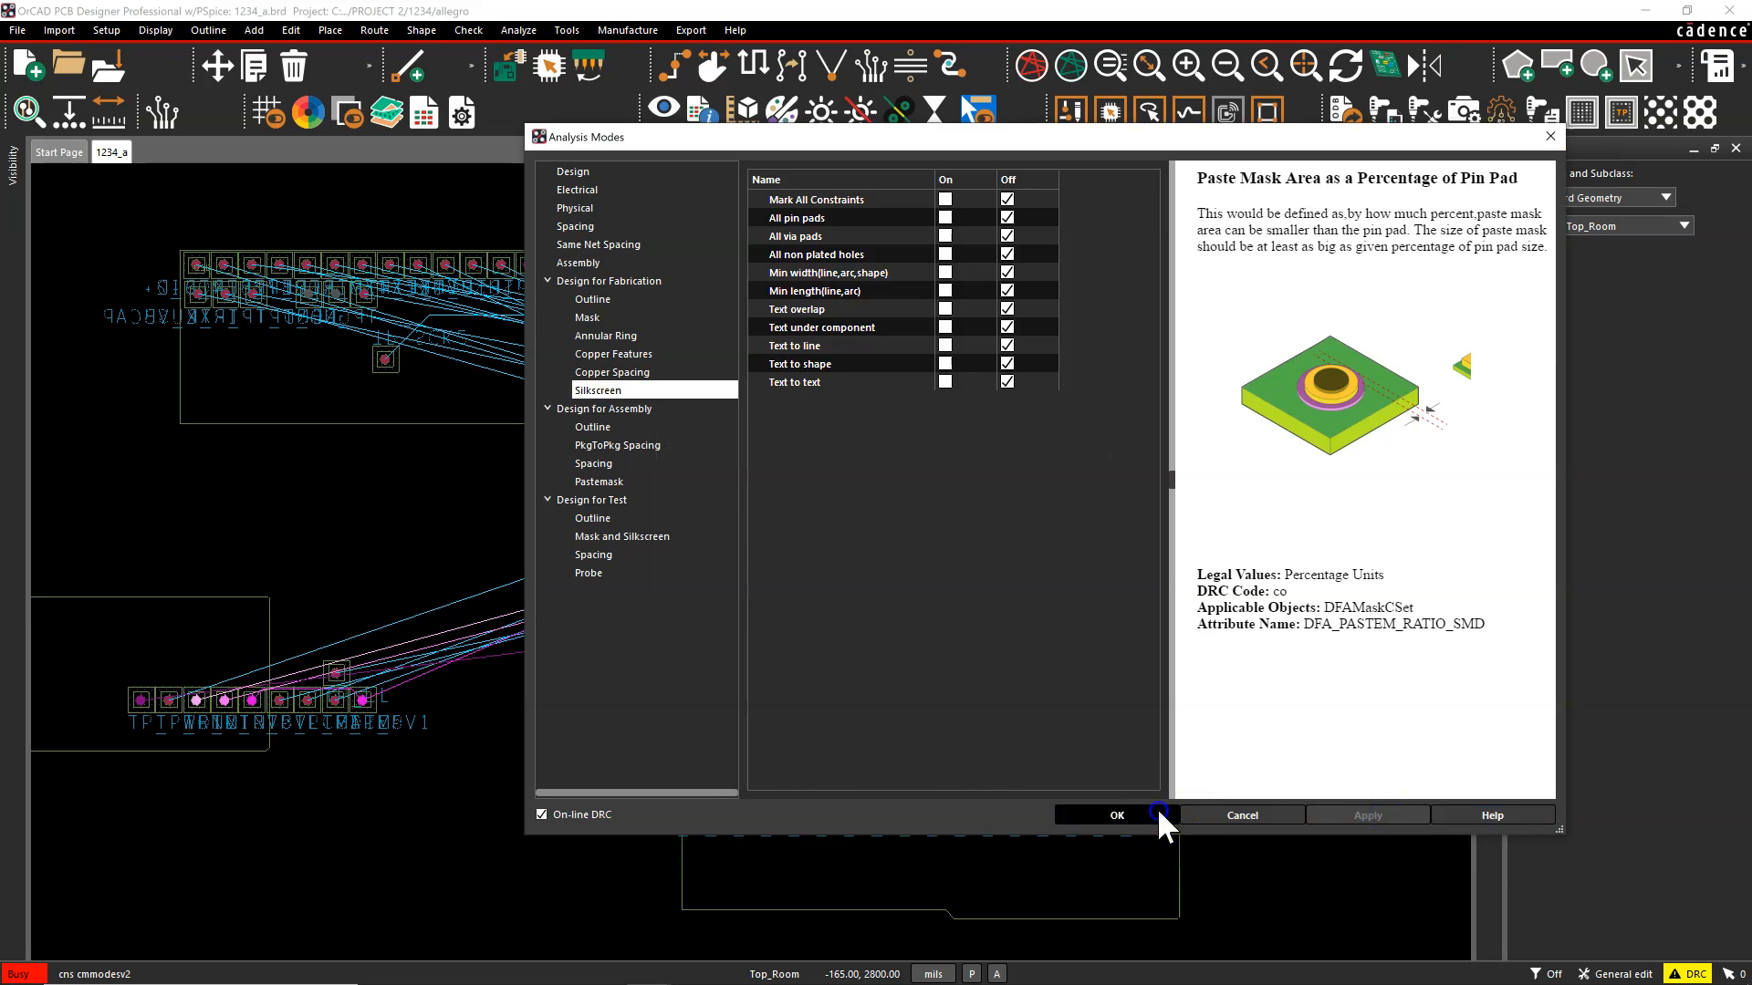
Hide the component reference designators on all assembly, display and silkscreen layers in the color settings
scroll(868, 391, up, 3)
scroll(867, 392, down, 2)
scroll(903, 459, up, 2)
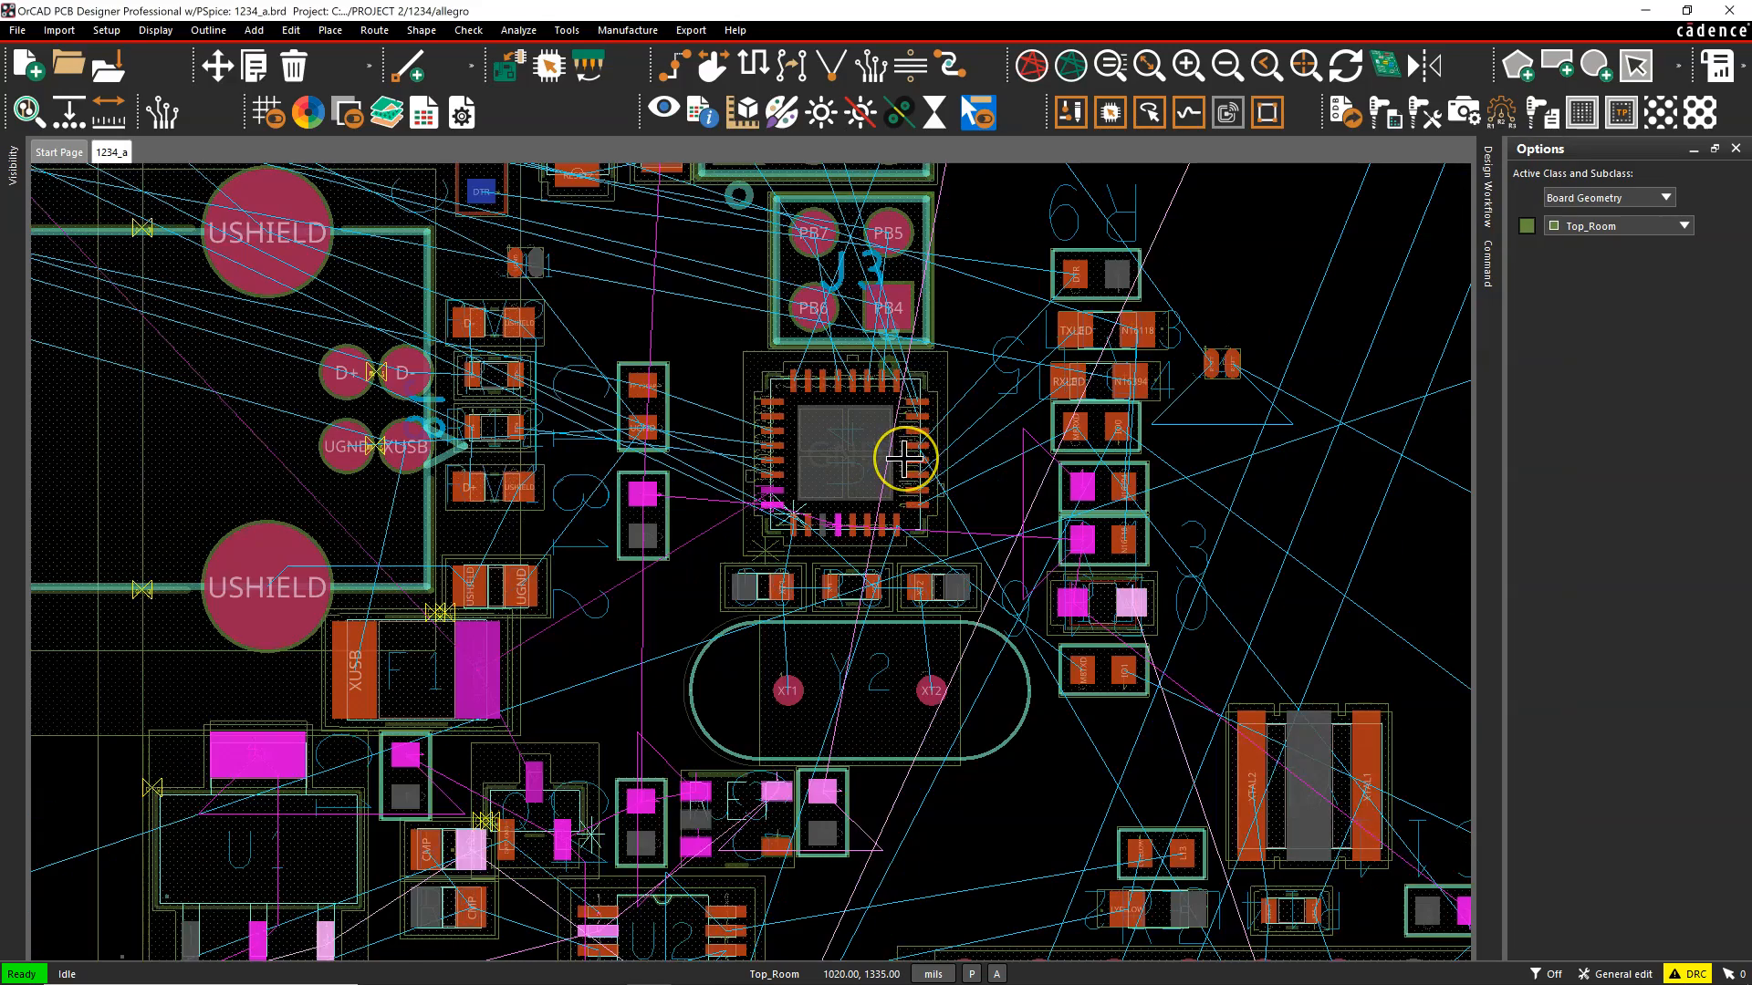
scroll(903, 459, down, 1)
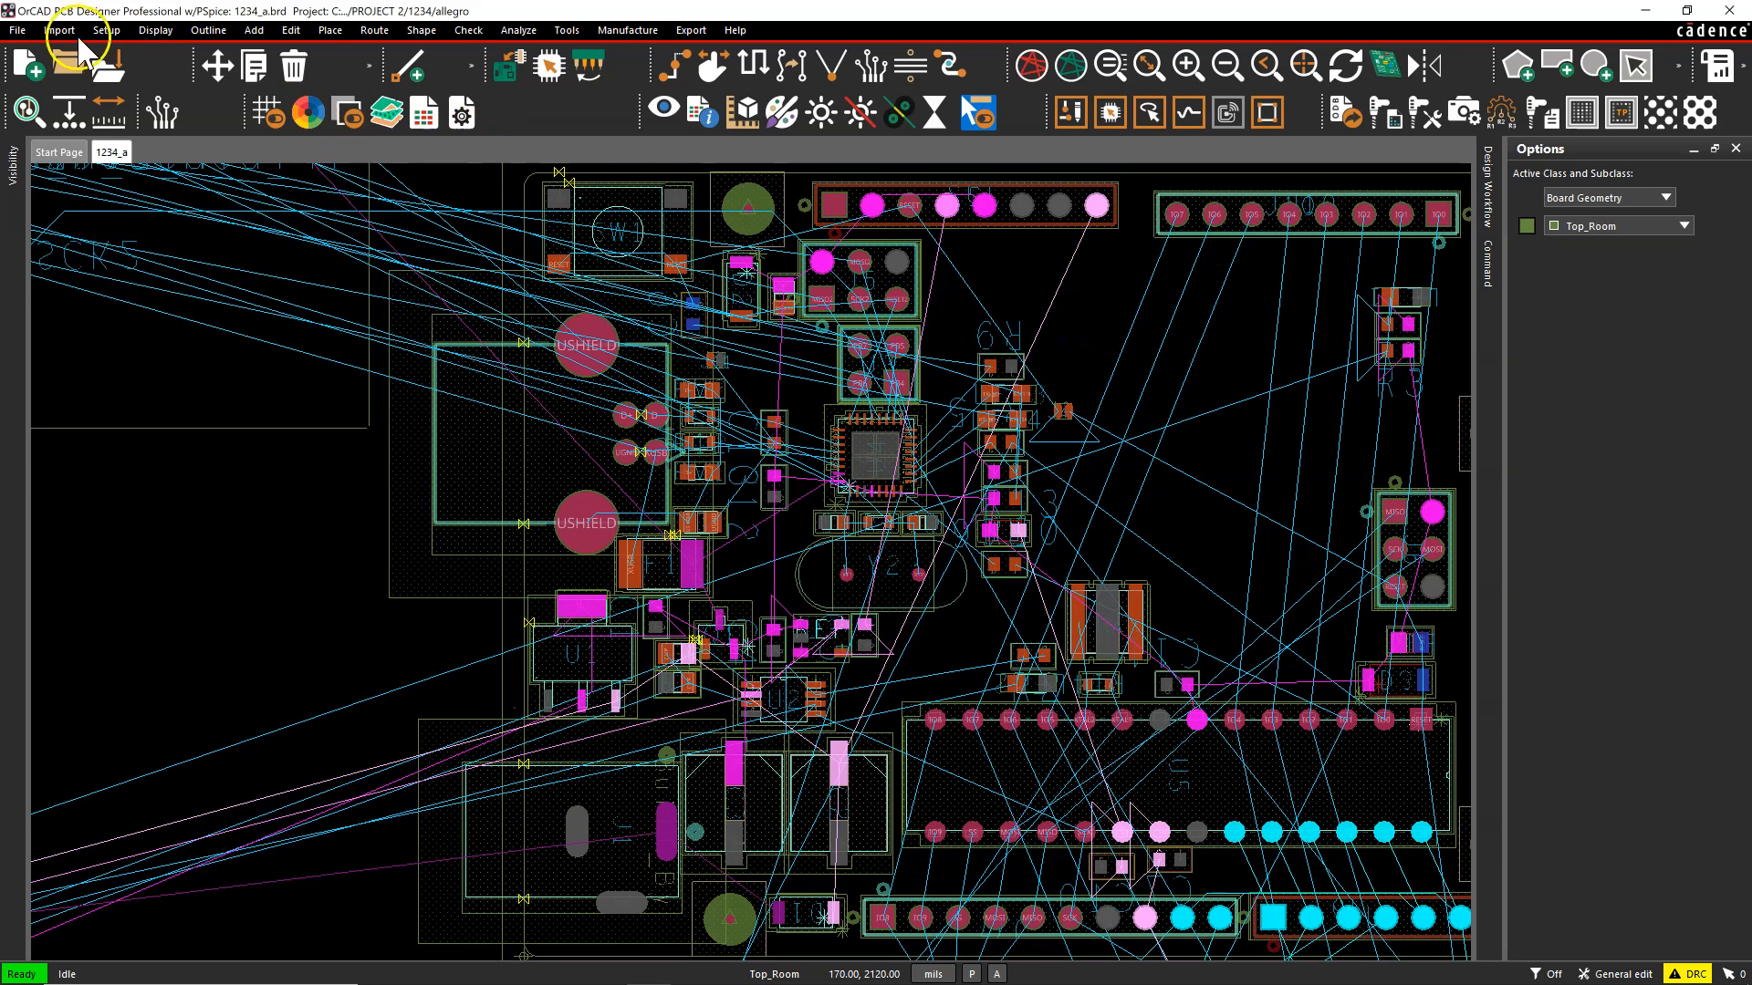
click(106, 30)
click(162, 296)
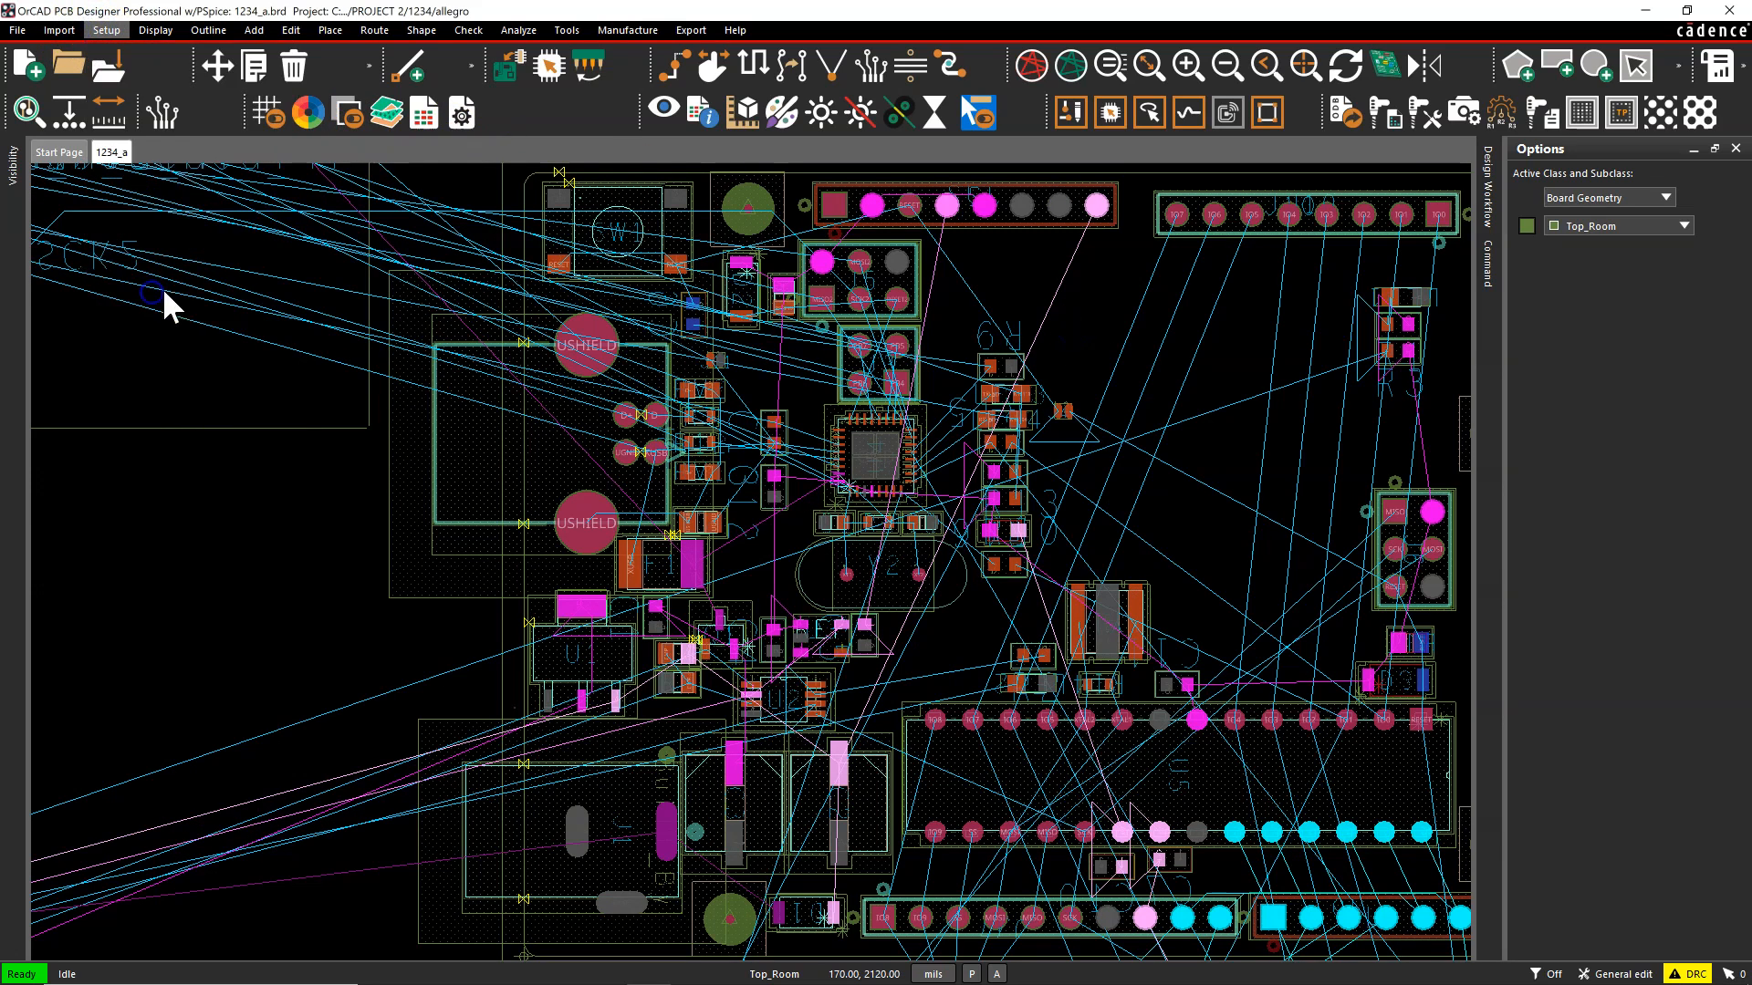
click(37, 165)
click(104, 221)
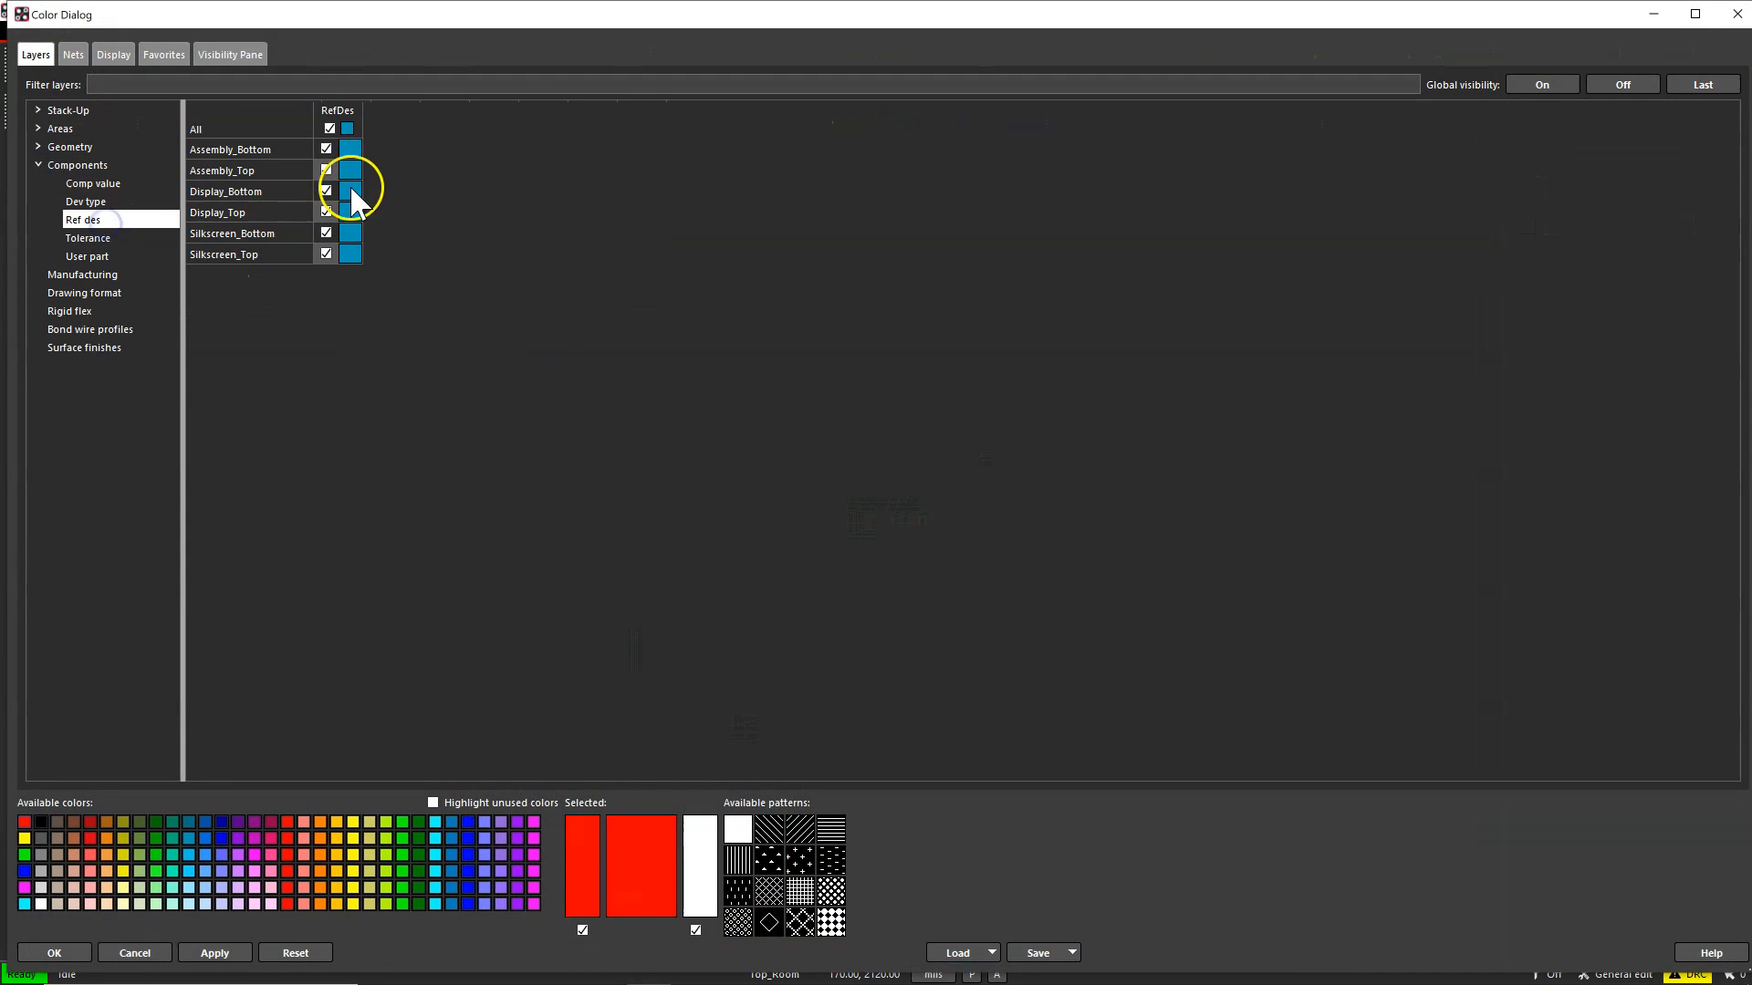
click(330, 128)
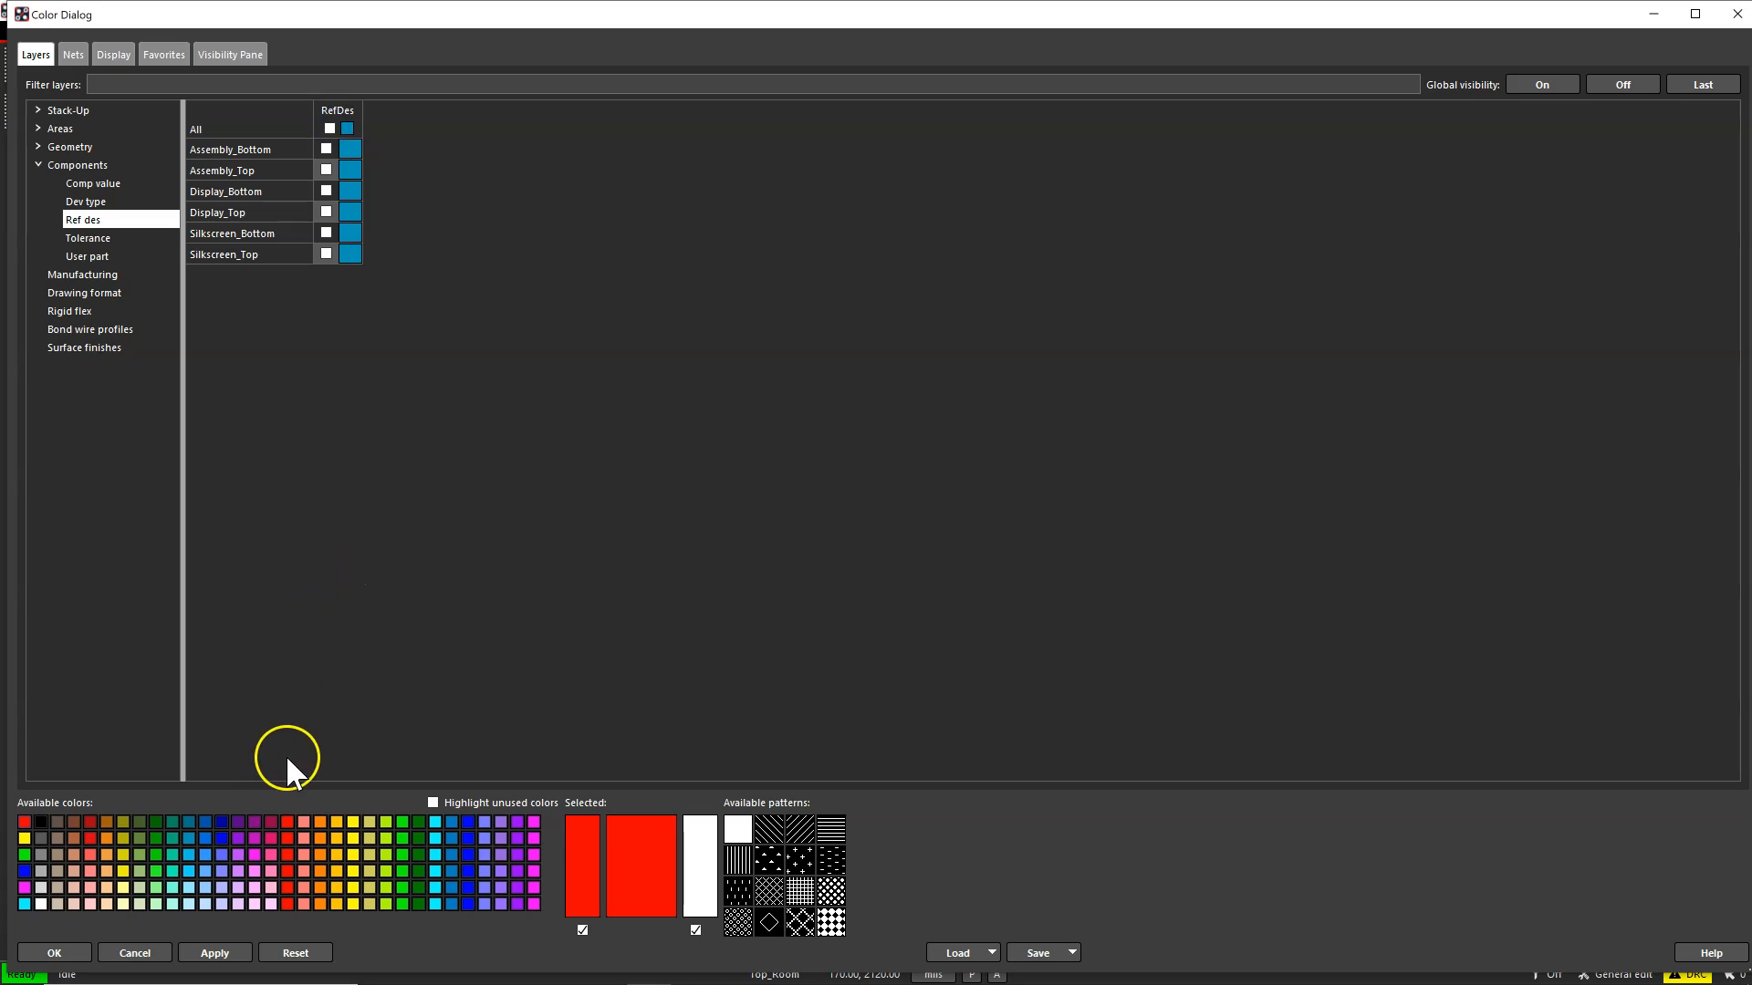
click(55, 953)
scroll(1089, 331, down, 3)
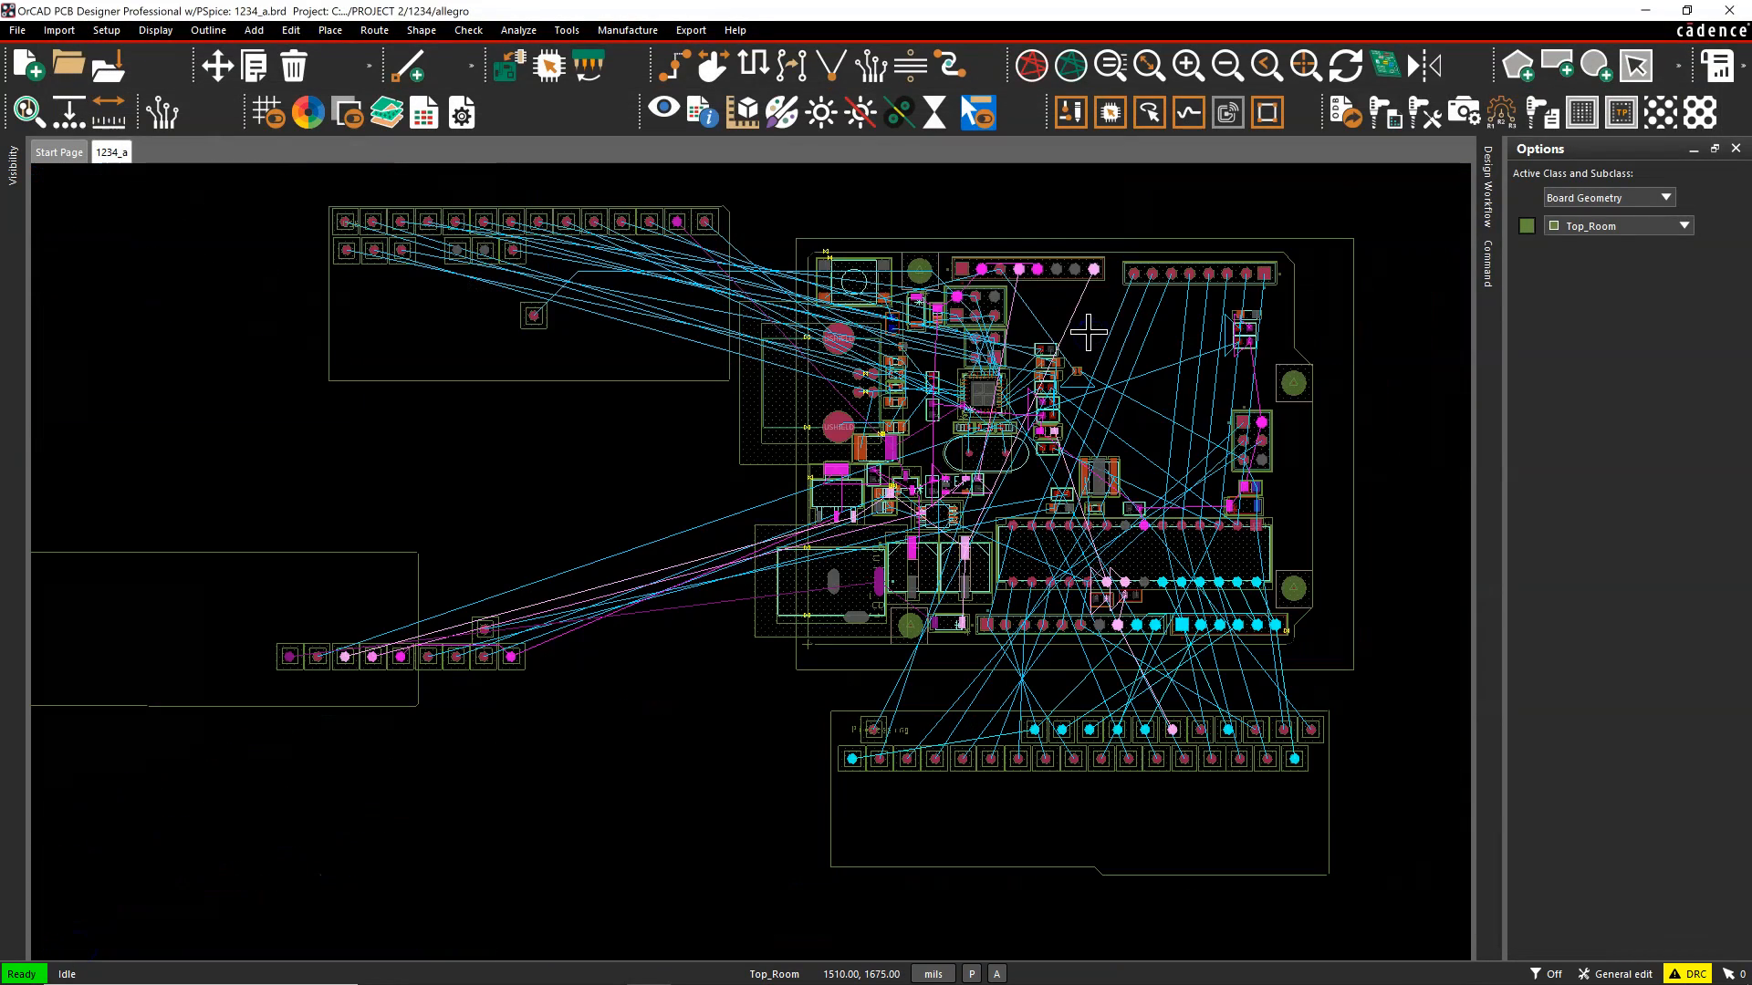
Save the board design 1234_a
scroll(1088, 331, up, 2)
scroll(1100, 331, down, 3)
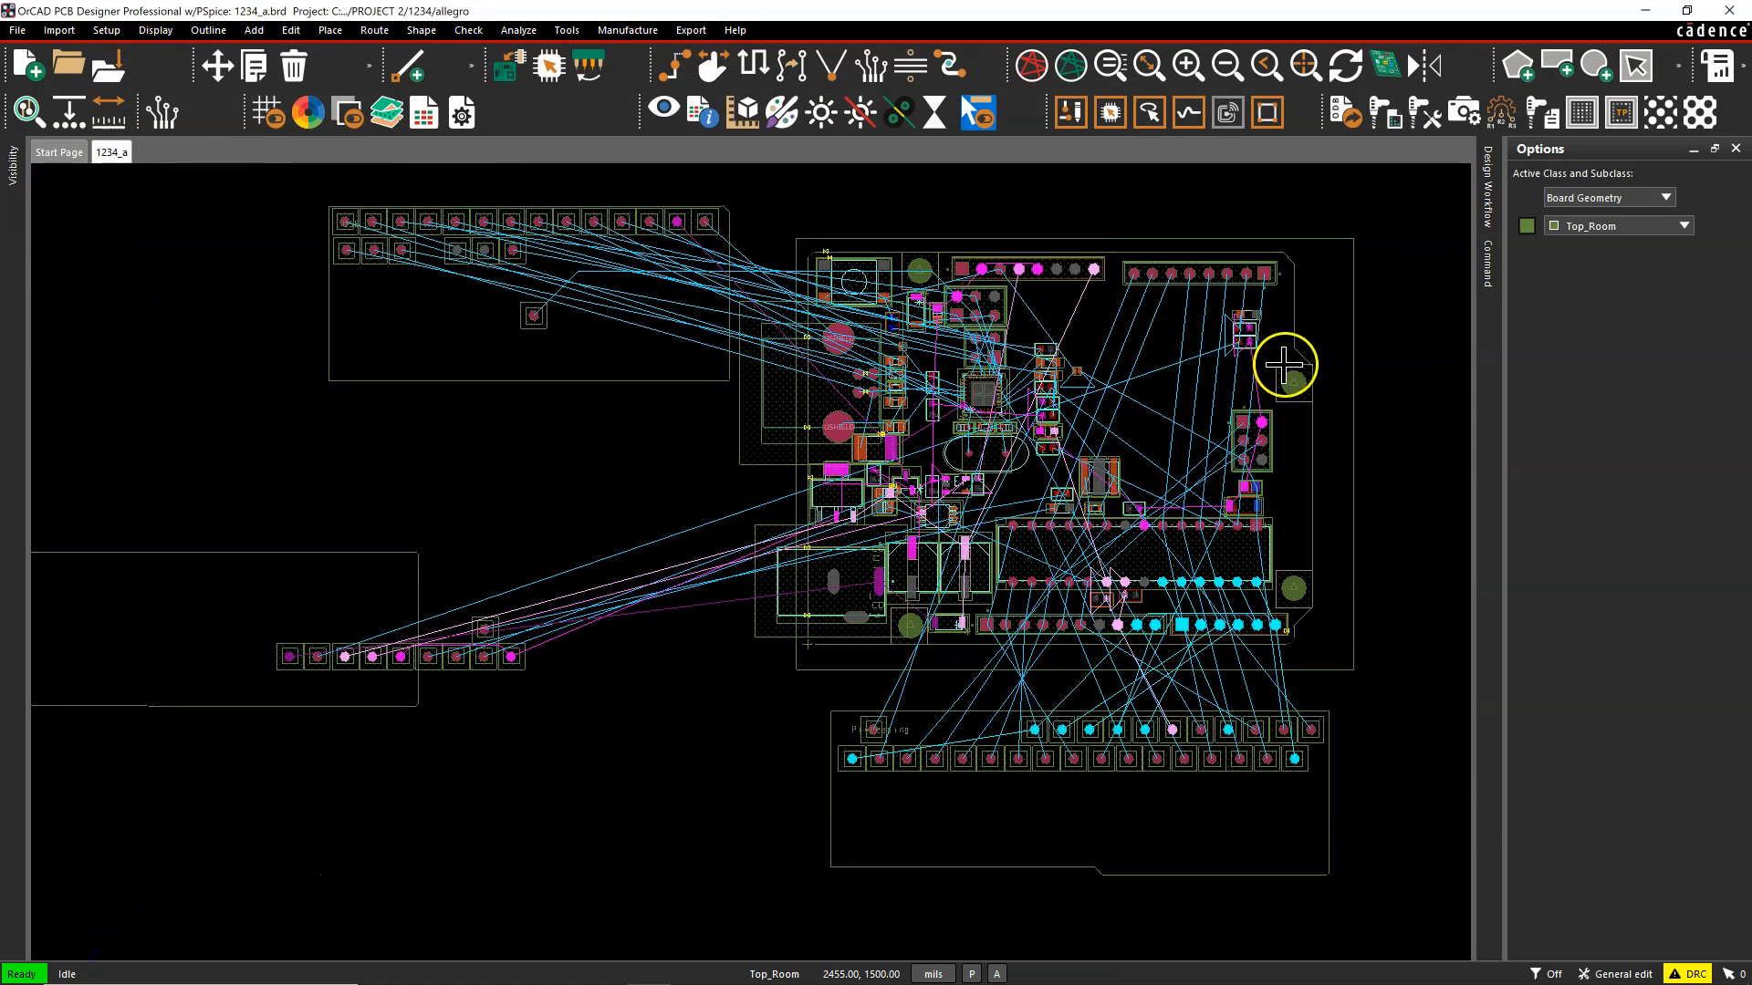
scroll(1131, 306, up, 3)
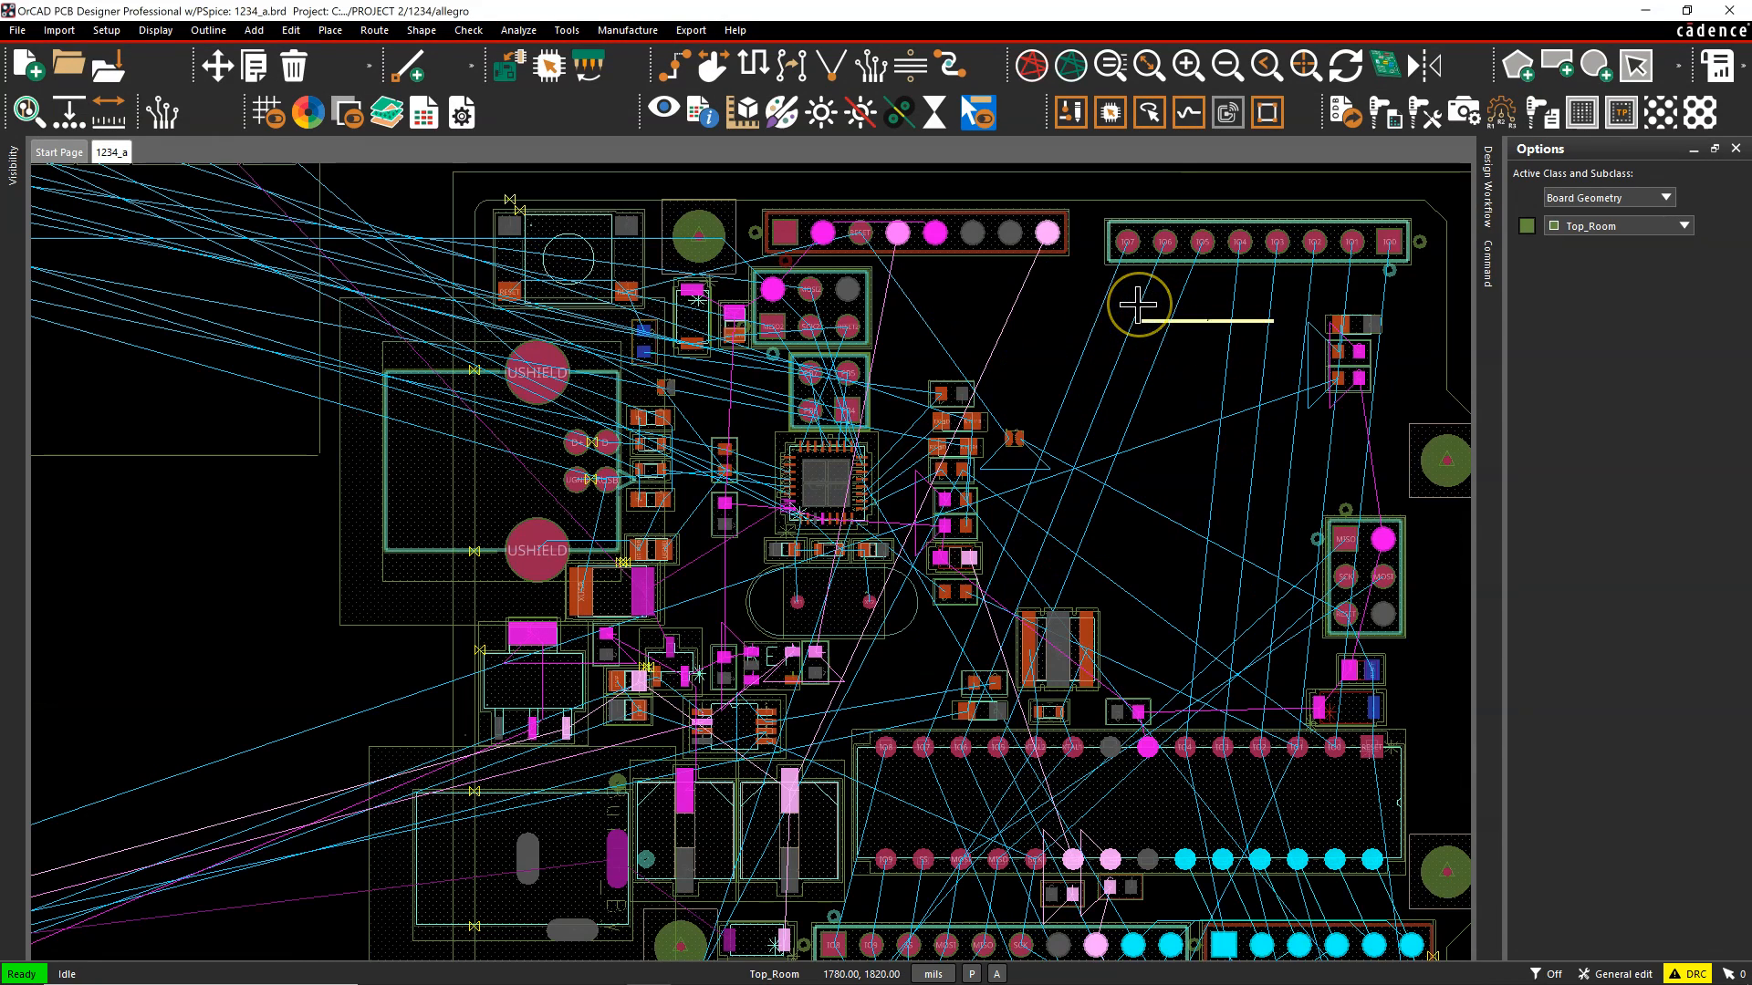
click(1060, 302)
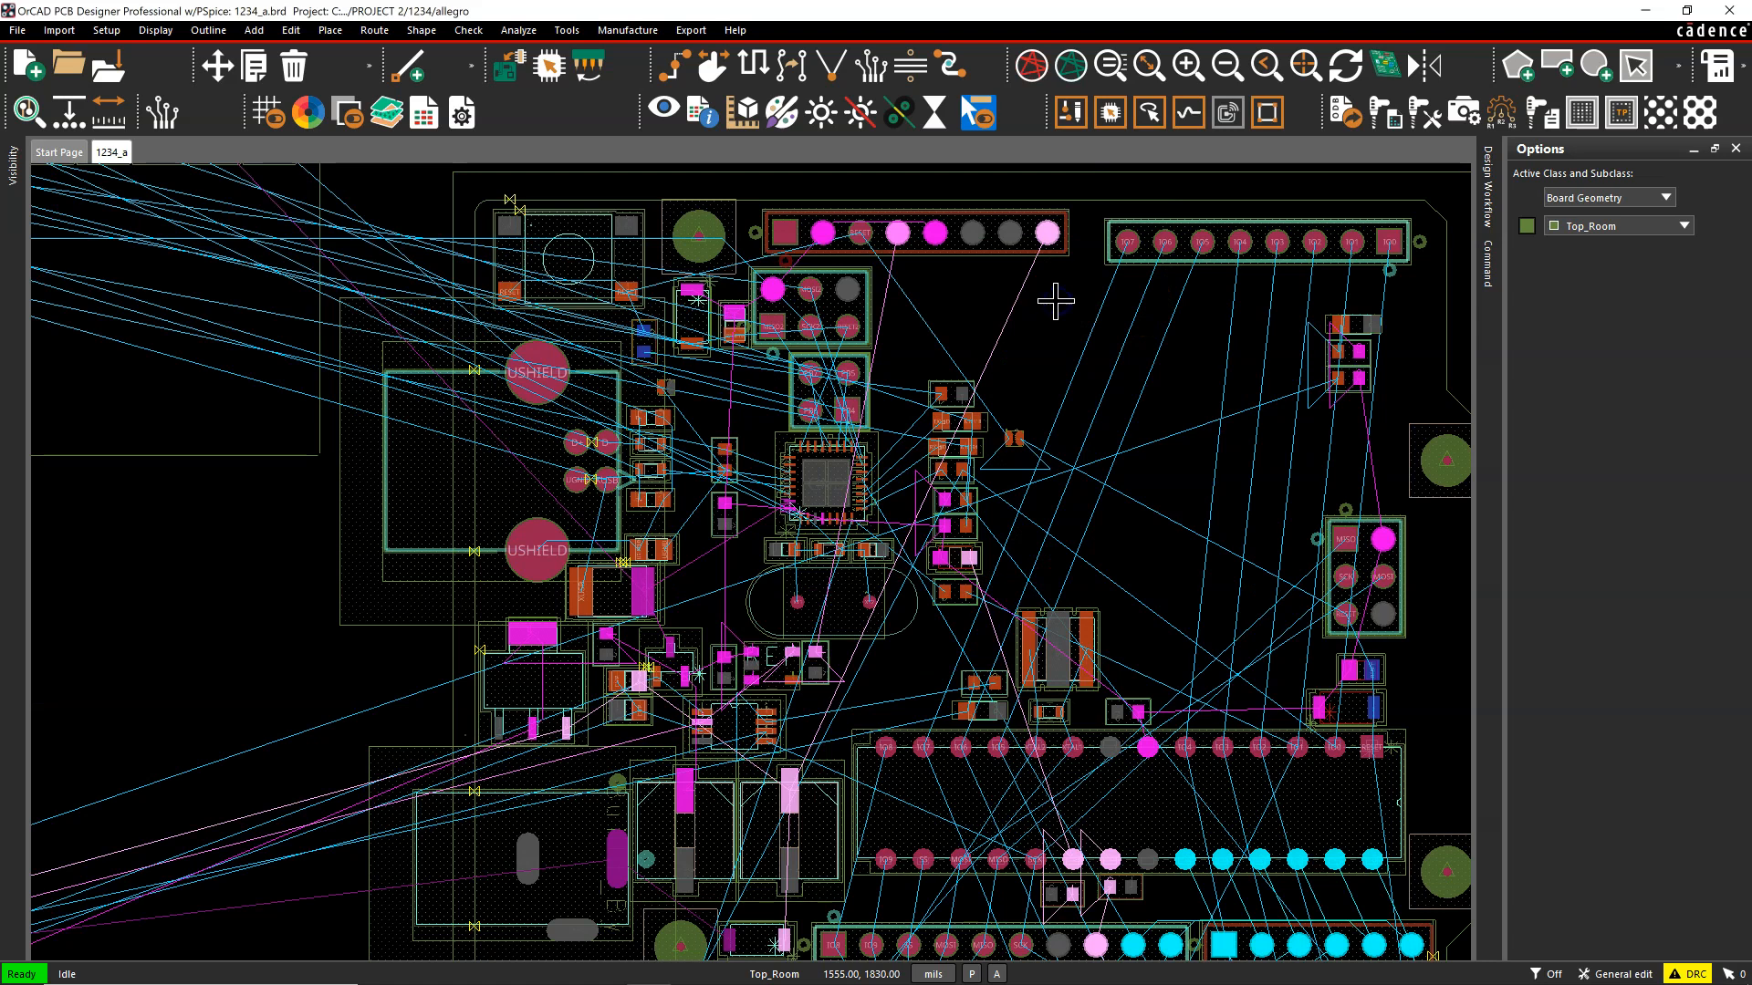
click(107, 73)
click(953, 529)
click(228, 527)
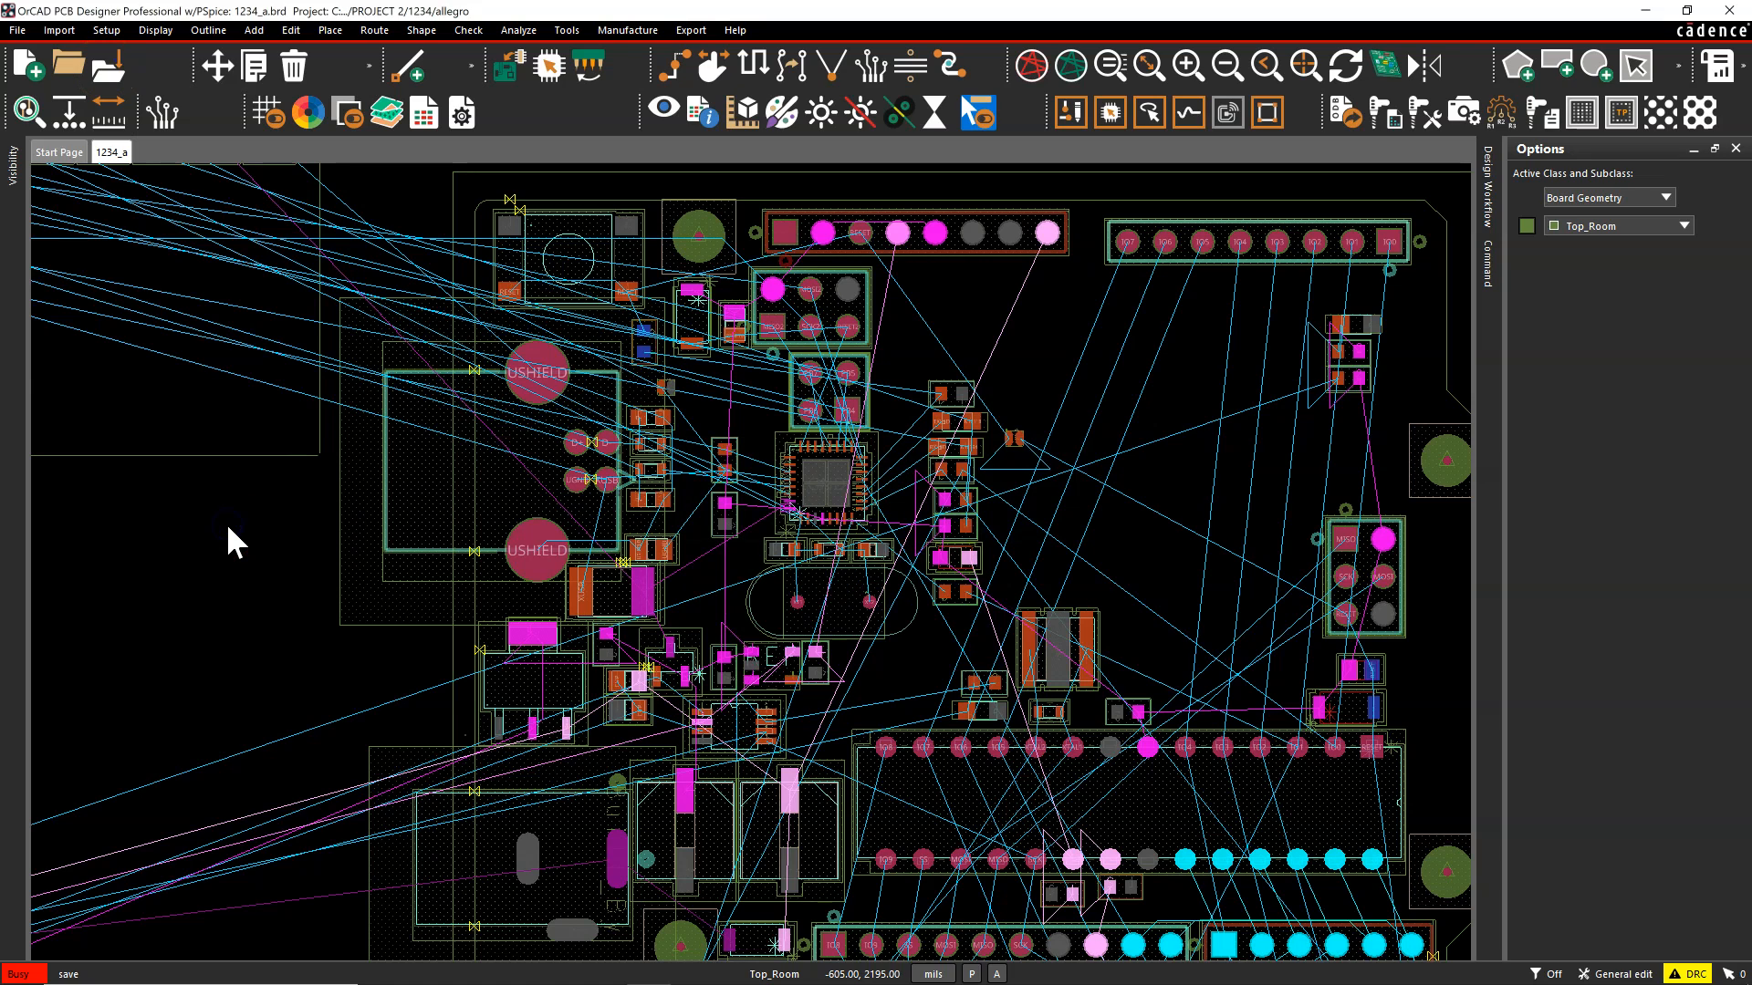